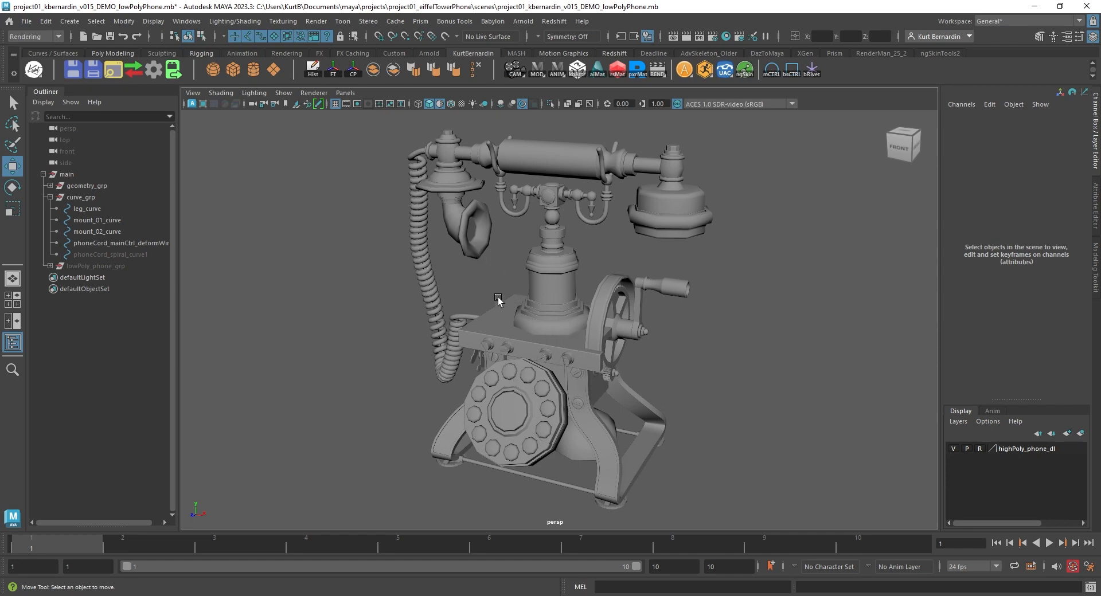
# Create a polygon cylinder, raise it to about 15 on Y at the phone's column, and scale it uniformly to about 2.85
pyautogui.click(253, 69)
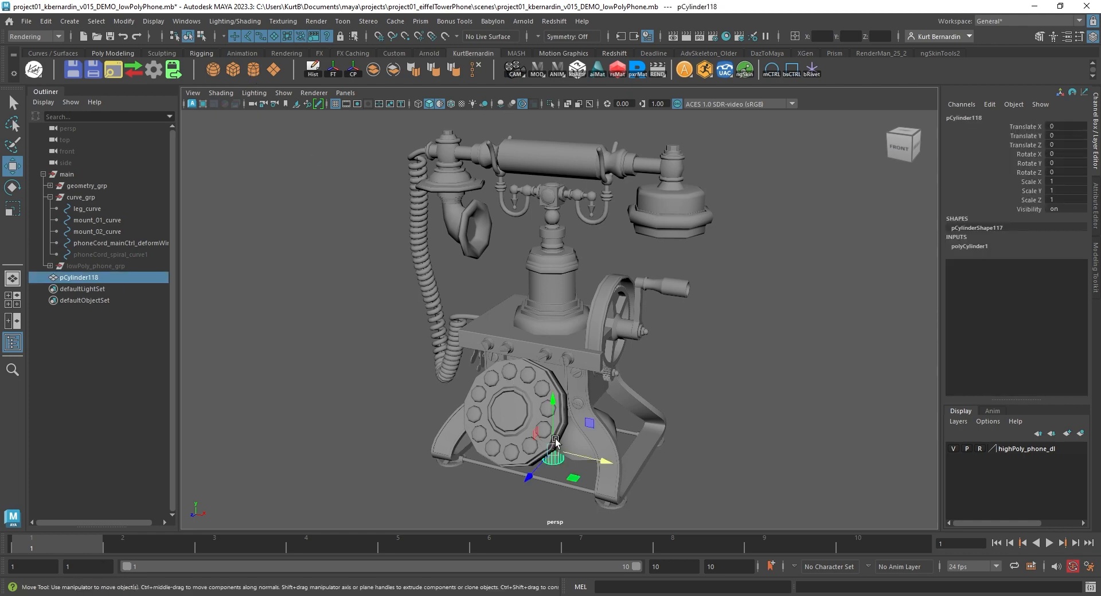
pyautogui.moveTo(555, 441); pyautogui.dragTo(555, 419)
pyautogui.press('r')
pyautogui.moveTo(561, 278); pyautogui.dragTo(591, 301)
pyautogui.hotkey('ctrl', 'a')
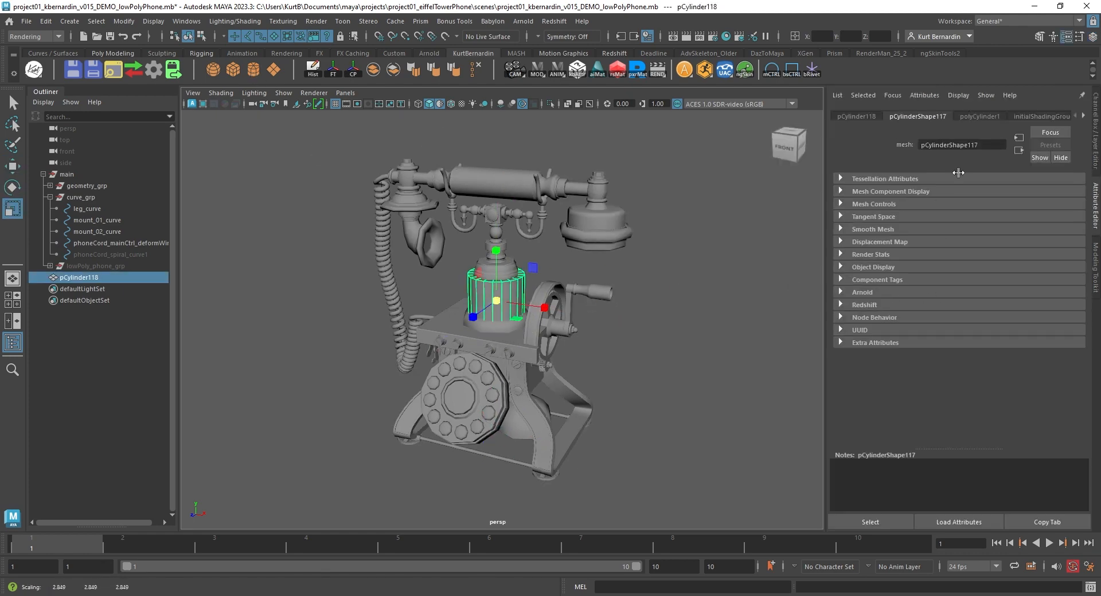
pyautogui.hotkey('ctrl', 'a')
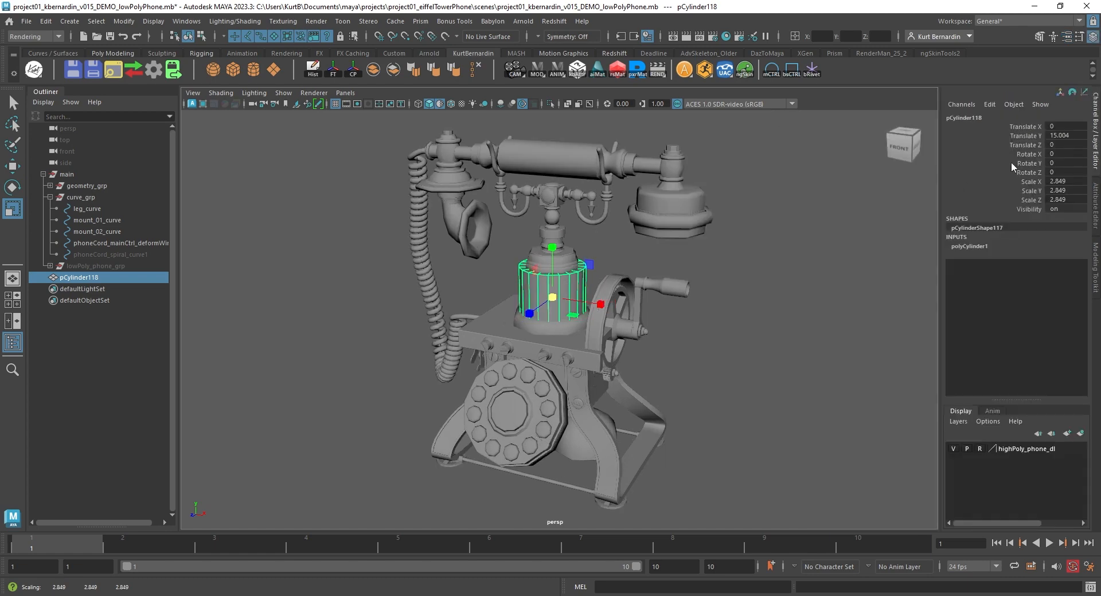
# Set the cylinder's axis subdivisions to 8
pyautogui.click(971, 248)
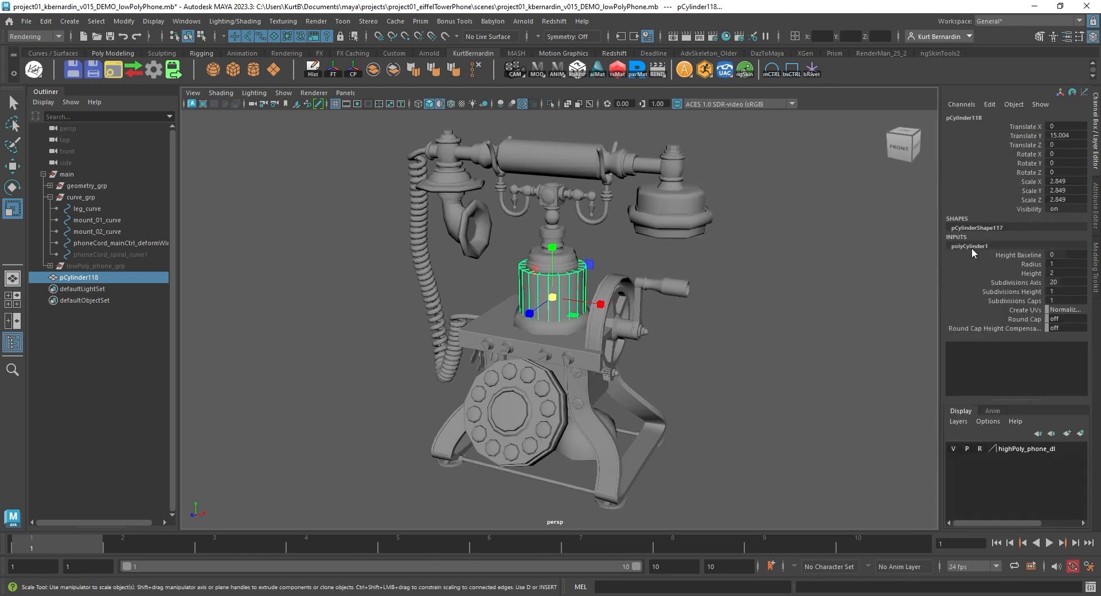
pyautogui.click(1069, 283)
pyautogui.write('8')
pyautogui.press('Return')
# In the front view, raise the cylinder to about Y 15.68 and widen it in X and Z to about 3.58, matching the column's base
pyautogui.press('f')
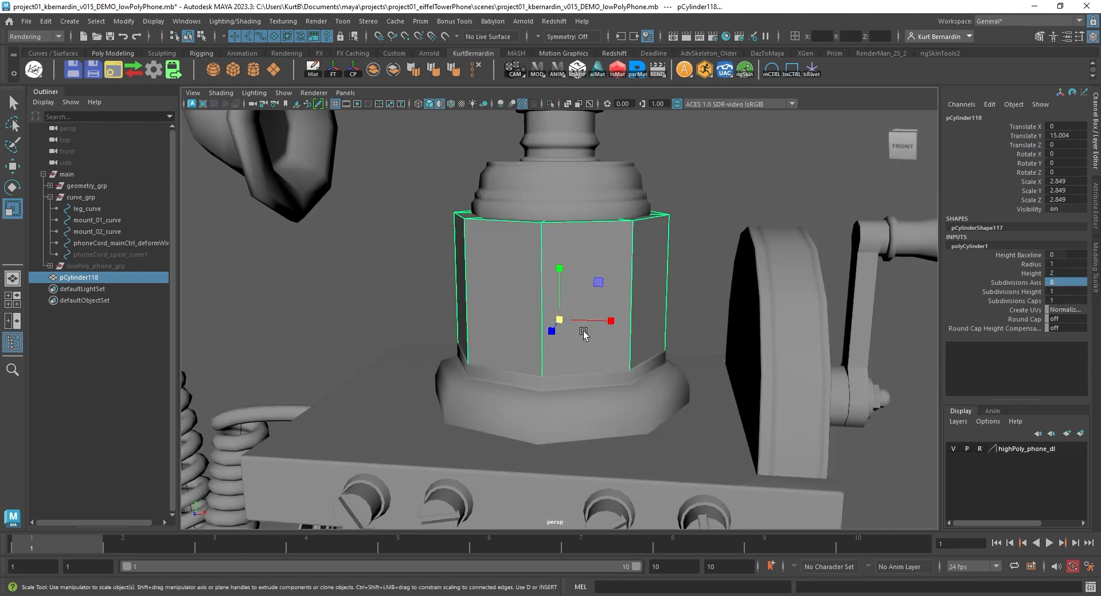
pyautogui.press('space')
pyautogui.press('space')
pyautogui.scroll(2, 548, 319)
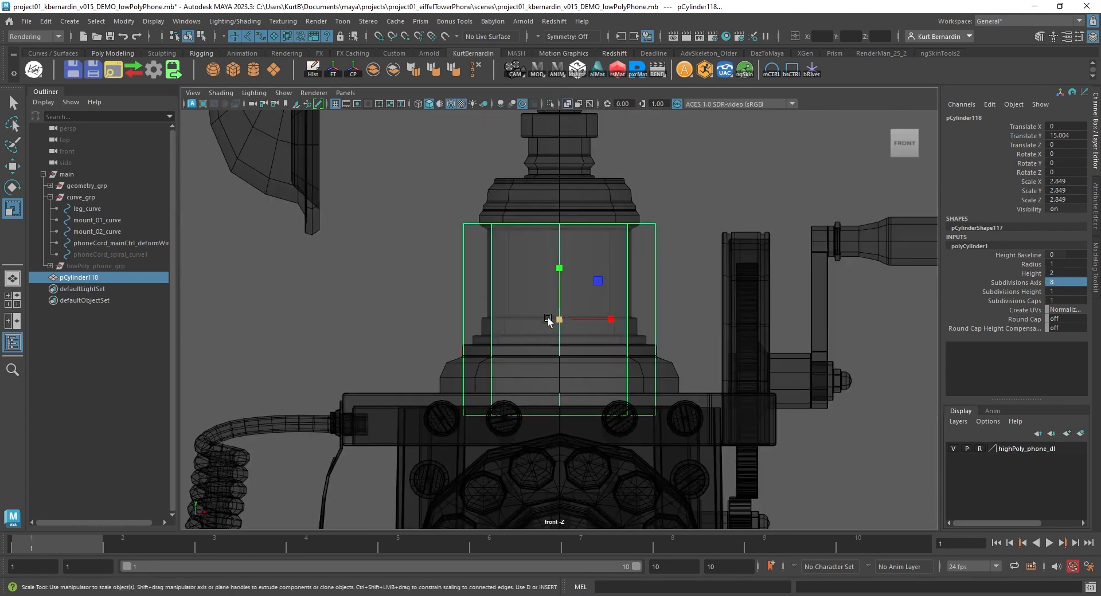
pyautogui.scroll(2, 548, 319)
pyautogui.press('w')
pyautogui.moveTo(558, 265); pyautogui.dragTo(558, 223)
pyautogui.press('e')
pyautogui.press('r')
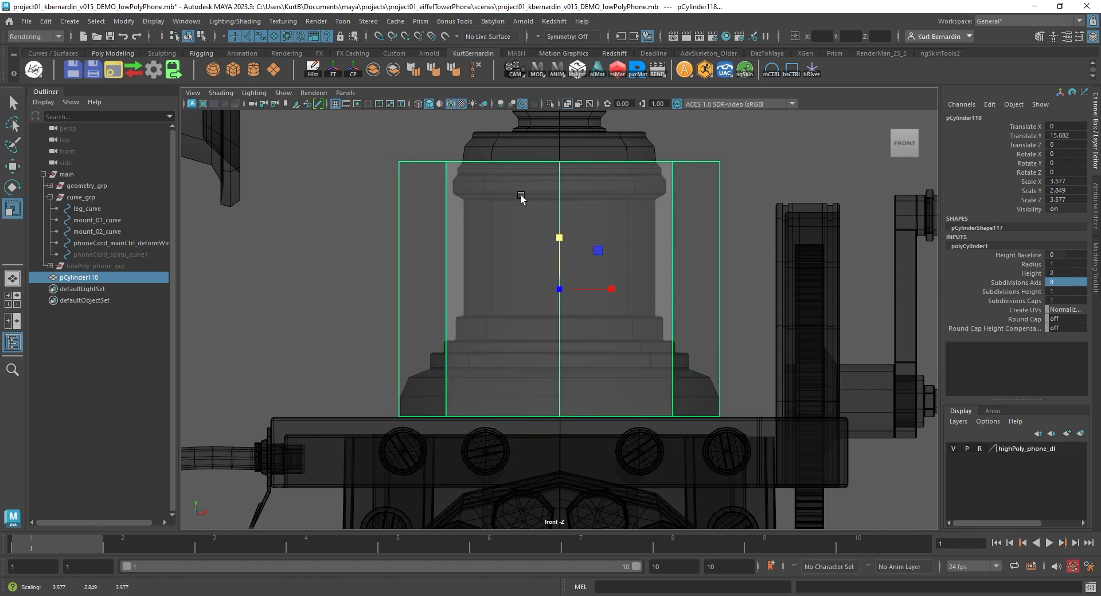
# Select the cylinder's top cap faces, lower them onto the flared base, and shrink them to the column's outline
pyautogui.press('F11')
pyautogui.moveTo(313, 134); pyautogui.dragTo(803, 253)
pyautogui.keyDown('ctrl'); pyautogui.moveTo(773, 292); pyautogui.dragTo(270, 313); pyautogui.keyUp('ctrl')
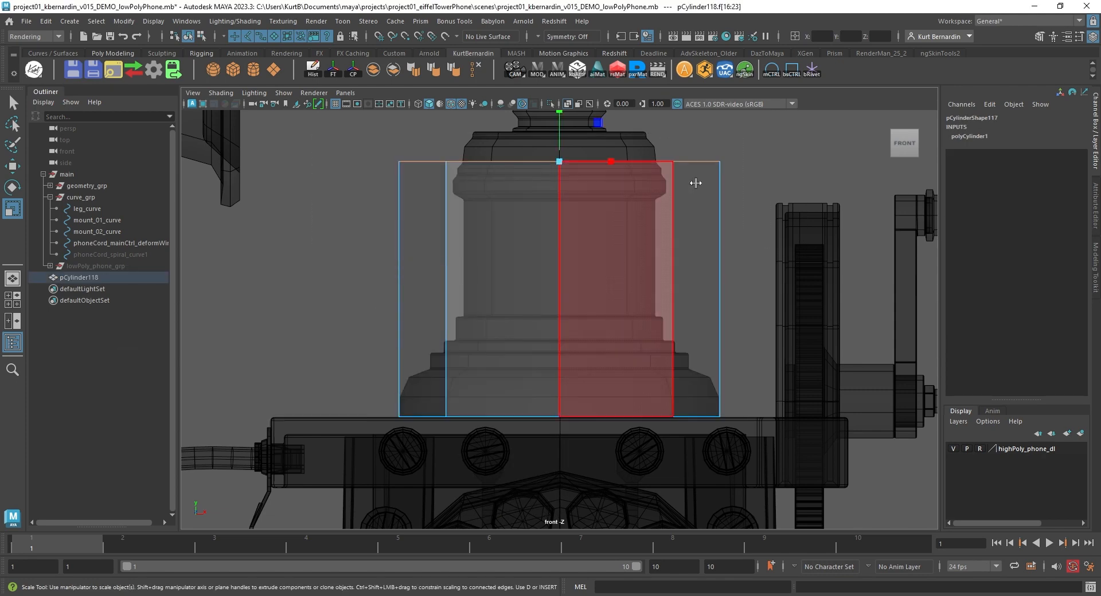
pyautogui.press('space')
pyautogui.press('space')
pyautogui.press('f')
pyautogui.press('w')
pyautogui.scroll(-5, 581, 205)
pyautogui.moveTo(561, 266); pyautogui.dragTo(547, 408)
pyautogui.press('f')
pyautogui.press('r')
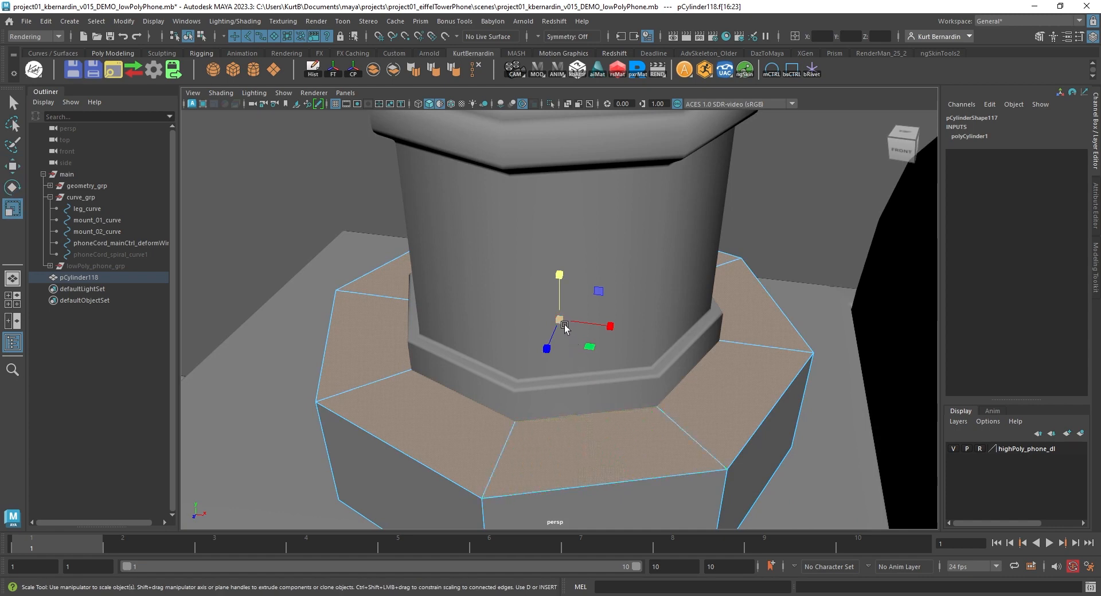
pyautogui.moveTo(564, 326); pyautogui.dragTo(442, 265)
pyautogui.press('w')
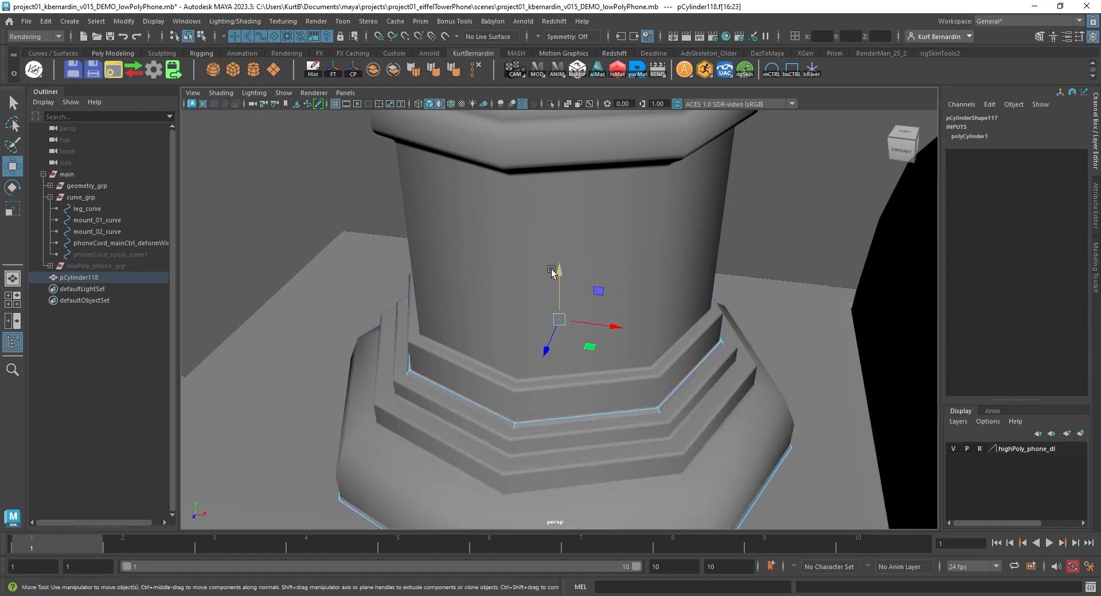
pyautogui.moveTo(551, 272); pyautogui.dragTo(551, 243)
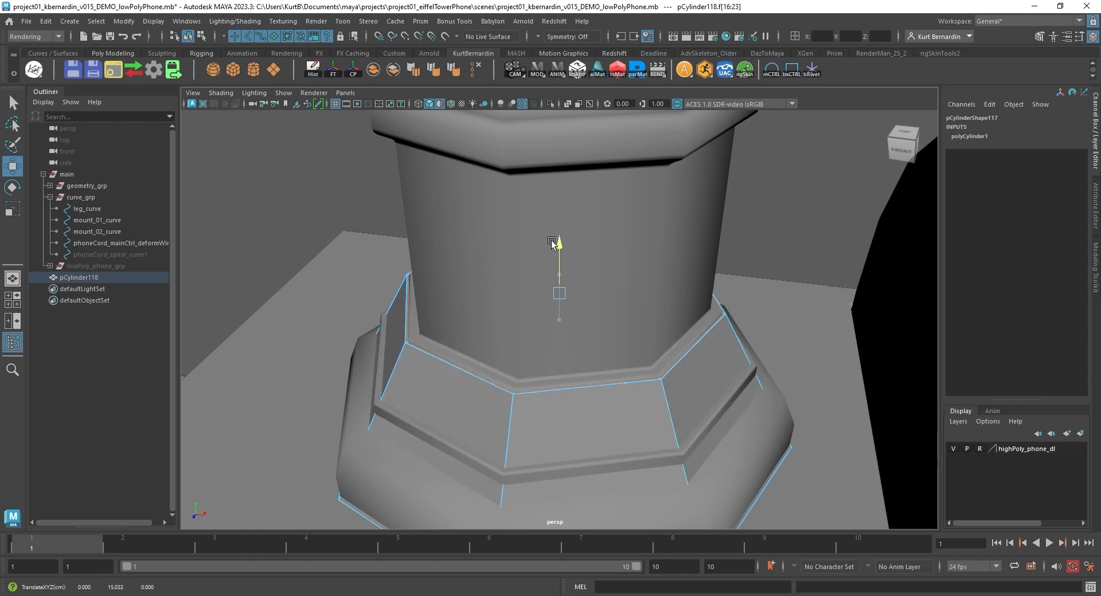
pyautogui.press('r')
pyautogui.moveTo(559, 293); pyautogui.dragTo(549, 277)
pyautogui.press('g')
pyautogui.press('w')
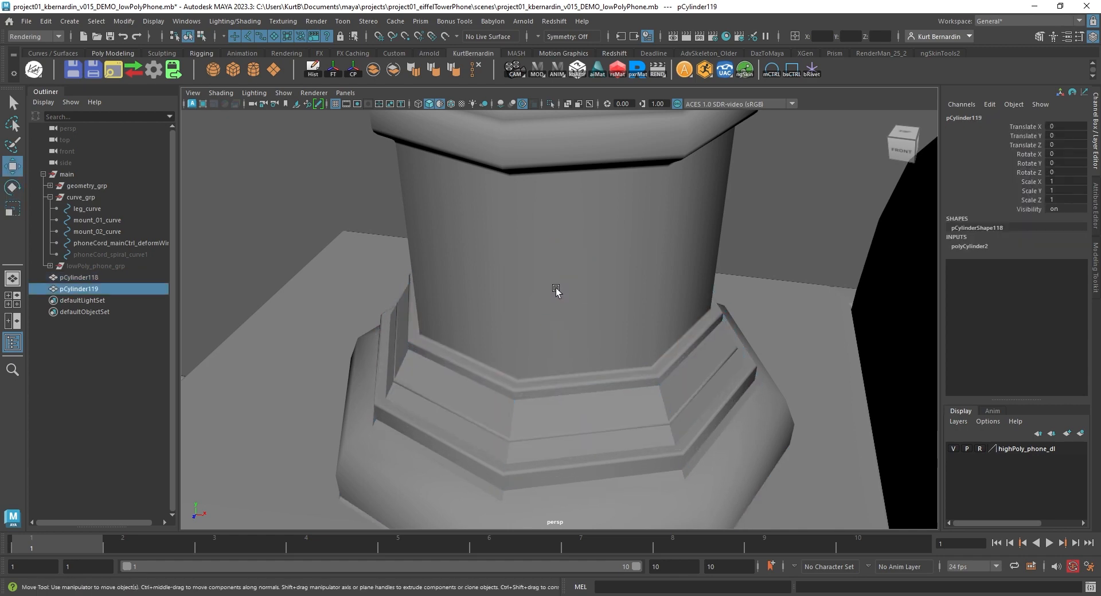
# Extrude the cap faces upward to the top of the column's wide section
pyautogui.keyDown('shift'); pyautogui.moveTo(513, 294); pyautogui.dragTo(513, 319, button='right'); pyautogui.keyUp('shift')
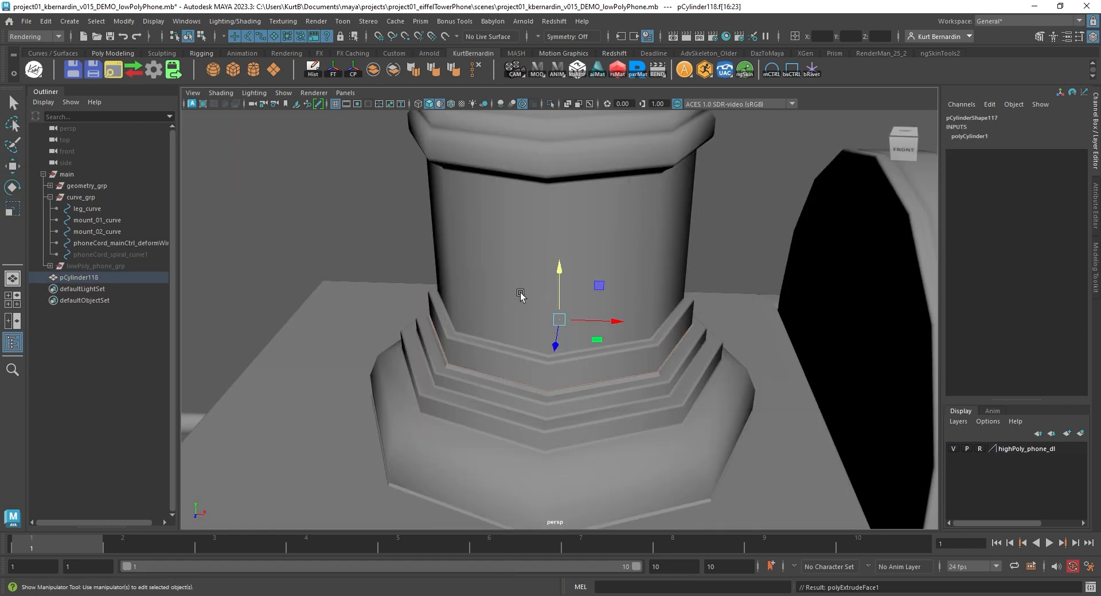
pyautogui.scroll(-5, 520, 298)
pyautogui.press('w')
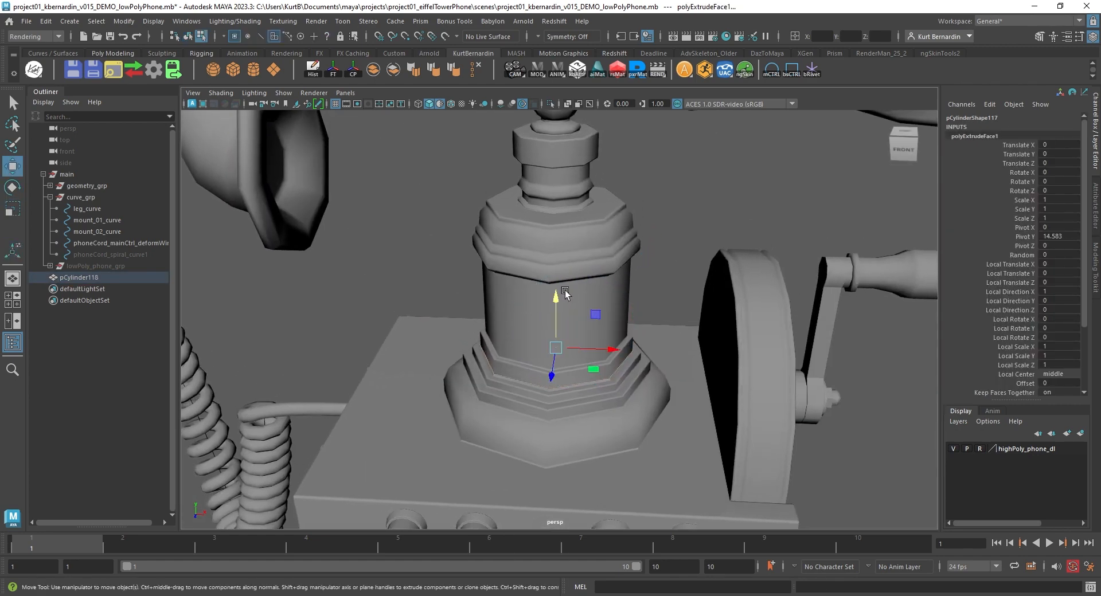
pyautogui.moveTo(564, 294); pyautogui.dragTo(528, 269)
# Extrude the top faces inward to the neck's width and extrude them again upward to form the narrower upper section
pyautogui.press('g')
pyautogui.press('r')
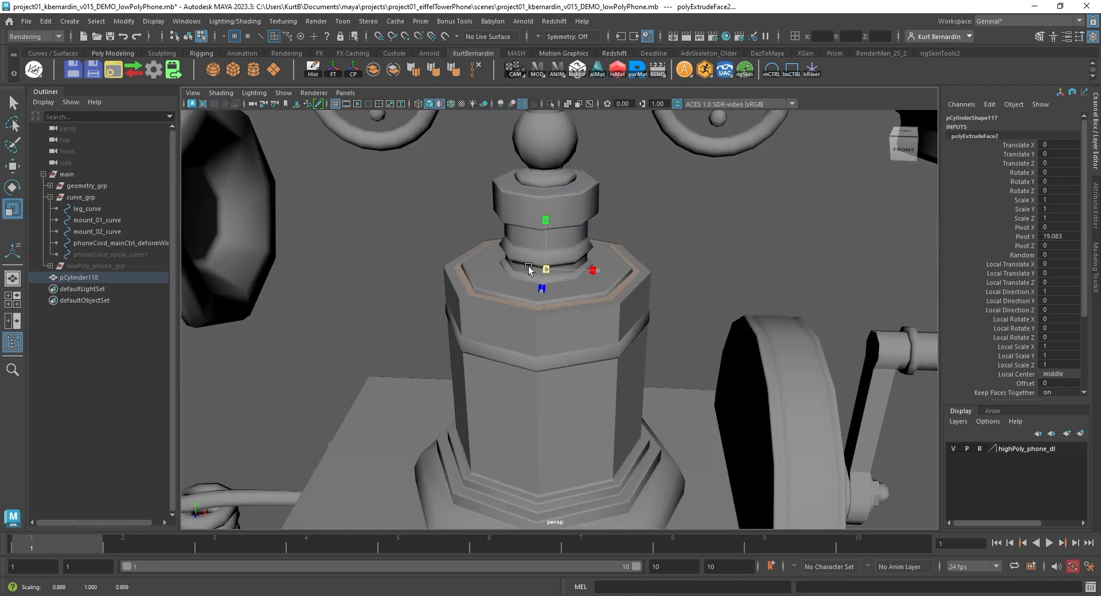
pyautogui.press('g')
pyautogui.press('w')
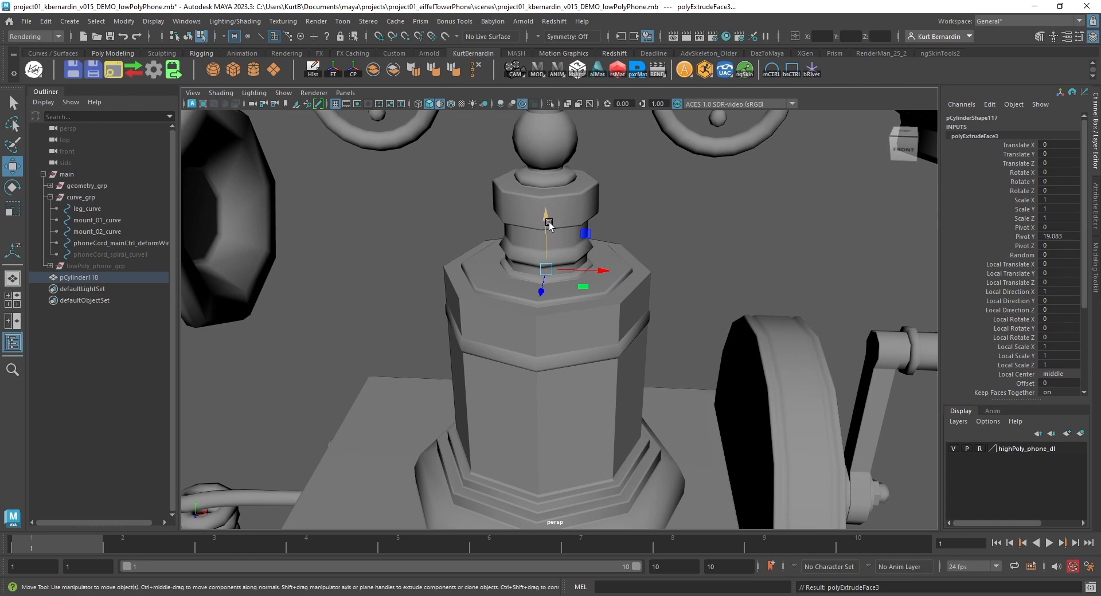
pyautogui.moveTo(549, 224); pyautogui.dragTo(529, 125)
# Select the edge loop at the bottom of the column's wide section and adjust its size and height to fit the stepped base
pyautogui.press('F8')
pyautogui.keyDown('alt'); pyautogui.moveTo(413, 298); pyautogui.dragTo(404, 252); pyautogui.keyUp('alt')
pyautogui.keyDown('alt'); pyautogui.moveTo(396, 355); pyautogui.dragTo(390, 241, button='middle'); pyautogui.keyUp('alt')
pyautogui.keyDown('alt'); pyautogui.moveTo(390, 240); pyautogui.dragTo(442, 252, button='right'); pyautogui.keyUp('alt')
pyautogui.press('F10')
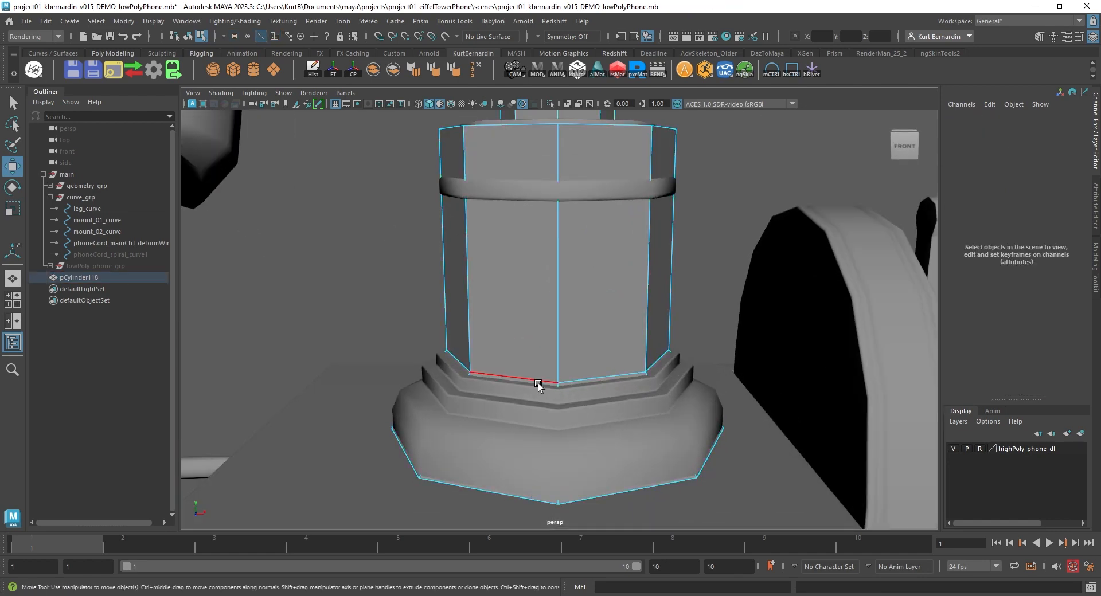
pyautogui.doubleClick(538, 385)
pyautogui.press('r')
pyautogui.press('w')
pyautogui.moveTo(560, 293)
pyautogui.mouseDown()
pyautogui.moveTo(545, 304)
pyautogui.moveTo(541, 291)
pyautogui.mouseUp()
# With X-ray shading on, select the hidden bottom cap faces of the column cylinder and delete them
pyautogui.click(568, 104)
pyautogui.keyDown('alt'); pyautogui.moveTo(530, 322); pyautogui.dragTo(527, 258, button='middle'); pyautogui.keyUp('alt')
pyautogui.keyDown('alt'); pyautogui.moveTo(527, 257); pyautogui.dragTo(527, 280); pyautogui.keyUp('alt')
pyautogui.keyDown('alt'); pyautogui.moveTo(527, 279); pyautogui.dragTo(507, 378, button='middle'); pyautogui.keyUp('alt')
pyautogui.moveTo(507, 259)
pyautogui.keyDown('alt'); pyautogui.mouseDown()
pyautogui.moveTo(508, 315)
pyautogui.moveTo(507, 263)
pyautogui.mouseUp(); pyautogui.keyUp('alt')
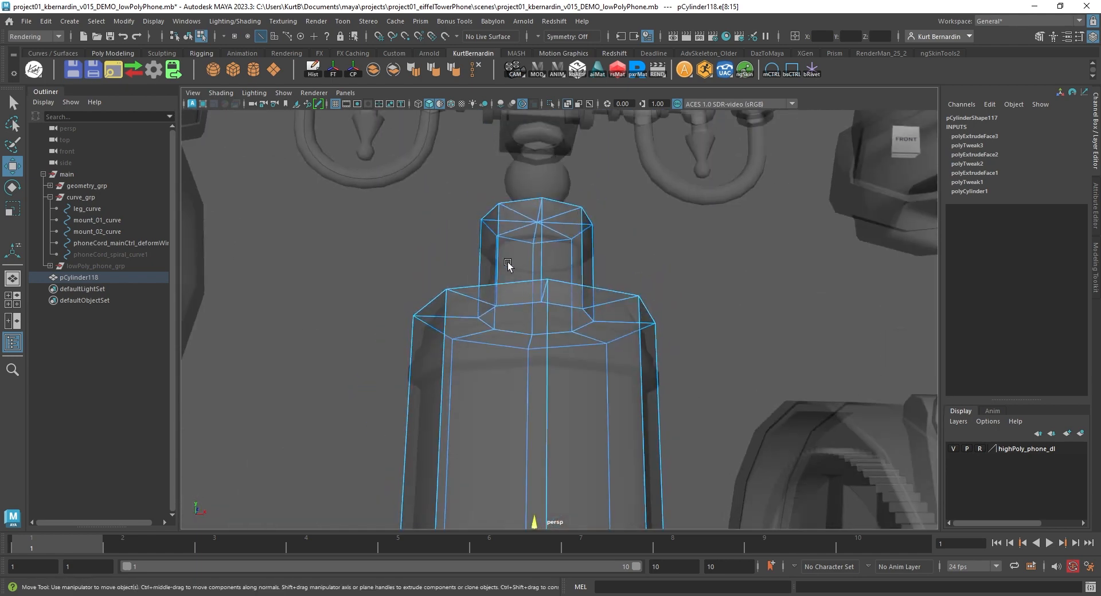
pyautogui.keyDown('alt'); pyautogui.moveTo(423, 453); pyautogui.dragTo(481, 111, button='middle'); pyautogui.keyUp('alt')
pyautogui.moveTo(373, 173); pyautogui.dragTo(372, 217, button='right')
pyautogui.keyDown('alt'); pyautogui.moveTo(372, 217); pyautogui.dragTo(352, 217, button='right'); pyautogui.keyUp('alt')
pyautogui.keyDown('alt'); pyautogui.moveTo(354, 216); pyautogui.dragTo(355, 209); pyautogui.keyUp('alt')
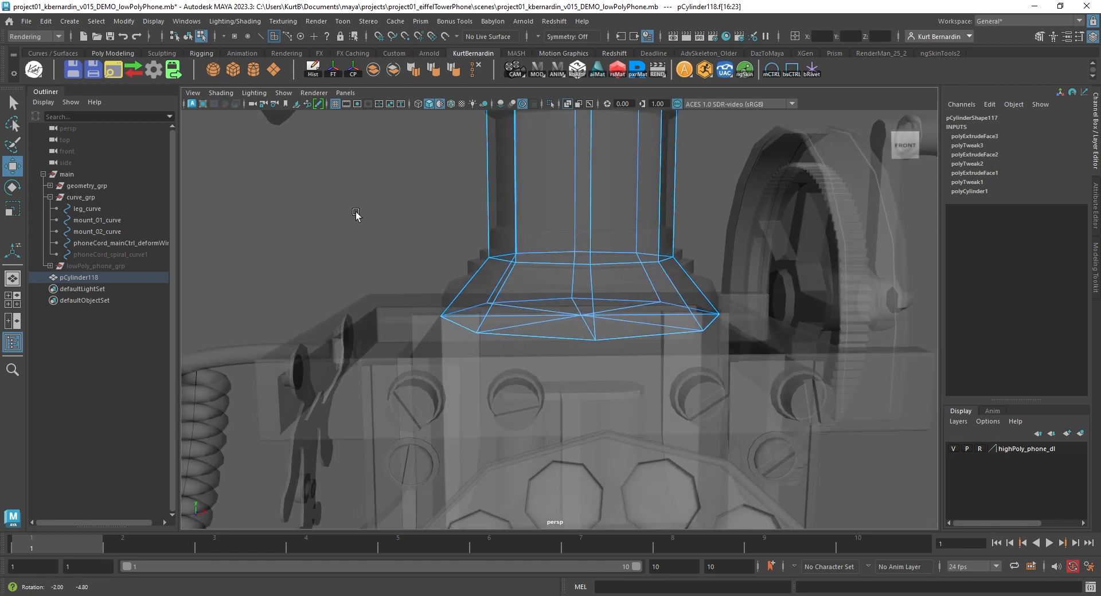
pyautogui.keyDown('alt'); pyautogui.moveTo(357, 274); pyautogui.dragTo(747, 400); pyautogui.keyUp('alt')
pyautogui.keyDown('ctrl'); pyautogui.moveTo(727, 285); pyautogui.dragTo(403, 207); pyautogui.keyUp('ctrl')
pyautogui.keyDown('alt'); pyautogui.moveTo(414, 242); pyautogui.dragTo(400, 414); pyautogui.keyUp('alt')
pyautogui.press('Delete')
# Extrude the column's top cap faces inward, and extrude them again up to the underside of the central block at about Y 23
pyautogui.keyDown('ctrl'); pyautogui.moveTo(652, 308); pyautogui.dragTo(653, 308); pyautogui.keyUp('ctrl')
pyautogui.press('f')
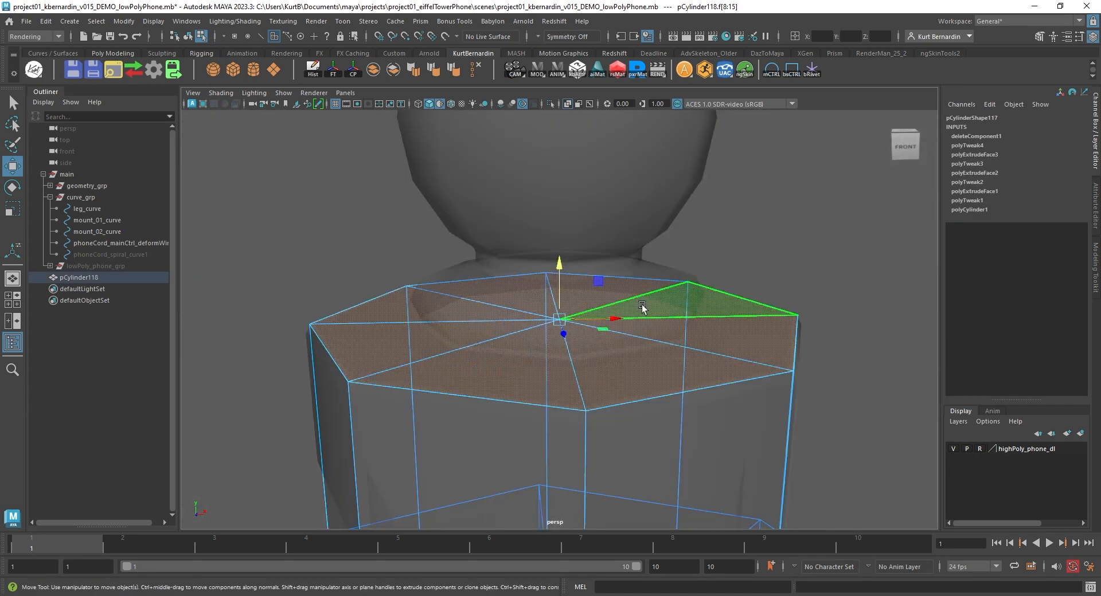
pyautogui.keyDown('alt'); pyautogui.moveTo(459, 341); pyautogui.dragTo(401, 338, button='right'); pyautogui.keyUp('alt')
pyautogui.press('r')
pyautogui.keyDown('shift'); pyautogui.moveTo(559, 319); pyautogui.dragTo(498, 254); pyautogui.keyUp('shift')
pyautogui.keyDown('alt'); pyautogui.moveTo(497, 253); pyautogui.dragTo(492, 312, button='middle'); pyautogui.keyUp('alt')
pyautogui.press('w')
pyautogui.keyDown('shift'); pyautogui.moveTo(550, 339); pyautogui.dragTo(548, 123); pyautogui.keyUp('shift')
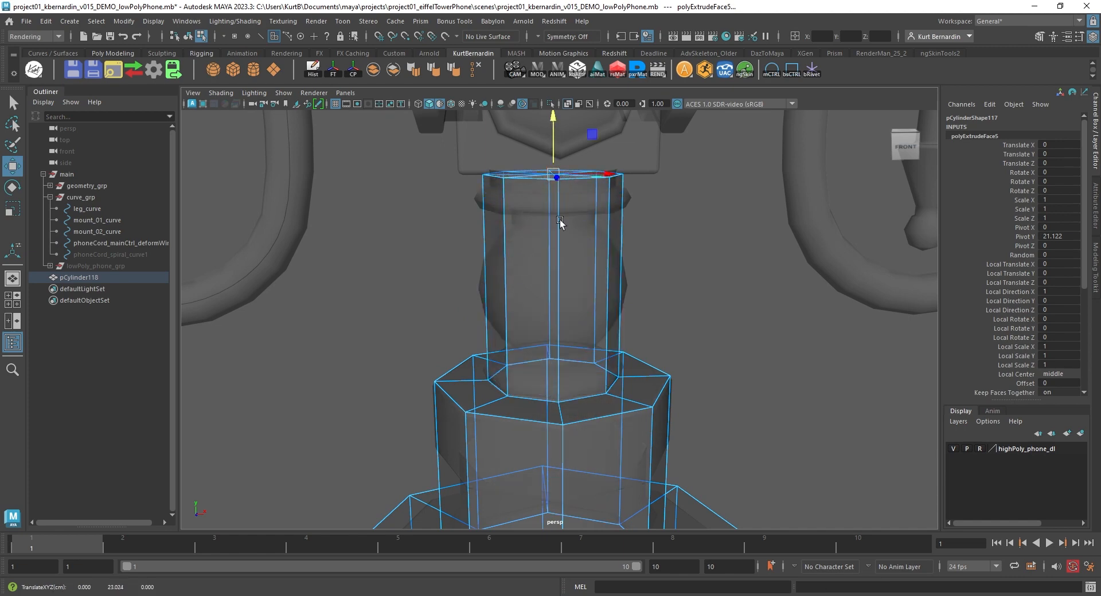
# Delete the cap faces at the top of the column's neck
pyautogui.keyDown('alt'); pyautogui.moveTo(559, 222); pyautogui.dragTo(650, 322); pyautogui.keyUp('alt')
pyautogui.press('v')
pyautogui.scroll(-5, 660, 316)
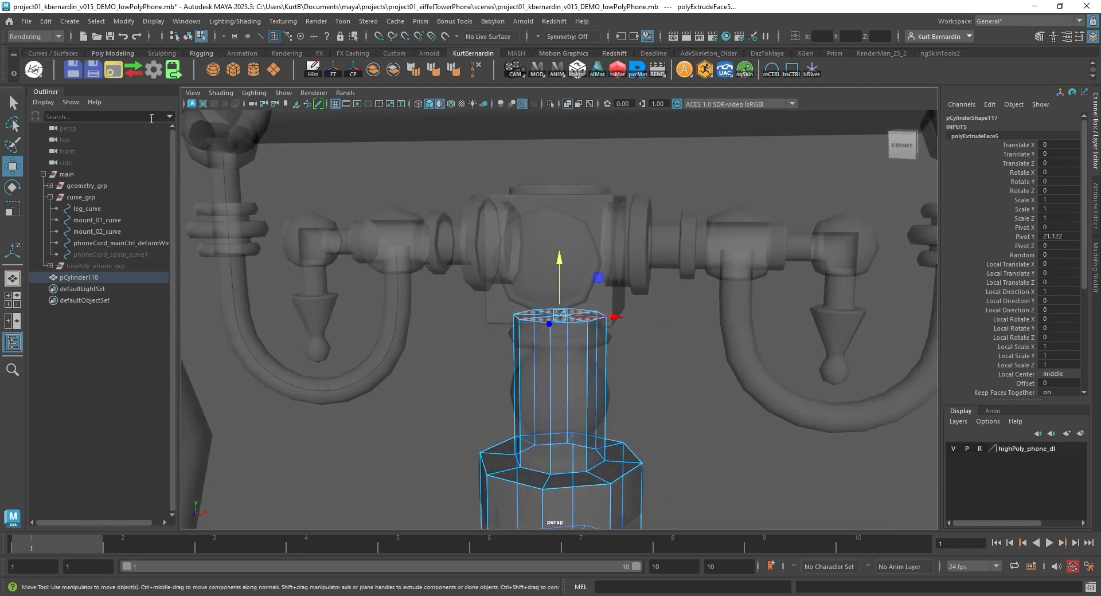
pyautogui.keyDown('alt'); pyautogui.moveTo(320, 245); pyautogui.dragTo(445, 356); pyautogui.keyUp('alt')
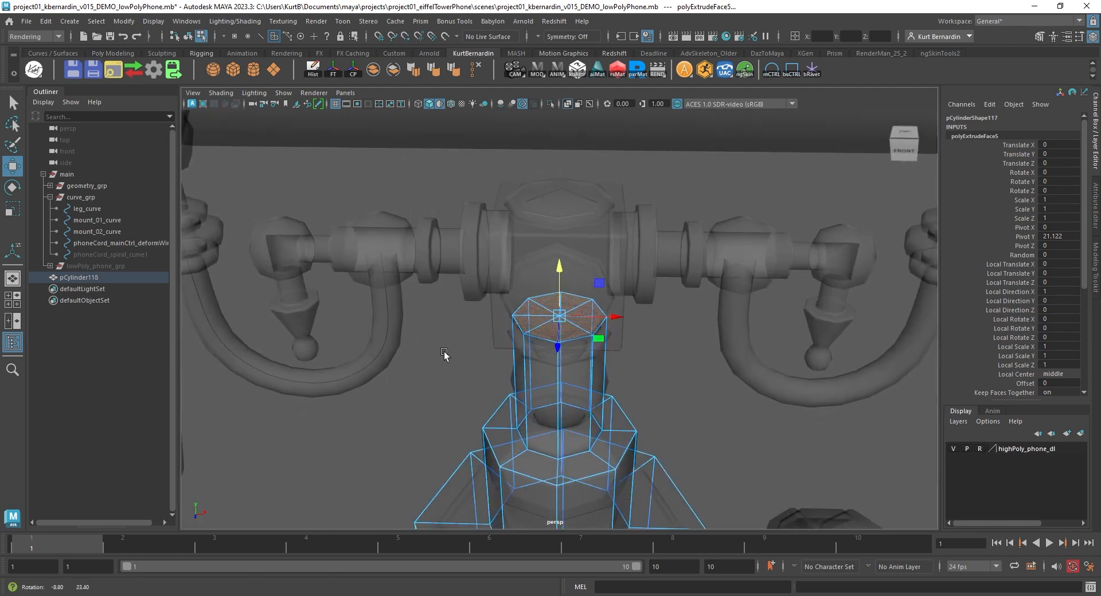
pyautogui.click(478, 367)
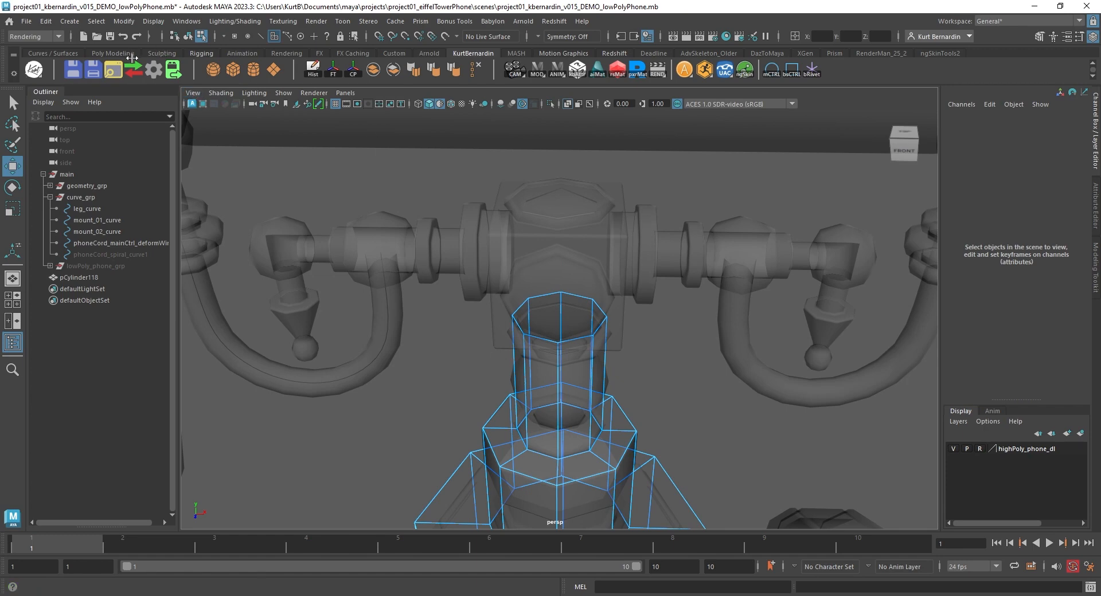
# Create a polygon cube, turn off X-ray shading, and move the cube onto the central block beneath the handset
pyautogui.click(234, 69)
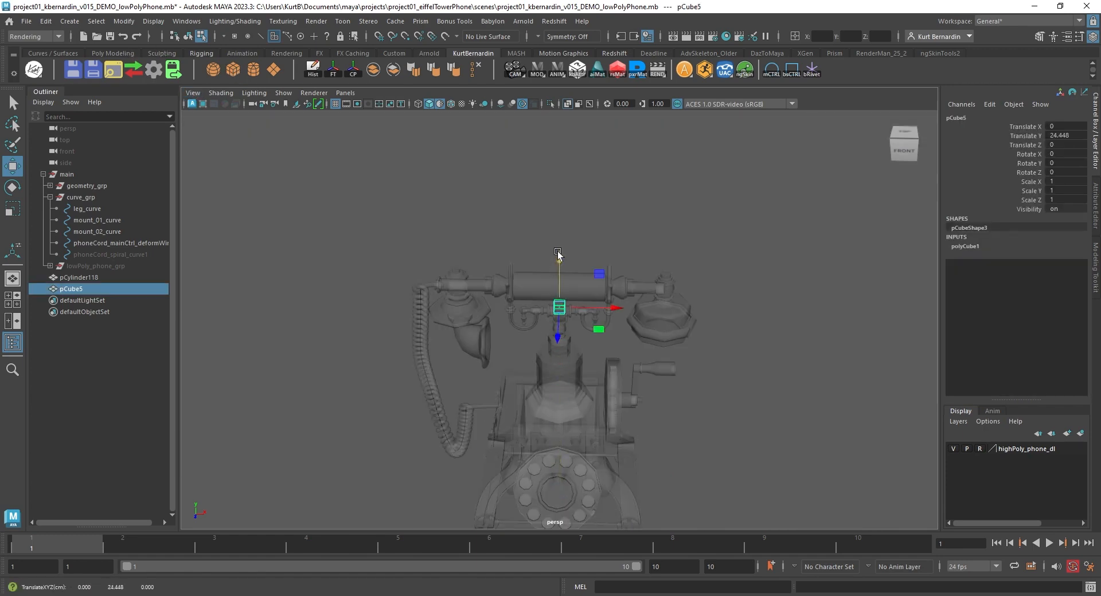
pyautogui.press('f')
pyautogui.keyDown('alt'); pyautogui.moveTo(565, 340); pyautogui.dragTo(567, 313); pyautogui.keyUp('alt')
pyautogui.scroll(-4, 568, 313)
pyautogui.click(567, 104)
pyautogui.keyDown('alt'); pyautogui.moveTo(584, 339); pyautogui.dragTo(585, 297, button='middle'); pyautogui.keyUp('alt')
pyautogui.scroll(-4, 584, 287)
pyautogui.keyDown('alt'); pyautogui.moveTo(584, 271); pyautogui.dragTo(565, 279); pyautogui.keyUp('alt')
pyautogui.moveTo(558, 244); pyautogui.dragTo(558, 306)
# Scale the cube uniformly to about 1.57 and align it with the central block at about Y 23.85
pyautogui.press('r')
pyautogui.moveTo(557, 351); pyautogui.dragTo(595, 346)
pyautogui.press('w')
pyautogui.moveTo(559, 294); pyautogui.dragTo(559, 275)
pyautogui.keyDown('alt'); pyautogui.moveTo(568, 281); pyautogui.dragTo(586, 274); pyautogui.keyUp('alt')
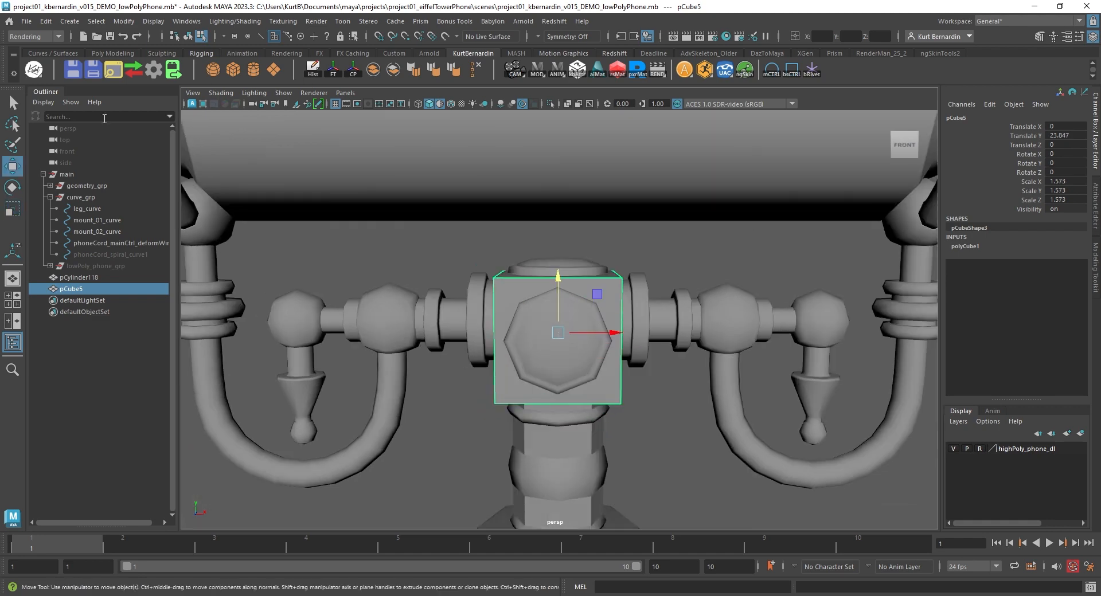
# Create another polygon cylinder with 8 axis subdivisions
pyautogui.click(252, 70)
pyautogui.click(977, 247)
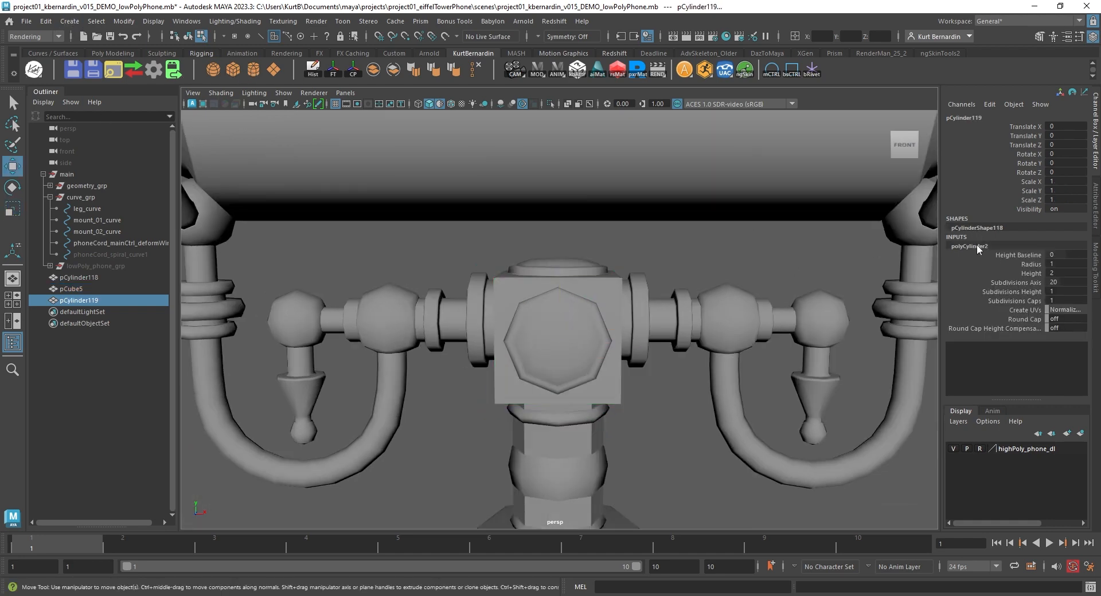
pyautogui.click(1064, 283)
pyautogui.write('8')
pyautogui.press('Return')
# Rotate the new cylinder 90 degrees on Z, scale it uniformly to about 1.42, and raise it to about Y 26.7 inside the handset grip
pyautogui.scroll(-12, 688, 290)
pyautogui.press('e')
pyautogui.moveTo(542, 460); pyautogui.dragTo(591, 253)
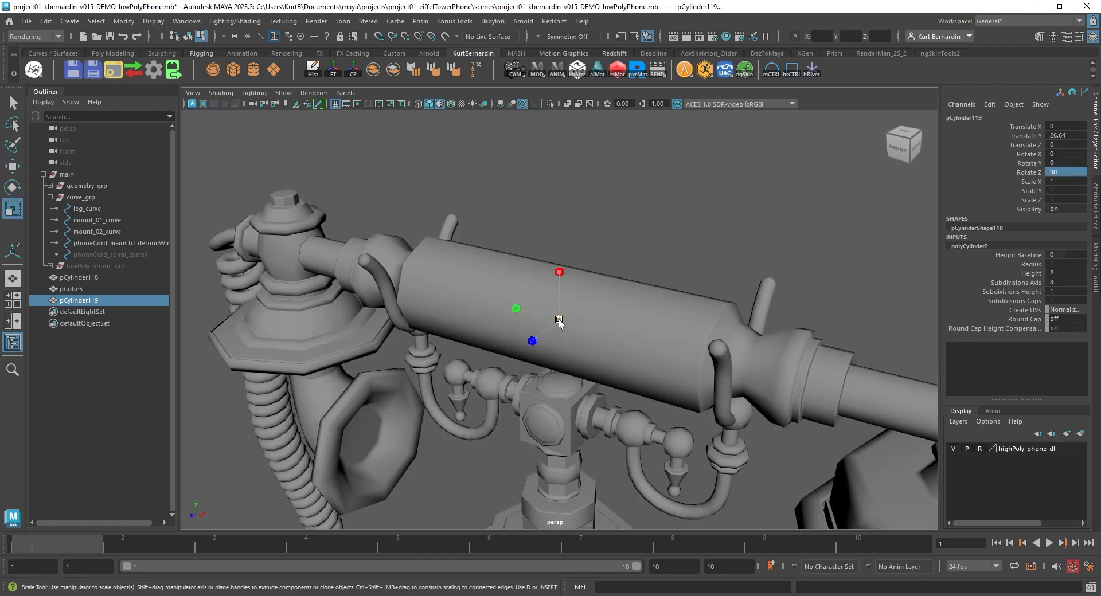
pyautogui.moveTo(559, 320); pyautogui.dragTo(585, 315)
pyautogui.press('w')
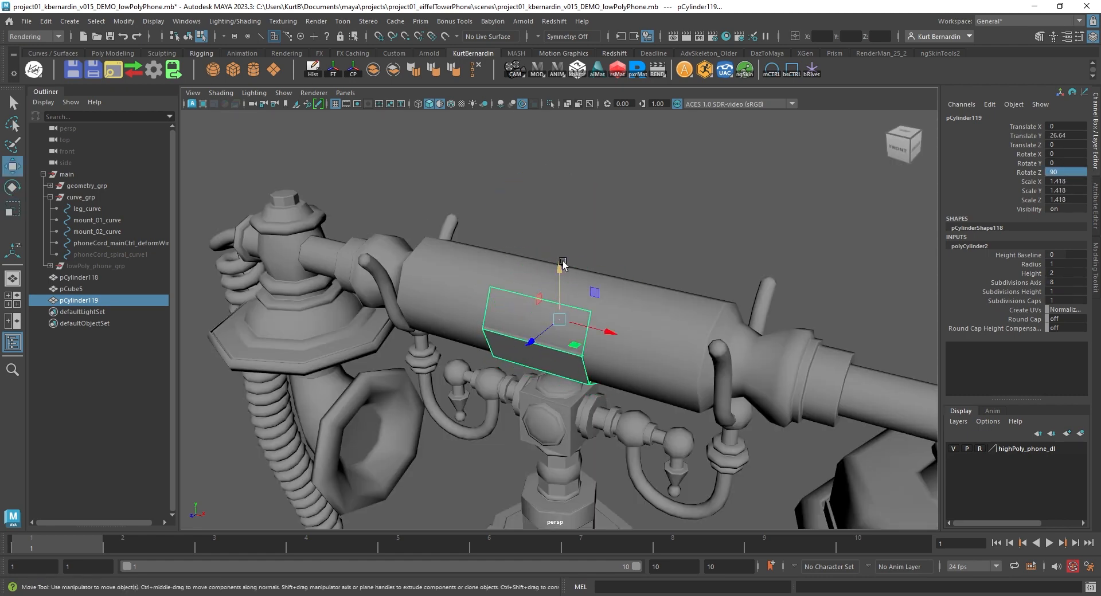
pyautogui.moveTo(561, 267); pyautogui.dragTo(560, 265)
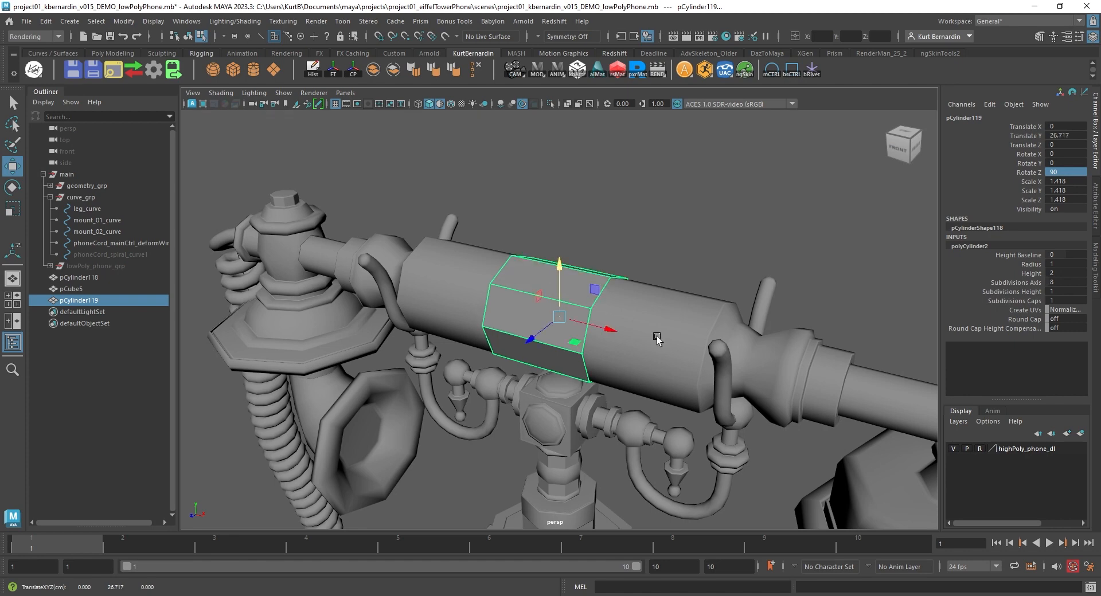
# Select both end caps of the handset cylinder and scale them apart along its length to match the grip, checking in X-ray
pyautogui.keyDown('alt'); pyautogui.moveTo(657, 339); pyautogui.dragTo(403, 299); pyautogui.keyUp('alt')
pyautogui.press('r')
pyautogui.press('F11')
pyautogui.keyDown('alt'); pyautogui.moveTo(634, 312); pyautogui.dragTo(632, 359); pyautogui.keyUp('alt')
pyautogui.click(567, 104)
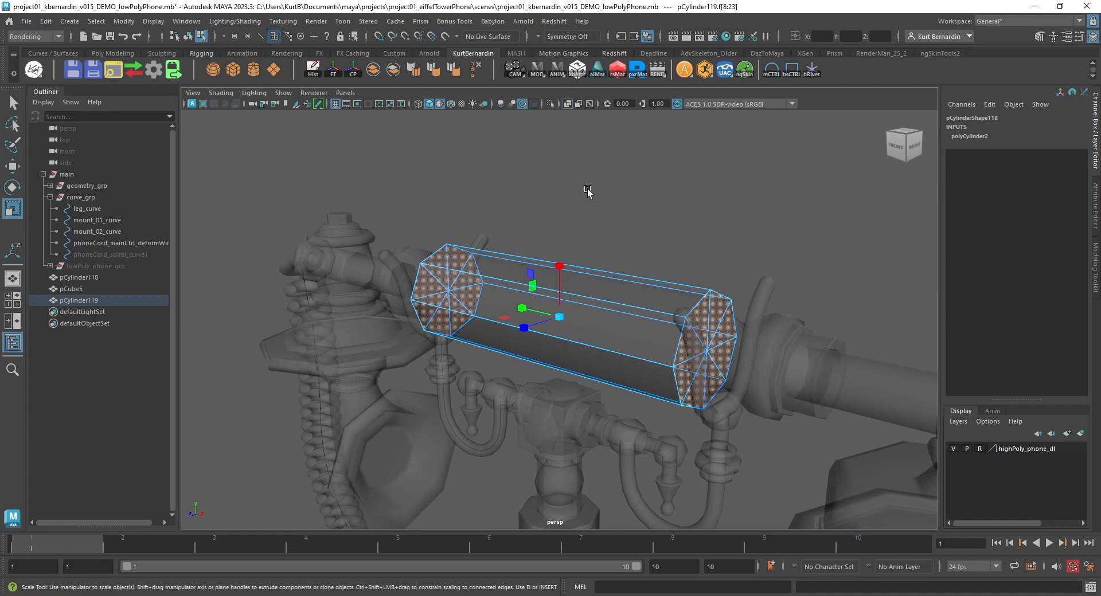
pyautogui.click(567, 104)
# Extrude the handset cylinder's end caps with a thickness of 0.9 and offset them inward to taper both ends
pyautogui.keyDown('shift'); pyautogui.moveTo(556, 235); pyautogui.dragTo(570, 253, button='right'); pyautogui.keyUp('shift')
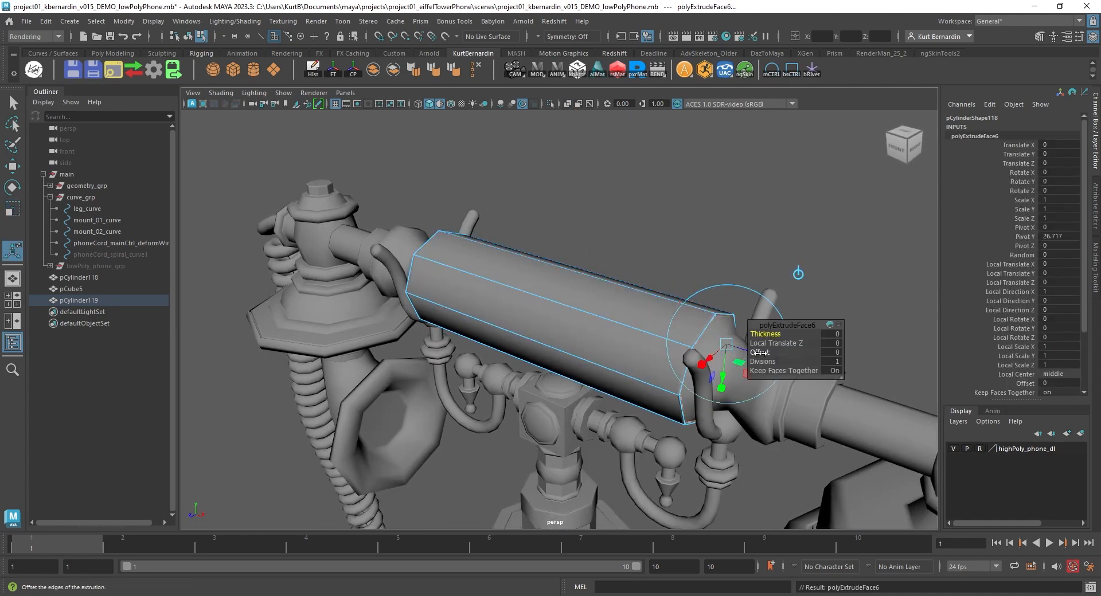
pyautogui.moveTo(765, 334); pyautogui.dragTo(772, 335)
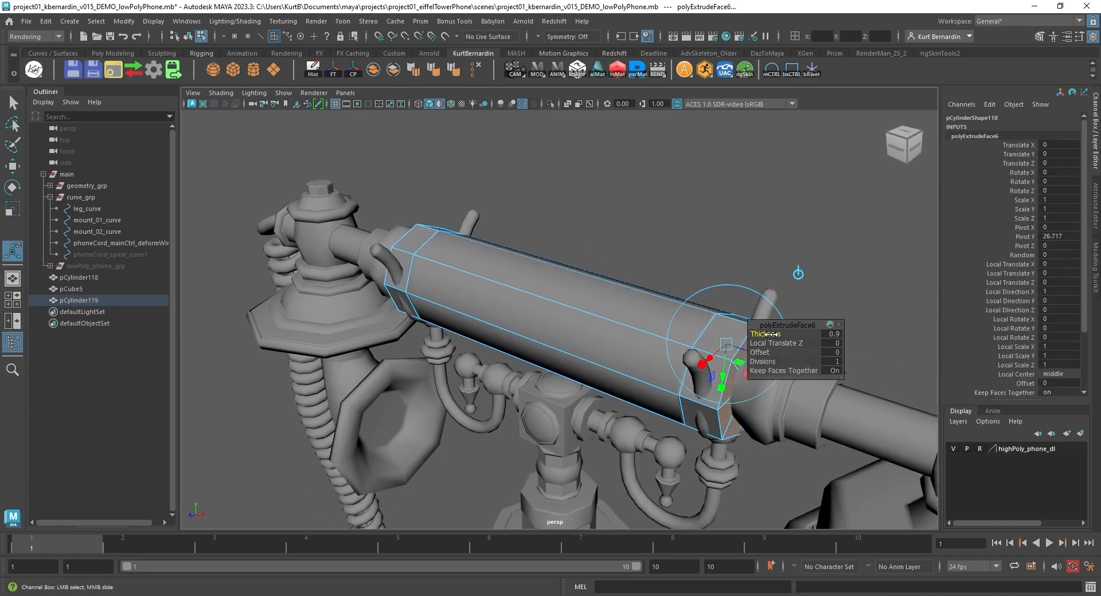
pyautogui.keyDown('alt'); pyautogui.moveTo(532, 222); pyautogui.dragTo(489, 203, button='middle'); pyautogui.keyUp('alt')
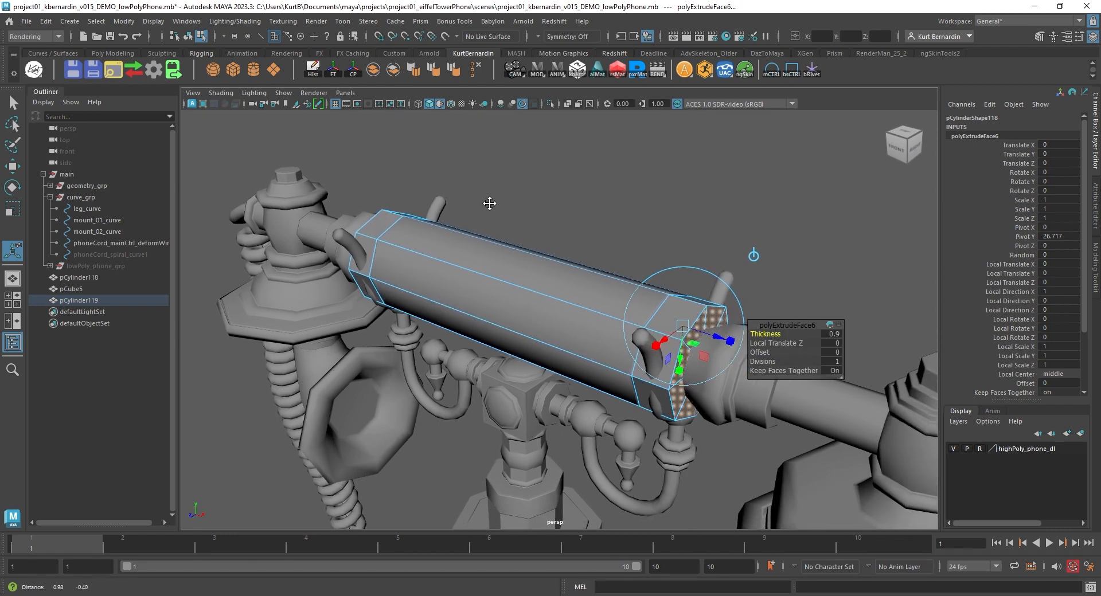
pyautogui.moveTo(755, 352); pyautogui.dragTo(768, 352)
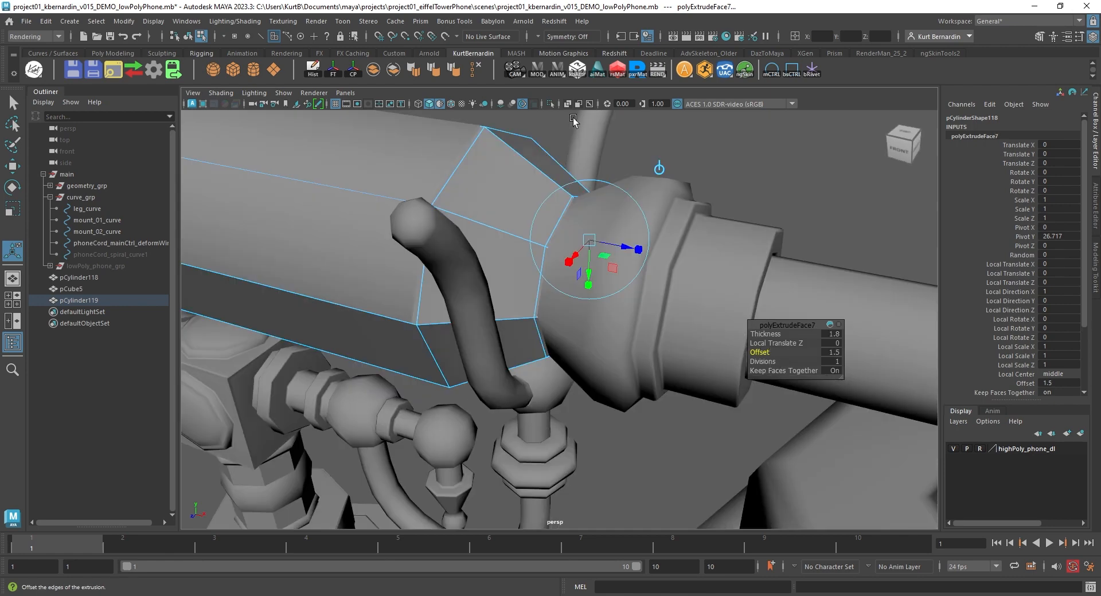
# Turn on X-ray and set the second extrusion of the handset cylinder's end caps to thickness 0.9 and offset -0.3, flaring both ends
pyautogui.click(569, 103)
pyautogui.moveTo(780, 343)
pyautogui.mouseDown()
pyautogui.moveTo(749, 352)
pyautogui.moveTo(751, 329)
pyautogui.moveTo(763, 353)
pyautogui.mouseUp()
pyautogui.keyDown('alt'); pyautogui.moveTo(526, 261); pyautogui.dragTo(600, 243); pyautogui.keyUp('alt')
pyautogui.scroll(-5, 601, 244)
pyautogui.keyDown('alt'); pyautogui.moveTo(601, 243); pyautogui.dragTo(516, 274, button='middle'); pyautogui.keyUp('alt')
pyautogui.scroll(2, 516, 274)
pyautogui.keyDown('alt'); pyautogui.moveTo(516, 274); pyautogui.dragTo(540, 272); pyautogui.keyUp('alt')
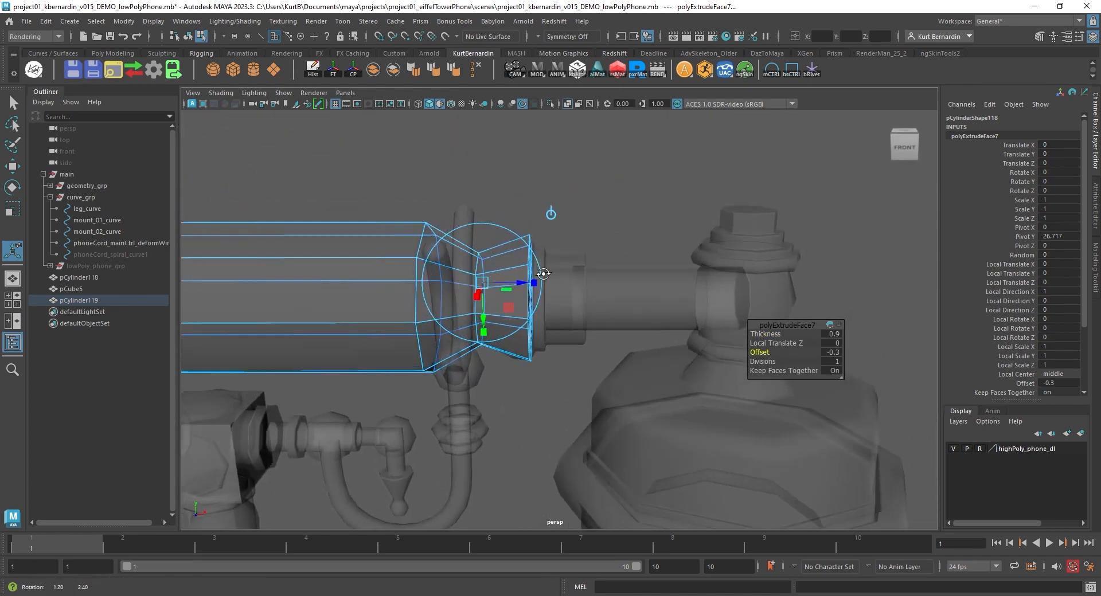
# Extrude the handset's end caps again with a thickness of 1 and an offset of about 0.5 to follow the bulbous fittings
pyautogui.scroll(4, 540, 274)
pyautogui.scroll(2, 540, 273)
pyautogui.hotkey('ctrl', 'e')
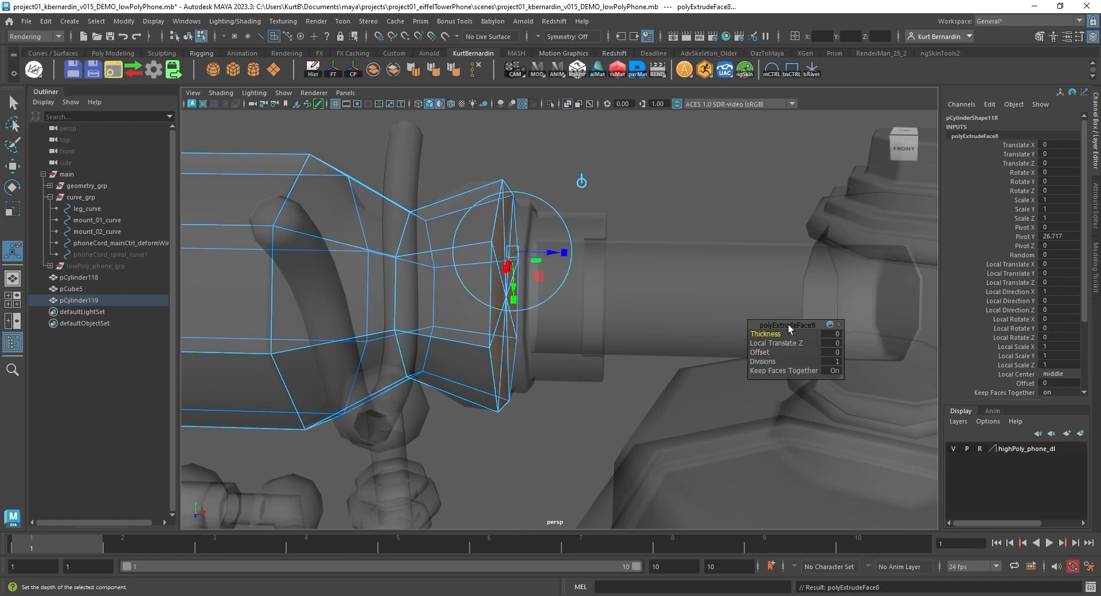
pyautogui.moveTo(765, 333); pyautogui.dragTo(765, 358)
pyautogui.moveTo(628, 329)
pyautogui.keyDown('alt'); pyautogui.mouseDown()
pyautogui.moveTo(585, 321)
pyautogui.moveTo(643, 326)
pyautogui.mouseUp(); pyautogui.keyUp('alt')
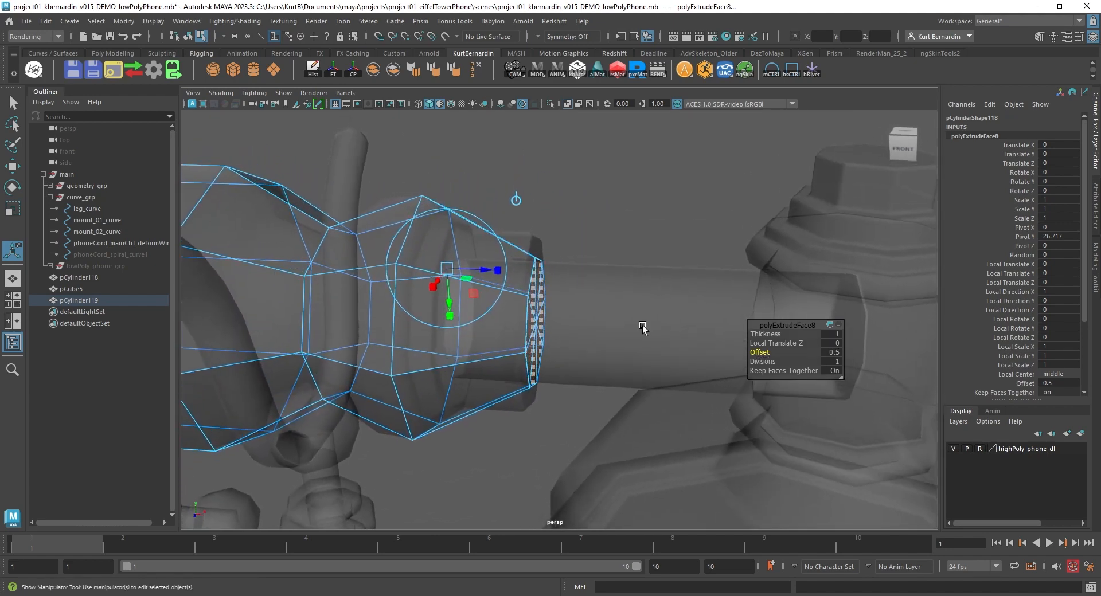
pyautogui.moveTo(757, 353); pyautogui.dragTo(758, 354)
# Inset the handset's end caps with one extrusion, and extrude them again with a thickness of 2.1 to form the connecting rods
pyautogui.hotkey('ctrl', 'e')
pyautogui.keyDown('alt'); pyautogui.moveTo(580, 290); pyautogui.dragTo(668, 320); pyautogui.keyUp('alt')
pyautogui.hotkey('ctrl', 'e')
pyautogui.moveTo(764, 335); pyautogui.dragTo(781, 339)
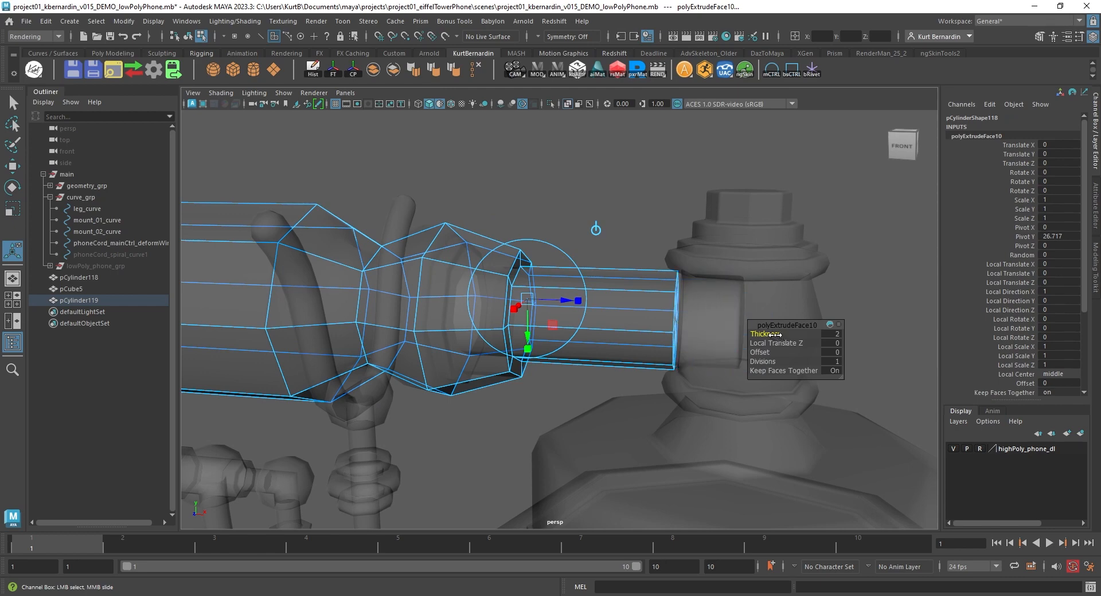
pyautogui.moveTo(775, 334); pyautogui.dragTo(780, 335)
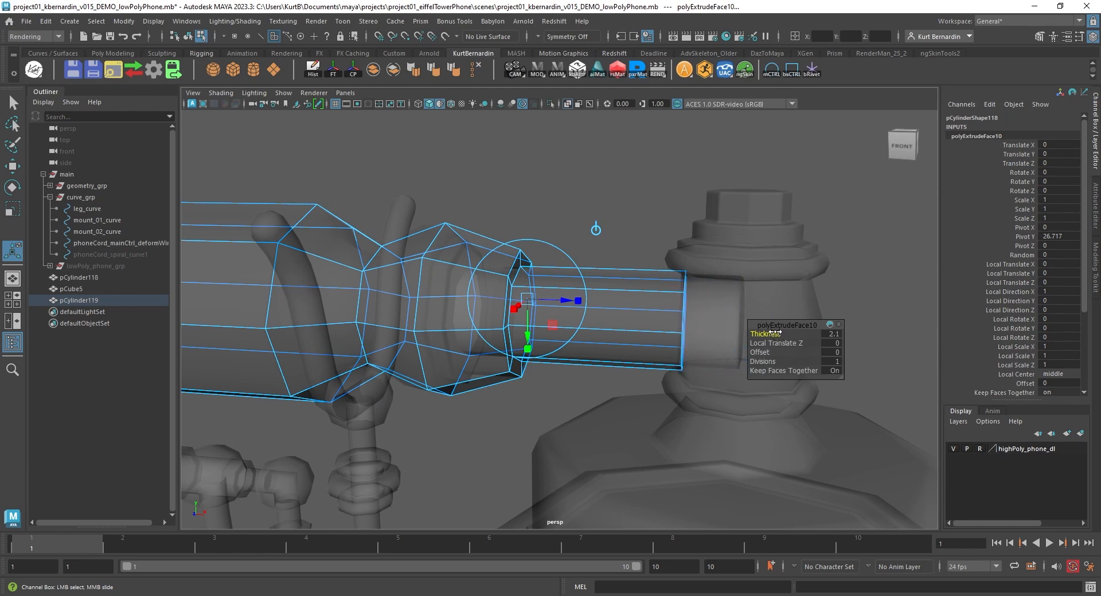
# Delete the handset cylinder's cap faces at the earpiece end, where the rod meets the neck
pyautogui.scroll(-1, 727, 311)
pyautogui.keyDown('alt'); pyautogui.moveTo(588, 282); pyautogui.dragTo(634, 293, button='middle'); pyautogui.keyUp('alt')
pyautogui.scroll(-3, 622, 288)
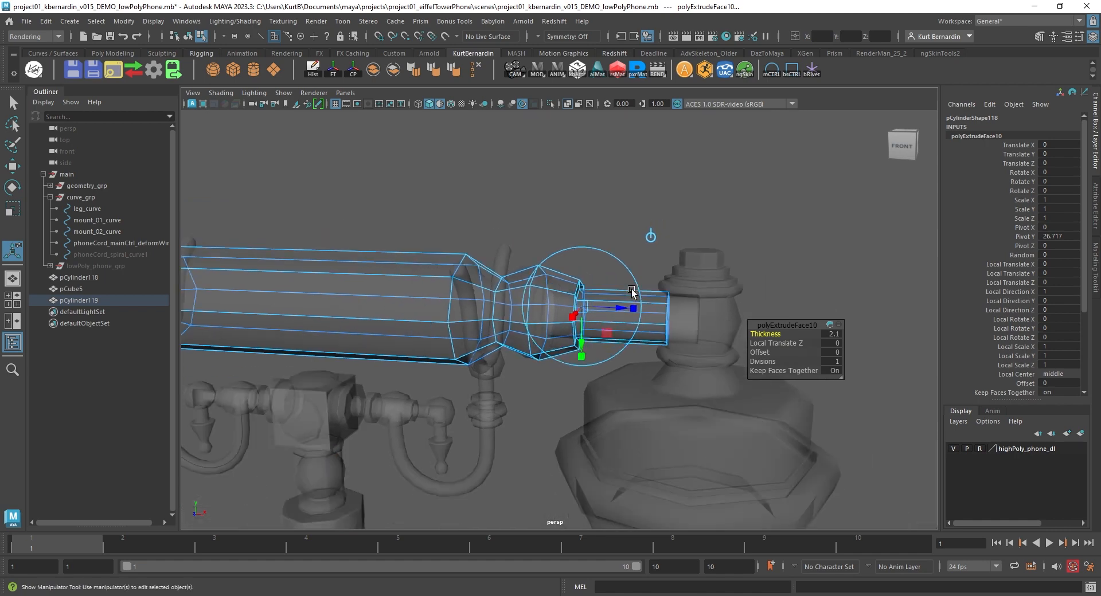
pyautogui.scroll(-3, 401, 277)
pyautogui.keyDown('alt'); pyautogui.moveTo(363, 272); pyautogui.dragTo(541, 251, button='middle'); pyautogui.keyUp('alt')
pyautogui.scroll(-2, 541, 251)
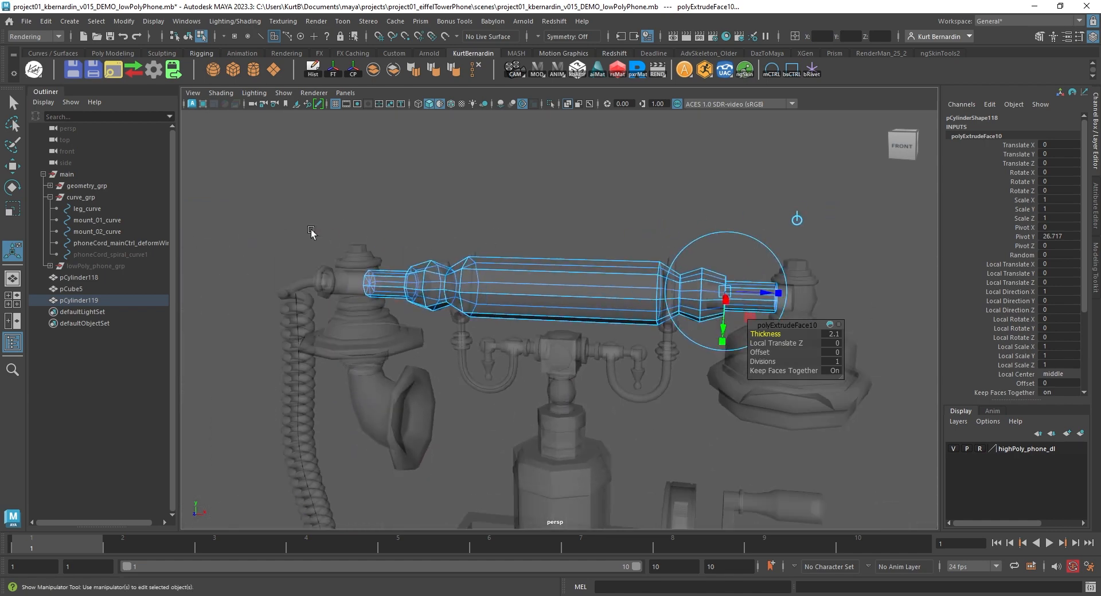
pyautogui.click(725, 261)
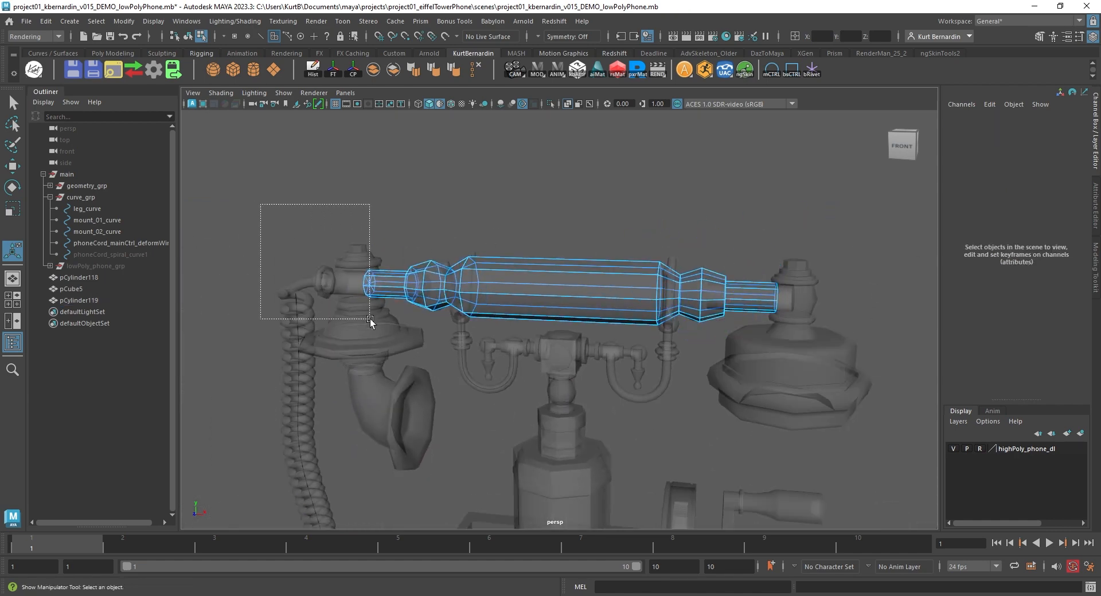
# Select the cap faces at the cord end of the handset and move them outward to about X -11.8 at the cord fitting
pyautogui.moveTo(370, 319); pyautogui.dragTo(371, 320)
pyautogui.press('f')
pyautogui.scroll(-3, 373, 258)
pyautogui.keyDown('alt'); pyautogui.moveTo(373, 258); pyautogui.dragTo(428, 263); pyautogui.keyUp('alt')
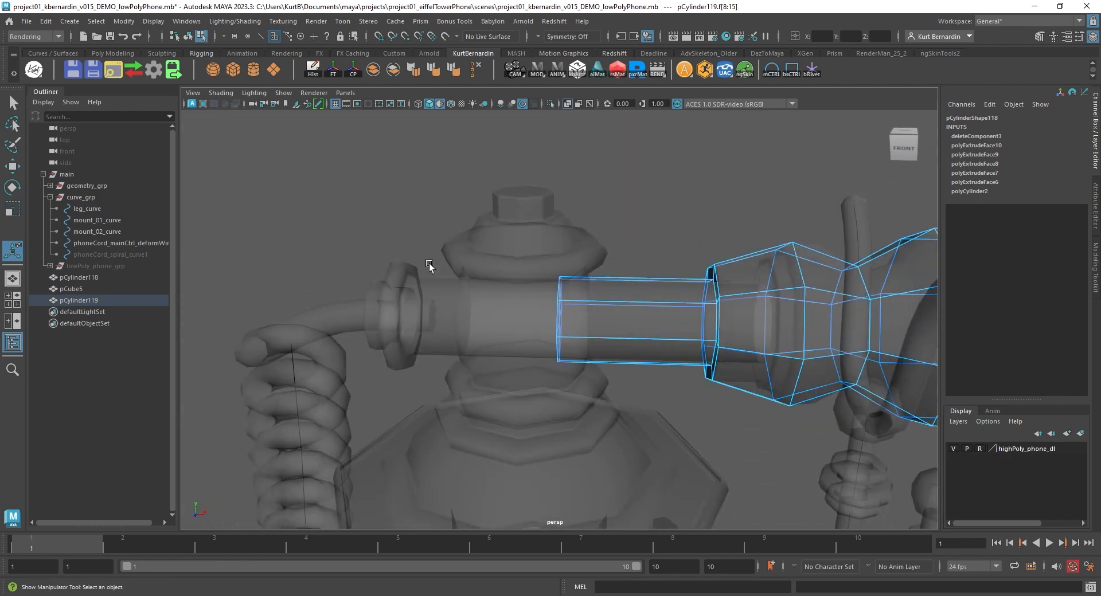
pyautogui.press('w')
pyautogui.moveTo(602, 321); pyautogui.dragTo(436, 319)
pyautogui.press('f')
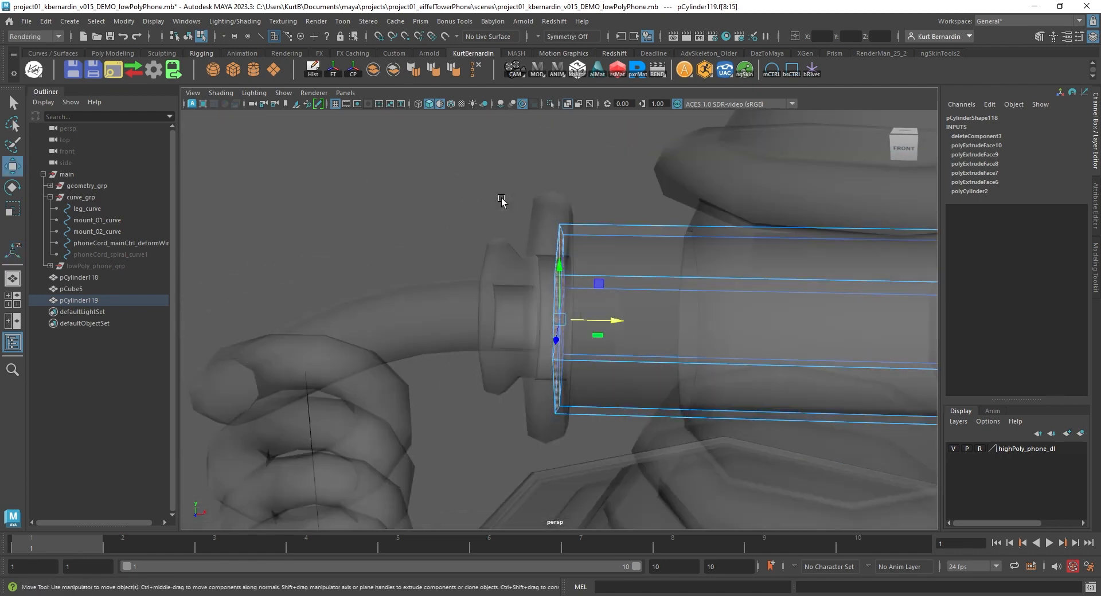
pyautogui.click(564, 99)
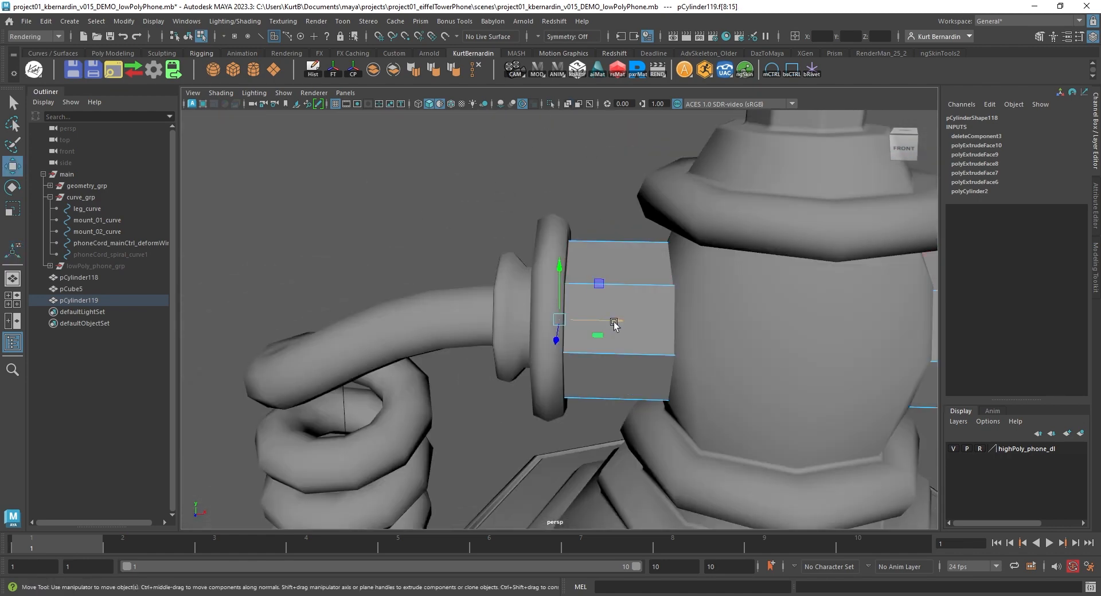
pyautogui.moveTo(597, 322)
pyautogui.mouseDown()
pyautogui.moveTo(548, 309)
pyautogui.moveTo(573, 211)
pyautogui.mouseUp()
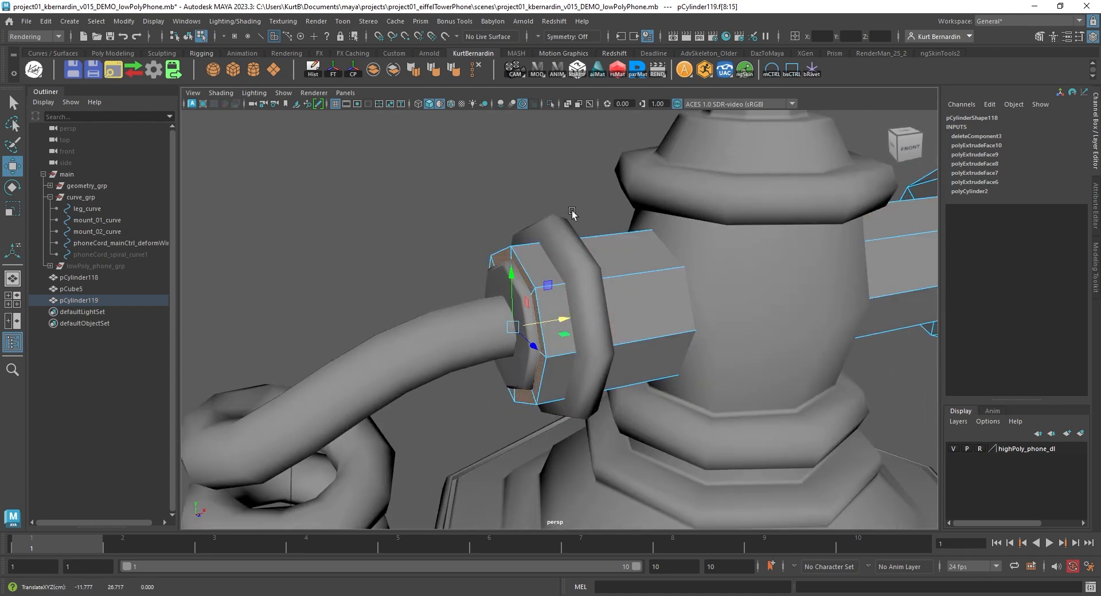
# Create a polygon cylinder with 8 axis subdivisions and position it at about X 9.98, Y 26.47 on the earpiece's neck
pyautogui.keyDown('alt'); pyautogui.moveTo(566, 258); pyautogui.dragTo(520, 243); pyautogui.keyUp('alt')
pyautogui.keyDown('alt'); pyautogui.moveTo(716, 264); pyautogui.dragTo(621, 256, button='right'); pyautogui.keyUp('alt')
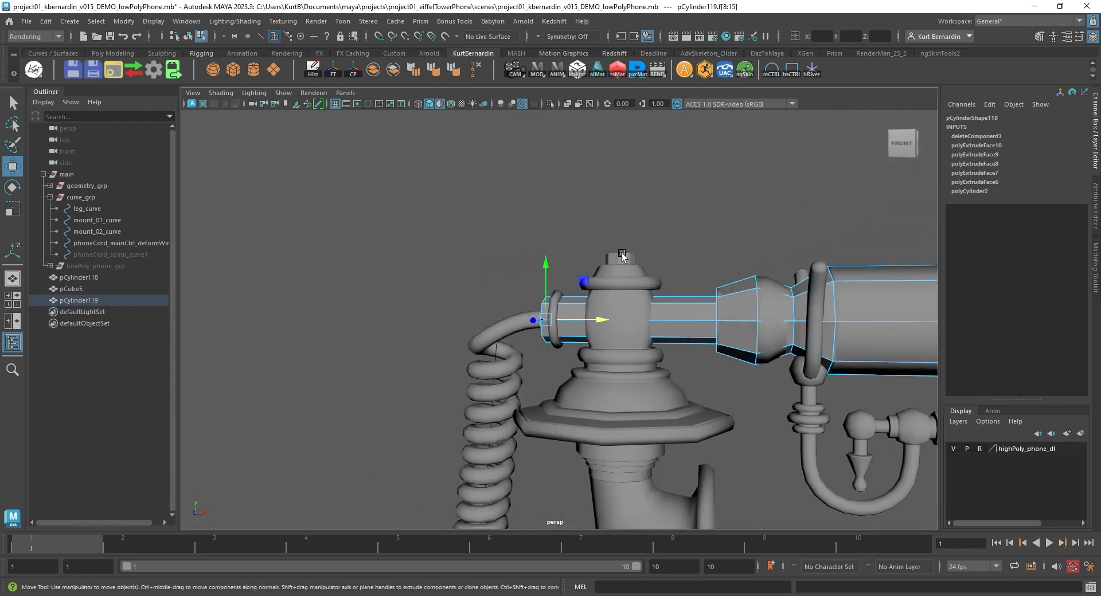
pyautogui.keyDown('alt'); pyautogui.moveTo(622, 256); pyautogui.dragTo(292, 206, button='middle'); pyautogui.keyUp('alt')
pyautogui.keyDown('alt'); pyautogui.moveTo(293, 206); pyautogui.dragTo(125, 89, button='right'); pyautogui.keyUp('alt')
pyautogui.click(253, 69)
pyautogui.scroll(-5, 723, 320)
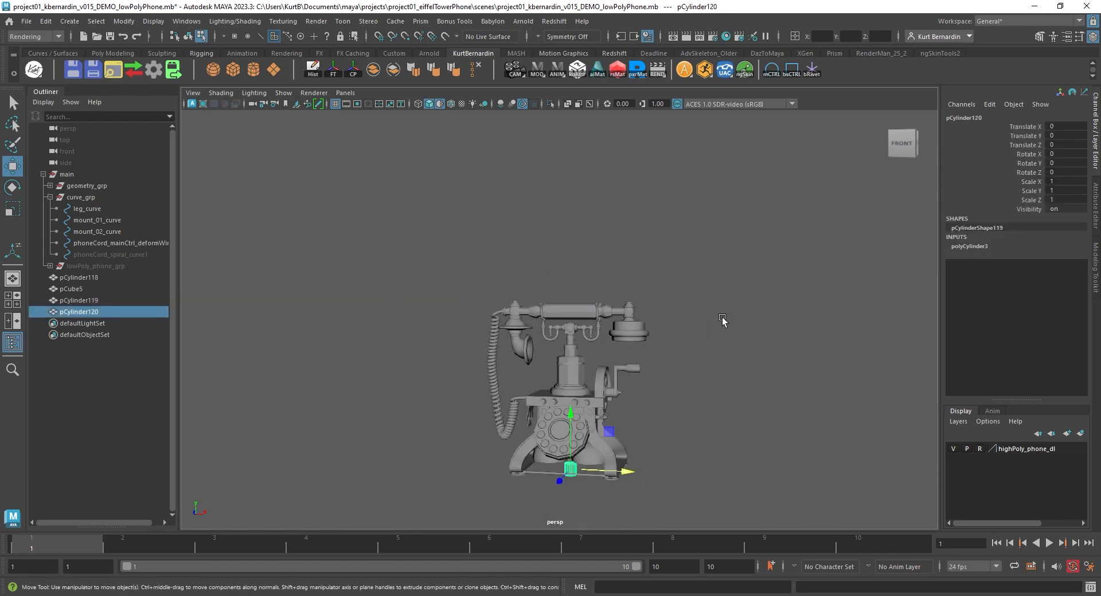
pyautogui.moveTo(586, 403); pyautogui.dragTo(595, 277)
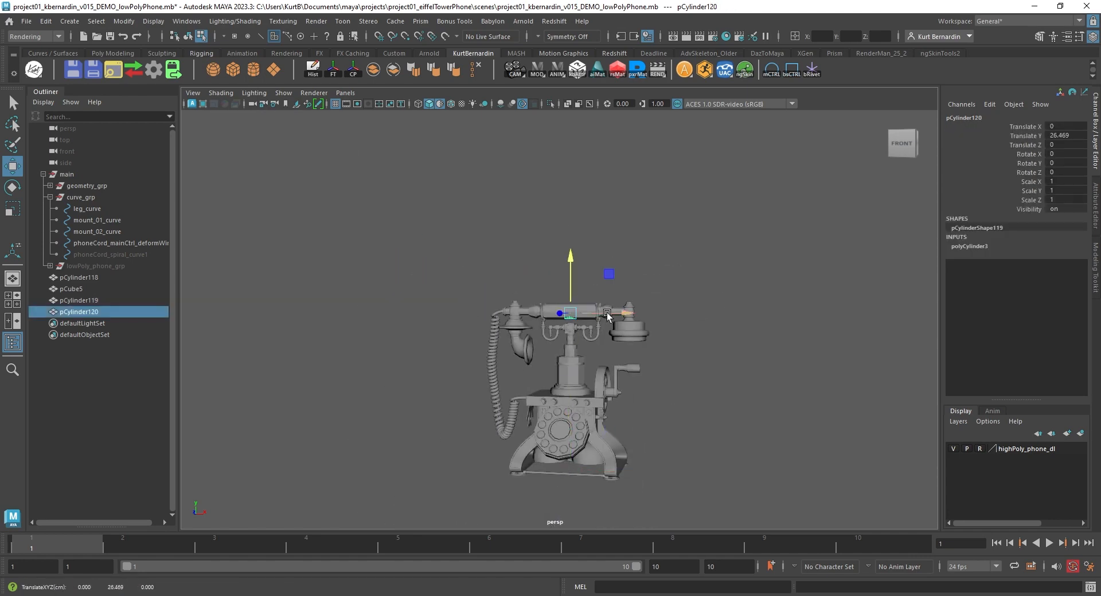
pyautogui.moveTo(663, 310); pyautogui.dragTo(670, 311)
pyautogui.click(969, 246)
pyautogui.doubleClick(1066, 282)
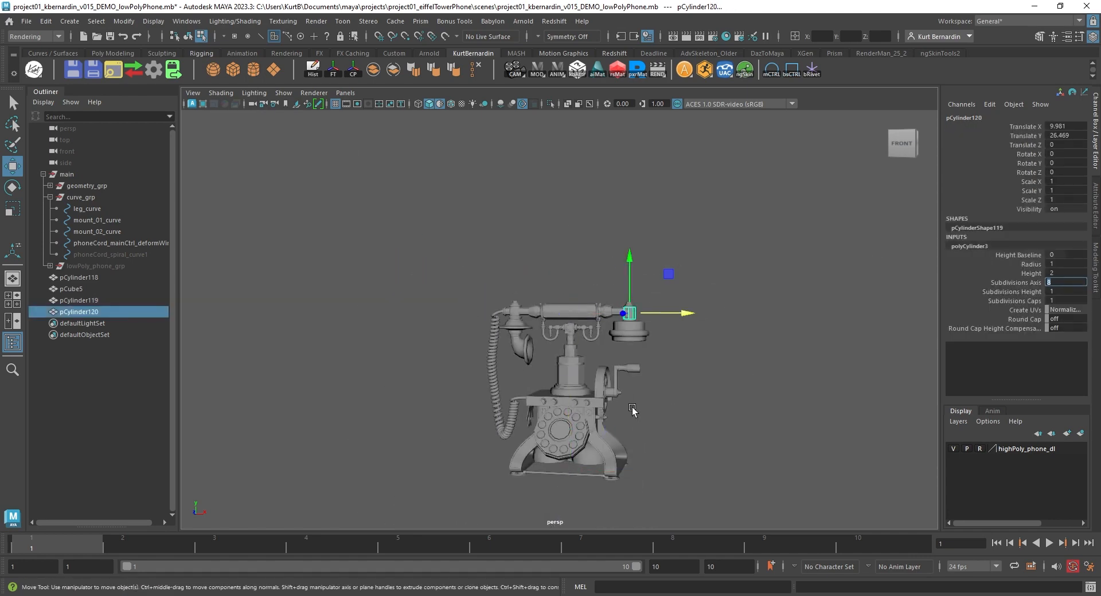
pyautogui.press('Return')
# Extrude the earpiece cylinder's top cap faces, raising and shrinking them into a tapered tip
pyautogui.press('f')
pyautogui.keyDown('alt'); pyautogui.moveTo(552, 302); pyautogui.dragTo(555, 255); pyautogui.keyUp('alt')
pyautogui.press('e')
pyautogui.press('r')
pyautogui.press('e')
pyautogui.press('w')
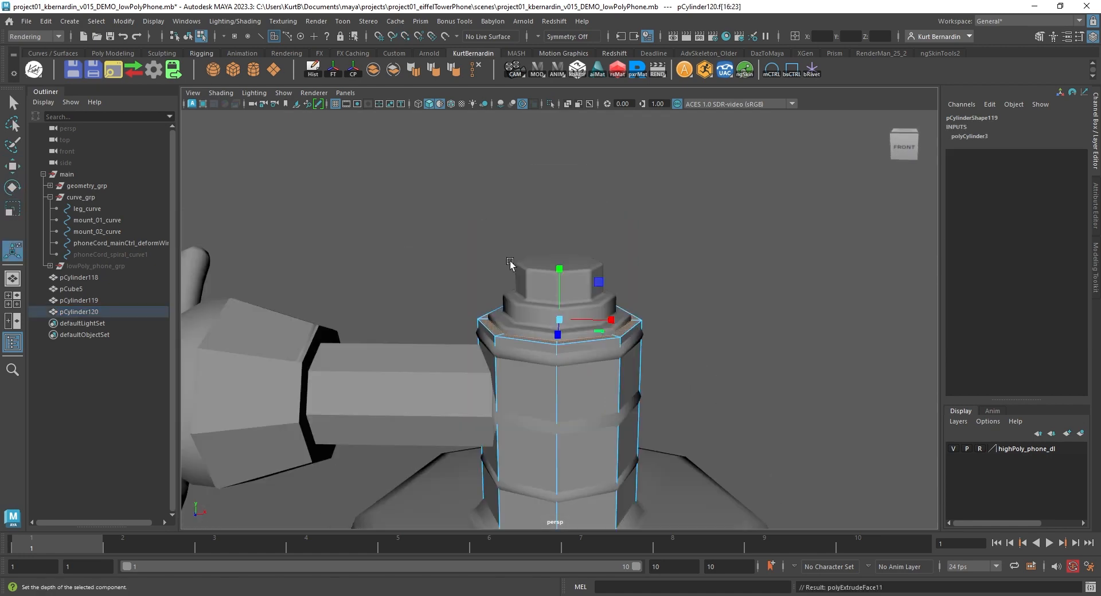
pyautogui.press('w')
pyautogui.moveTo(559, 268); pyautogui.dragTo(496, 270)
pyautogui.press('r')
# In the front view, extrude the cylinder's bottom cap, scale it out to the earpiece body's width and lower it to about Y 25.08
pyautogui.press('space')
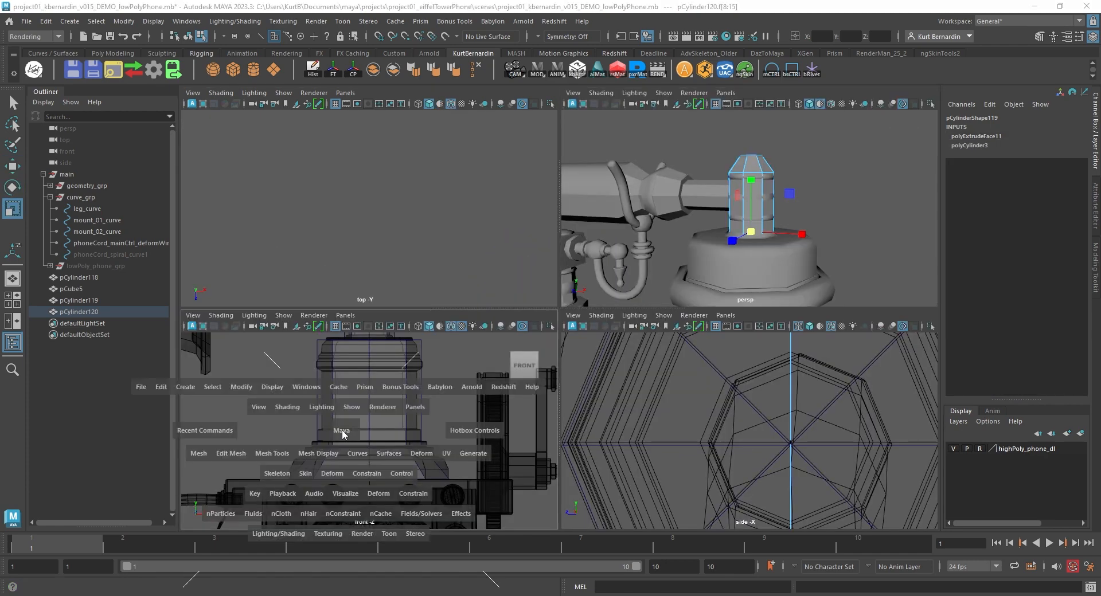
pyautogui.scroll(-8, 393, 373)
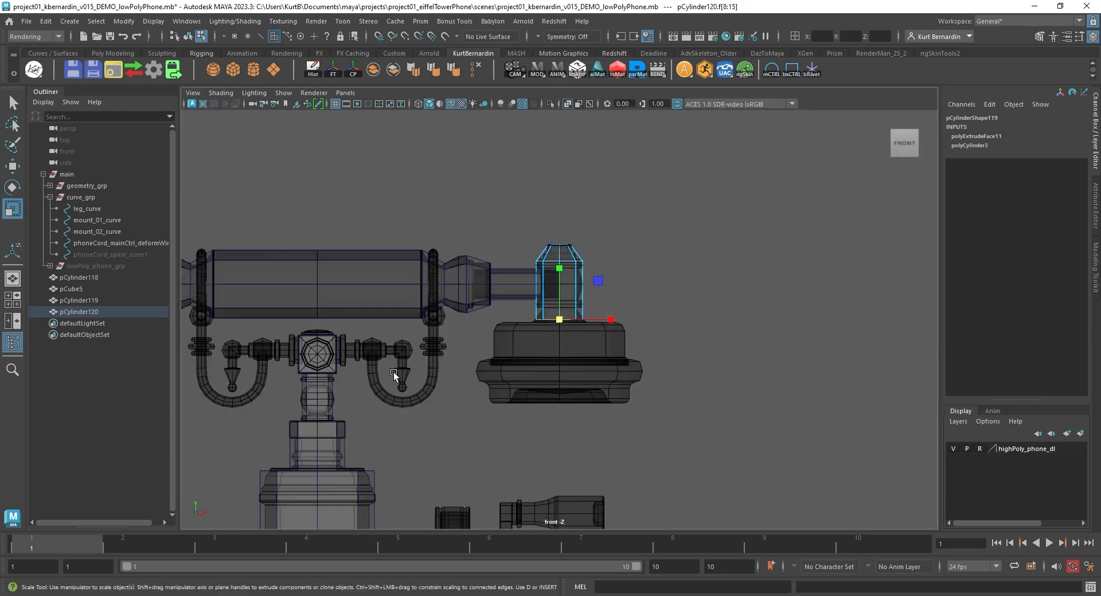
pyautogui.scroll(5, 393, 373)
pyautogui.keyDown('shift'); pyautogui.moveTo(539, 304); pyautogui.dragTo(544, 266, button='right'); pyautogui.keyUp('shift')
pyautogui.scroll(3, 548, 320)
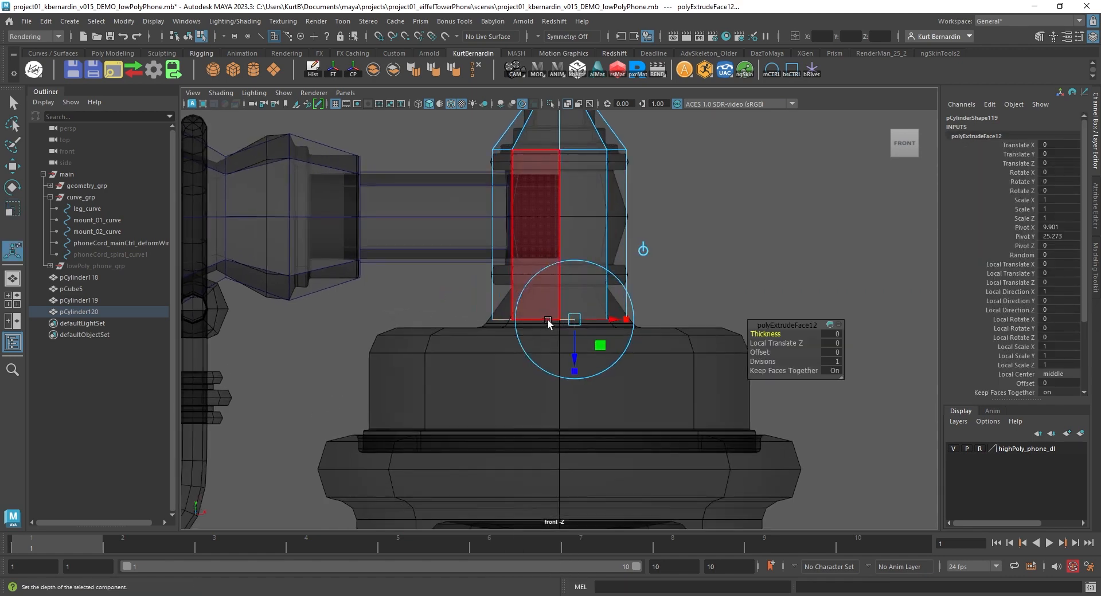
pyautogui.press('r')
pyautogui.moveTo(560, 321); pyautogui.dragTo(678, 322)
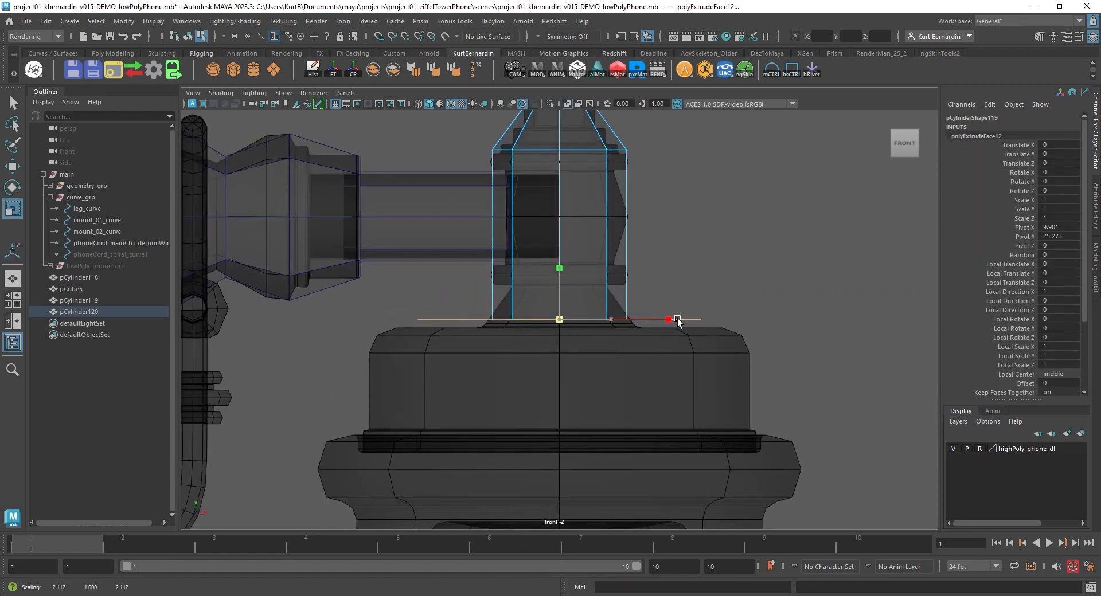
pyautogui.press('w')
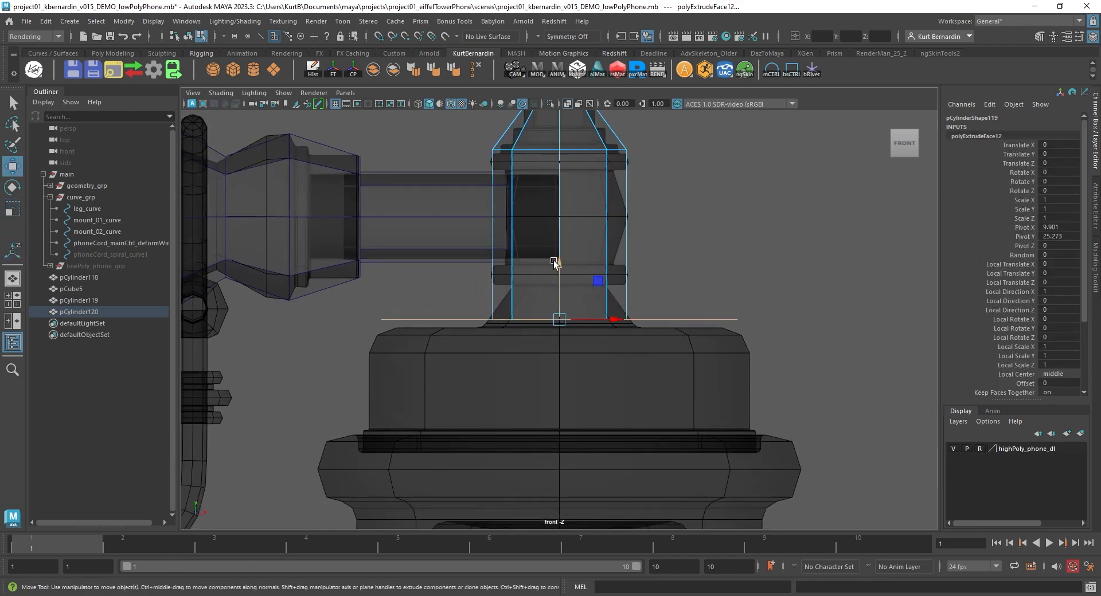
pyautogui.moveTo(557, 267); pyautogui.dragTo(560, 276)
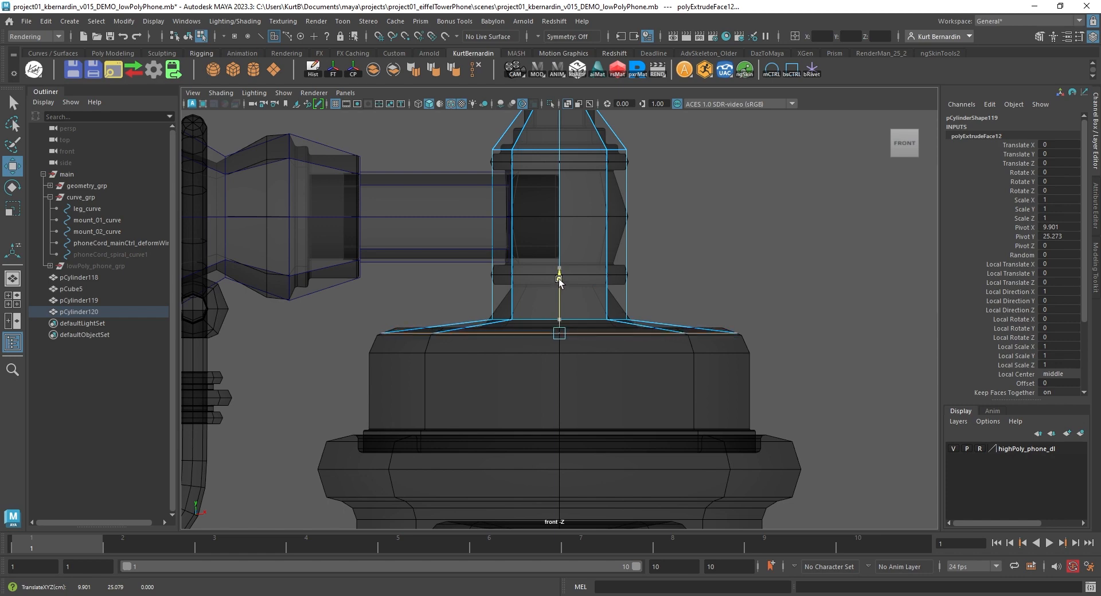
pyautogui.press('r')
pyautogui.moveTo(561, 334); pyautogui.dragTo(564, 337)
# Extrude the bottom cap straight down to about Y 23.67 to form the earpiece body's upper section
pyautogui.hotkey('ctrl', 'e')
pyautogui.press('w')
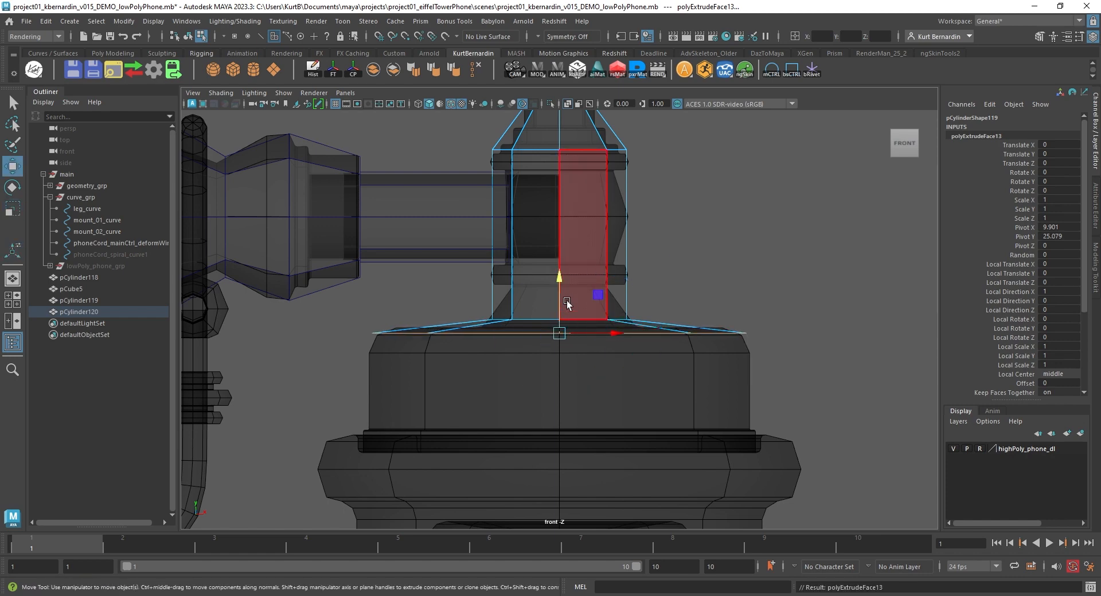
pyautogui.moveTo(558, 276); pyautogui.dragTo(560, 376)
pyautogui.keyDown('alt'); pyautogui.moveTo(560, 376); pyautogui.dragTo(533, 274, button='middle'); pyautogui.keyUp('alt')
# Extrude the bottom cap and scale it out by about 1.26, and extrude it down to about Y 22.74 for the wide rim
pyautogui.hotkey('ctrl', 'e')
pyautogui.press('r')
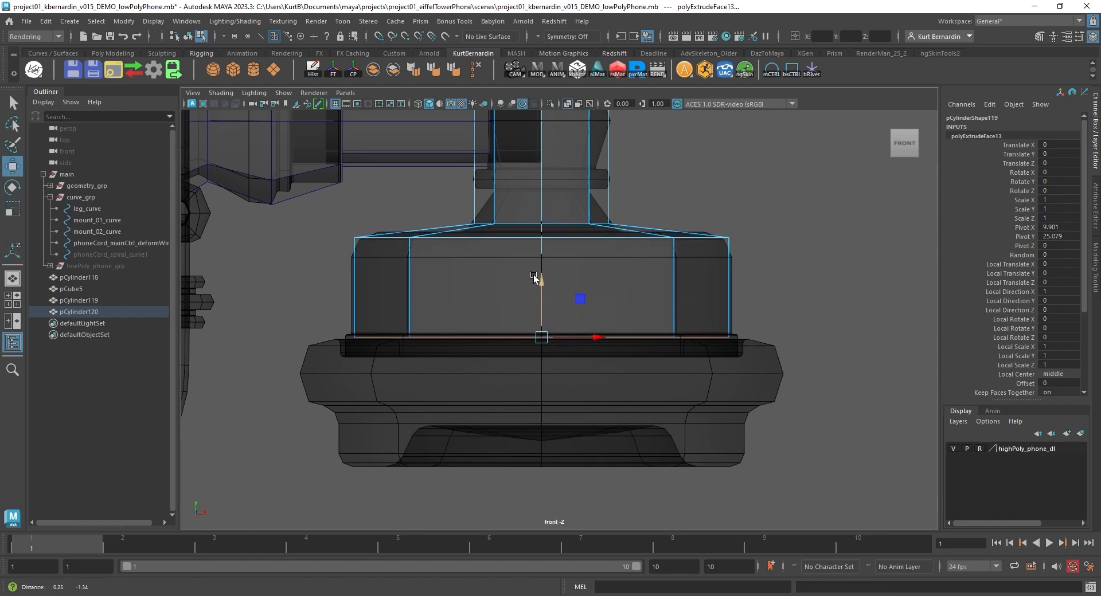
pyautogui.moveTo(540, 337); pyautogui.dragTo(597, 346)
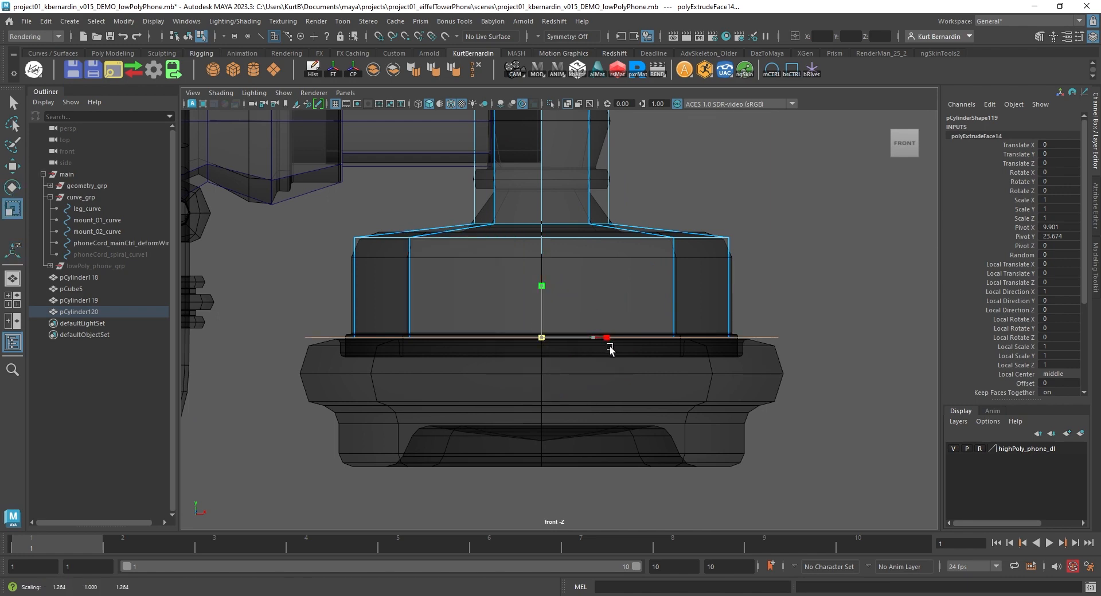
pyautogui.hotkey('ctrl', 'e')
pyautogui.press('w')
pyautogui.moveTo(542, 289); pyautogui.dragTo(550, 353)
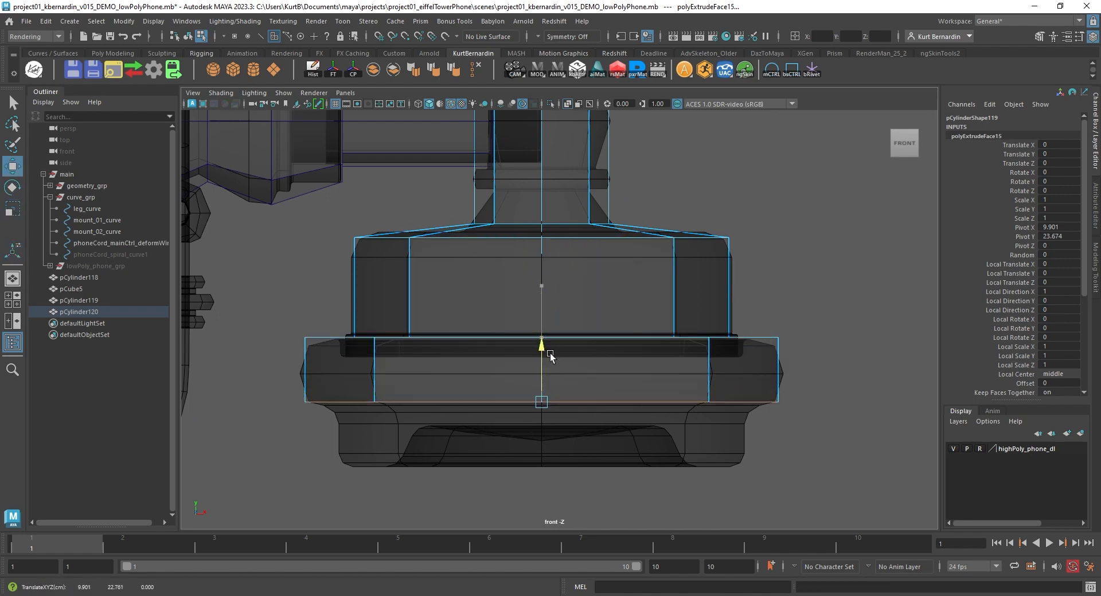
# Extrude the bottom cap down to about Y 21.84 and scale it inward, and lower the neck's base edge loop to about Y 25.19
pyautogui.hotkey('ctrl', 'e')
pyautogui.press('w')
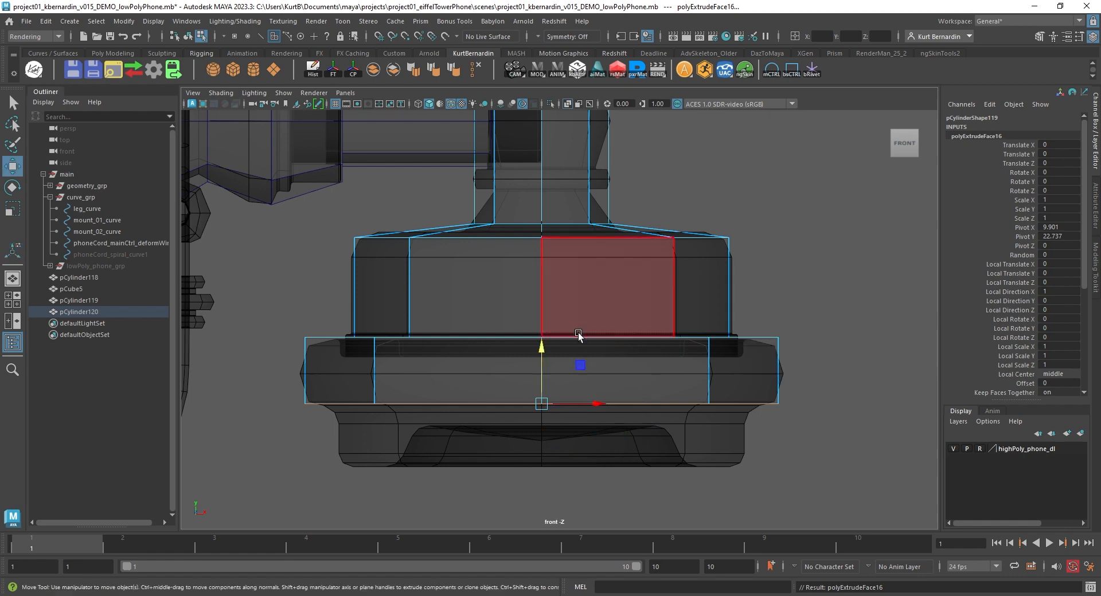
pyautogui.moveTo(539, 351); pyautogui.dragTo(539, 415)
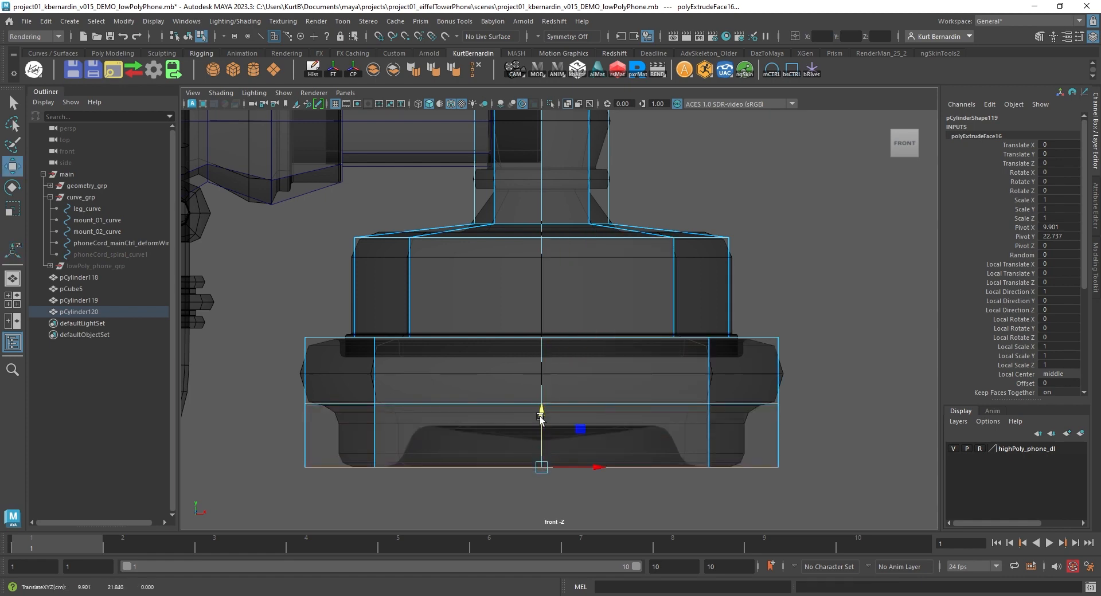
pyautogui.press('r')
pyautogui.moveTo(543, 466); pyautogui.dragTo(521, 468)
pyautogui.moveTo(492, 448); pyautogui.dragTo(481, 446)
pyautogui.moveTo(540, 165); pyautogui.dragTo(540, 172)
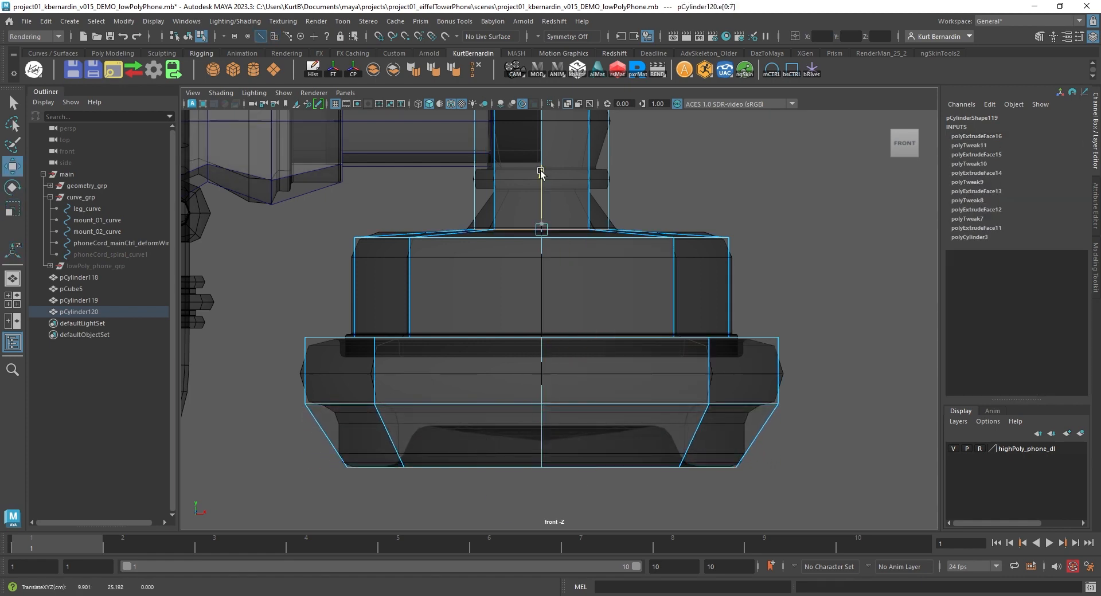
# Create another polygon cylinder with 8 axis subdivisions and place it at about X -9.68, Y 26.82 on the mouthpiece's neck
pyautogui.scroll(-6, 540, 172)
pyautogui.press('space')
pyautogui.press('space')
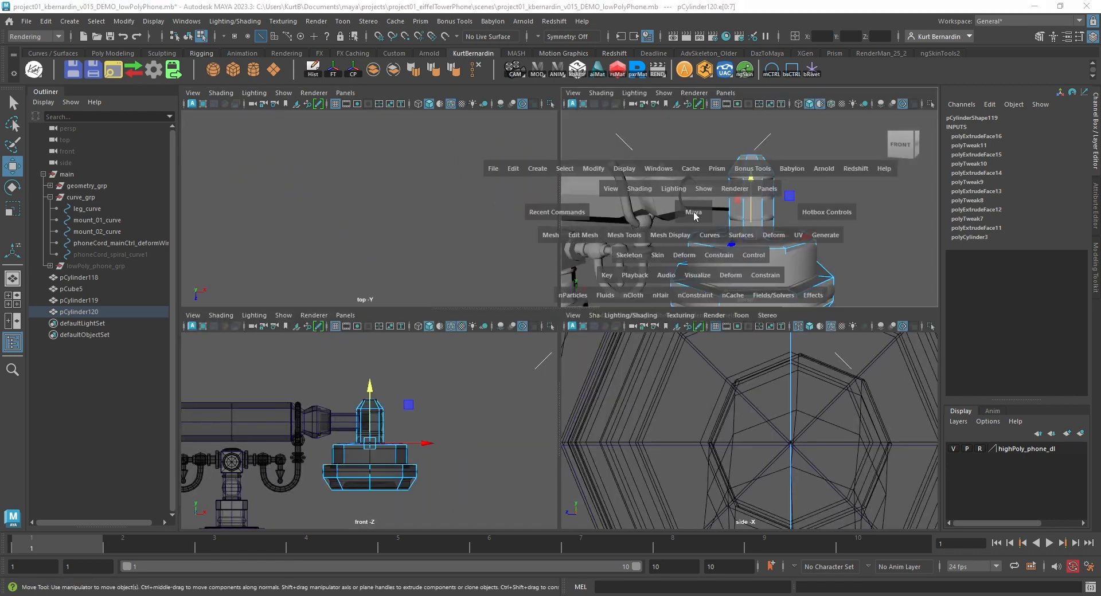
pyautogui.click(252, 70)
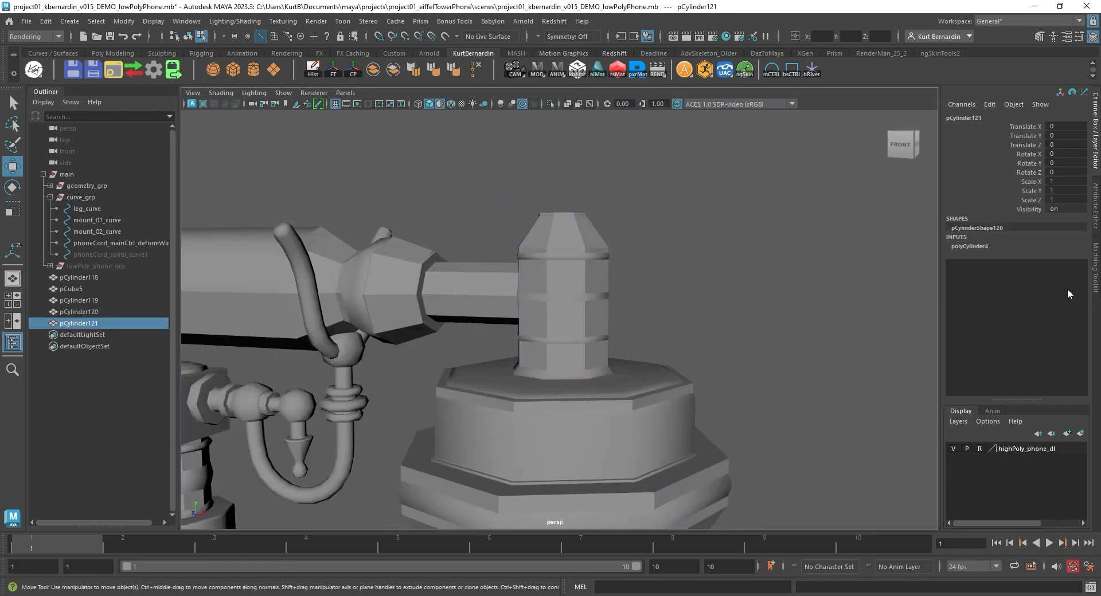
pyautogui.click(980, 246)
pyautogui.doubleClick(1069, 282)
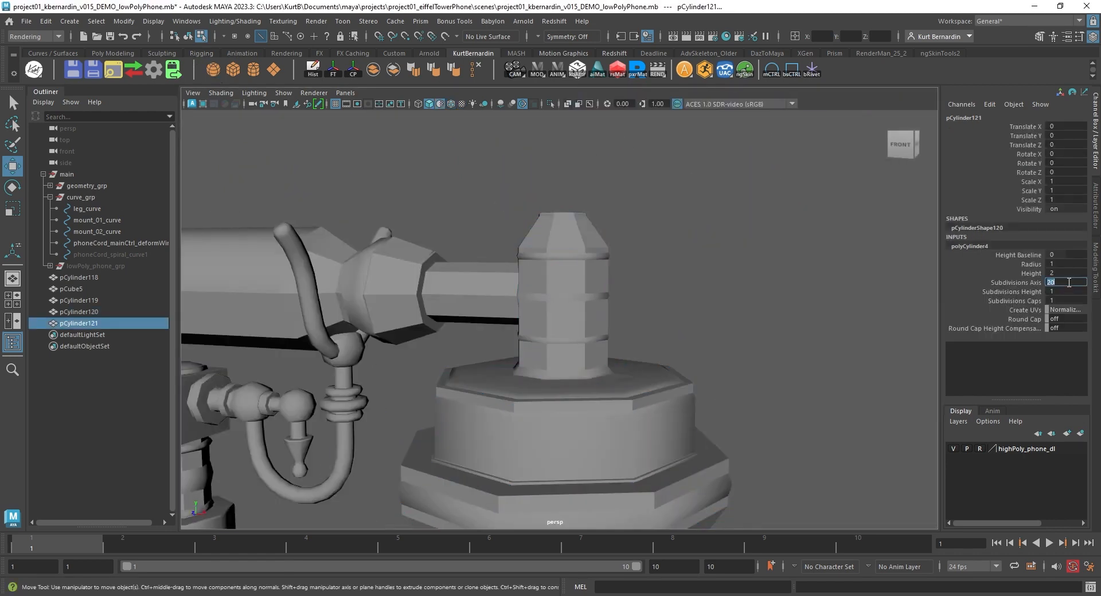
pyautogui.press('Return')
pyautogui.scroll(-5, 496, 300)
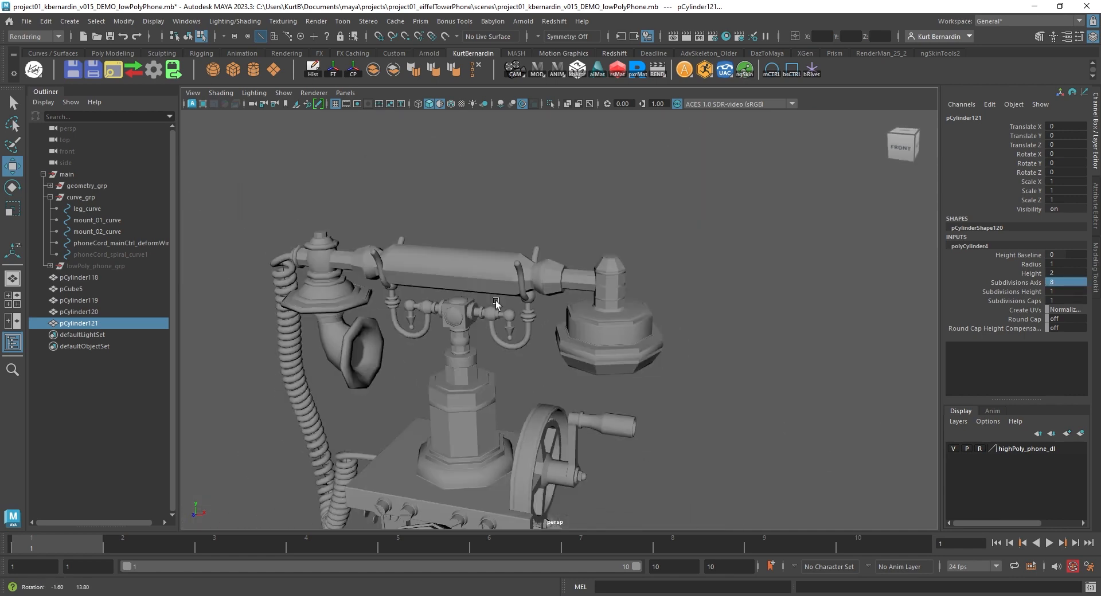
pyautogui.moveTo(576, 439); pyautogui.dragTo(513, 429)
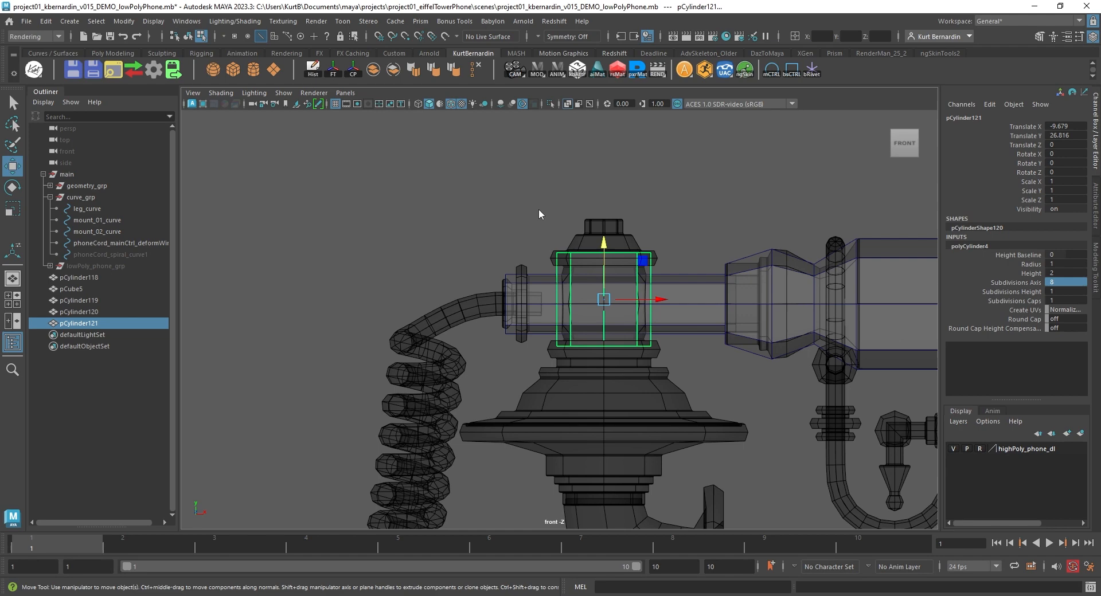
# Extrude the cylinder's top cap upward and scale it inward to form a tapered top matching the high-poly finial
pyautogui.moveTo(538, 209); pyautogui.dragTo(536, 241, button='right')
pyautogui.moveTo(498, 185); pyautogui.dragTo(712, 265)
pyautogui.keyDown('ctrl'); pyautogui.moveTo(493, 269); pyautogui.dragTo(493, 270); pyautogui.keyUp('ctrl')
pyautogui.press('f')
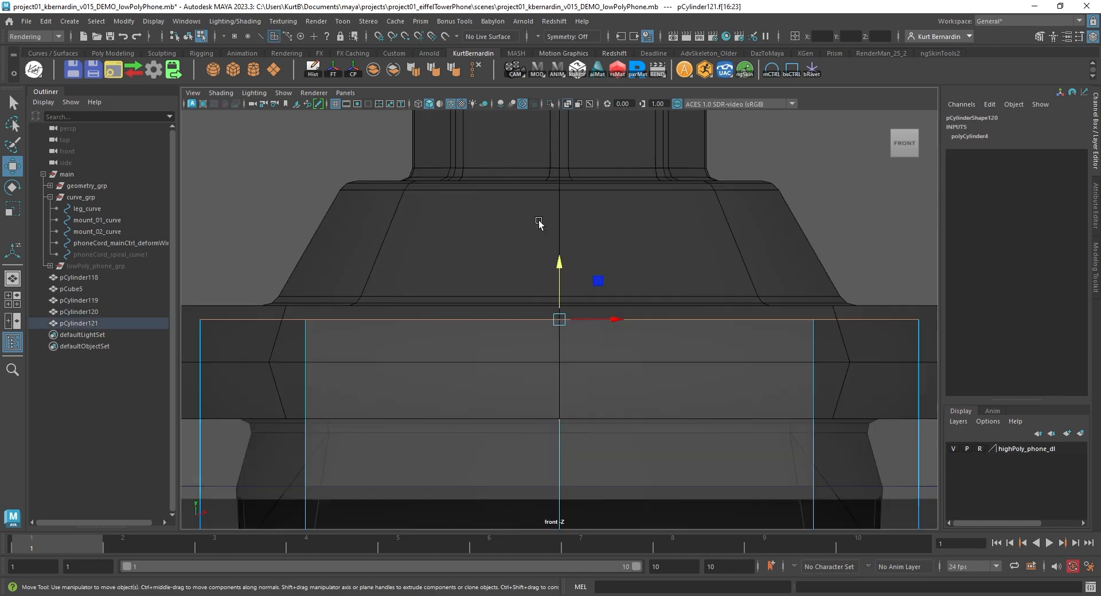
pyautogui.scroll(-8, 533, 232)
pyautogui.keyDown('shift'); pyautogui.moveTo(541, 278); pyautogui.dragTo(542, 306, button='right'); pyautogui.keyUp('shift')
pyautogui.press('w')
pyautogui.scroll(3, 562, 287)
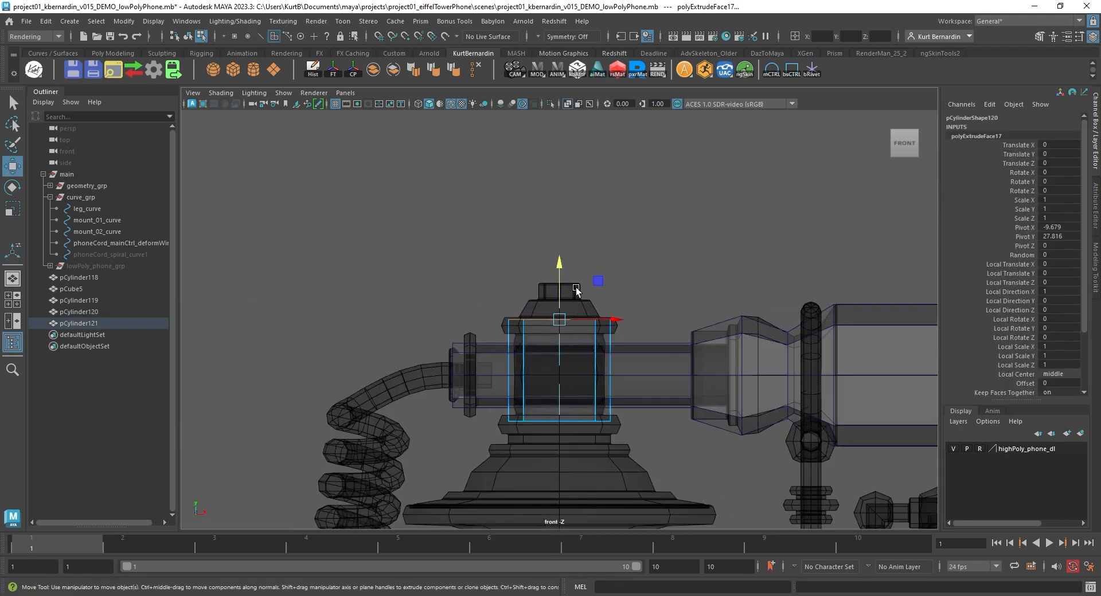
pyautogui.moveTo(557, 290); pyautogui.dragTo(560, 259)
pyautogui.press('r')
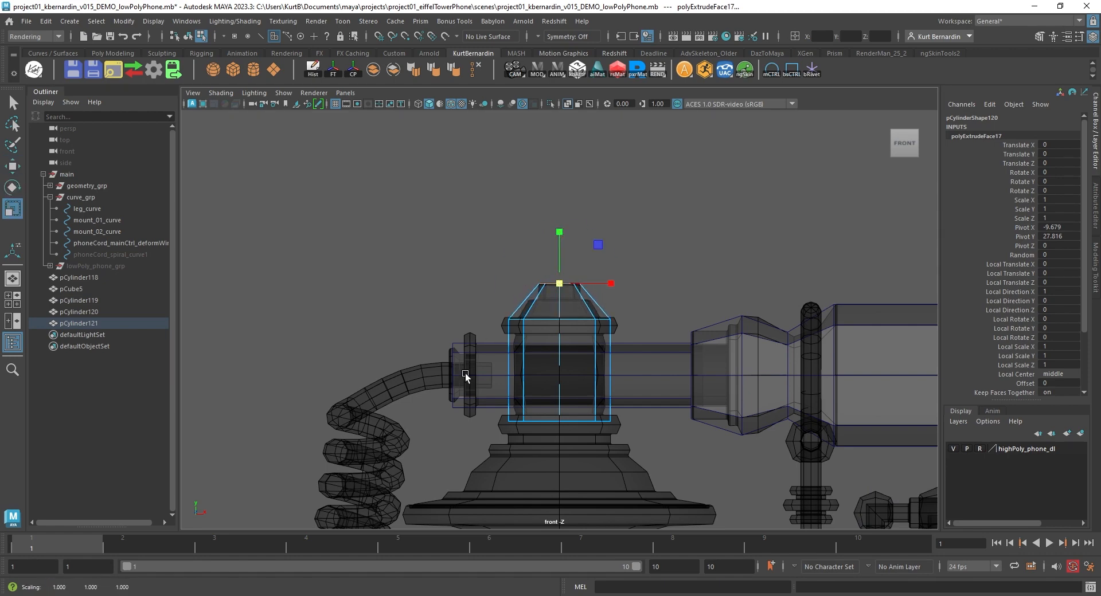
# Lower the cylinder's bottom cap to about Y 25.27, at the upper edge of the bell-shaped skirt
pyautogui.moveTo(461, 377); pyautogui.dragTo(678, 442)
pyautogui.keyDown('ctrl'); pyautogui.moveTo(649, 377); pyautogui.dragTo(408, 318); pyautogui.keyUp('ctrl')
pyautogui.keyDown('alt'); pyautogui.moveTo(547, 393); pyautogui.dragTo(519, 296, button='middle'); pyautogui.keyUp('alt')
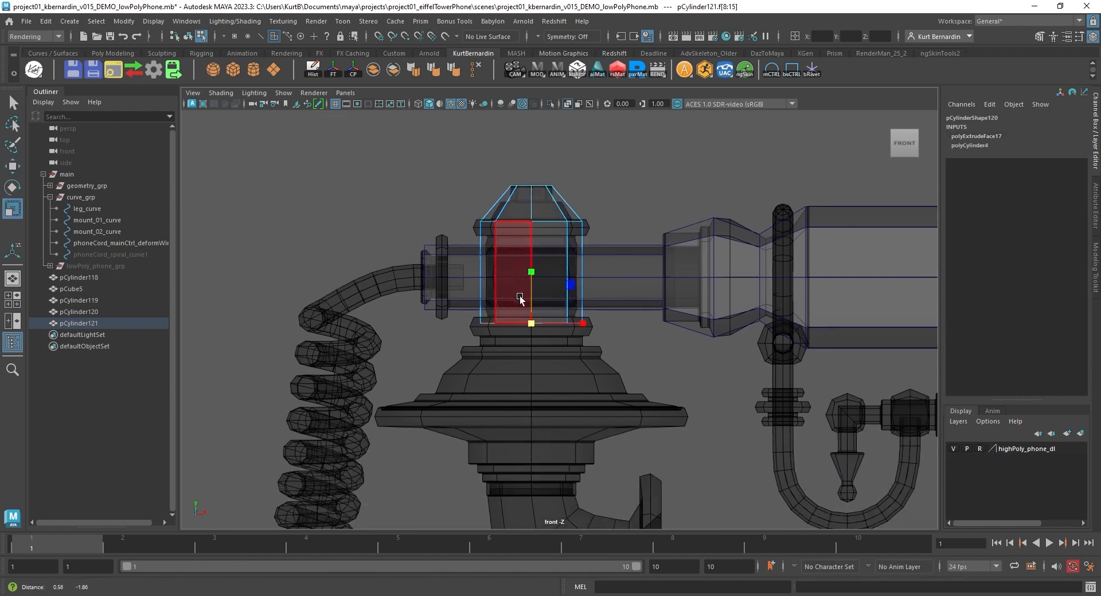
pyautogui.scroll(1, 520, 299)
pyautogui.press('w')
pyautogui.moveTo(528, 267); pyautogui.dragTo(531, 292)
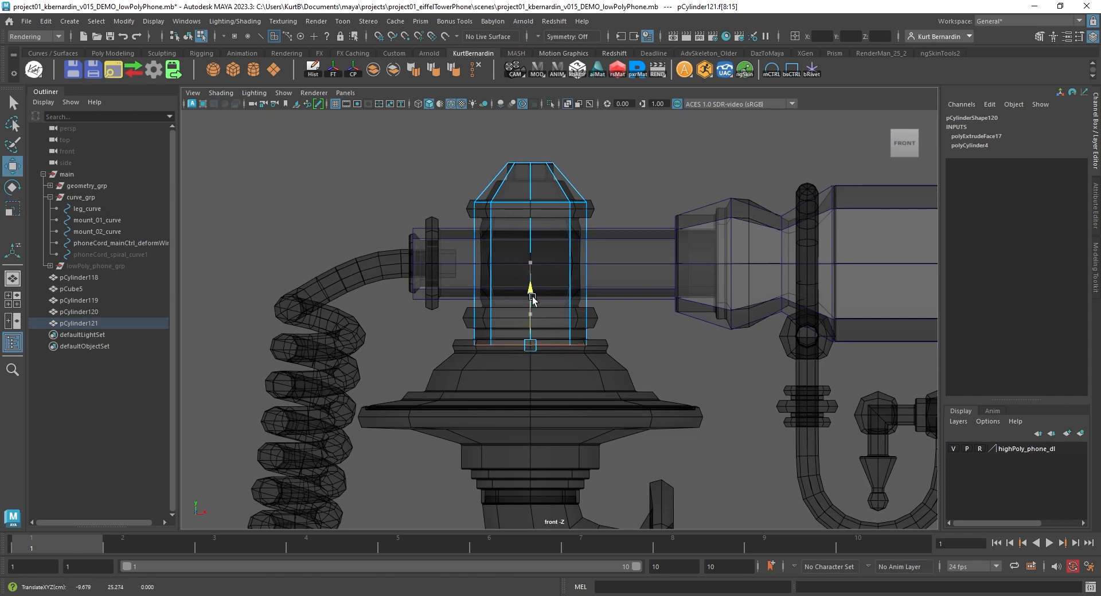
pyautogui.scroll(2, 536, 332)
pyautogui.keyDown('alt'); pyautogui.moveTo(529, 353); pyautogui.dragTo(528, 314, button='middle'); pyautogui.keyUp('alt')
pyautogui.scroll(1, 528, 314)
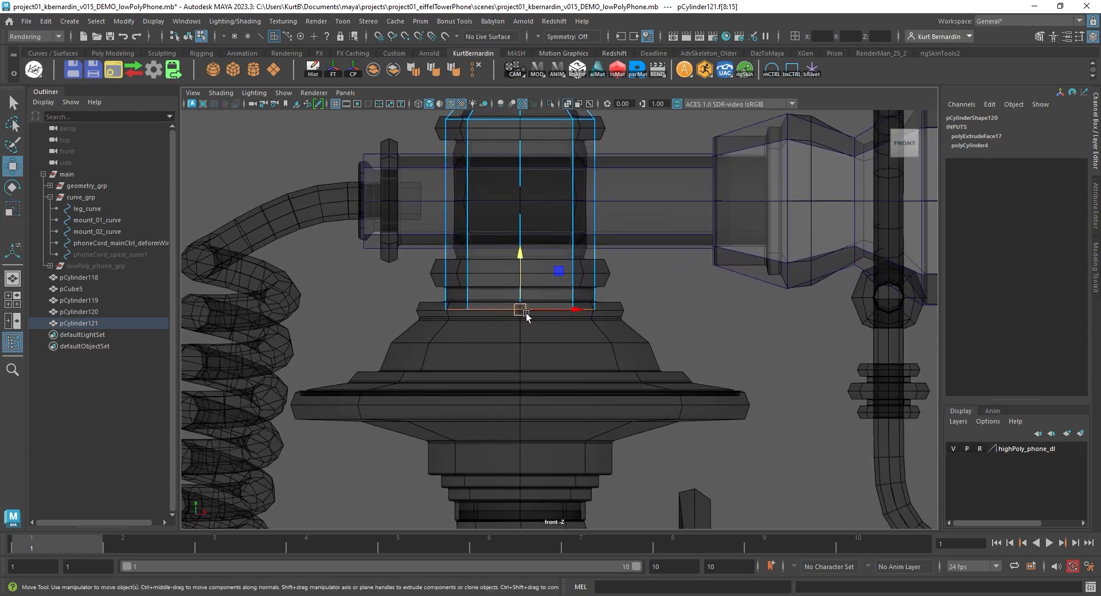
# Extrude the bottom cap down to about Y 24.06 and scale it out to the wide rim's diameter
pyautogui.hotkey('ctrl', 'e')
pyautogui.press('w')
pyautogui.moveTo(521, 251); pyautogui.dragTo(523, 354)
pyautogui.press('r')
pyautogui.moveTo(519, 399); pyautogui.dragTo(733, 416)
# Extrude the bottom cap down to the joint with the curved horn and scale it inward to the joint's diameter
pyautogui.keyDown('alt'); pyautogui.moveTo(599, 392); pyautogui.dragTo(603, 230, button='middle'); pyautogui.keyUp('alt')
pyautogui.hotkey('ctrl', 'e')
pyautogui.press('w')
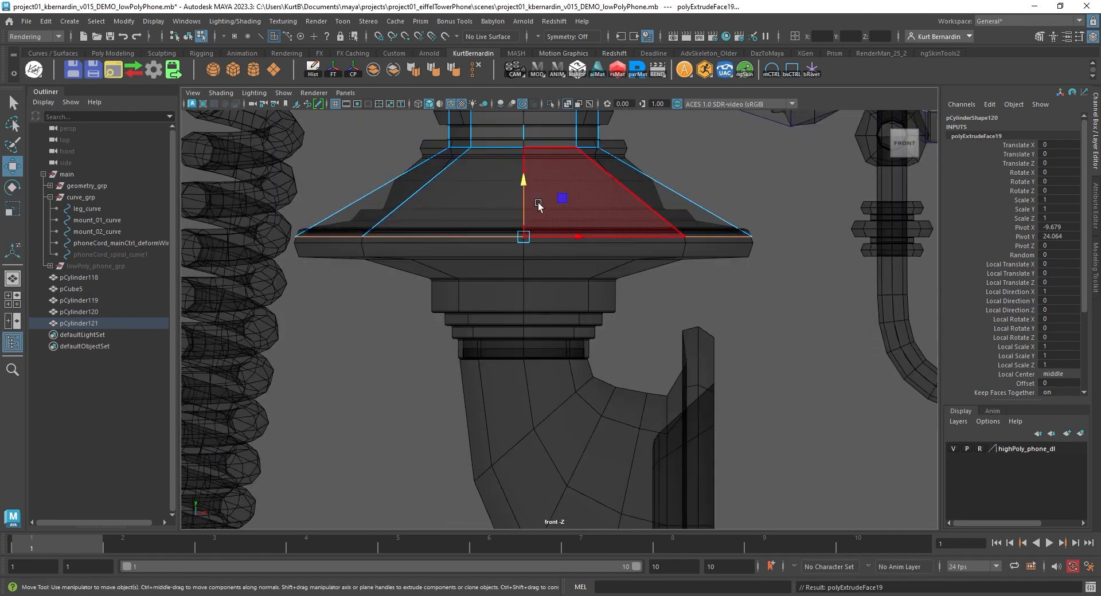
pyautogui.moveTo(523, 185); pyautogui.dragTo(523, 307)
pyautogui.press('e')
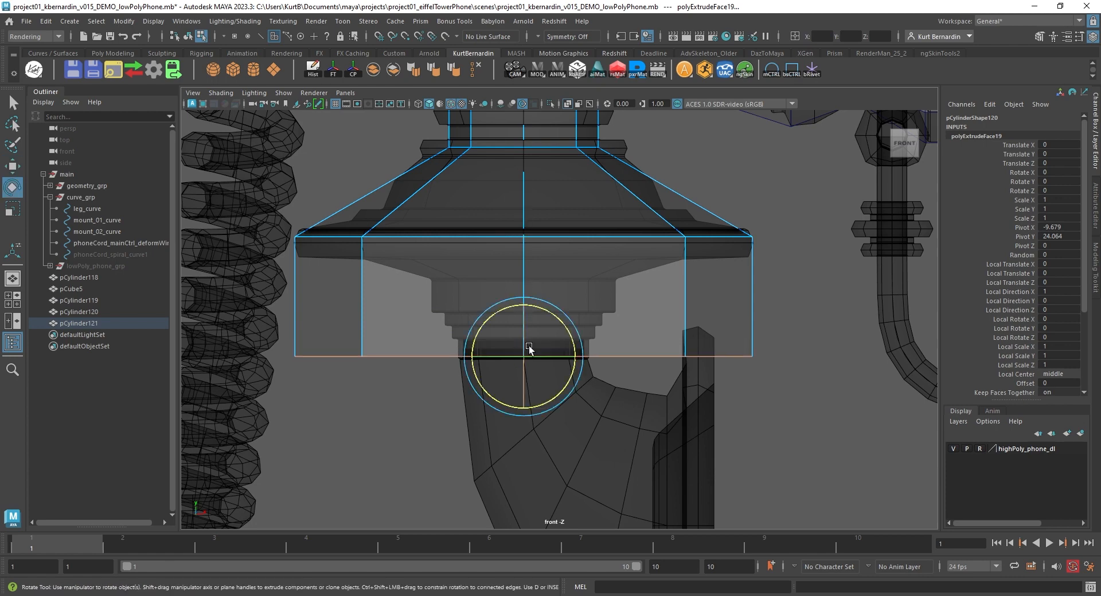
pyautogui.press('r')
pyautogui.moveTo(528, 356); pyautogui.dragTo(319, 295)
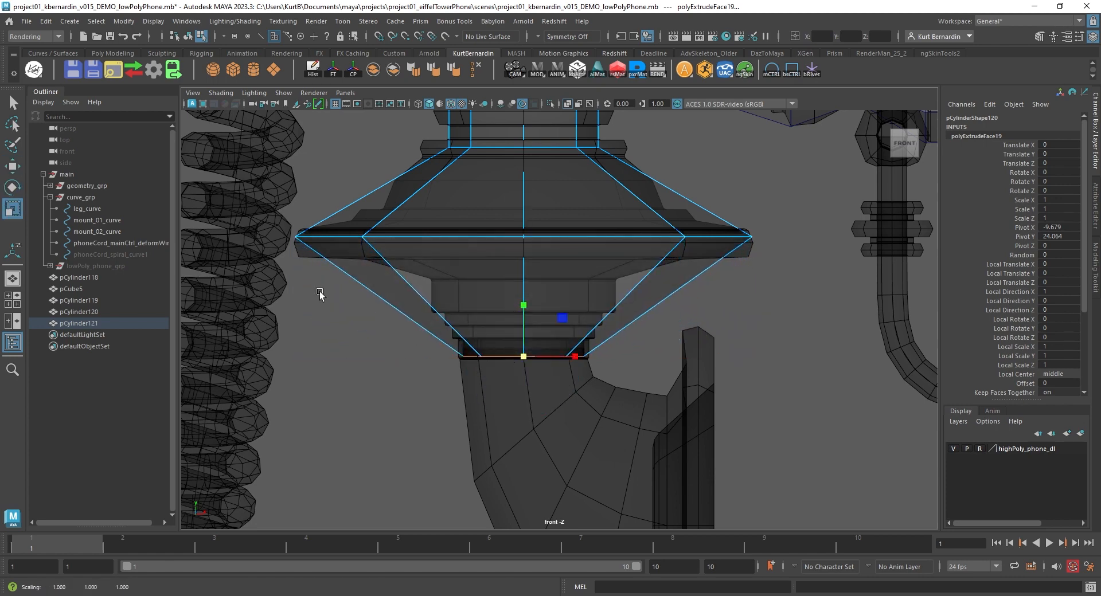
# Insert an edge loop around the tapered section below the wide rim
pyautogui.press('space')
pyautogui.press('space')
pyautogui.press('f')
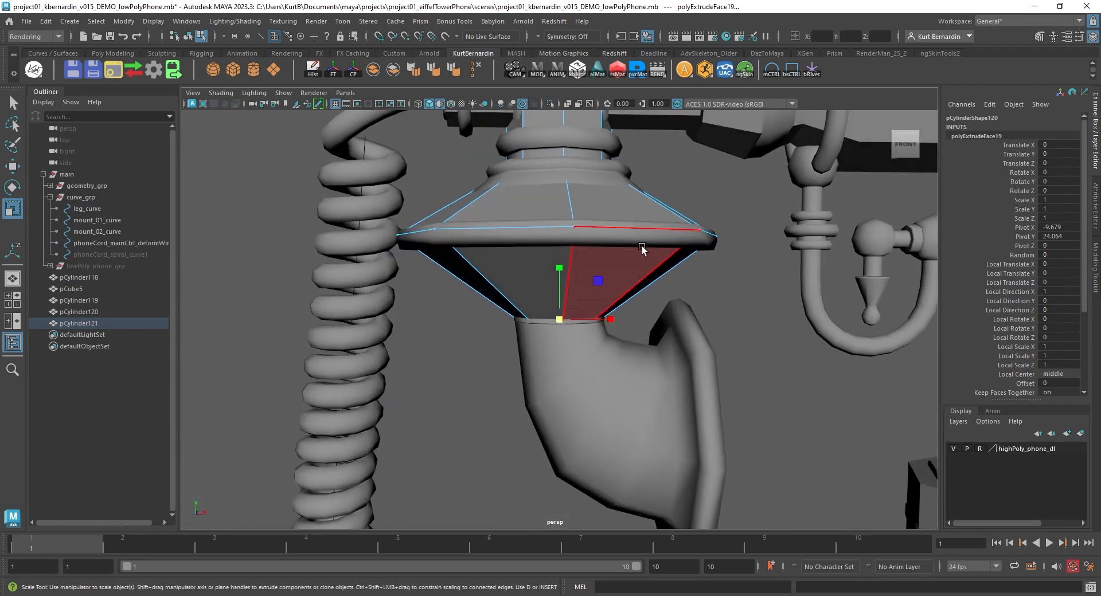
pyautogui.press('space')
pyautogui.press('space')
pyautogui.press('space')
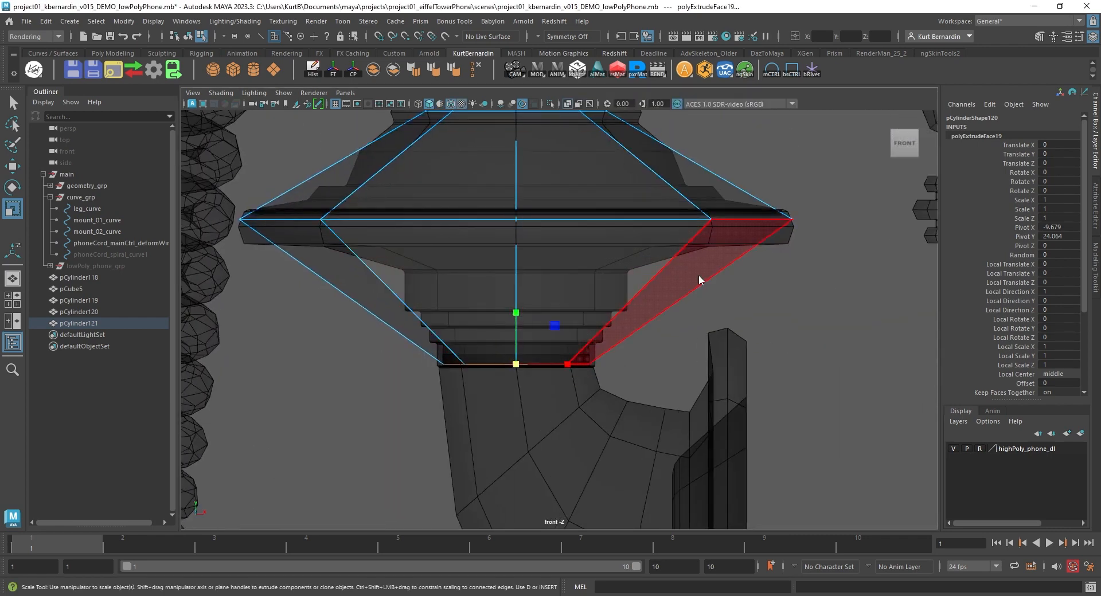
pyautogui.moveTo(699, 269); pyautogui.dragTo(739, 230, button='right')
pyautogui.keyDown('shift'); pyautogui.rightClick(727, 257); pyautogui.keyUp('shift')
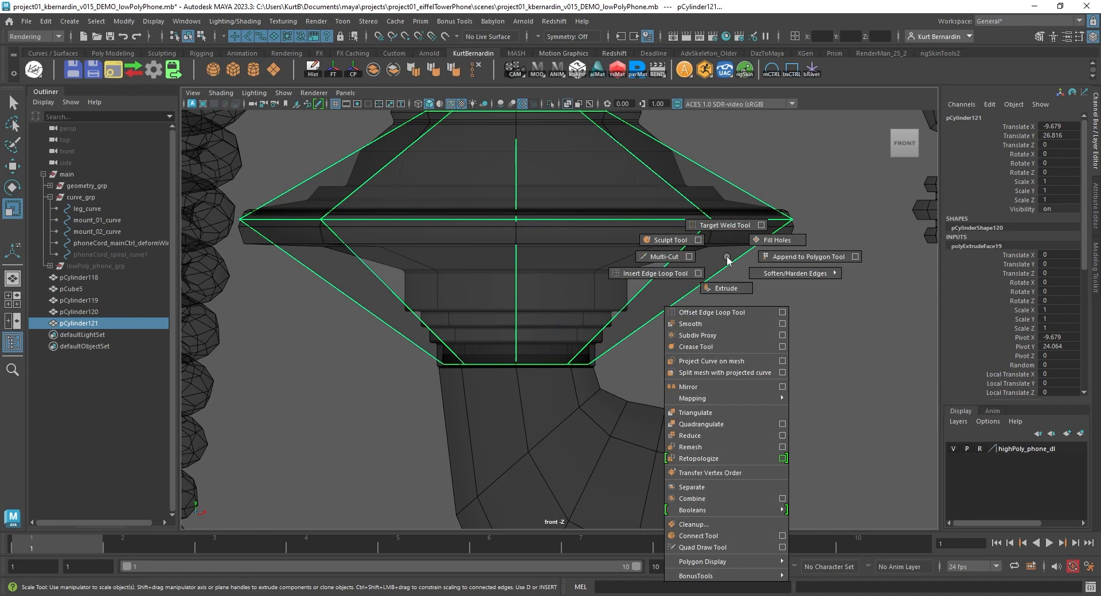
pyautogui.click(680, 273)
pyautogui.click(704, 283)
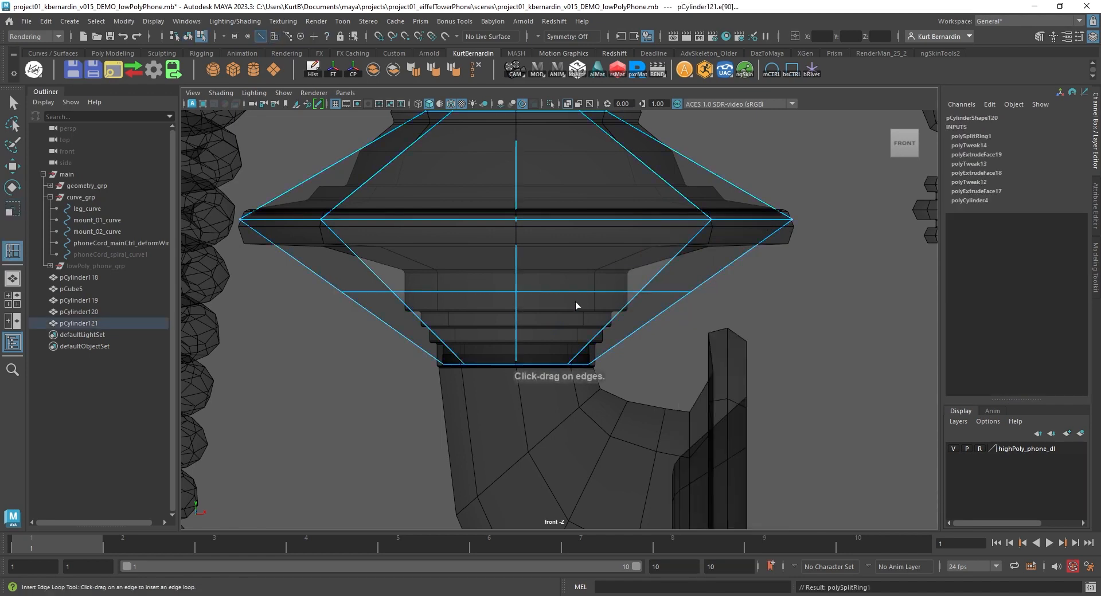
# Scale and raise the new edge loop to the rim's lower edge, and raise the rim's upper loop to about Y 24.15
pyautogui.press('w')
pyautogui.press('r')
pyautogui.moveTo(515, 294); pyautogui.dragTo(659, 263)
pyautogui.press('w')
pyautogui.moveTo(518, 252); pyautogui.dragTo(512, 162)
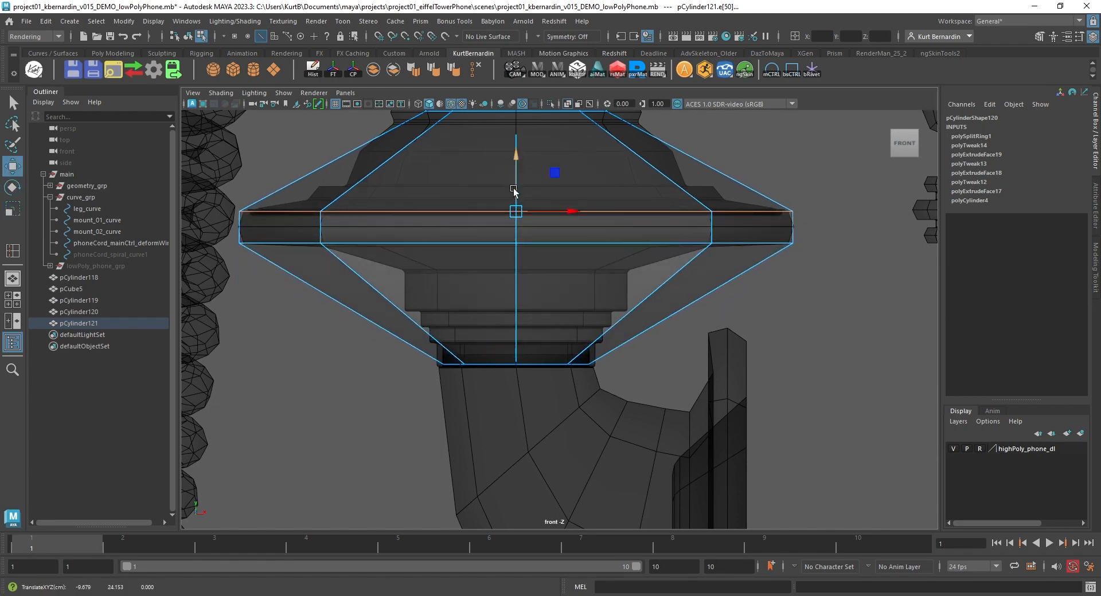
# Raise the bottom cap to about Y 23.03, and extrude it straight down to about Y 22.41 as the neck
pyautogui.keyDown('alt'); pyautogui.moveTo(550, 311); pyautogui.dragTo(543, 328, button='middle'); pyautogui.keyUp('alt')
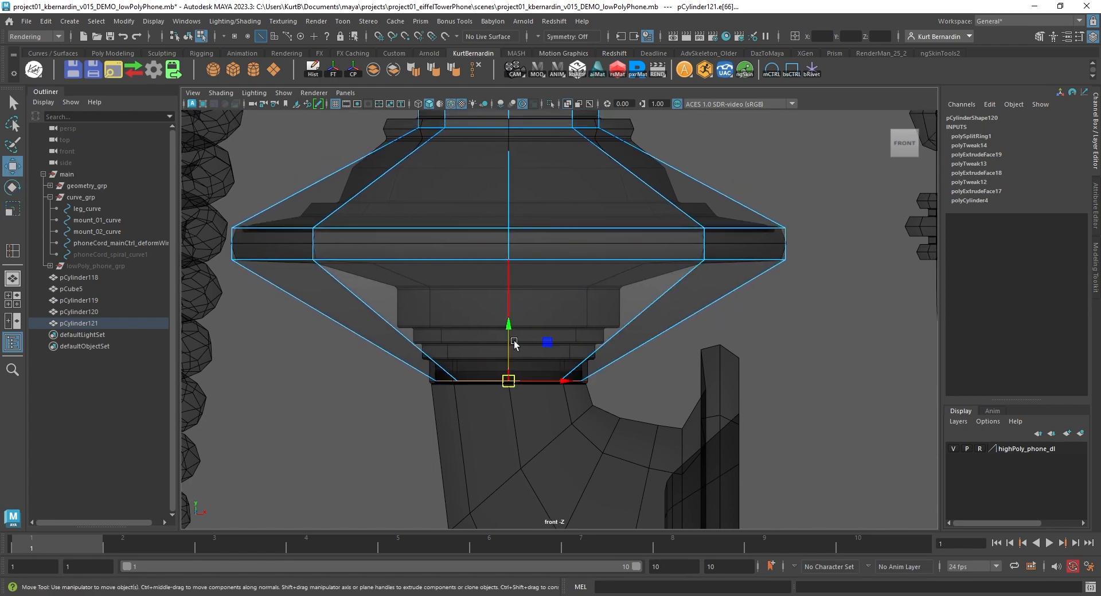
pyautogui.press('space')
pyautogui.press('space')
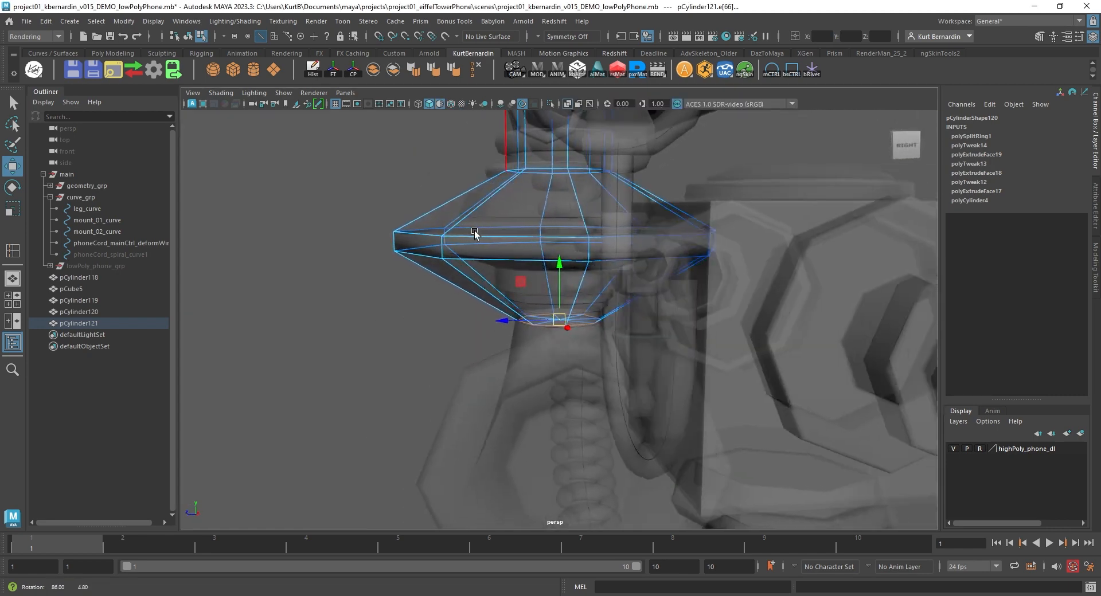
pyautogui.keyDown('alt'); pyautogui.moveTo(574, 258); pyautogui.dragTo(516, 332); pyautogui.keyUp('alt')
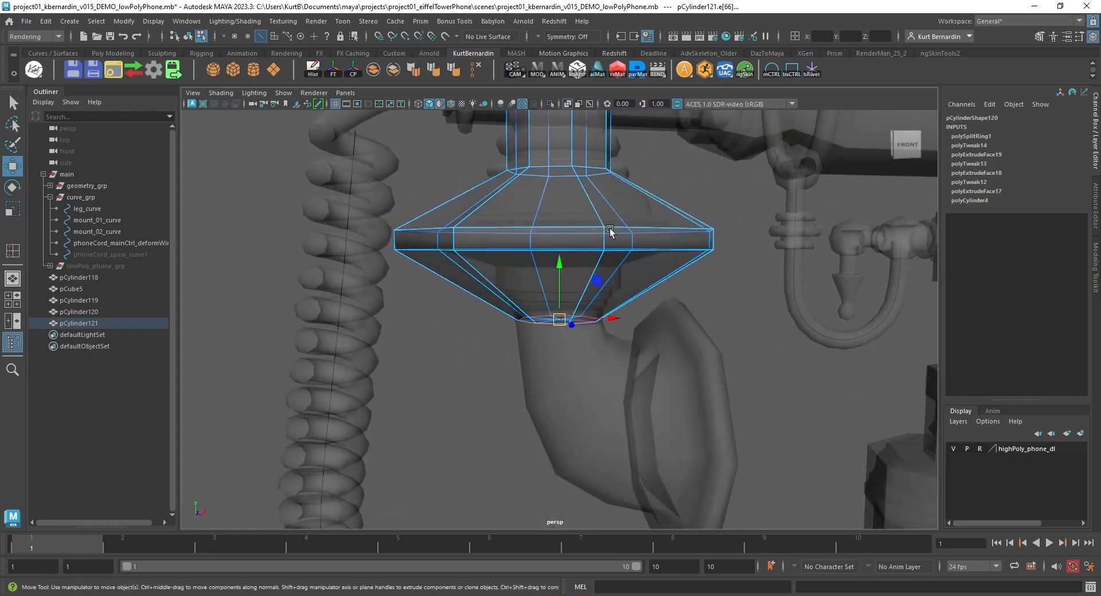
pyautogui.press('space')
pyautogui.press('space')
pyautogui.moveTo(643, 268); pyautogui.dragTo(635, 302, button='right')
pyautogui.moveTo(663, 348); pyautogui.dragTo(663, 347)
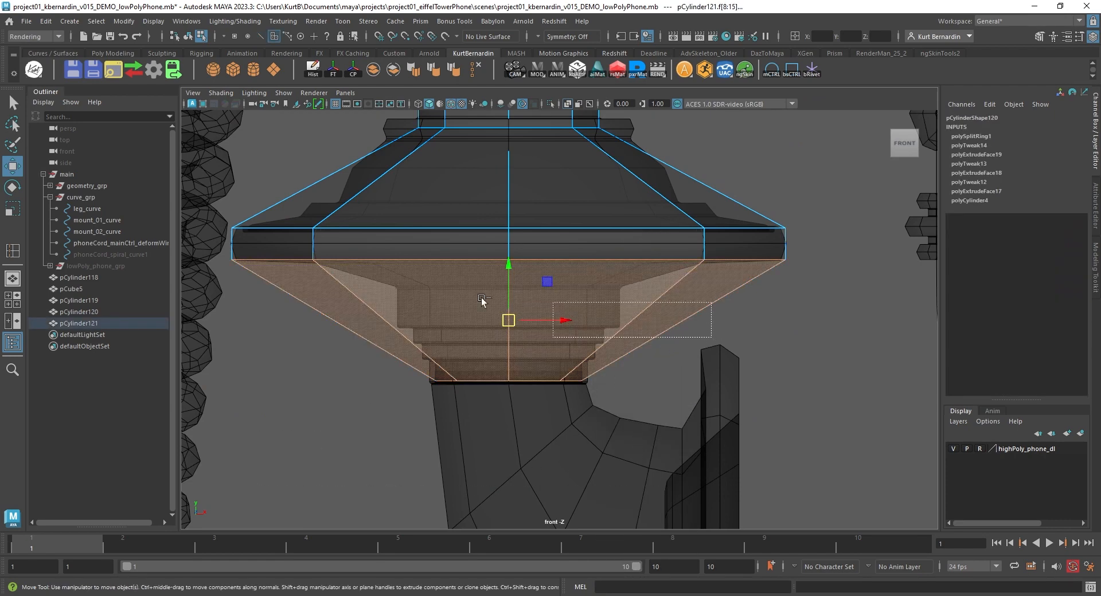
pyautogui.moveTo(508, 326); pyautogui.dragTo(515, 272)
pyautogui.keyDown('shift'); pyautogui.moveTo(509, 271); pyautogui.dragTo(507, 246, button='right'); pyautogui.keyUp('shift')
pyautogui.moveTo(505, 285); pyautogui.dragTo(511, 326)
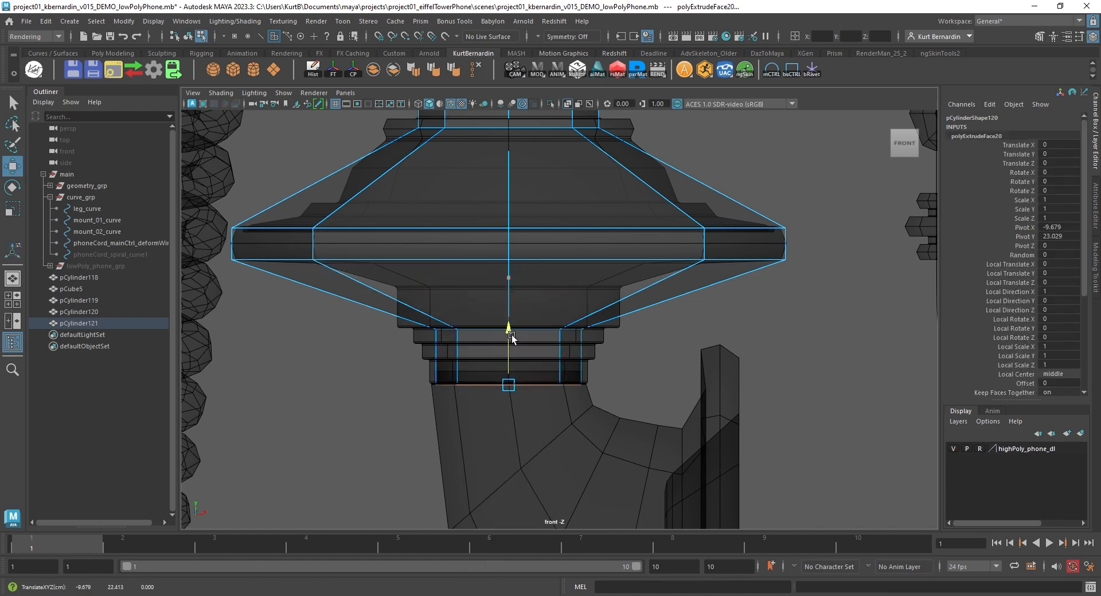
# Extrude the neck's bottom cap down into the curved horn and rotate it upright to face the horn's opening
pyautogui.keyDown('alt'); pyautogui.moveTo(534, 383); pyautogui.dragTo(456, 183, button='middle'); pyautogui.keyUp('alt')
pyautogui.scroll(-2, 466, 230)
pyautogui.keyDown('shift'); pyautogui.moveTo(456, 183); pyautogui.dragTo(460, 209, button='right'); pyautogui.keyUp('shift')
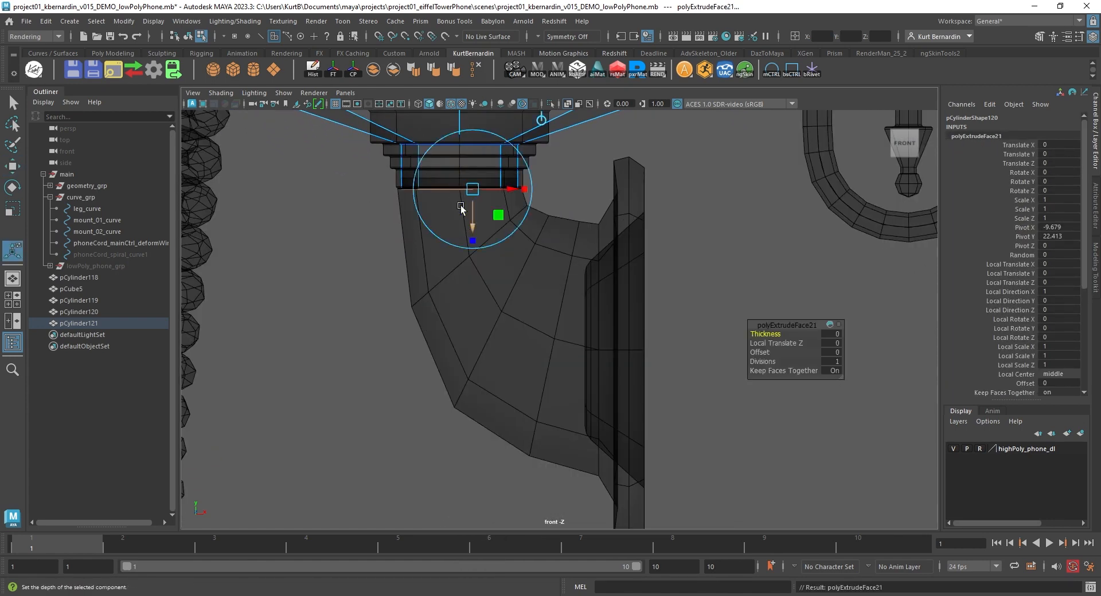
pyautogui.press('w')
pyautogui.moveTo(457, 141); pyautogui.dragTo(397, 240)
pyautogui.press('e')
pyautogui.press('r')
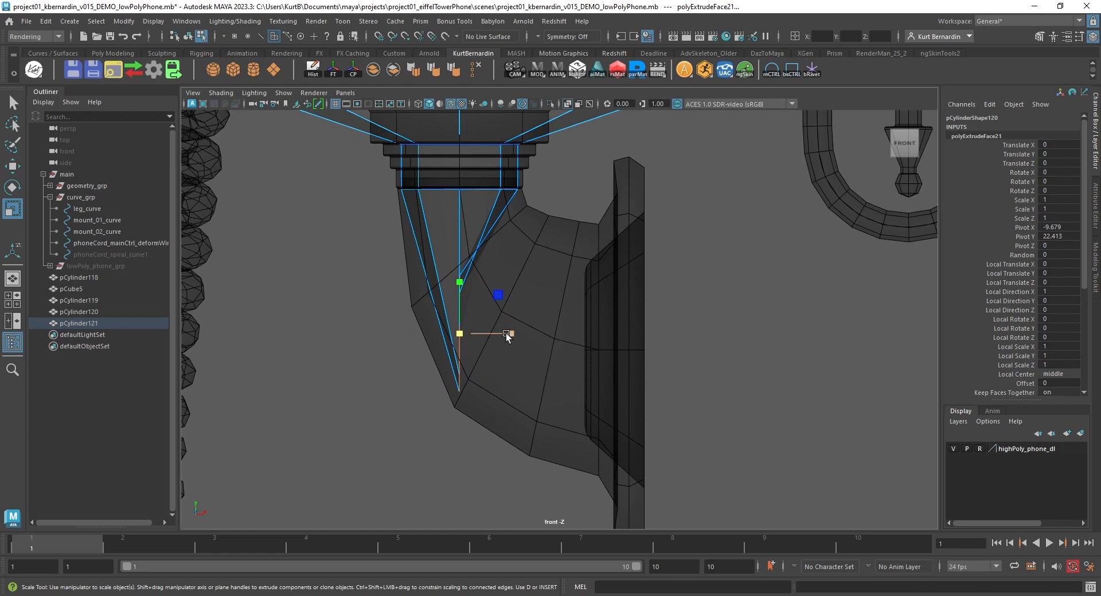
# Move the upright cap to the back of the horn's flange at about X -7.52, Y 20.14, and scale it to the flange's height
pyautogui.press('w')
pyautogui.moveTo(516, 333); pyautogui.dragTo(638, 318)
pyautogui.keyDown('alt'); pyautogui.moveTo(637, 318); pyautogui.dragTo(594, 252, button='middle'); pyautogui.keyUp('alt')
pyautogui.press('r')
pyautogui.keyDown('ctrl'); pyautogui.moveTo(582, 268); pyautogui.dragTo(758, 264); pyautogui.keyUp('ctrl')
pyautogui.keyDown('alt'); pyautogui.moveTo(642, 280); pyautogui.dragTo(646, 324, button='middle'); pyautogui.keyUp('alt')
pyautogui.scroll(-3, 590, 314)
pyautogui.press('w')
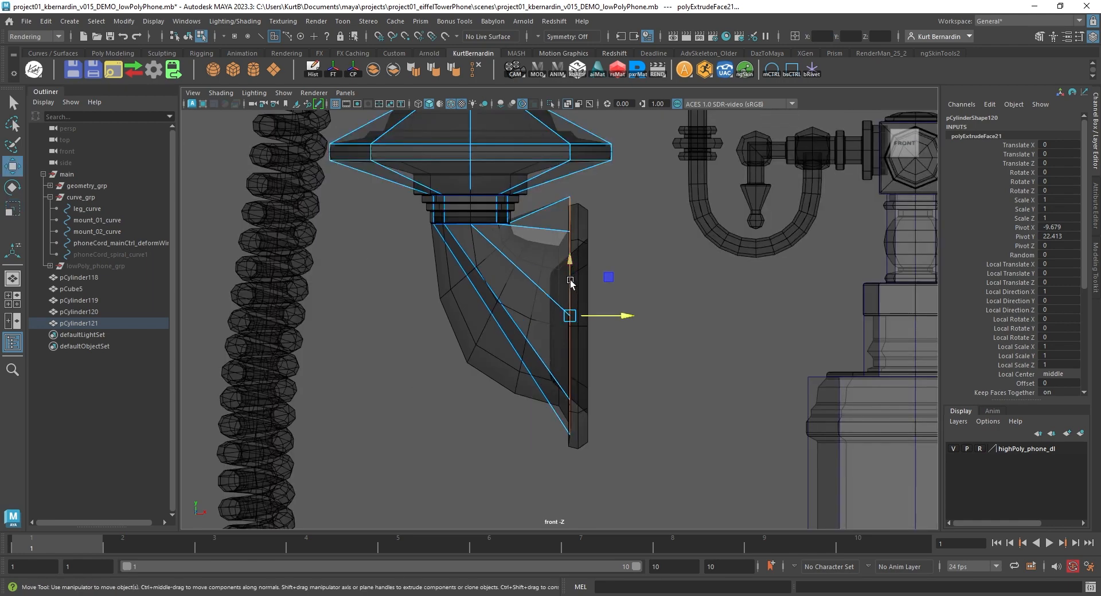
pyautogui.moveTo(571, 280); pyautogui.dragTo(572, 294)
# Extrude the cap outward to about X -7.15 to give the horn's flange its thickness
pyautogui.hotkey('ctrl', 'e')
pyautogui.press('w')
pyautogui.moveTo(617, 329); pyautogui.dragTo(632, 330)
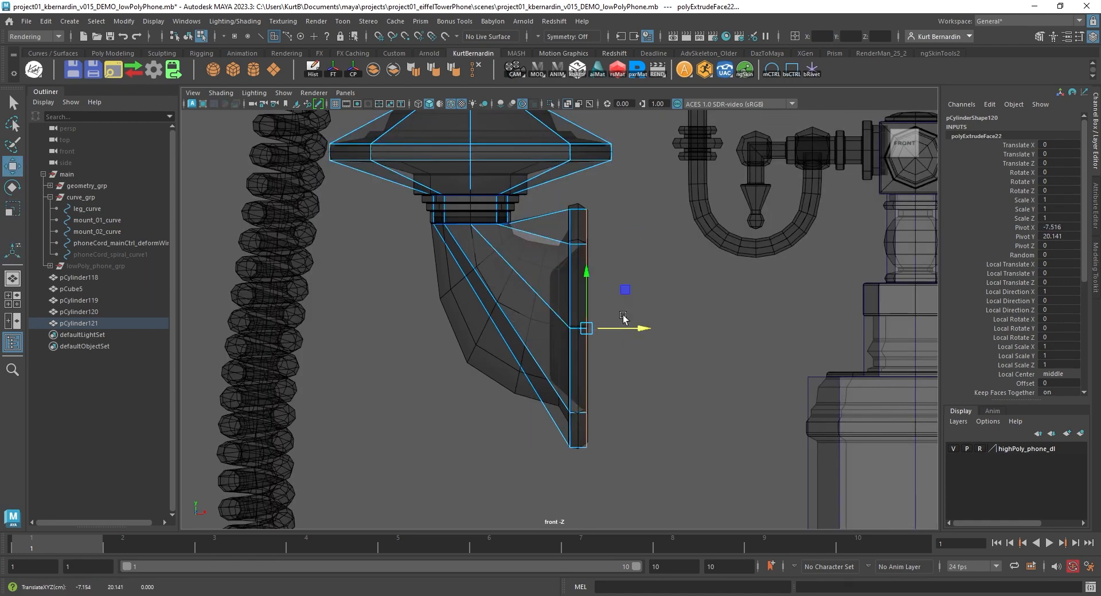
# Insert an edge loop across the horn's elbow section between the neck and the flange
pyautogui.moveTo(553, 214); pyautogui.dragTo(611, 168, button='right')
pyautogui.keyDown('shift'); pyautogui.moveTo(555, 226); pyautogui.dragTo(494, 255, button='right'); pyautogui.keyUp('shift')
pyautogui.click(534, 253)
pyautogui.press('w')
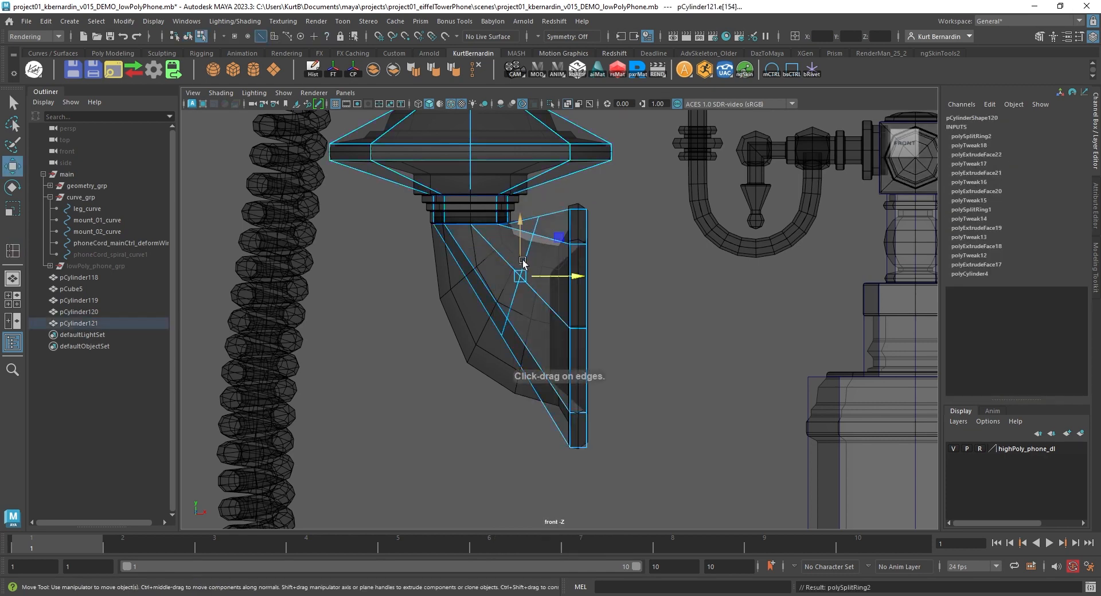
# Scale the new edge loop, rotate it upright, and place it just behind the flange at about X -7.80, Y 20.16
pyautogui.press('e')
pyautogui.press('r')
pyautogui.moveTo(520, 276); pyautogui.dragTo(548, 334)
pyautogui.press('w')
pyautogui.press('e')
pyautogui.moveTo(572, 284); pyautogui.dragTo(556, 278)
pyautogui.press('w')
pyautogui.moveTo(549, 331); pyautogui.dragTo(612, 323)
pyautogui.press('r')
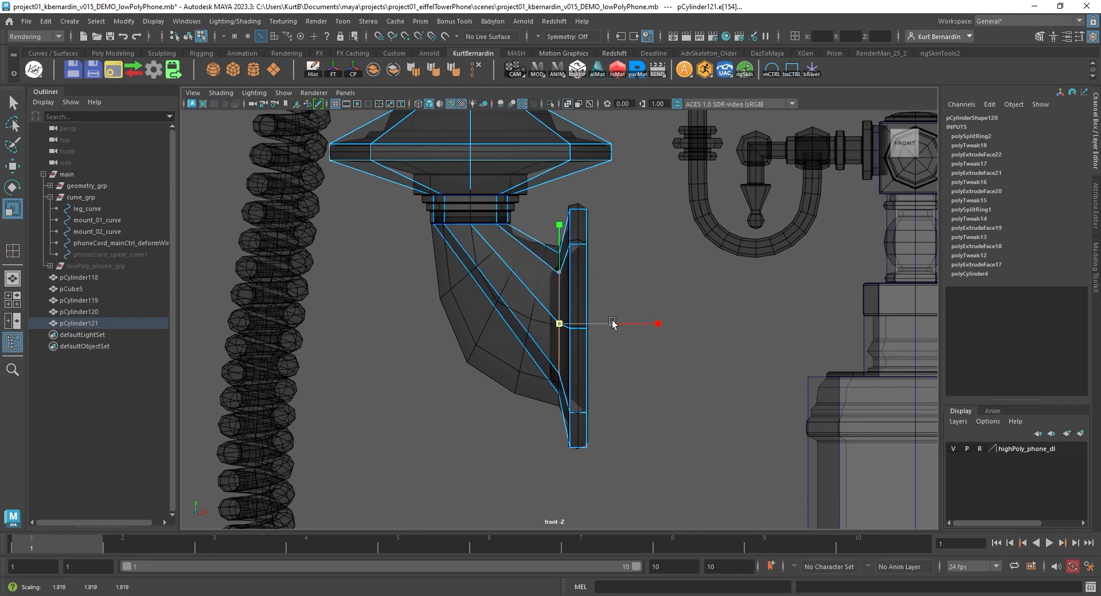
pyautogui.scroll(3, 550, 321)
pyautogui.keyDown('alt'); pyautogui.moveTo(487, 327); pyautogui.dragTo(545, 297, button='middle'); pyautogui.keyUp('alt')
pyautogui.press('w')
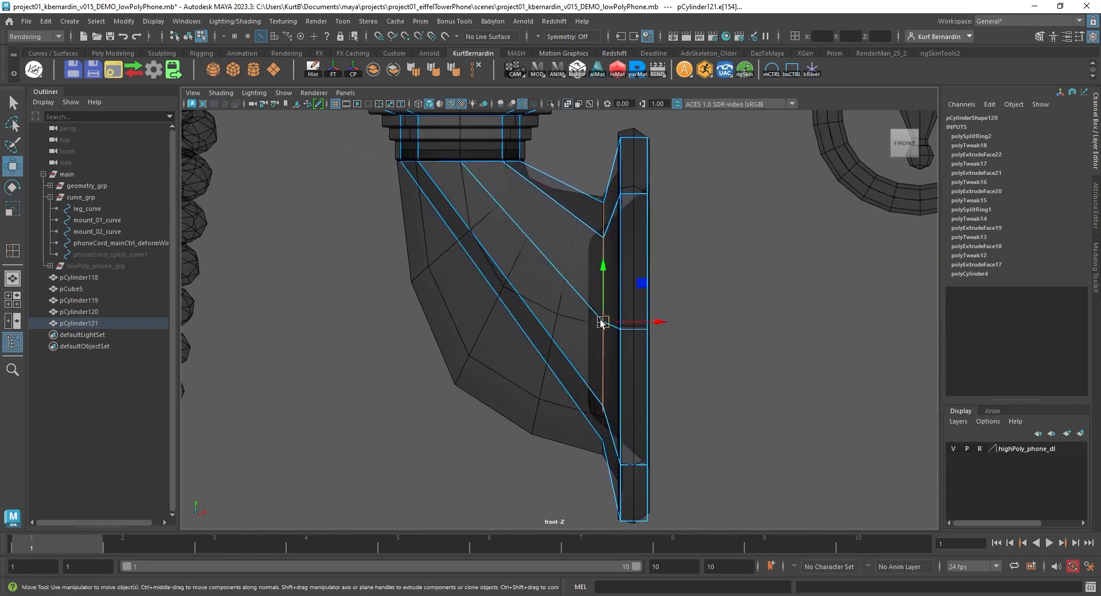
pyautogui.moveTo(596, 325); pyautogui.dragTo(598, 330)
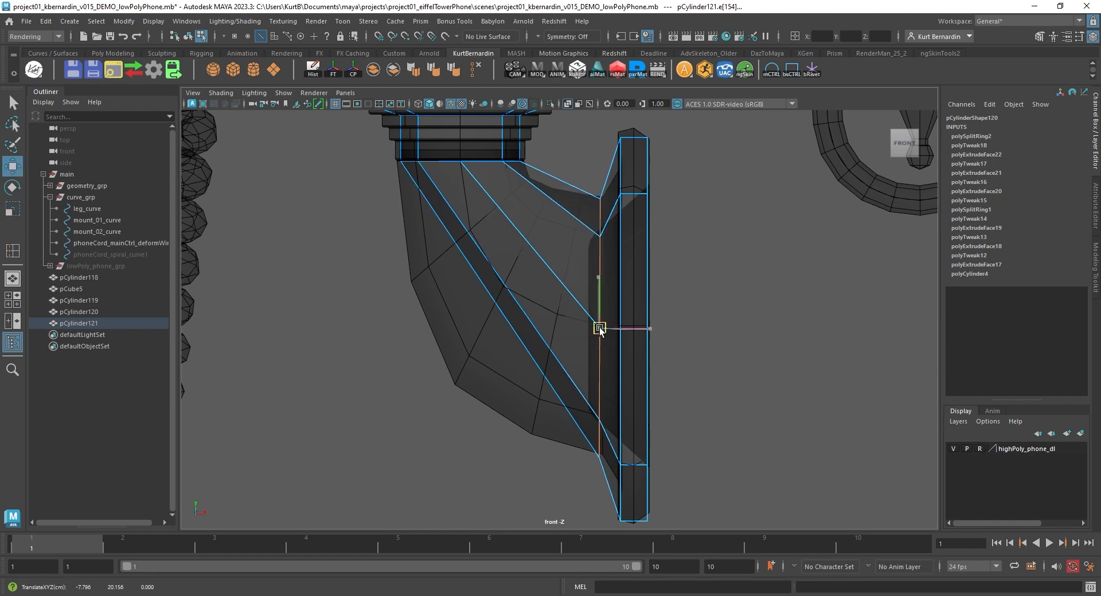
# Insert a second edge loop across the horn's elbow and fit it to the high-poly bend
pyautogui.moveTo(570, 192); pyautogui.dragTo(516, 179, button='right')
pyautogui.moveTo(553, 172); pyautogui.dragTo(559, 181)
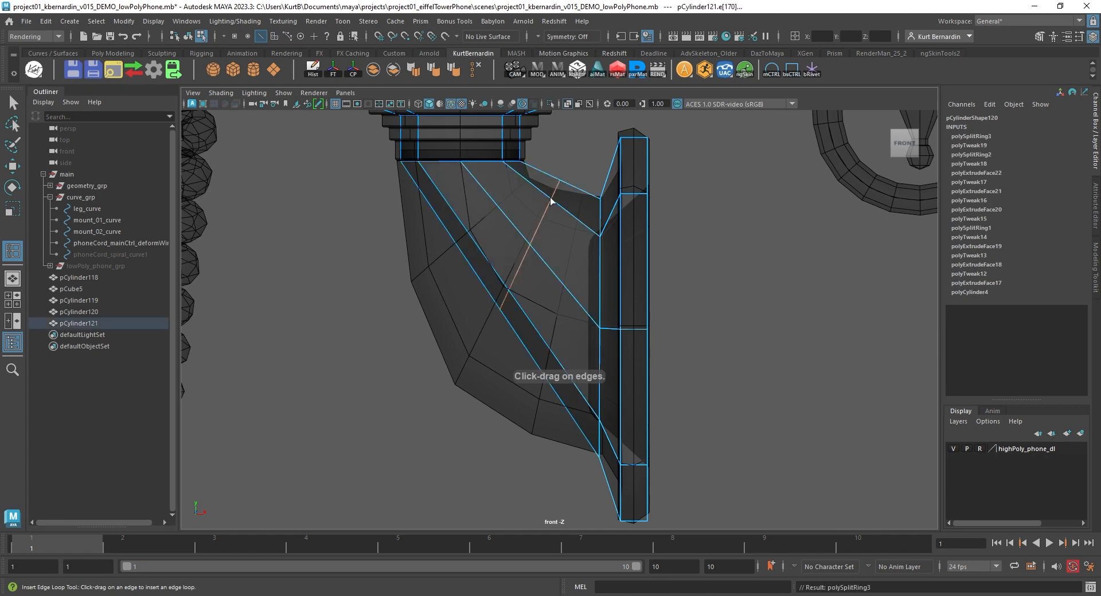
pyautogui.press('r')
pyautogui.moveTo(535, 244); pyautogui.dragTo(533, 284)
pyautogui.press('w')
pyautogui.press('r')
# Turn off X-ray shading in the perspective view and scale the elbow's edge loop in Z to fit the high-poly horn
pyautogui.press('space')
pyautogui.press('space')
pyautogui.keyDown('alt'); pyautogui.moveTo(608, 243); pyautogui.dragTo(656, 242); pyautogui.keyUp('alt')
pyautogui.scroll(3, 656, 243)
pyautogui.keyDown('alt'); pyautogui.moveTo(623, 295); pyautogui.dragTo(590, 246, button='middle'); pyautogui.keyUp('alt')
pyautogui.keyDown('alt'); pyautogui.moveTo(590, 245); pyautogui.dragTo(594, 279); pyautogui.keyUp('alt')
pyautogui.click(567, 104)
pyautogui.keyDown('alt'); pyautogui.moveTo(593, 232); pyautogui.dragTo(552, 243); pyautogui.keyUp('alt')
pyautogui.press('e')
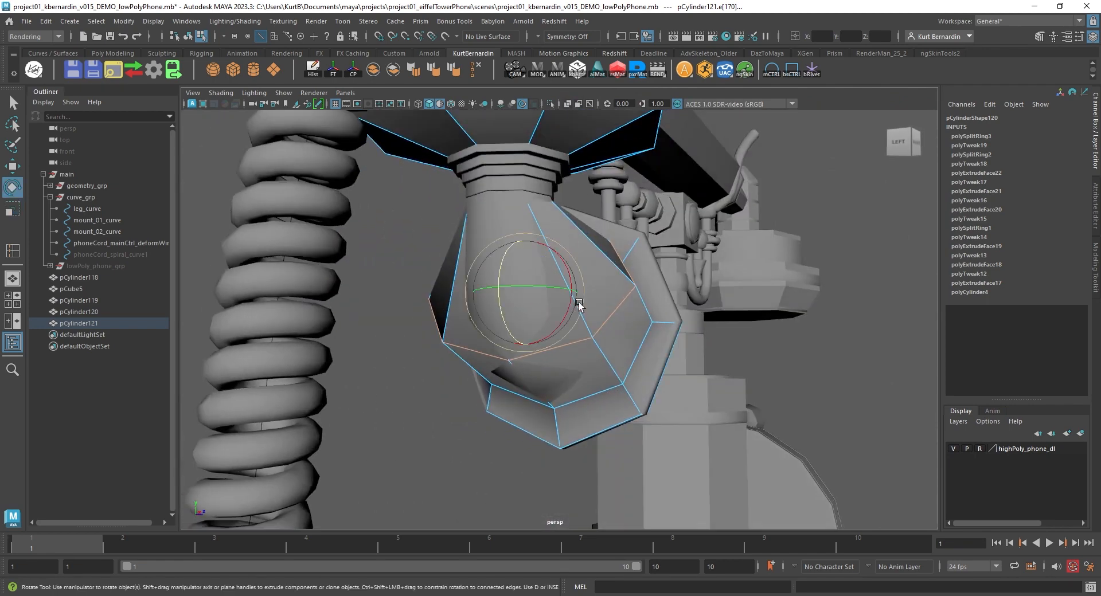
pyautogui.press('r')
pyautogui.moveTo(572, 290); pyautogui.dragTo(648, 262)
# Scale the edge loop behind the flange in Z, and refine the elbow loop's Z width against the high-poly horn
pyautogui.doubleClick(646, 291)
pyautogui.press('f')
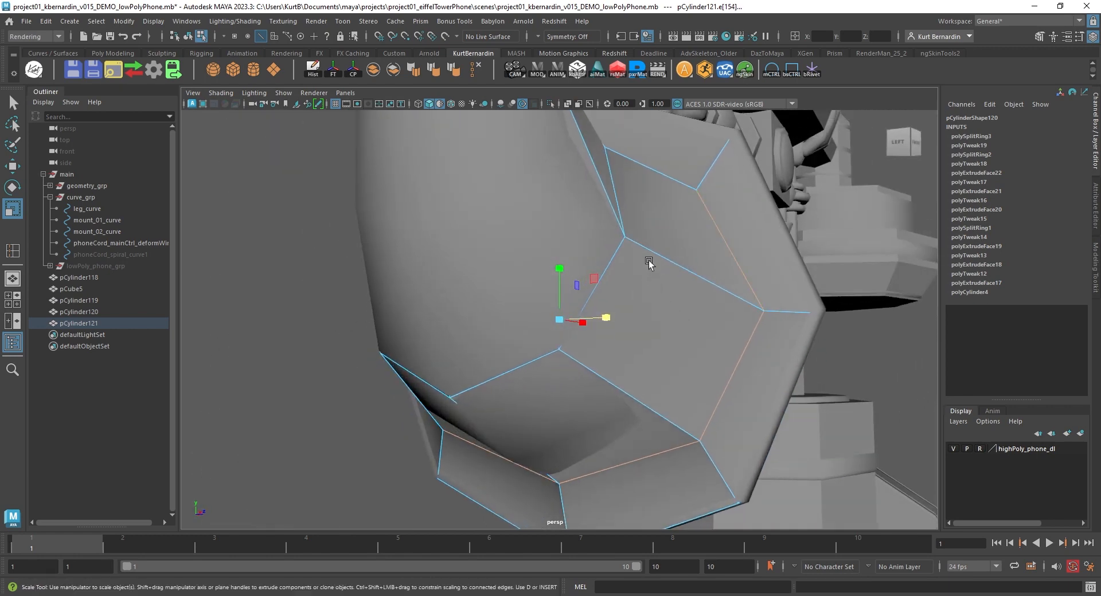
pyautogui.keyDown('alt'); pyautogui.moveTo(648, 262); pyautogui.dragTo(619, 290, button='right'); pyautogui.keyUp('alt')
pyautogui.keyDown('alt'); pyautogui.moveTo(619, 290); pyautogui.dragTo(643, 261); pyautogui.keyUp('alt')
pyautogui.moveTo(600, 311); pyautogui.dragTo(589, 305)
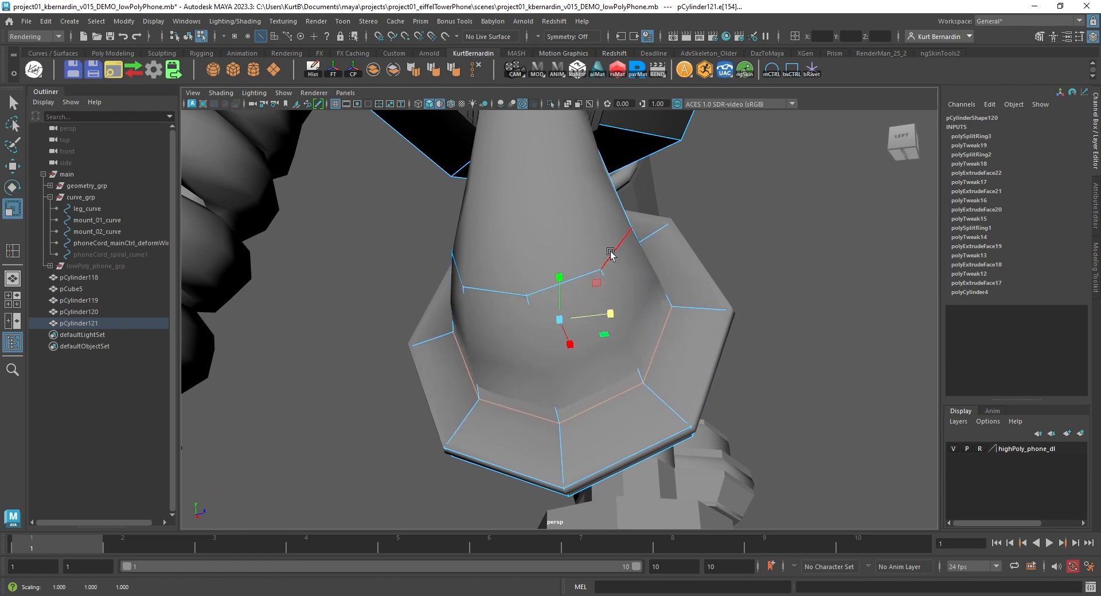
pyautogui.moveTo(598, 238); pyautogui.dragTo(593, 237)
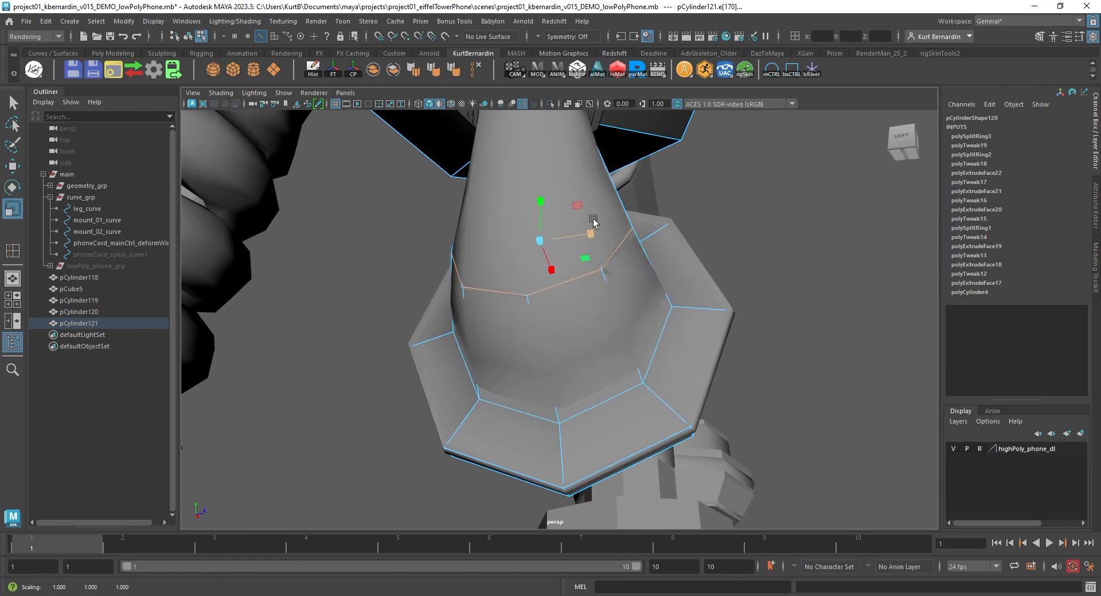
# Turn X-ray shading back on and scale out the neck's upper edge loop toward the stepped collar's width
pyautogui.keyDown('alt'); pyautogui.moveTo(594, 219); pyautogui.dragTo(601, 378, button='middle'); pyautogui.keyUp('alt')
pyautogui.click(566, 104)
pyautogui.keyDown('alt'); pyautogui.moveTo(556, 271); pyautogui.dragTo(442, 260); pyautogui.keyUp('alt')
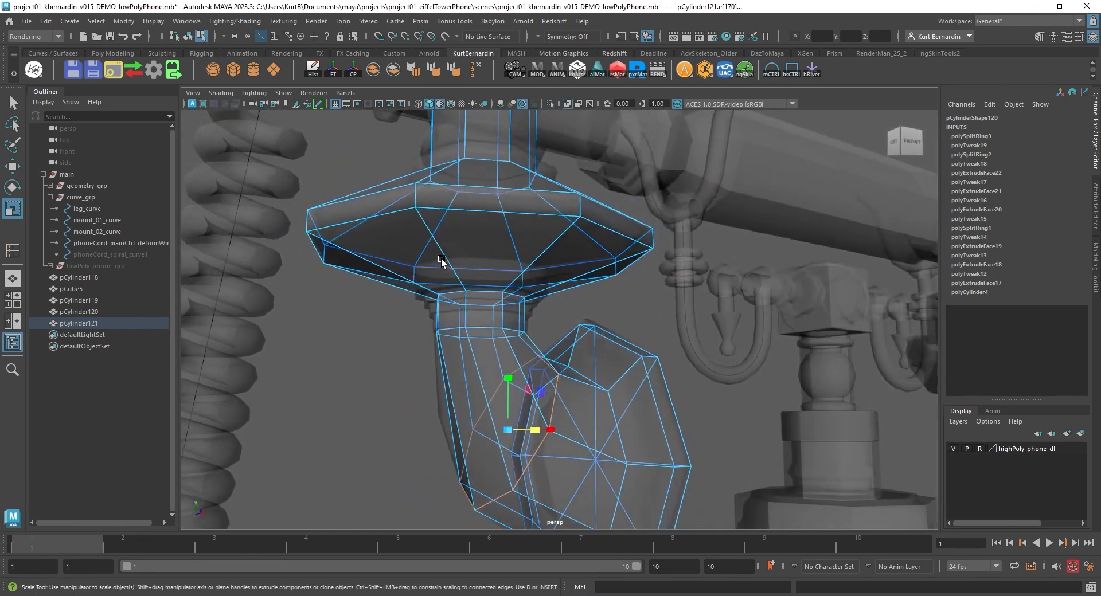
pyautogui.click(500, 292)
pyautogui.press('f')
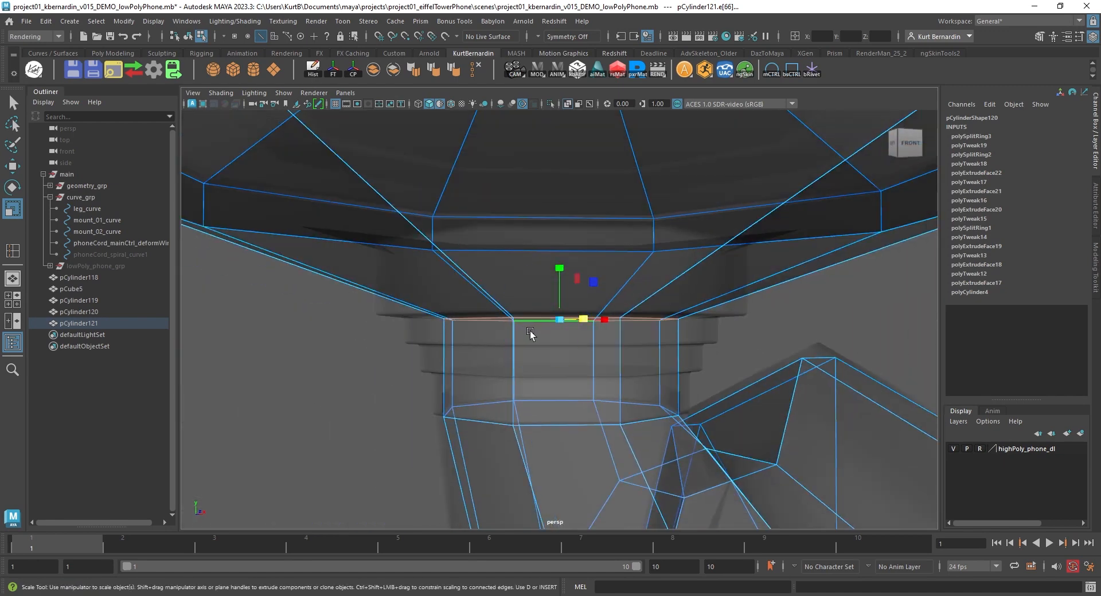
pyautogui.moveTo(556, 319); pyautogui.dragTo(616, 317)
pyautogui.scroll(-3, 561, 276)
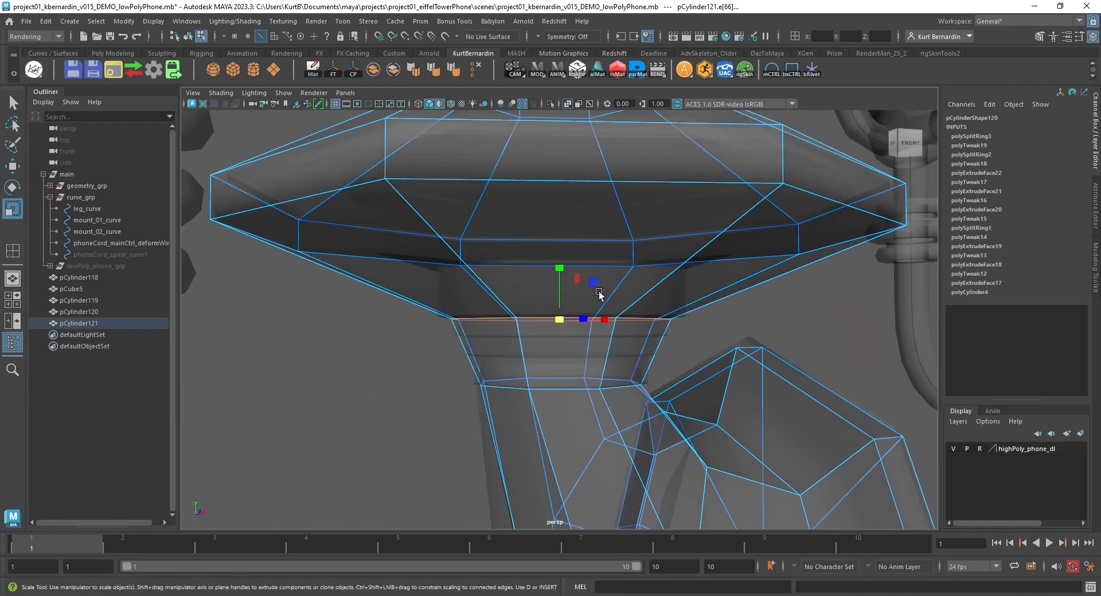
# Select the five low-poly pieces to check their coverage against the phone, and turn off X-ray shading in the perspective view
pyautogui.press('w')
pyautogui.scroll(-5, 560, 275)
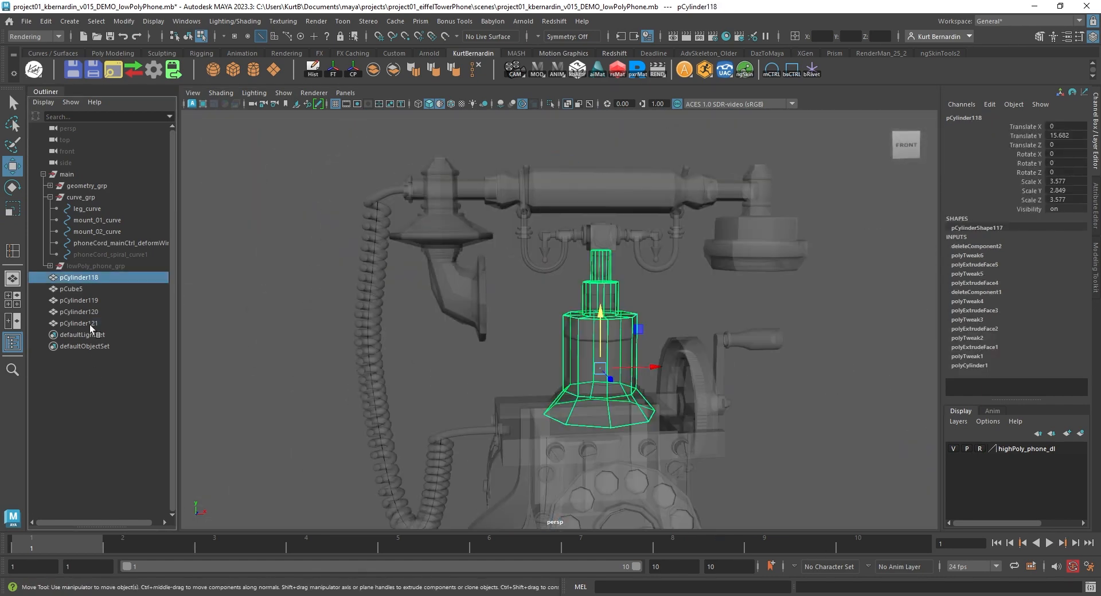
pyautogui.keyDown('shift'); pyautogui.click(89, 324); pyautogui.keyUp('shift')
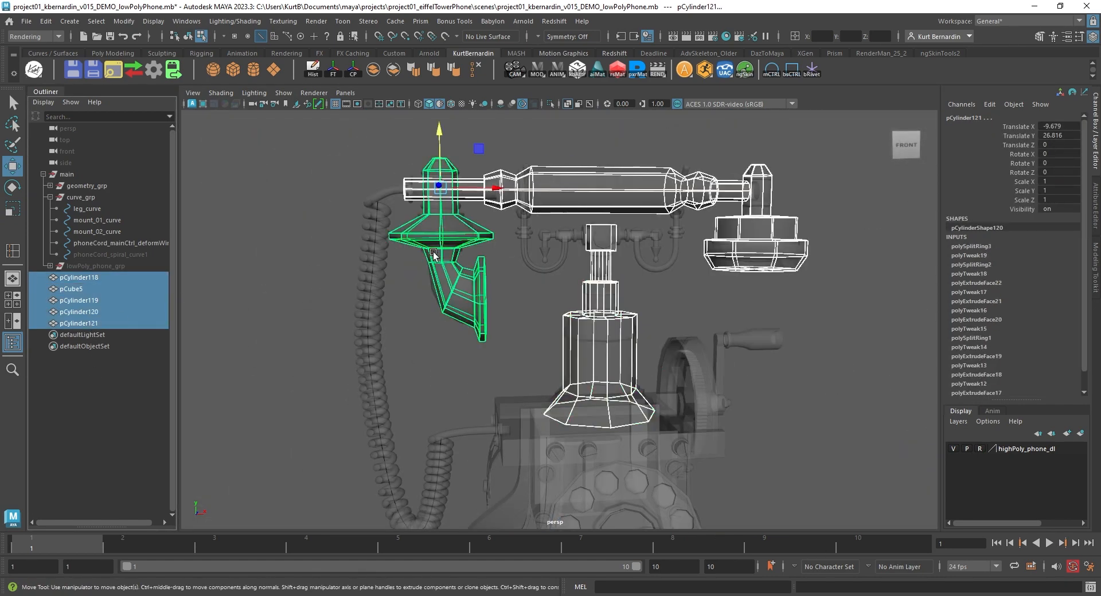
pyautogui.keyDown('alt'); pyautogui.moveTo(533, 266); pyautogui.dragTo(496, 247, button='middle'); pyautogui.keyUp('alt')
pyautogui.keyDown('alt'); pyautogui.moveTo(497, 248); pyautogui.dragTo(494, 277, button='right'); pyautogui.keyUp('alt')
pyautogui.keyDown('alt'); pyautogui.moveTo(494, 278); pyautogui.dragTo(486, 168, button='middle'); pyautogui.keyUp('alt')
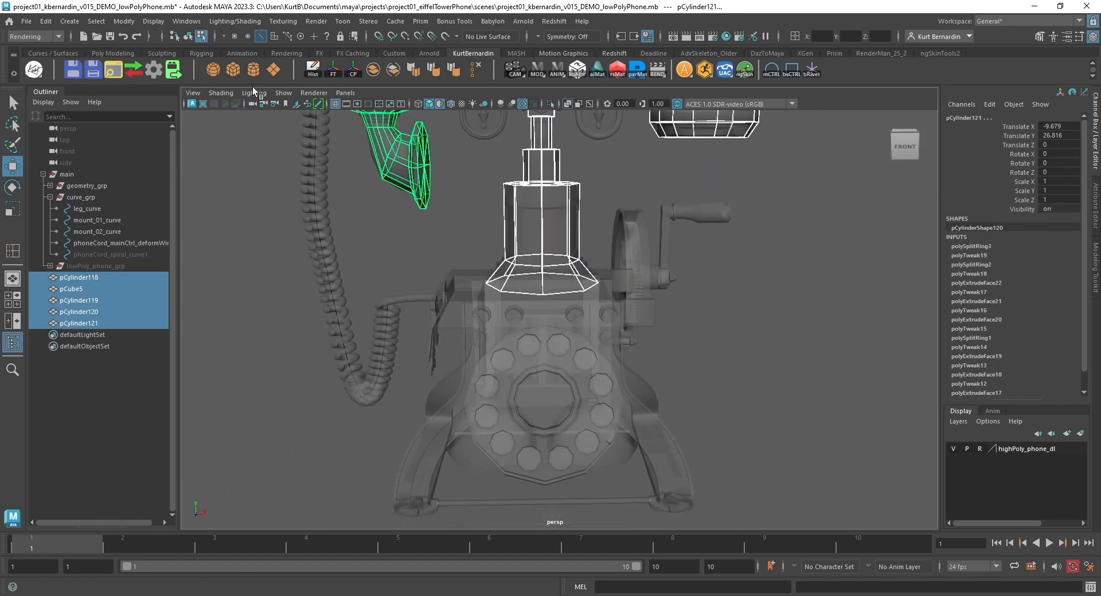
pyautogui.click(113, 53)
pyautogui.scroll(-2, 543, 113)
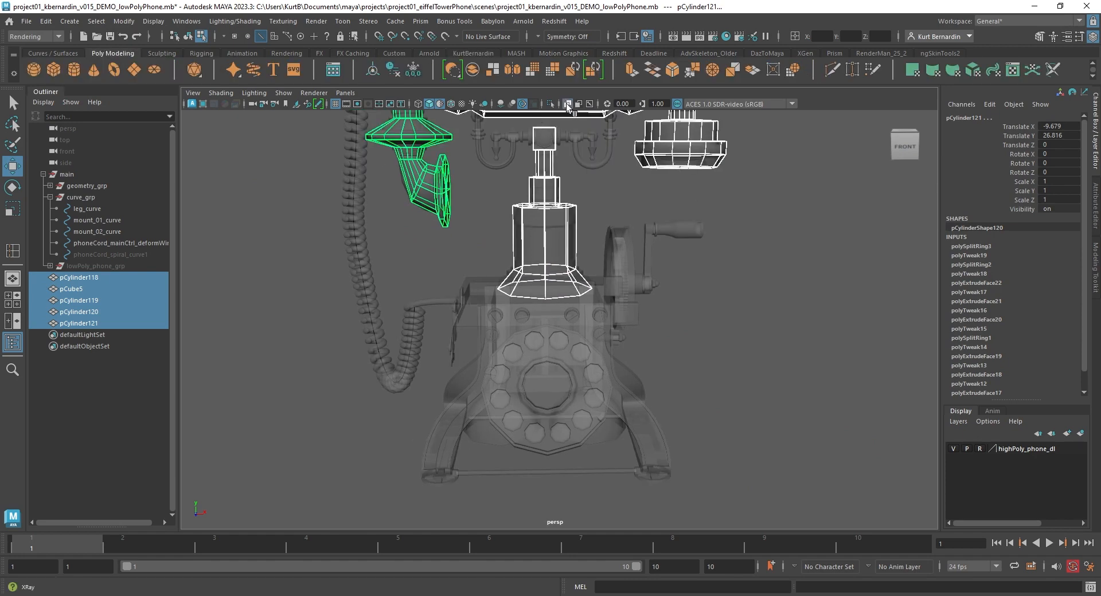
pyautogui.click(567, 104)
# Create a polygon cube, raise it to Y 11.72 at the base's top plate and scale it in X and Z to about 14.16
pyautogui.click(53, 67)
pyautogui.moveTo(543, 454); pyautogui.dragTo(565, 224)
pyautogui.press('r')
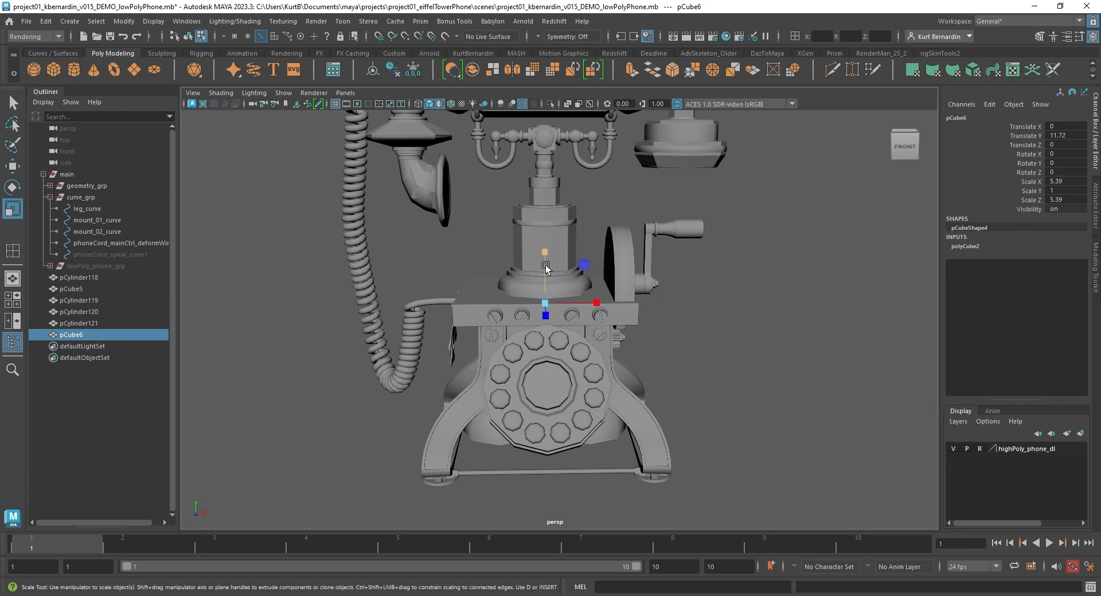
pyautogui.moveTo(546, 268); pyautogui.dragTo(547, 180)
# In the front view, raise the cube to Y 12.33 and lower its bottom vertices to match the plate's underside
pyautogui.press('space')
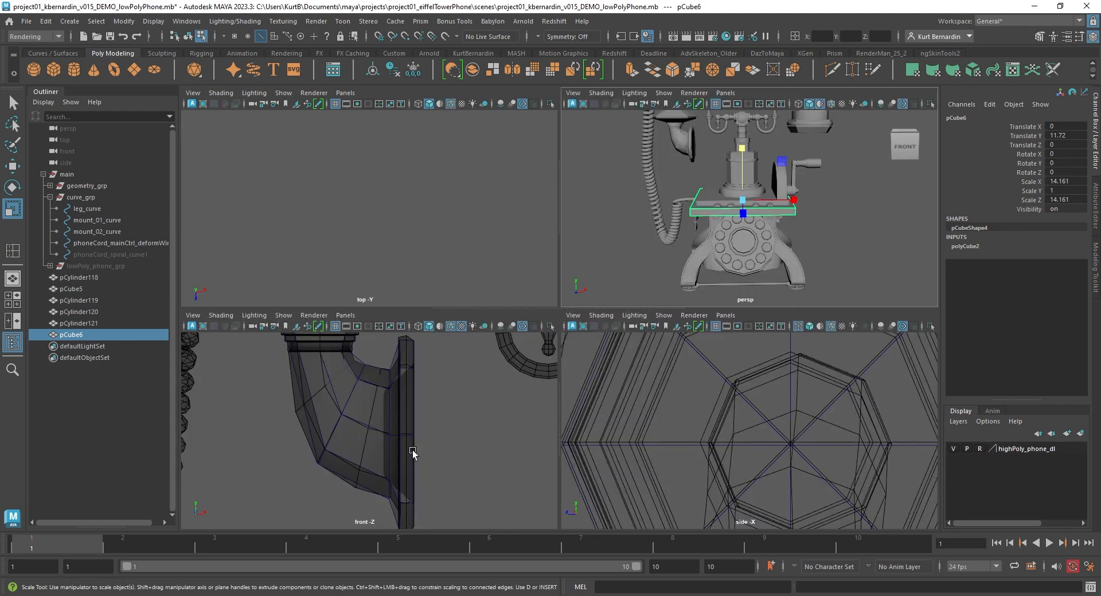
pyautogui.press('space')
pyautogui.press('f')
pyautogui.press('w')
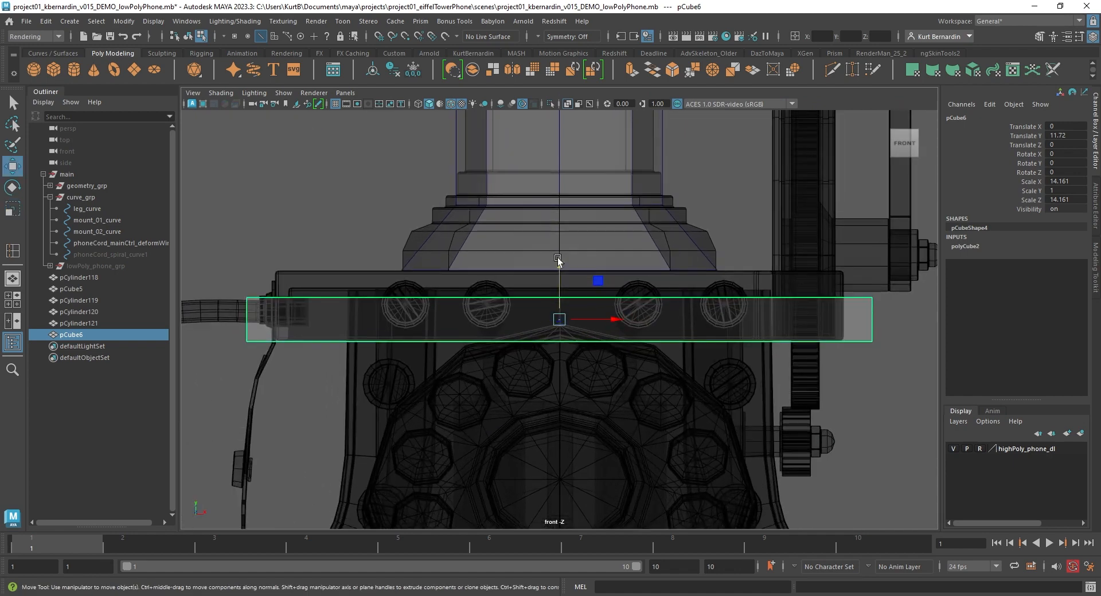
pyautogui.moveTo(557, 257); pyautogui.dragTo(561, 232)
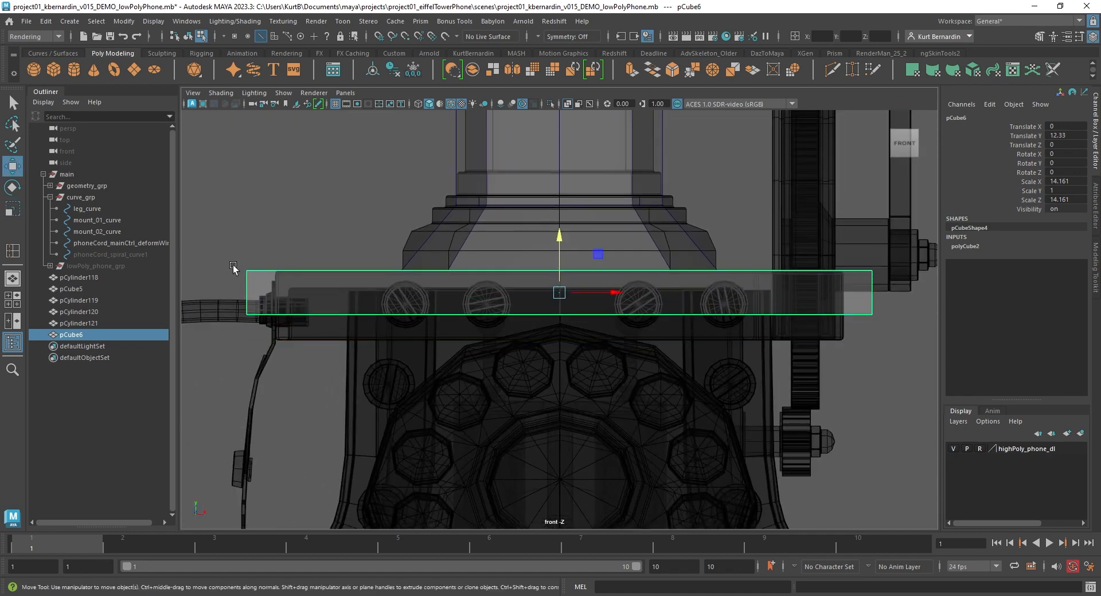
pyautogui.moveTo(237, 271); pyautogui.dragTo(213, 264, button='right')
pyautogui.moveTo(213, 295); pyautogui.dragTo(903, 357)
pyautogui.moveTo(562, 259); pyautogui.dragTo(557, 283)
# Scale all the cube's vertices in X to fit the high-poly plate's width
pyautogui.moveTo(229, 202); pyautogui.dragTo(901, 367)
pyautogui.press('r')
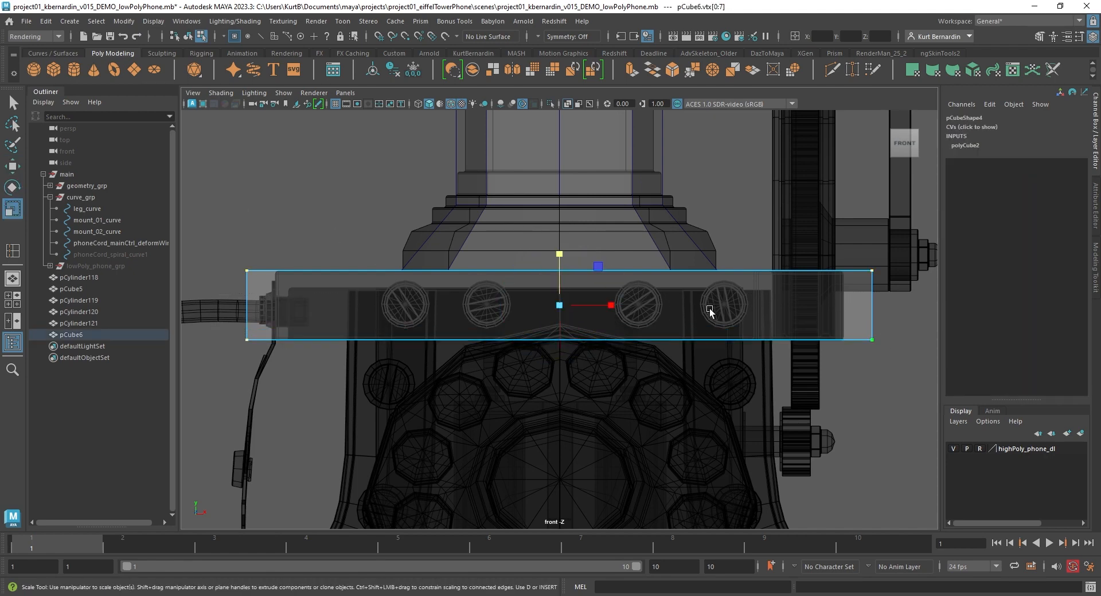
pyautogui.moveTo(620, 307); pyautogui.dragTo(608, 305)
# In the perspective view, scale the cube's vertices in Z to fit the high-poly plate's depth
pyautogui.press('space')
pyautogui.press('space')
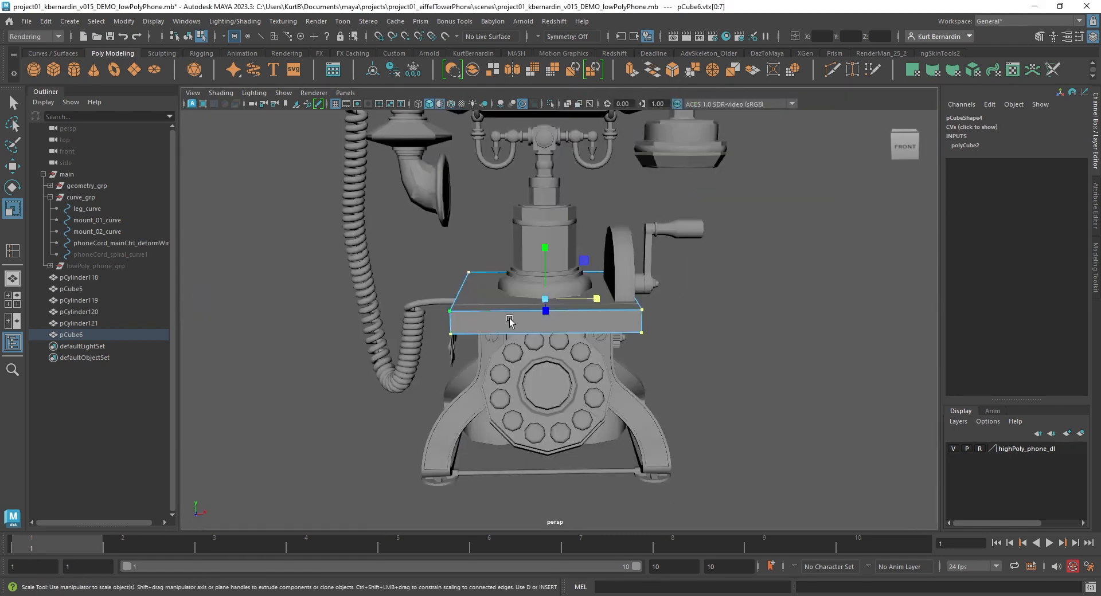
pyautogui.keyDown('alt'); pyautogui.moveTo(509, 318); pyautogui.dragTo(662, 325); pyautogui.keyUp('alt')
pyautogui.press('f')
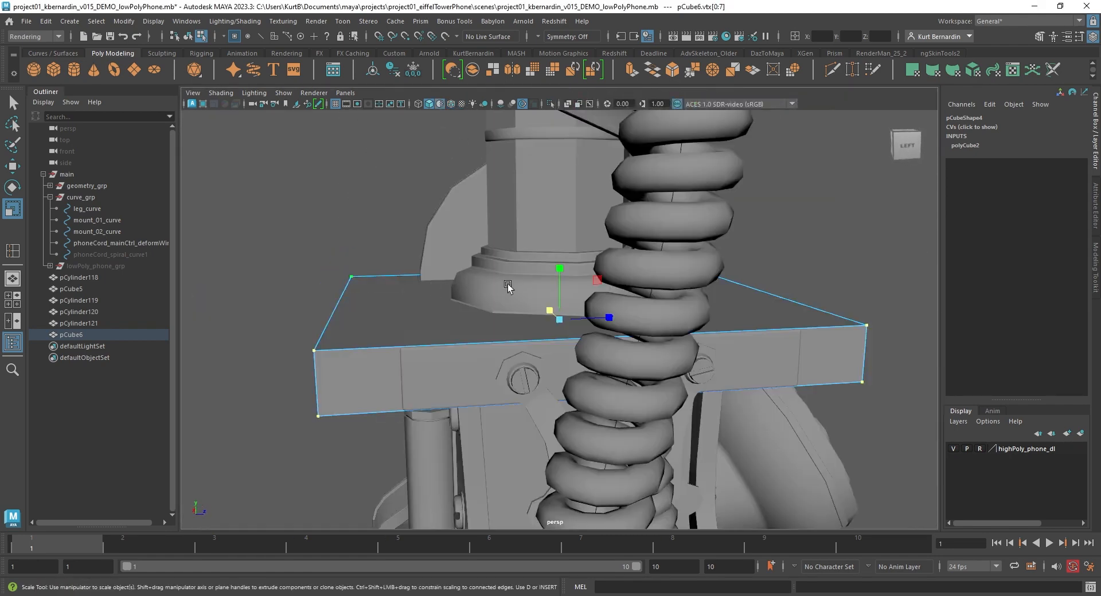
pyautogui.scroll(-3, 509, 287)
pyautogui.keyDown('alt'); pyautogui.moveTo(550, 290); pyautogui.dragTo(524, 304); pyautogui.keyUp('alt')
pyautogui.moveTo(610, 320); pyautogui.dragTo(491, 322)
pyautogui.keyDown('alt'); pyautogui.moveTo(545, 321); pyautogui.dragTo(501, 301, button='middle'); pyautogui.keyUp('alt')
pyautogui.scroll(4, 503, 304)
pyautogui.keyDown('alt'); pyautogui.moveTo(508, 308); pyautogui.dragTo(453, 310); pyautogui.keyUp('alt')
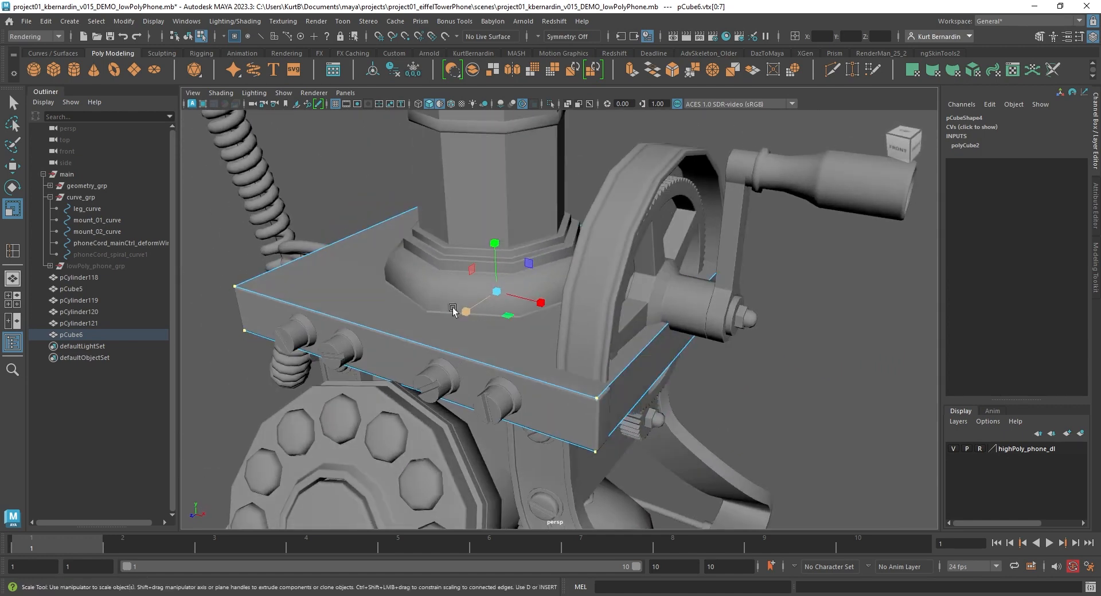
# Move the plate's crank-side face inward along X to sit behind the crank wheel
pyautogui.moveTo(352, 161); pyautogui.dragTo(348, 186, button='right')
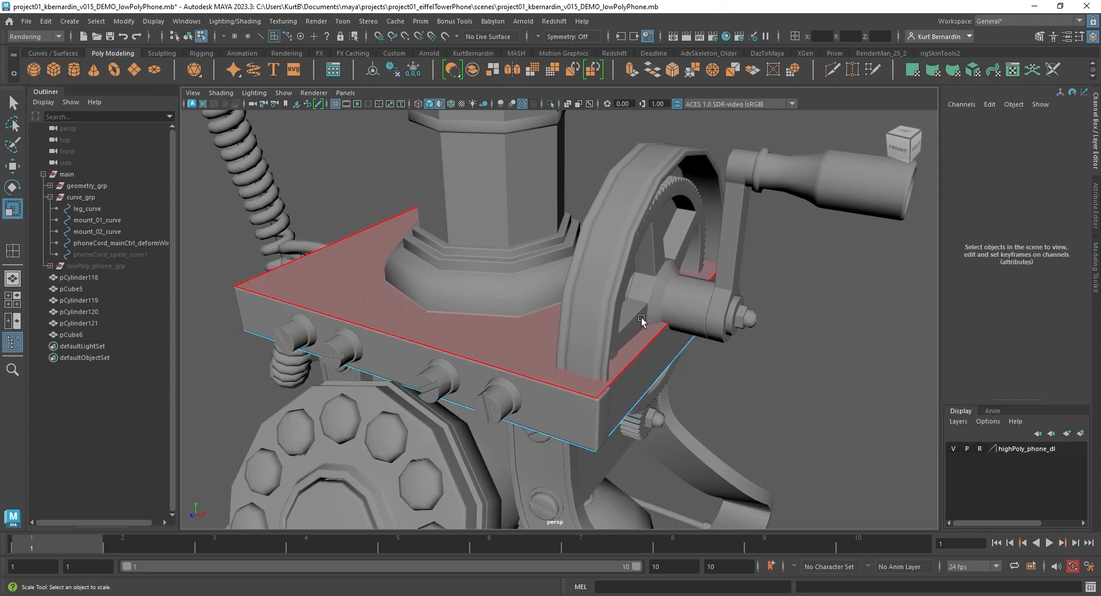
pyautogui.click(655, 375)
pyautogui.keyDown('alt'); pyautogui.moveTo(604, 228); pyautogui.dragTo(626, 300); pyautogui.keyUp('alt')
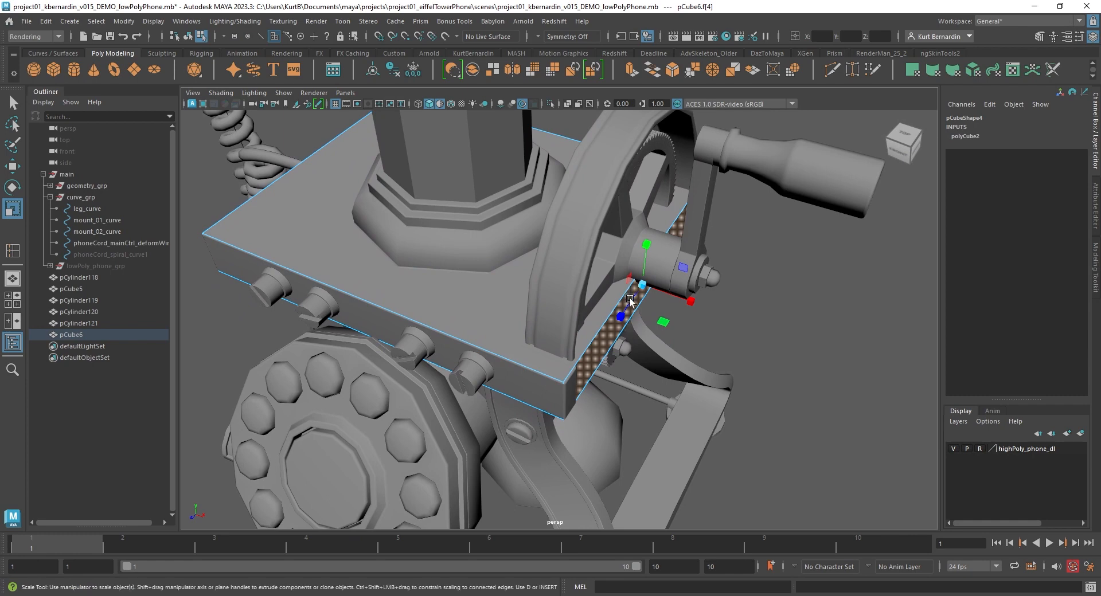
pyautogui.press('w')
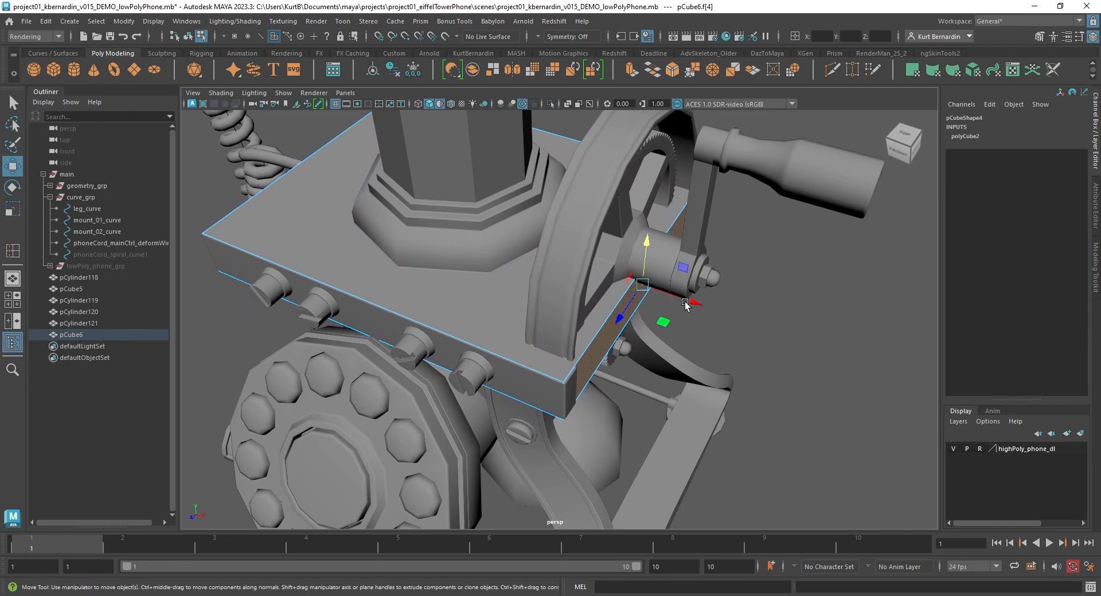
pyautogui.moveTo(690, 304); pyautogui.dragTo(663, 286)
pyautogui.moveTo(650, 279); pyautogui.dragTo(648, 276)
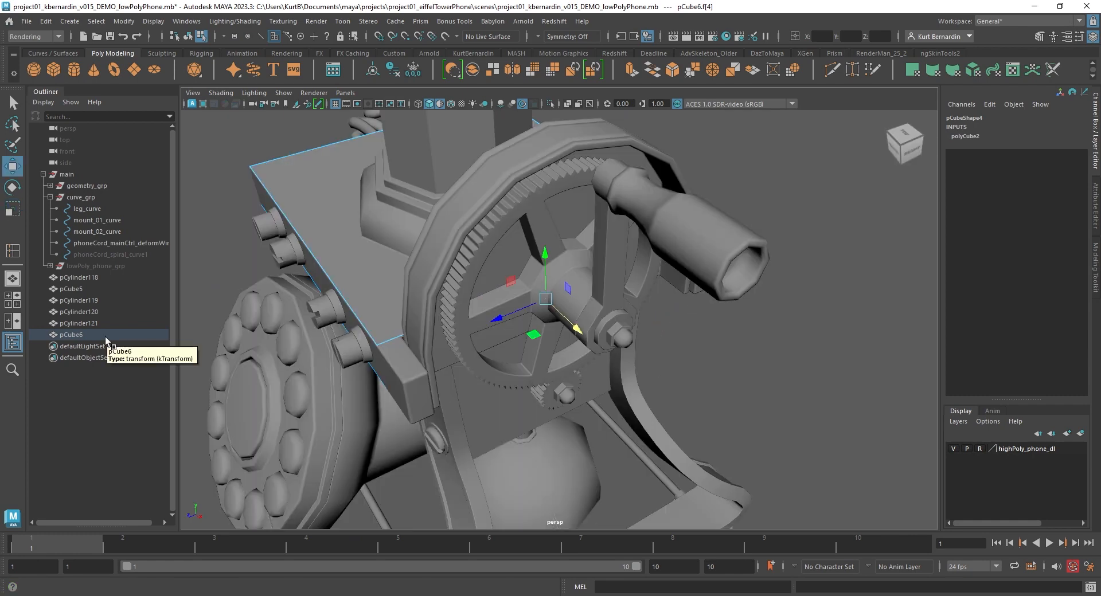
# Isolate the low-poly plate in the perspective view
pyautogui.click(105, 336)
pyautogui.click(549, 101)
pyautogui.keyDown('alt'); pyautogui.moveTo(551, 237); pyautogui.dragTo(528, 248); pyautogui.keyUp('alt')
# Extrude the plate's front and back faces and extend the result in X, forming two arms on the crank side
pyautogui.moveTo(529, 248); pyautogui.dragTo(529, 281, button='right')
pyautogui.click(530, 288)
pyautogui.press('e')
pyautogui.keyDown('alt'); pyautogui.moveTo(529, 288); pyautogui.dragTo(464, 331); pyautogui.keyUp('alt')
pyautogui.press('r')
pyautogui.click(378, 312)
pyautogui.keyDown('alt'); pyautogui.moveTo(653, 341); pyautogui.dragTo(599, 346); pyautogui.keyUp('alt')
pyautogui.keyDown('shift'); pyautogui.click(556, 274); pyautogui.keyUp('shift')
pyautogui.keyDown('alt'); pyautogui.moveTo(385, 338); pyautogui.dragTo(432, 336); pyautogui.keyUp('alt')
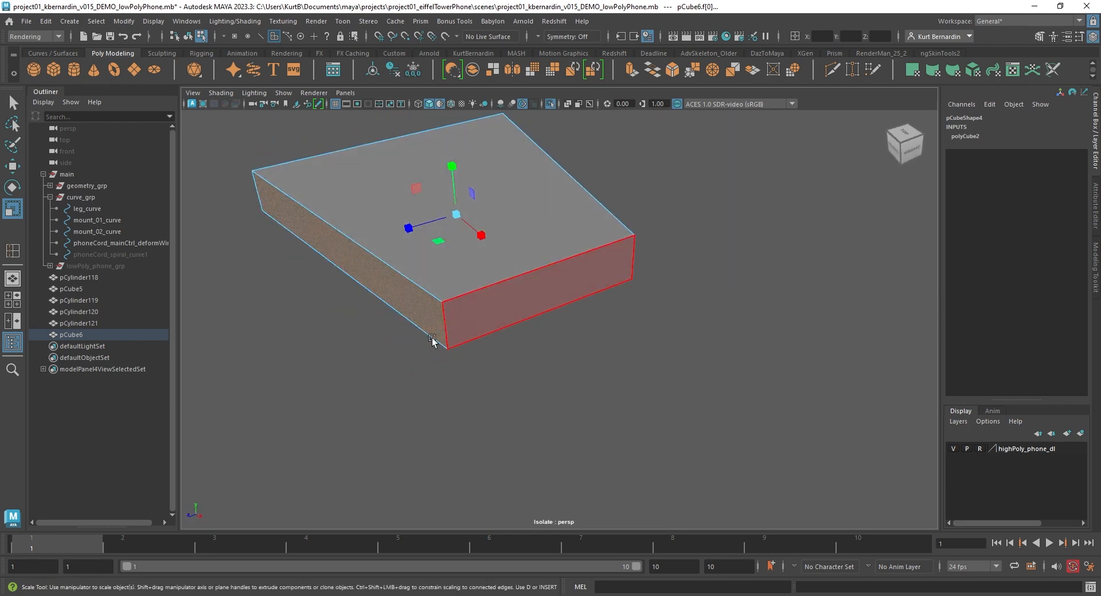
pyautogui.keyDown('shift'); pyautogui.moveTo(412, 300); pyautogui.dragTo(405, 336, button='right'); pyautogui.keyUp('shift')
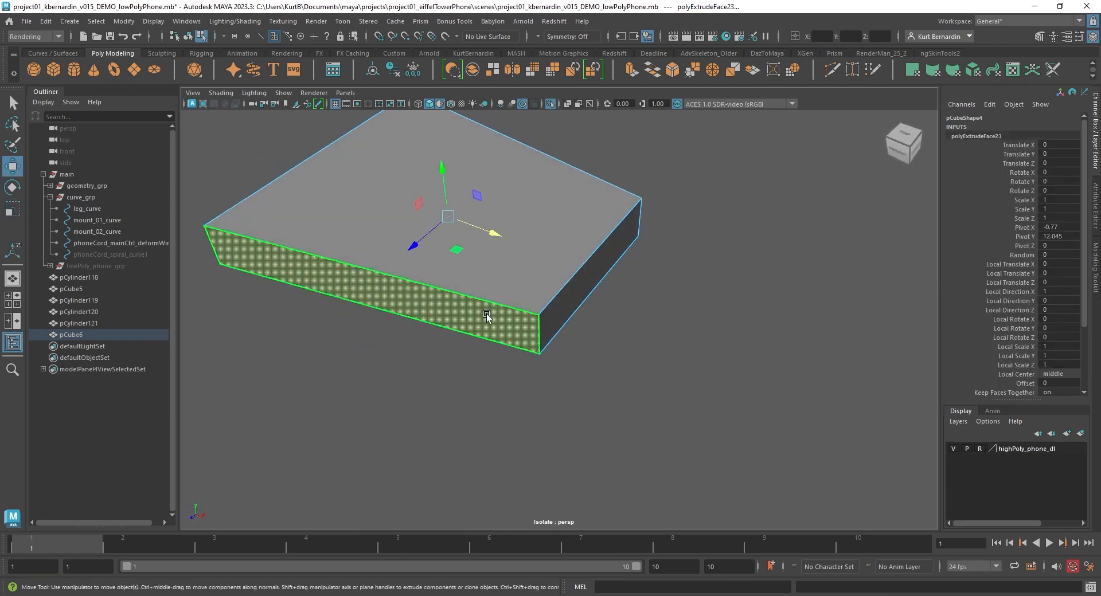
pyautogui.moveTo(491, 235)
pyautogui.mouseDown()
pyautogui.moveTo(656, 296)
pyautogui.moveTo(492, 233)
pyautogui.mouseUp()
pyautogui.press('e')
pyautogui.press('r')
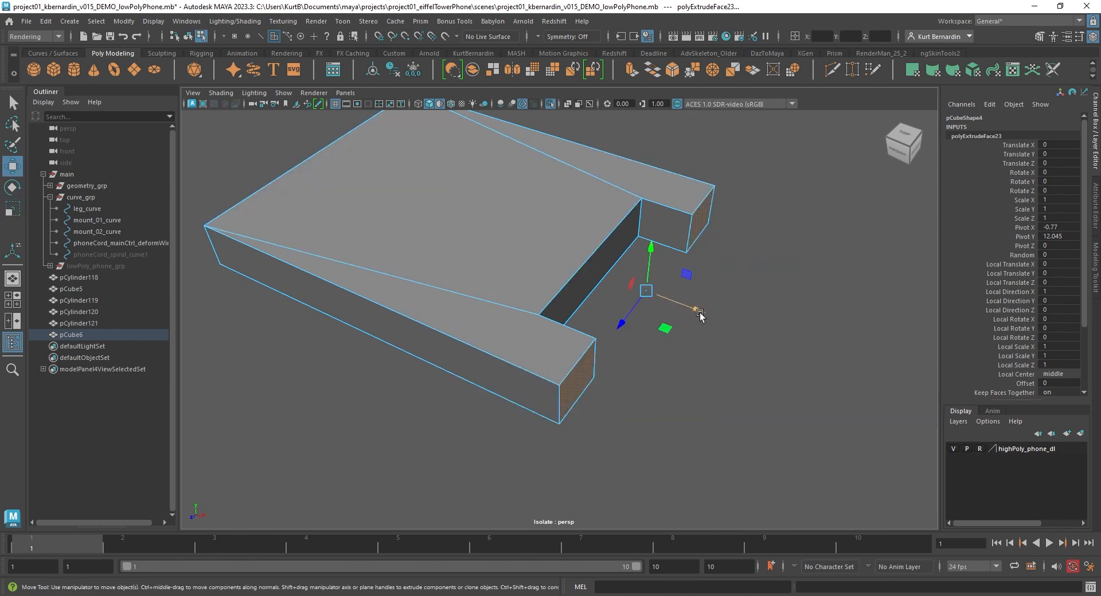
pyautogui.keyDown('alt'); pyautogui.moveTo(697, 315); pyautogui.dragTo(552, 209); pyautogui.keyUp('alt')
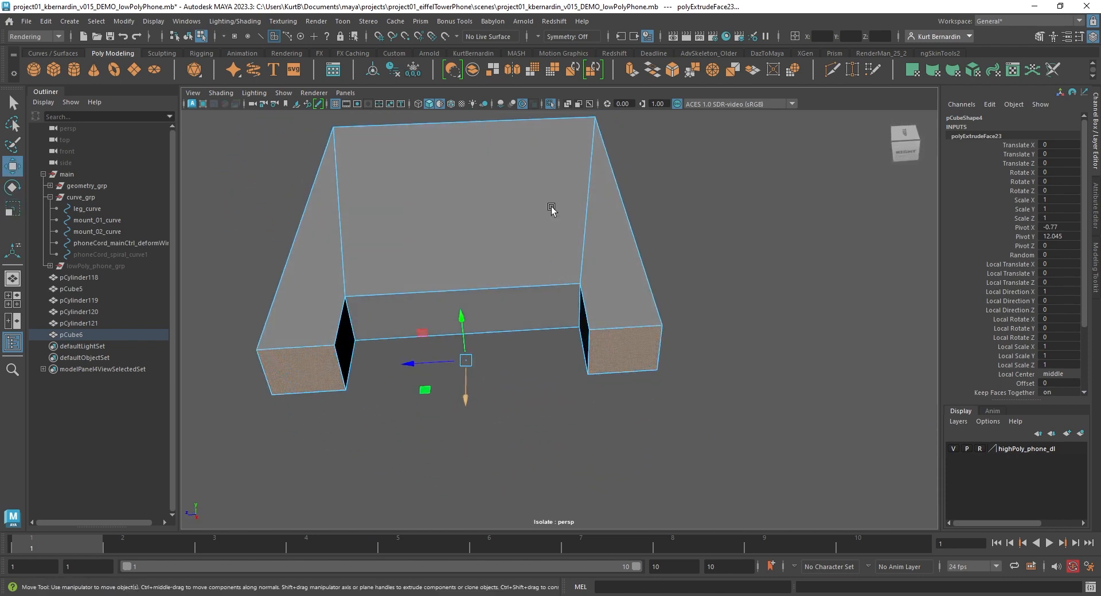
# Show the whole phone again and scale the arms' inner faces apart in Z to clear the crank wheel
pyautogui.click(549, 104)
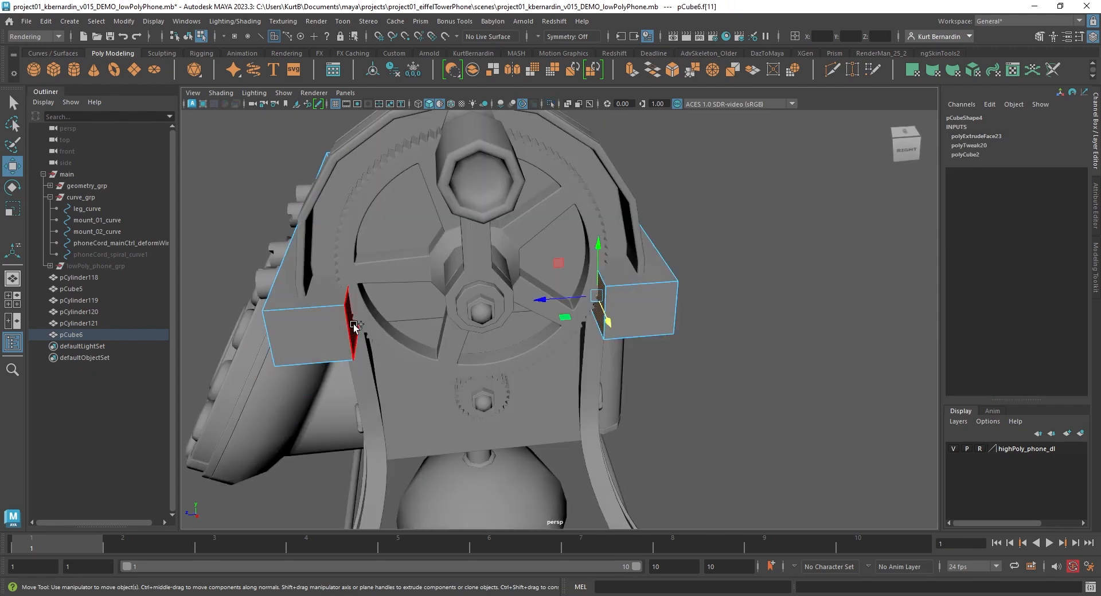
pyautogui.keyDown('shift'); pyautogui.click(354, 326); pyautogui.keyUp('shift')
pyautogui.keyDown('alt'); pyautogui.moveTo(354, 326); pyautogui.dragTo(428, 326); pyautogui.keyUp('alt')
pyautogui.press('r')
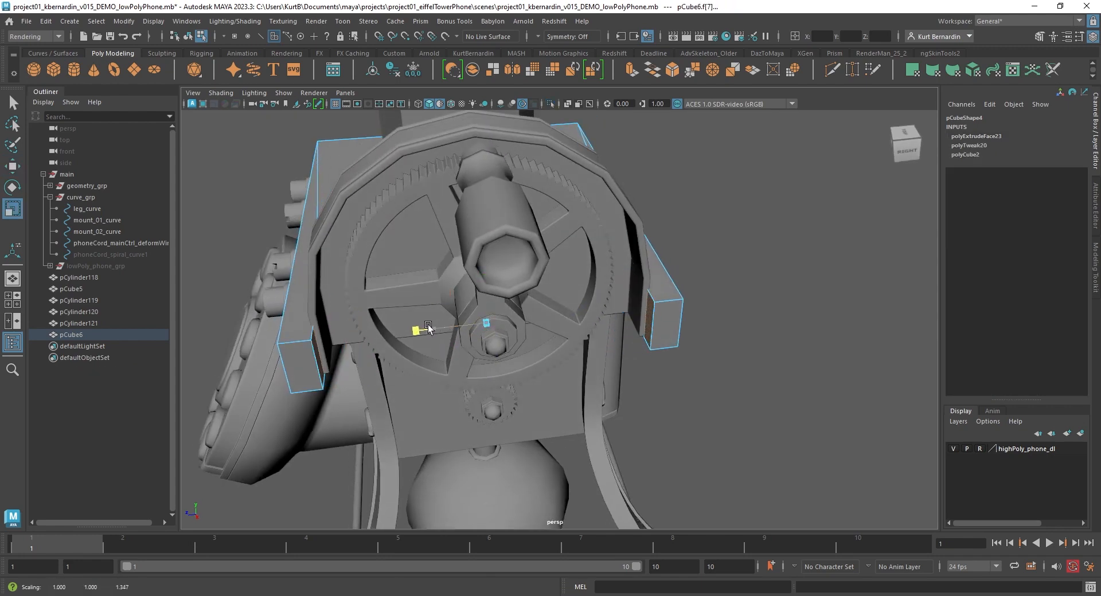
# Adjust the arms' end faces and the recessed face between them along X to fit around the crank wheel
pyautogui.click(667, 324)
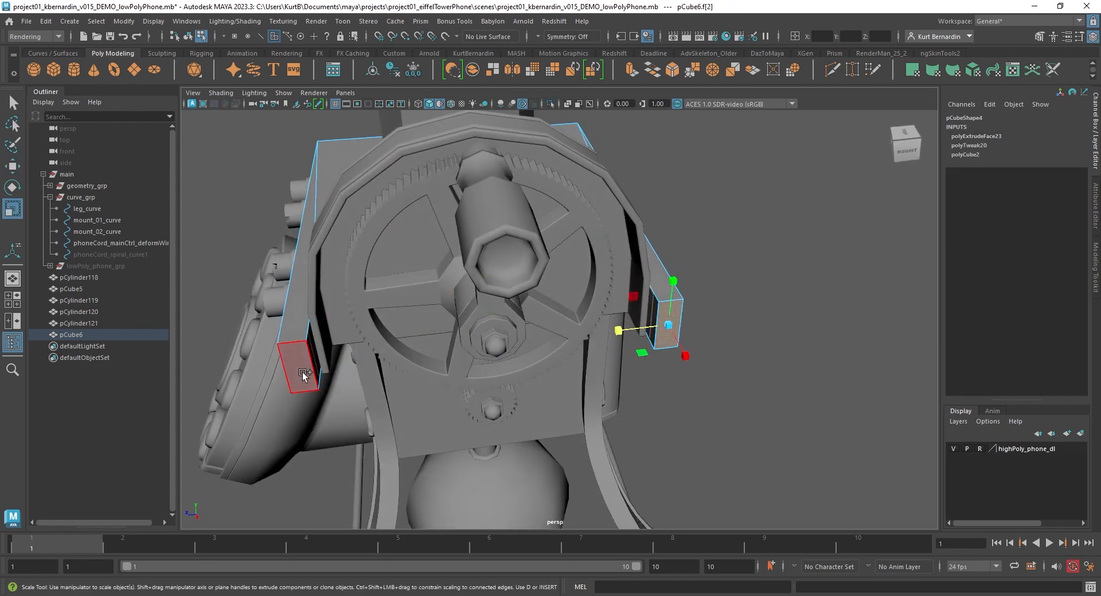
pyautogui.keyDown('shift'); pyautogui.click(301, 372); pyautogui.keyUp('shift')
pyautogui.press('f')
pyautogui.keyDown('alt'); pyautogui.moveTo(428, 351); pyautogui.dragTo(530, 357); pyautogui.keyUp('alt')
pyautogui.press('w')
pyautogui.keyDown('alt'); pyautogui.moveTo(598, 338); pyautogui.dragTo(527, 270); pyautogui.keyUp('alt')
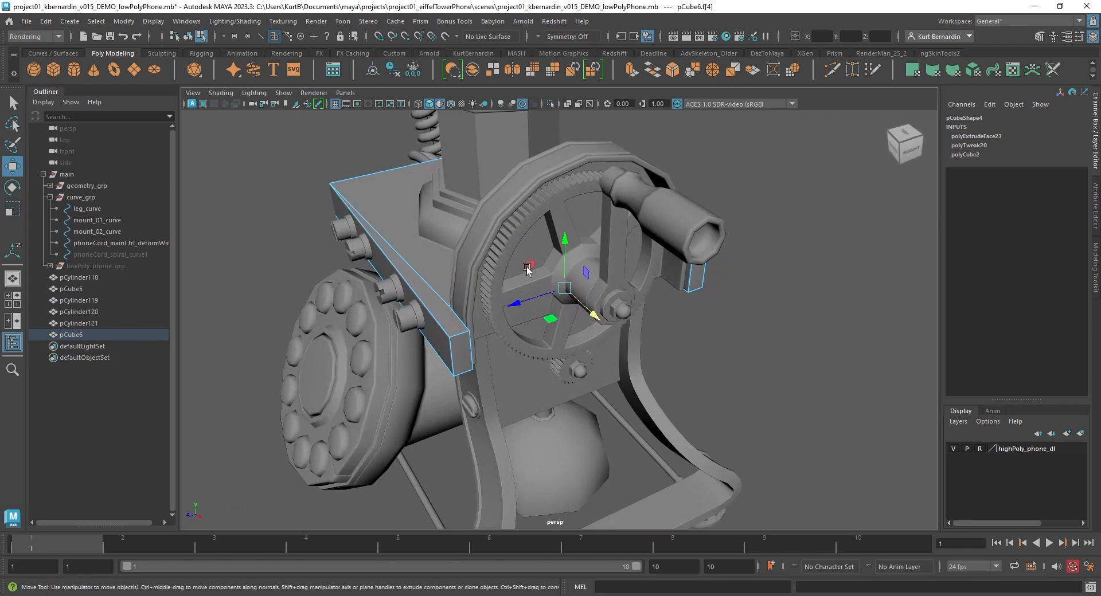
pyautogui.click(75, 71)
pyautogui.press('e')
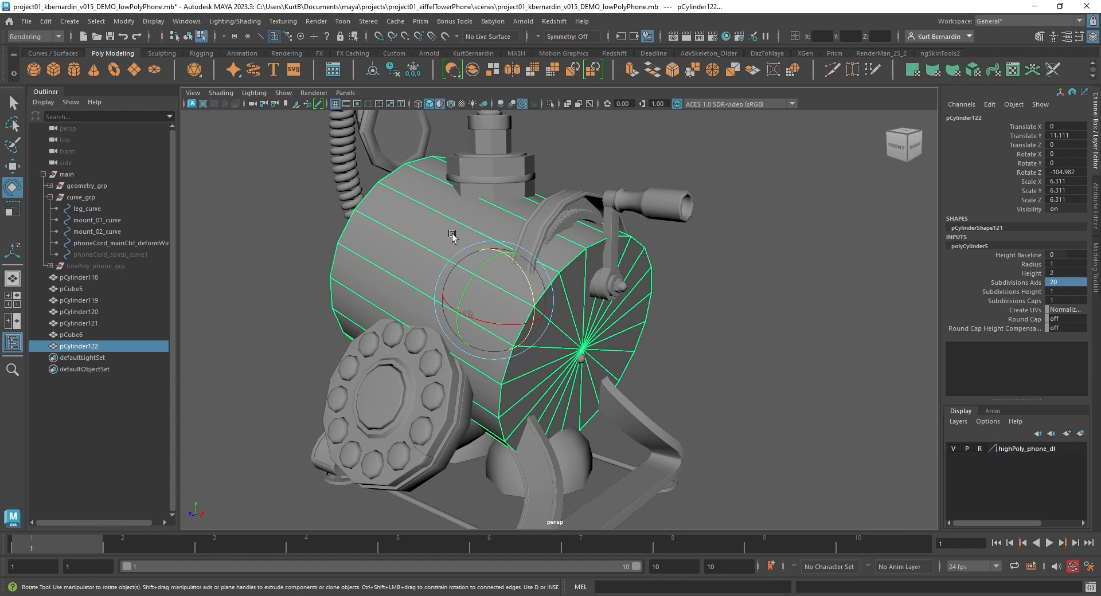
pyautogui.press('Delete')
# Set the polygon cylinder options to 8 axis divisions, and discard the test cylinder made with them
pyautogui.doubleClick(75, 69)
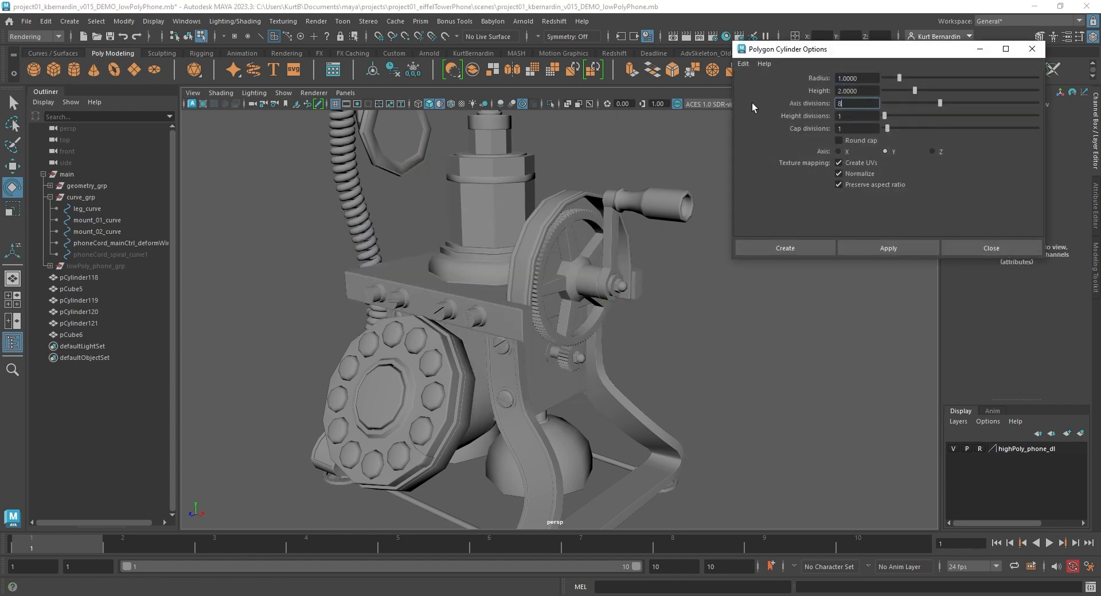
pyautogui.click(816, 247)
pyautogui.keyDown('alt'); pyautogui.moveTo(551, 373); pyautogui.dragTo(555, 338, button='middle'); pyautogui.keyUp('alt')
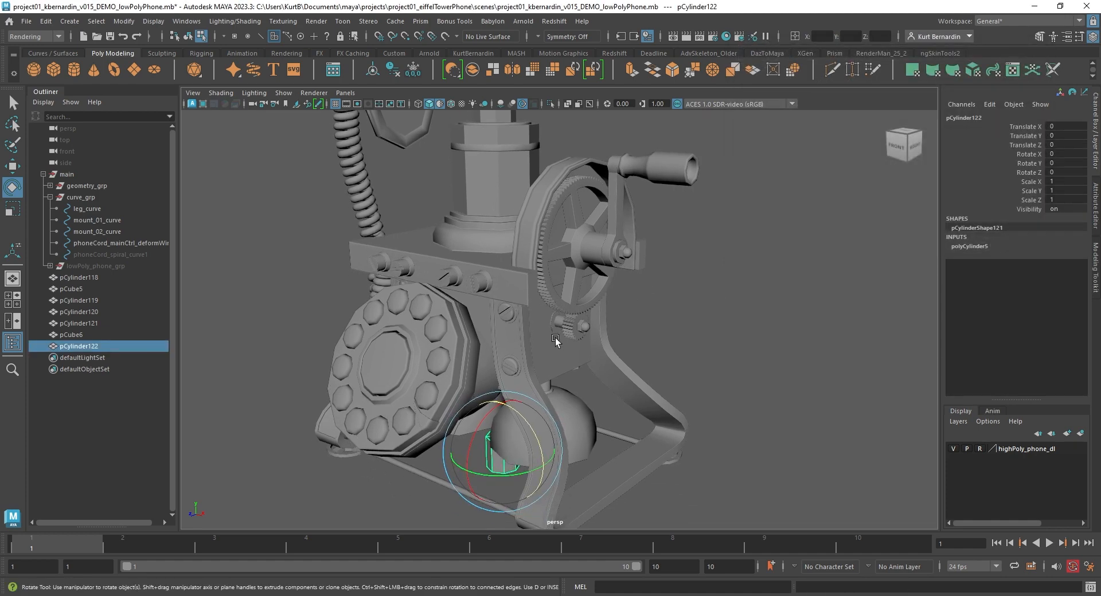
pyautogui.press('Delete')
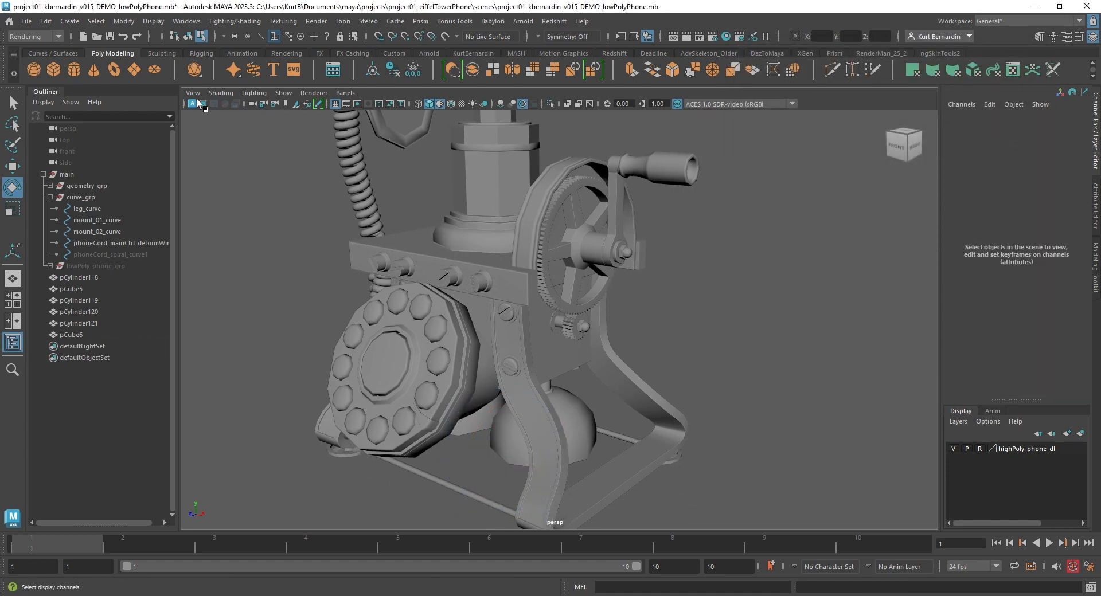
# Create an 8-sided cylinder, raise it to the crank wheel with a Z rotation of 90, and scale it uniformly to about 6
pyautogui.click(67, 69)
pyautogui.press('w')
pyautogui.press('e')
pyautogui.moveTo(505, 425); pyautogui.dragTo(546, 308)
pyautogui.moveTo(511, 246); pyautogui.dragTo(662, 255)
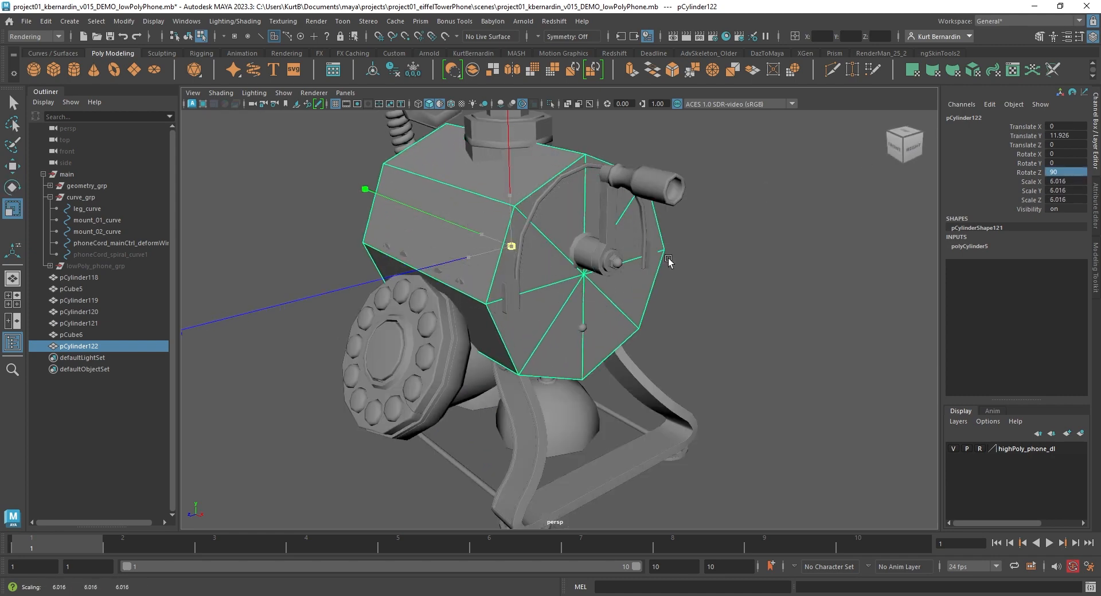
# In the side view, scale the cylinder to 5.866 and raise it to Y 13.183 to center it on the crank axle
pyautogui.press('space')
pyautogui.press('space')
pyautogui.press('w')
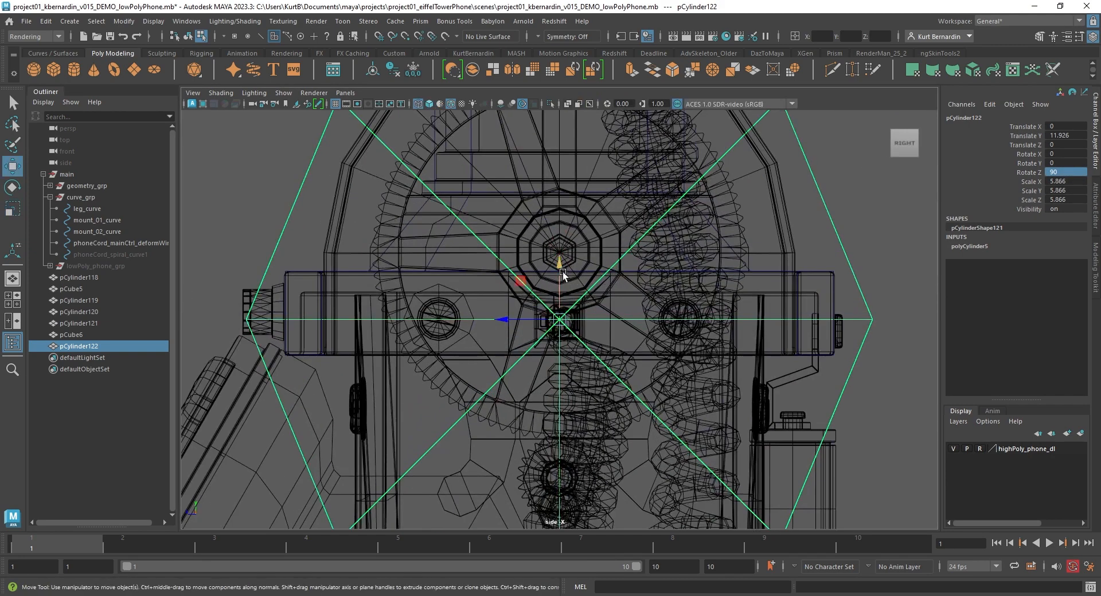
pyautogui.moveTo(563, 276); pyautogui.dragTo(561, 252)
# Shift the cylinder to X 4.315 at the crank wheel and flatten it to a Scale Y of about 0.768
pyautogui.press('space')
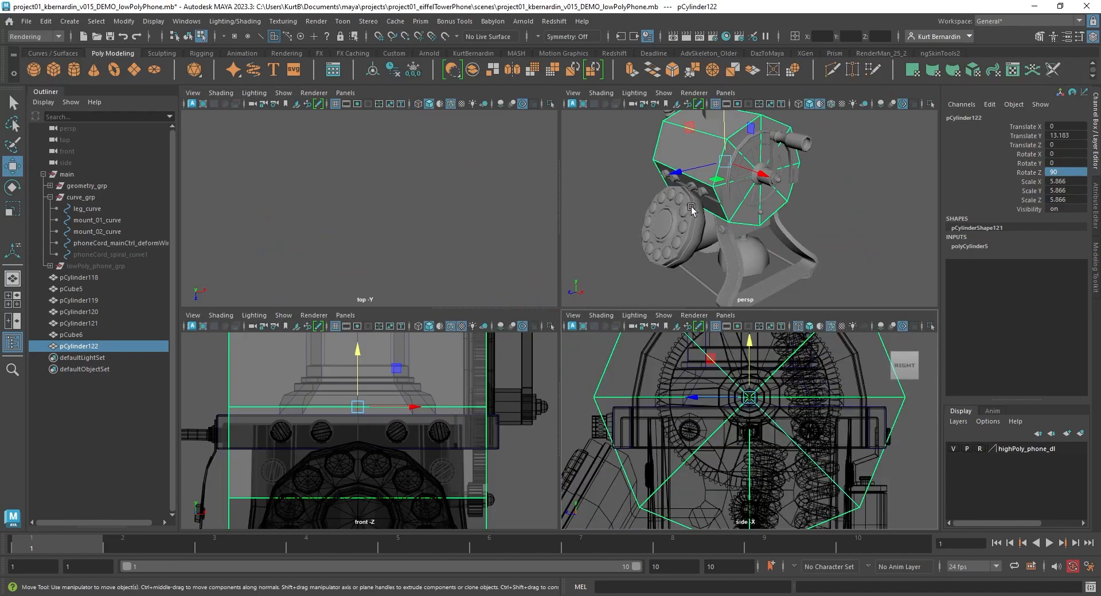
pyautogui.press('space')
pyautogui.scroll(-3, 663, 339)
pyautogui.press('e')
pyautogui.press('r')
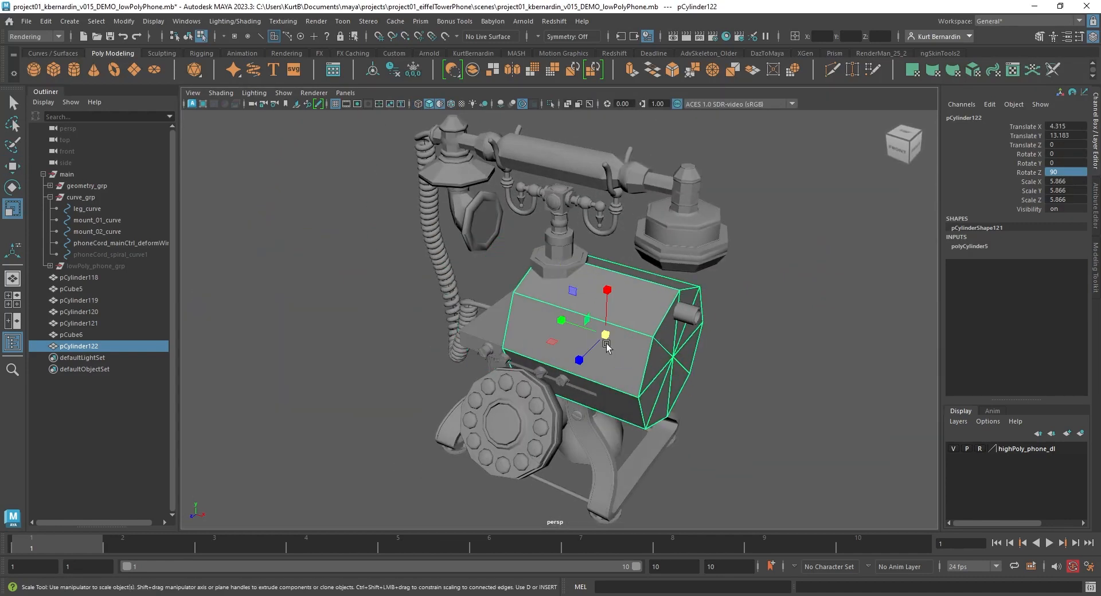
pyautogui.moveTo(558, 322); pyautogui.dragTo(600, 342)
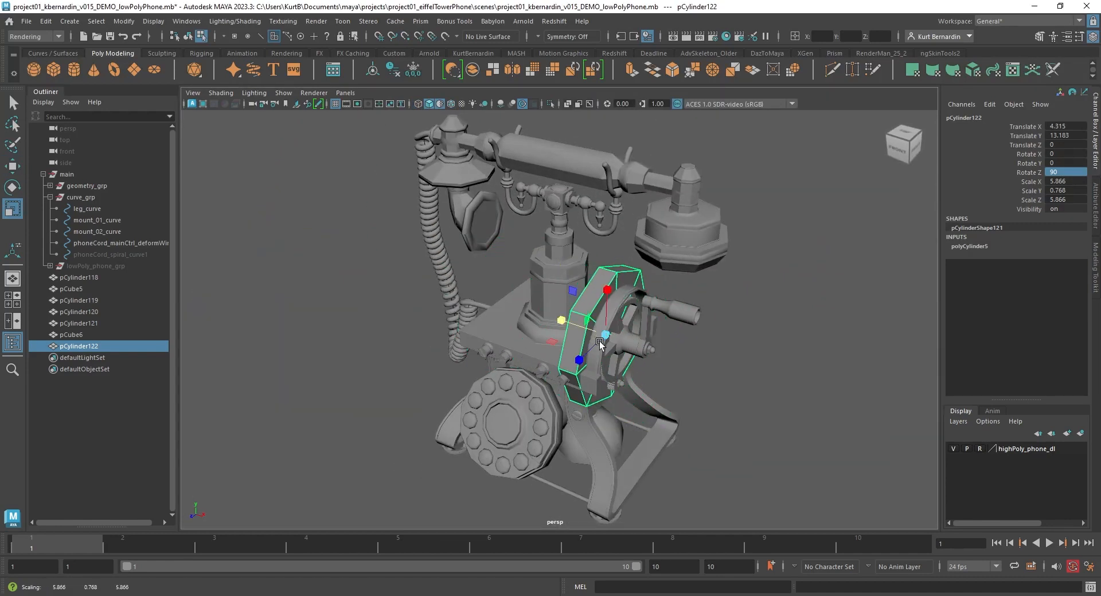
# Refine the cylinder's thickness to a Scale Y of 0.519 and its Scale X and Z to 5.015 to match the crank wheel
pyautogui.press('f')
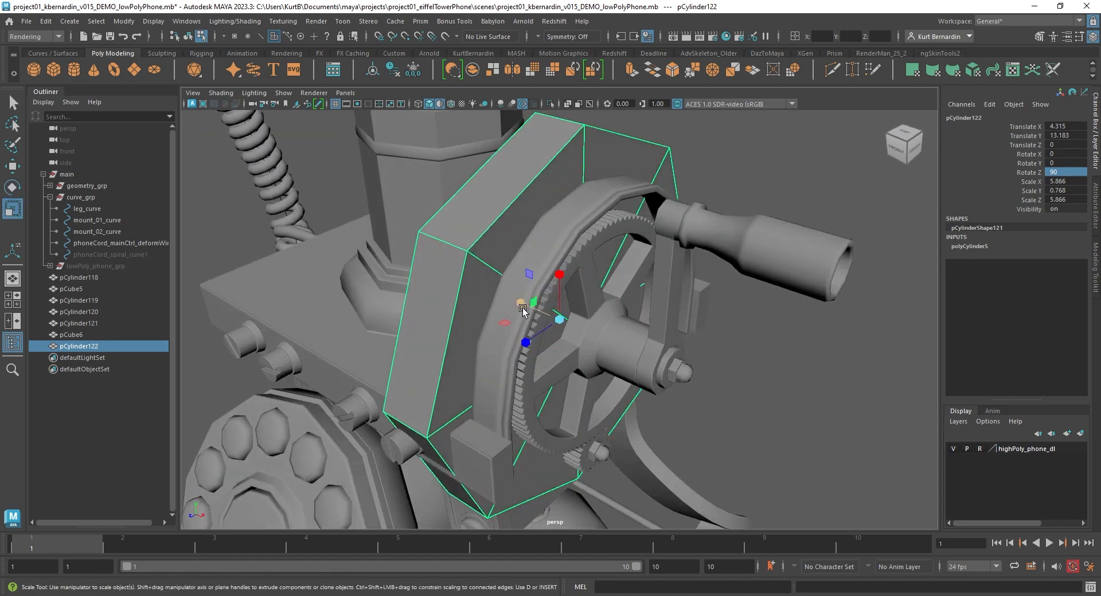
pyautogui.moveTo(522, 310); pyautogui.dragTo(564, 326)
pyautogui.press('w')
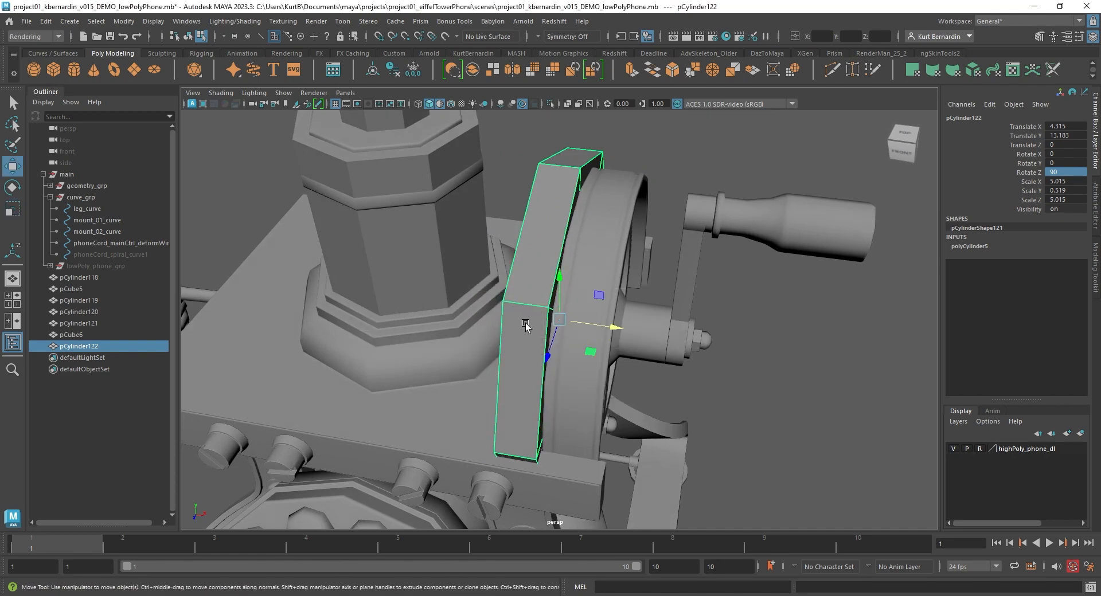
# Move the wheel cylinder to X 5.539 over the crank wheel and rescale it to 4.457 in X and Z and 0.744 in Y
pyautogui.press('space')
pyautogui.press('space')
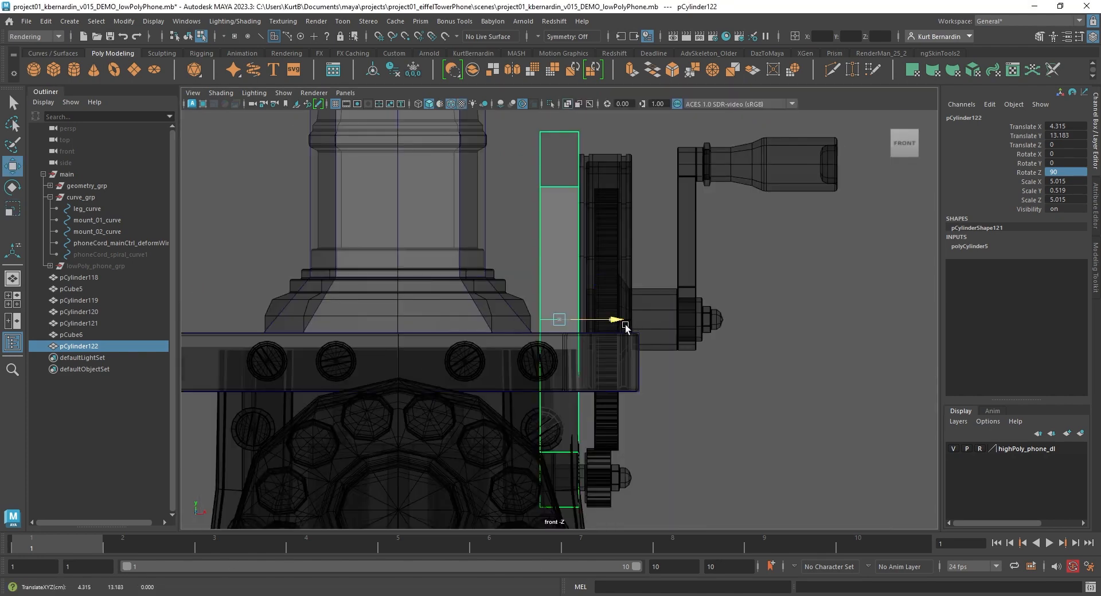
pyautogui.moveTo(624, 326); pyautogui.dragTo(657, 325)
pyautogui.press('r')
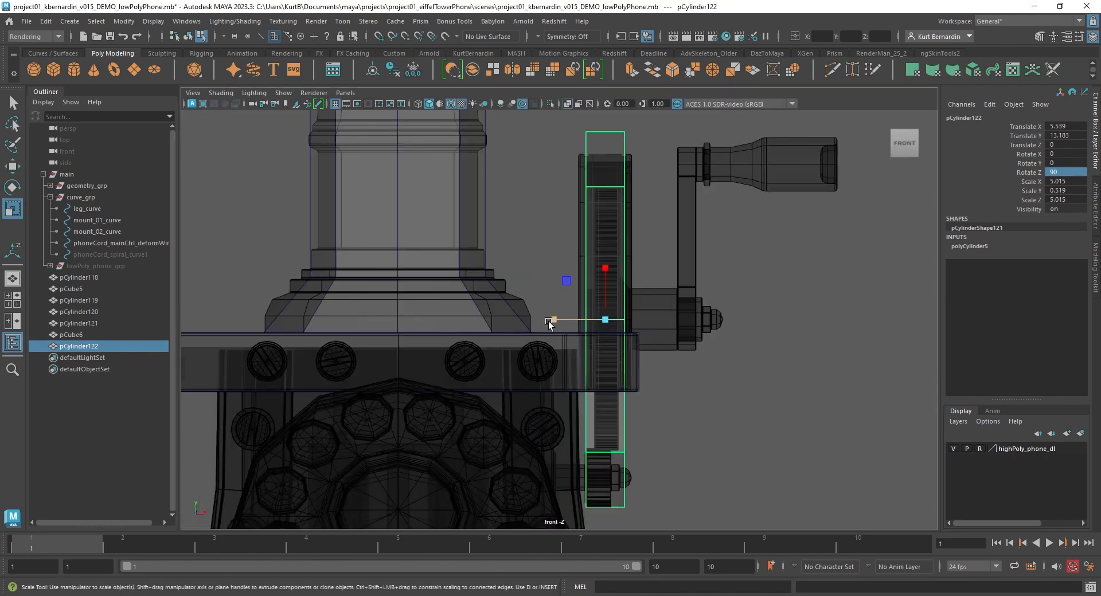
pyautogui.moveTo(548, 321)
pyautogui.mouseDown()
pyautogui.moveTo(532, 307)
pyautogui.moveTo(556, 315)
pyautogui.mouseUp()
# Duplicate the wheel cylinder, move the copy to X 7.069 over the hub, and reduce its Scale X and Z to 0.842
pyautogui.press('space')
pyautogui.press('space')
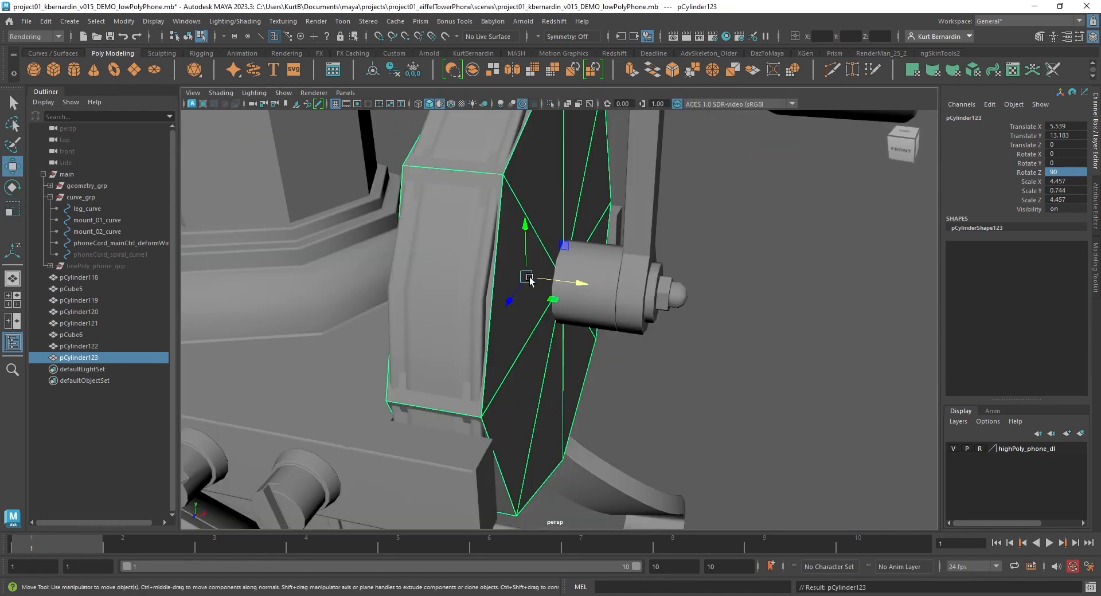
pyautogui.moveTo(579, 279); pyautogui.dragTo(657, 290)
pyautogui.press('space')
pyautogui.press('space')
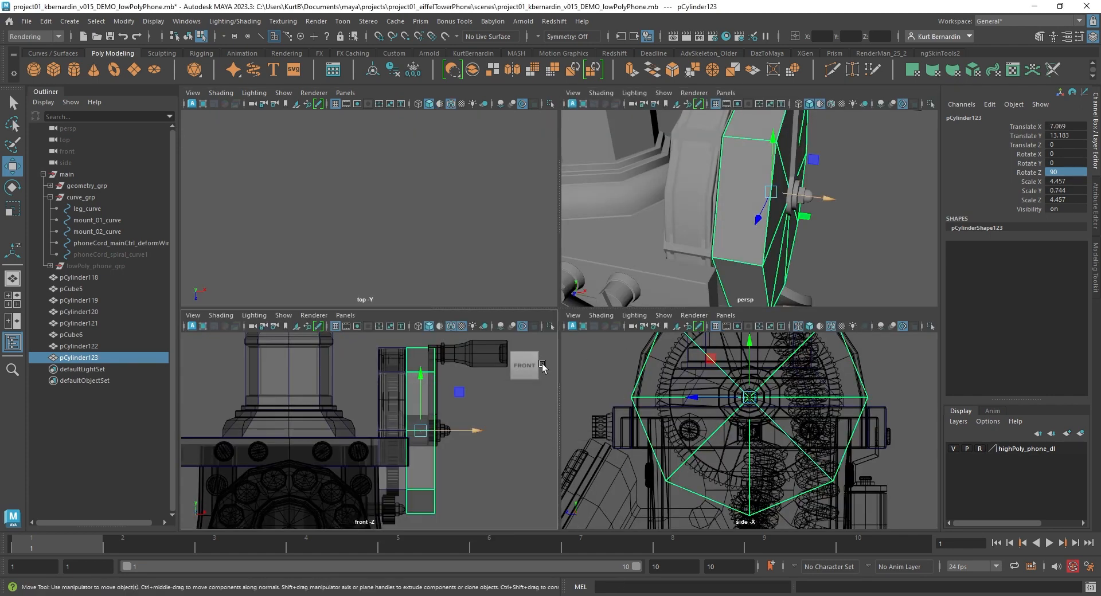
pyautogui.press('r')
pyautogui.keyDown('ctrl'); pyautogui.moveTo(612, 320); pyautogui.dragTo(651, 319); pyautogui.keyUp('ctrl')
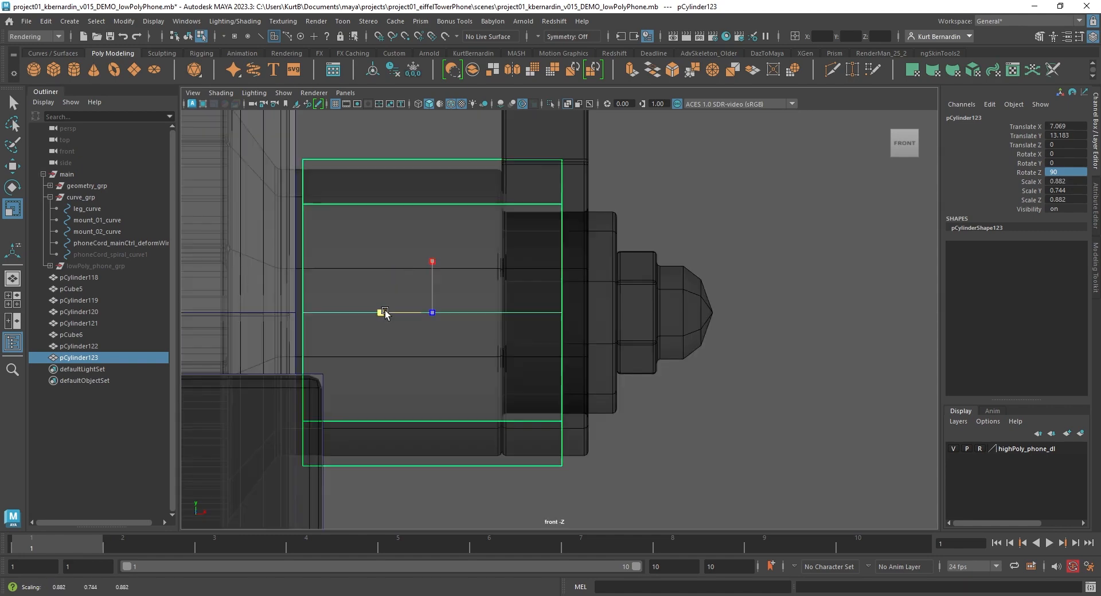
pyautogui.keyDown('ctrl'); pyautogui.moveTo(382, 312); pyautogui.dragTo(386, 313); pyautogui.keyUp('ctrl')
# Pull the hub cylinder's outer end vertices out along X to the outer face of the crank arm
pyautogui.moveTo(431, 155); pyautogui.dragTo(453, 145, button='right')
pyautogui.moveTo(629, 505); pyautogui.dragTo(629, 503)
pyautogui.press('w')
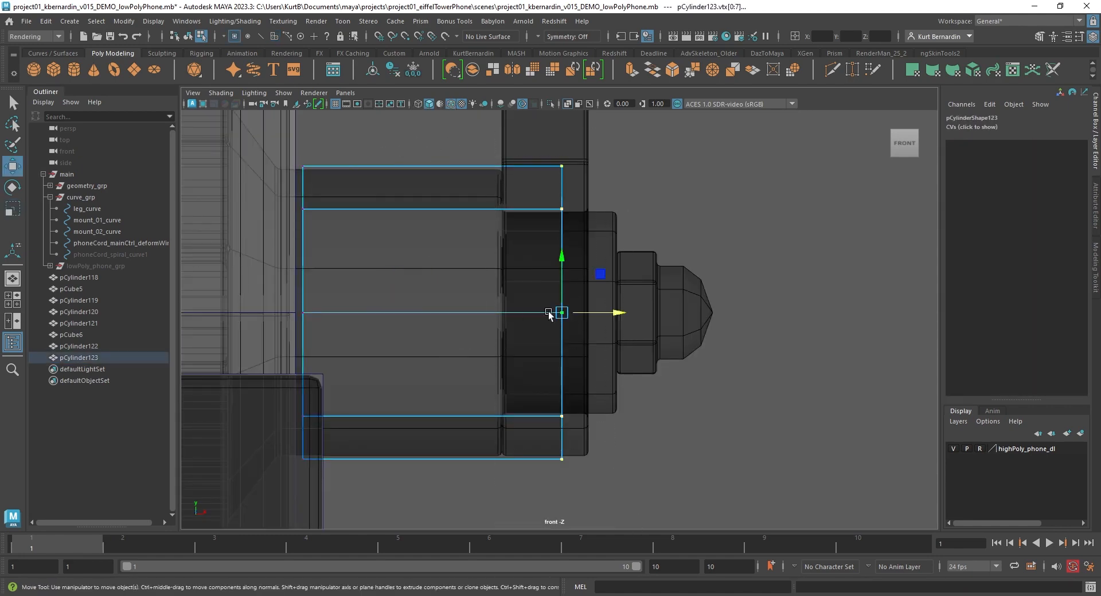
pyautogui.moveTo(614, 314); pyautogui.dragTo(642, 320)
pyautogui.click(137, 356)
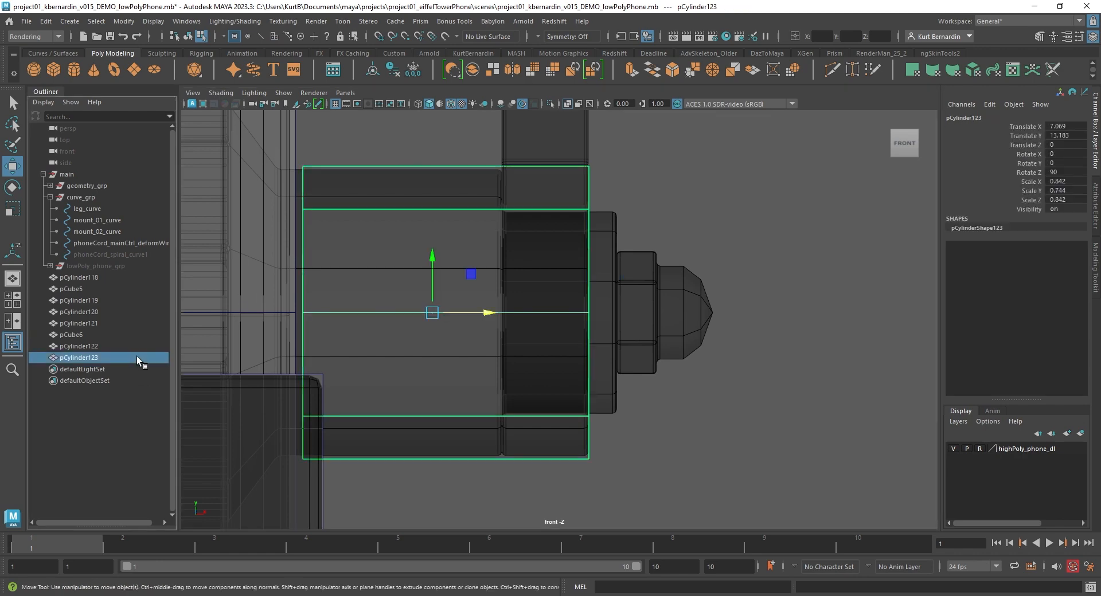
# Duplicate the hub cylinder, place the copy at X 8.218, Y 17.326 on the crank handle, and reduce its Scale X and Z to 0.44
pyautogui.scroll(-5, 483, 342)
pyautogui.hotkey('ctrl', 'd')
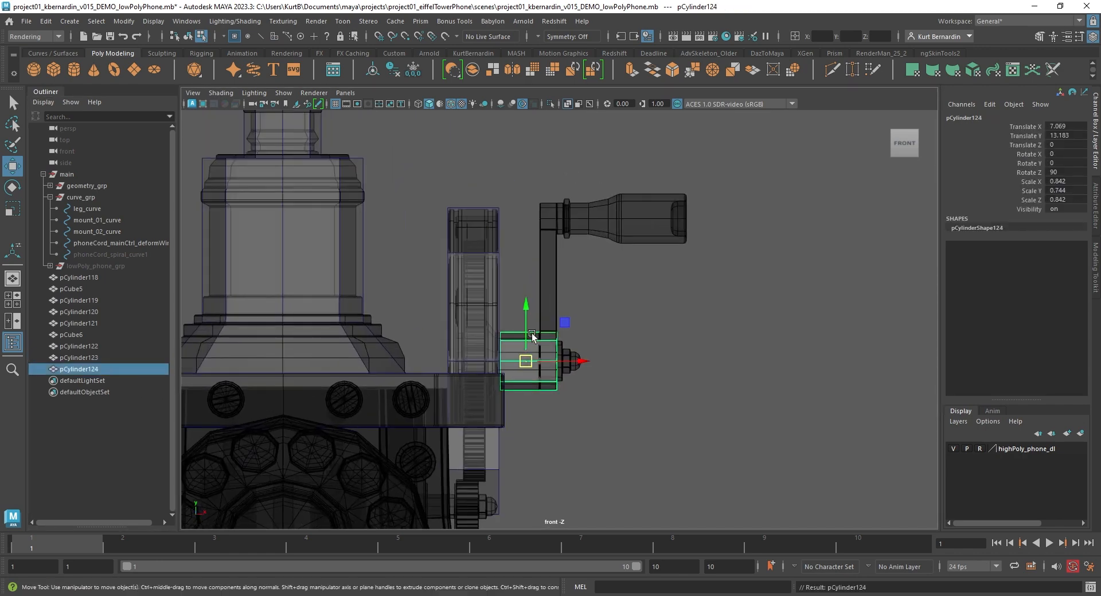
pyautogui.moveTo(528, 362); pyautogui.dragTo(568, 217)
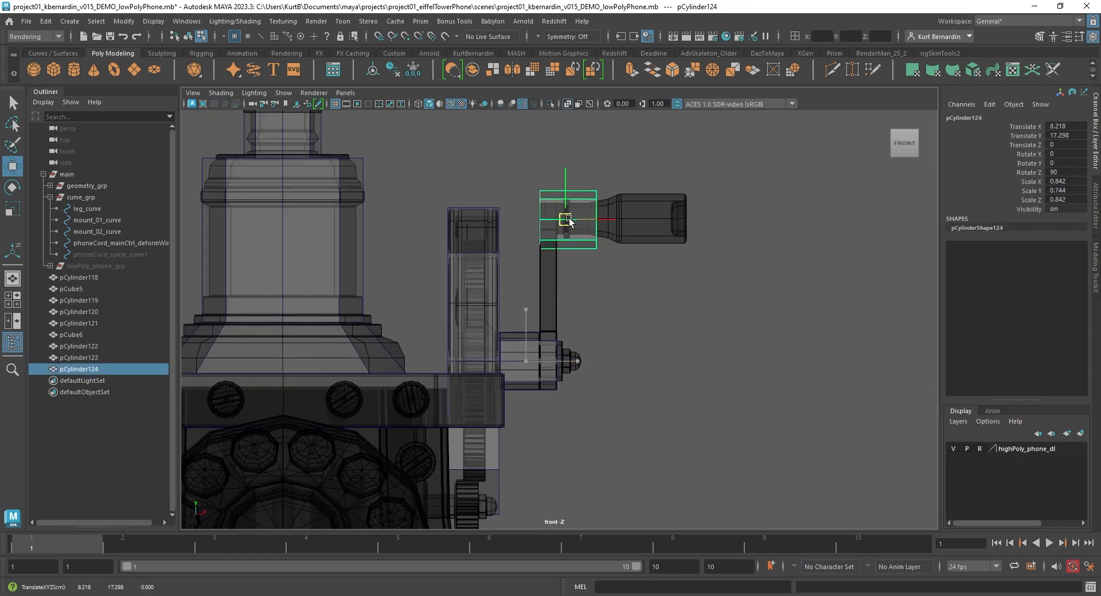
pyautogui.scroll(10, 568, 219)
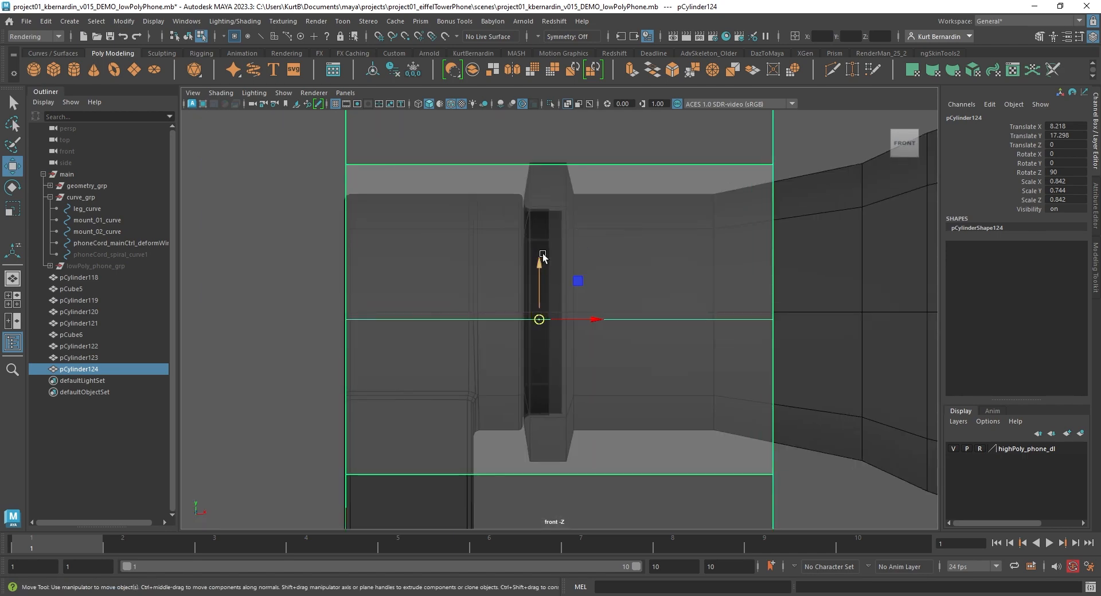
pyautogui.moveTo(543, 253); pyautogui.dragTo(543, 246)
pyautogui.press('e')
pyautogui.press('r')
pyautogui.moveTo(491, 313); pyautogui.dragTo(516, 320)
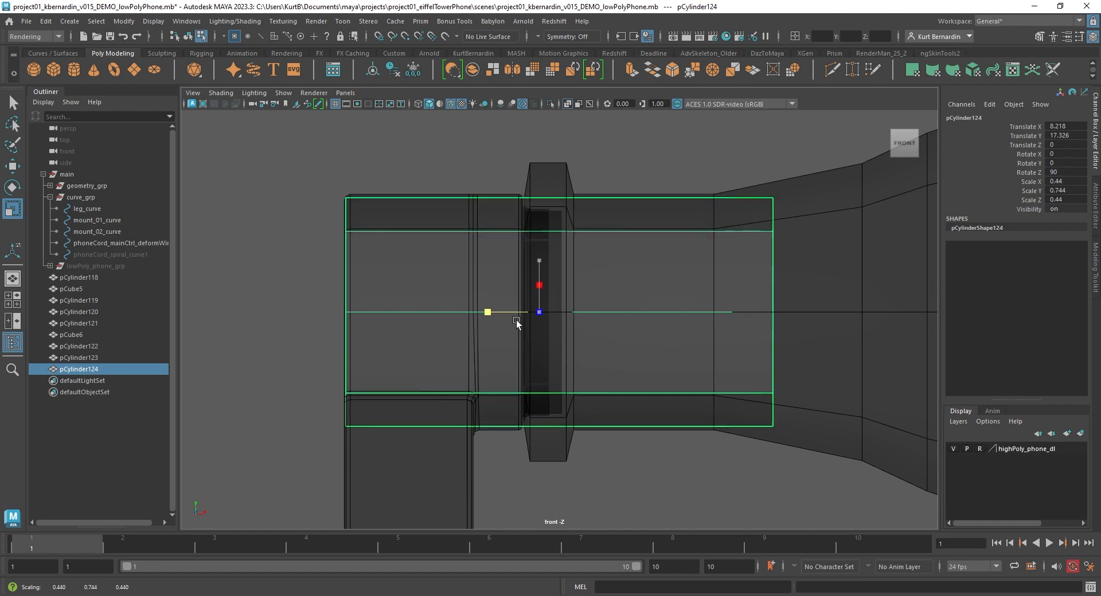
# Pull the handle cylinder's outer end faces back to the neck, then extrude them into the flared grip and its full-length barrel
pyautogui.rightClick(295, 184)
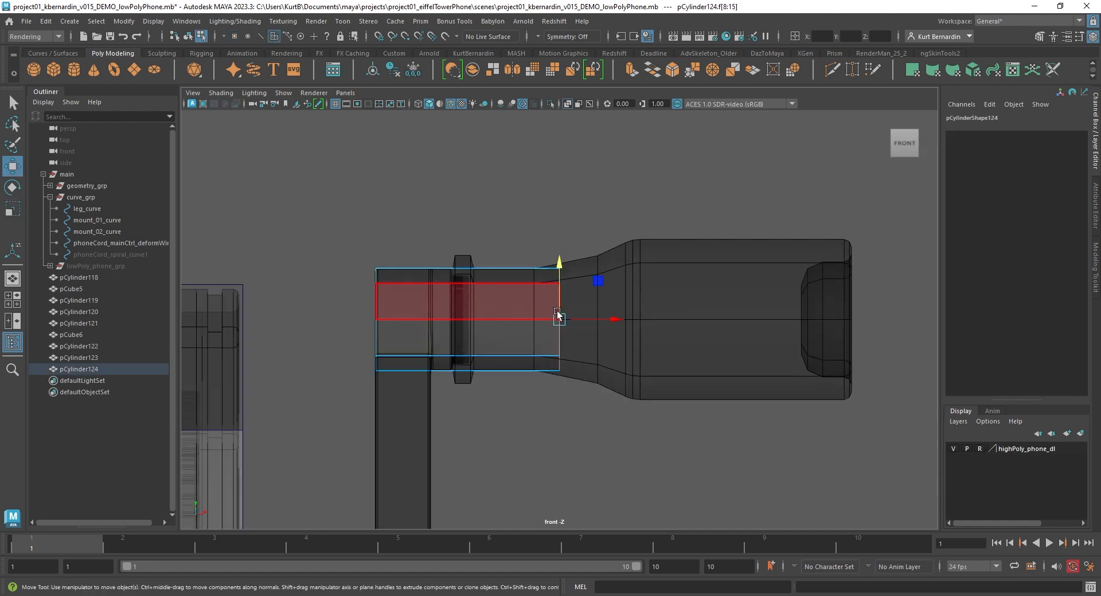
pyautogui.moveTo(622, 320); pyautogui.dragTo(602, 321)
pyautogui.keyDown('shift'); pyautogui.moveTo(597, 317); pyautogui.dragTo(600, 336, button='right'); pyautogui.keyUp('shift')
pyautogui.moveTo(579, 319); pyautogui.dragTo(882, 317)
pyautogui.press('r')
pyautogui.hotkey('ctrl', 'e')
pyautogui.press('w')
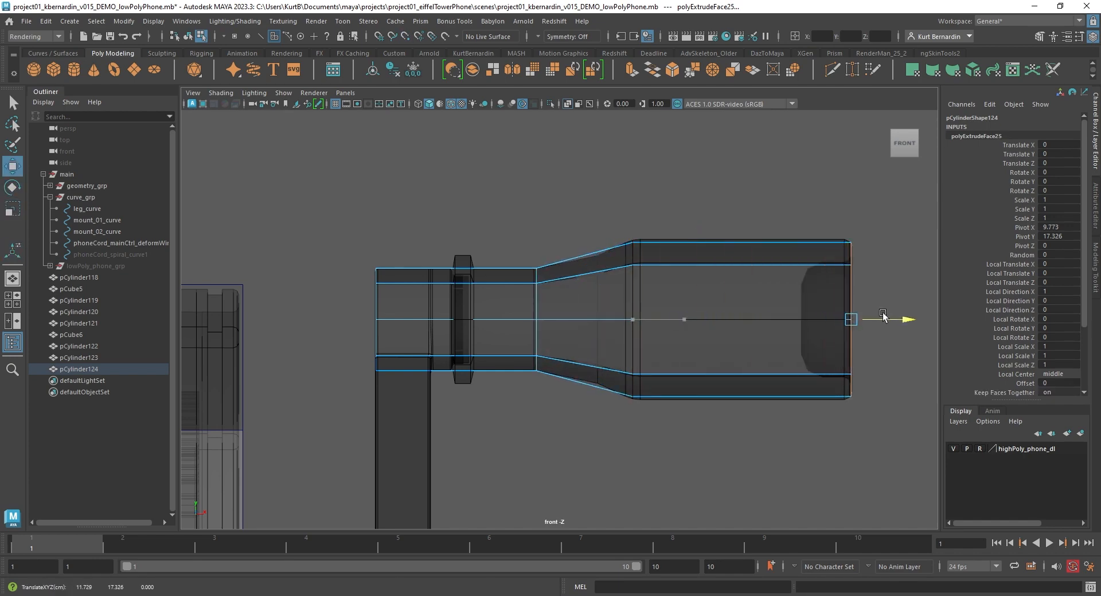
# Extrude the hub cylinder's outer end faces along X and scale them down to taper over the axle nut
pyautogui.keyDown('alt'); pyautogui.moveTo(214, 403); pyautogui.dragTo(355, 147, button='middle'); pyautogui.keyUp('alt')
pyautogui.click(79, 358)
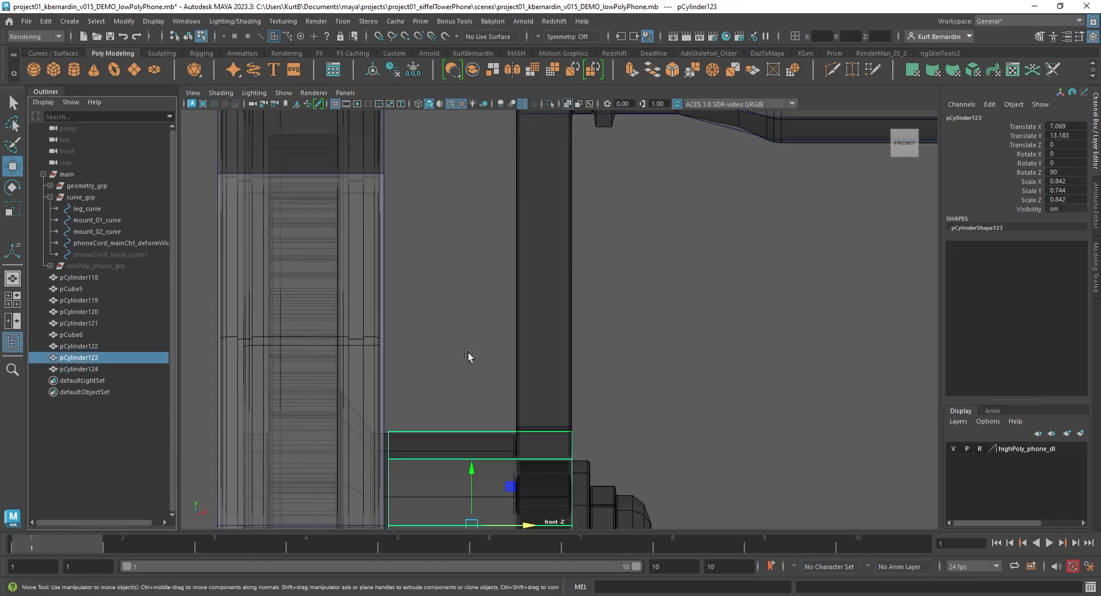
pyautogui.press('f')
pyautogui.scroll(-5, 652, 244)
pyautogui.press('F11')
pyautogui.keyDown('shift'); pyautogui.moveTo(723, 227); pyautogui.dragTo(721, 260, button='right'); pyautogui.keyUp('shift')
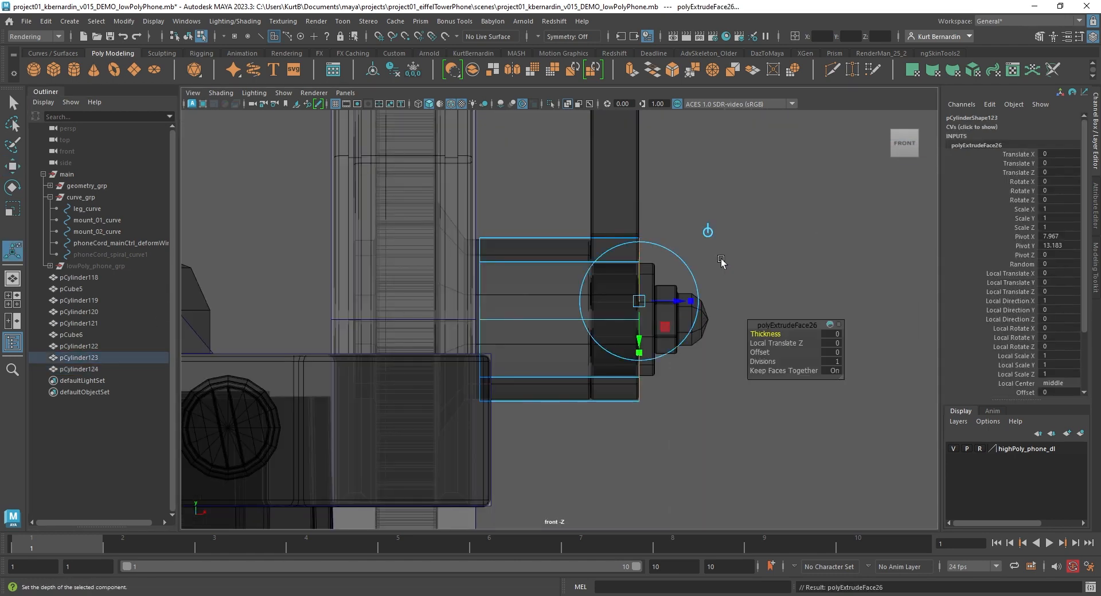
pyautogui.moveTo(694, 319); pyautogui.dragTo(622, 255)
pyautogui.press('r')
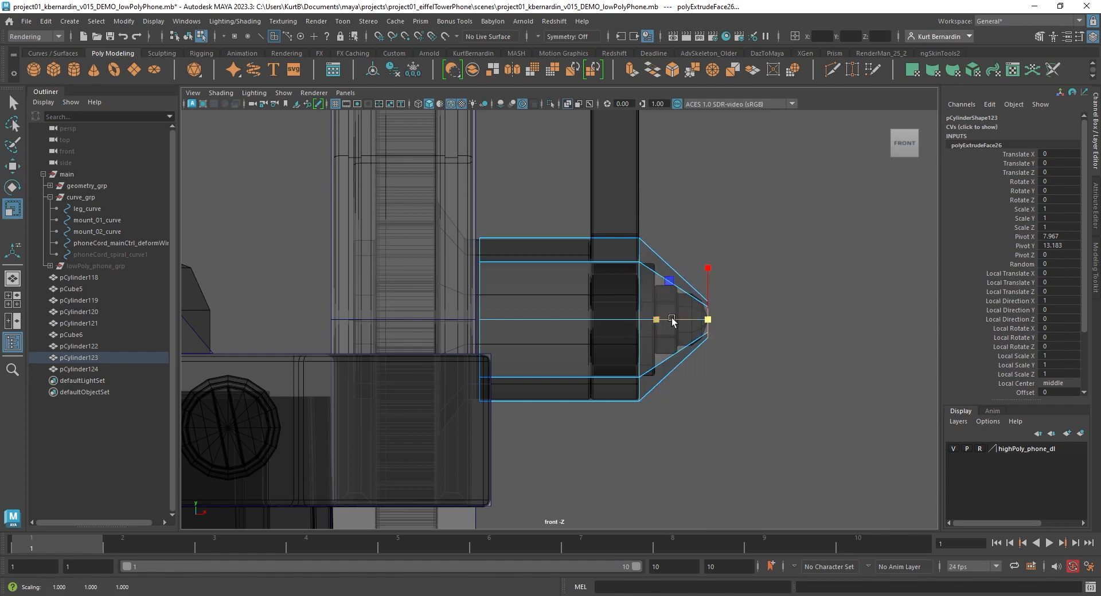
pyautogui.press('w')
# Pull the center vertex of the hub's tapered end outward into a point over the axle nut's tip
pyautogui.press('space')
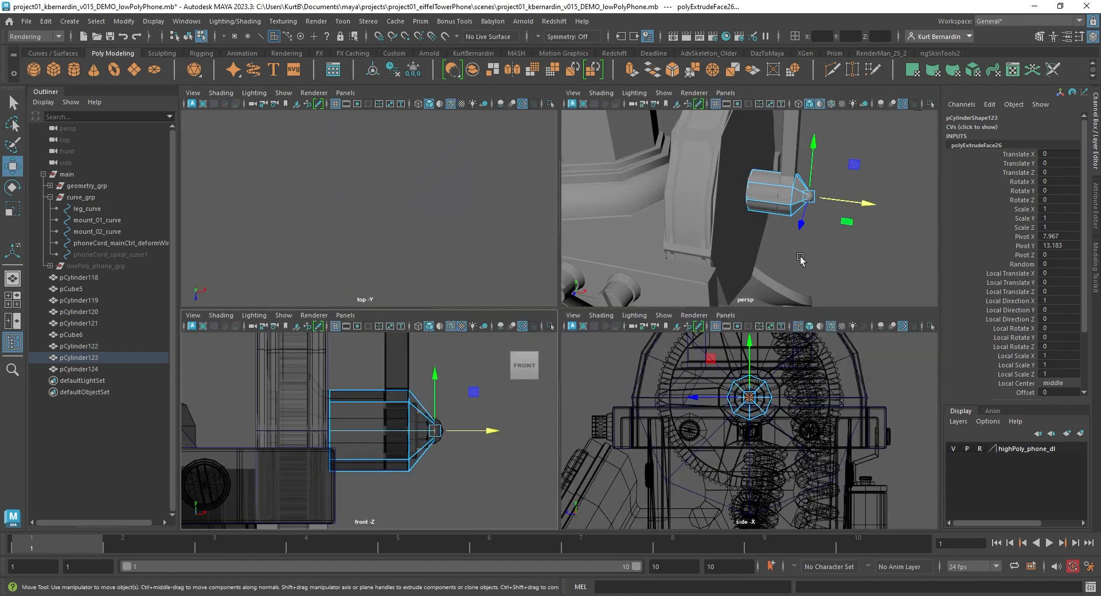
pyautogui.press('space')
pyautogui.press('f')
pyautogui.press('r')
pyautogui.moveTo(696, 253); pyautogui.dragTo(639, 269, button='right')
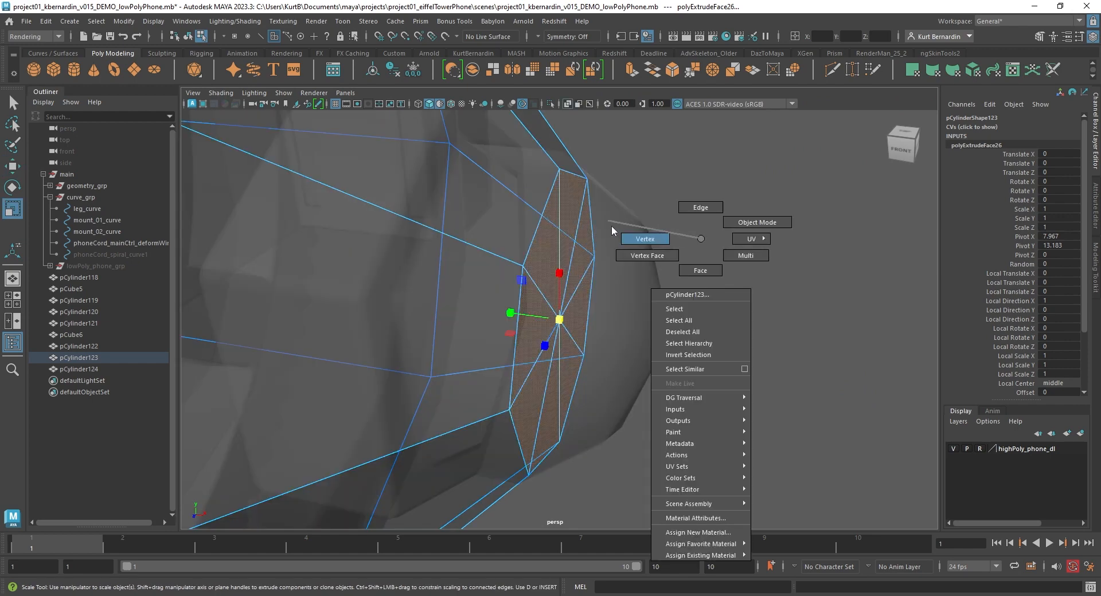
pyautogui.click(559, 318)
pyautogui.keyDown('alt'); pyautogui.moveTo(570, 315); pyautogui.dragTo(628, 291); pyautogui.keyUp('alt')
pyautogui.press('w')
# Select the edge loop just behind the hub's pointed tip and adjust its size and position to the nut
pyautogui.rightClick(611, 216)
pyautogui.moveTo(611, 215); pyautogui.dragTo(611, 186, button='right')
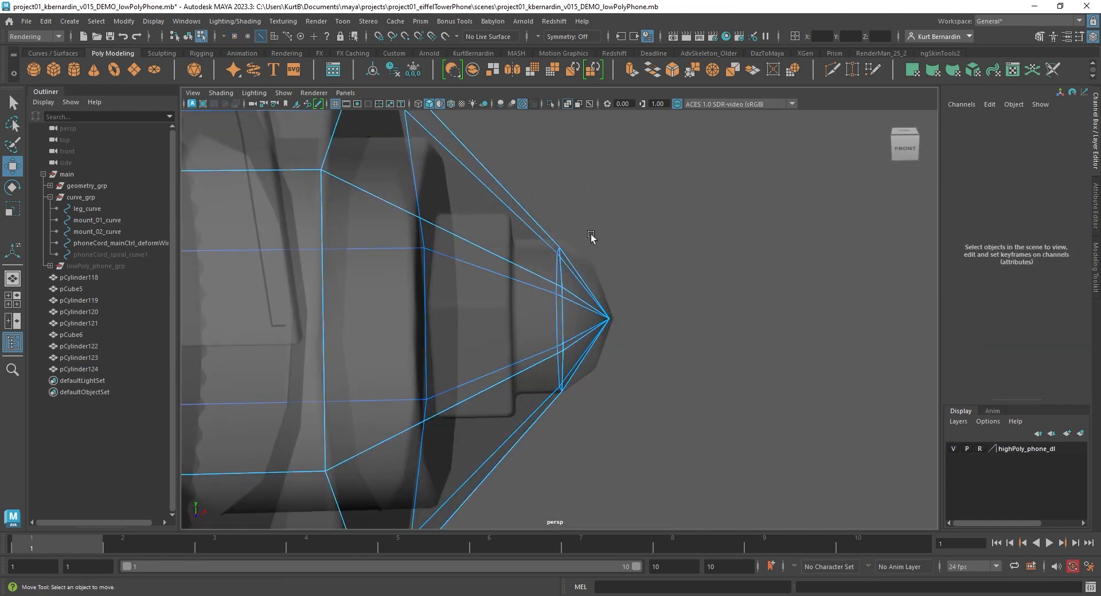
pyautogui.doubleClick(556, 275)
pyautogui.keyDown('alt'); pyautogui.moveTo(573, 314); pyautogui.dragTo(576, 152); pyautogui.keyUp('alt')
pyautogui.press('r')
pyautogui.press('w')
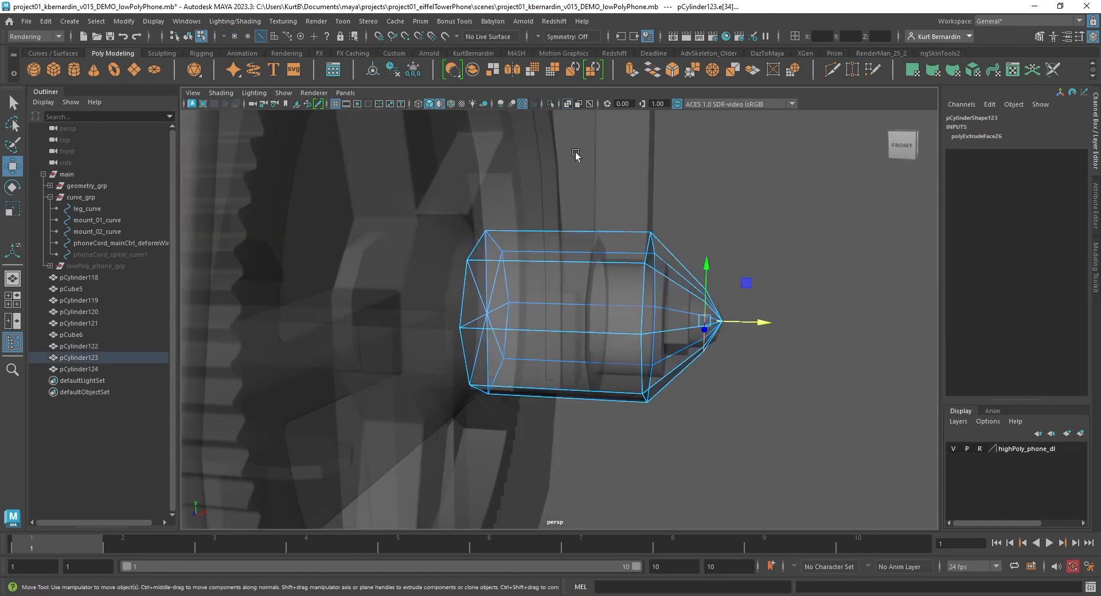
# Fit the wheel cylinder to the inner gear by setting it to Scale X and Z 3.599 and Scale Y 0.319 at X 5.575
pyautogui.click(567, 107)
pyautogui.keyDown('alt'); pyautogui.moveTo(579, 210); pyautogui.dragTo(567, 214); pyautogui.keyUp('alt')
pyautogui.moveTo(573, 247); pyautogui.dragTo(605, 221, button='right')
pyautogui.scroll(-5, 567, 246)
pyautogui.click(458, 286)
pyautogui.moveTo(533, 321)
pyautogui.keyDown('alt'); pyautogui.mouseDown()
pyautogui.moveTo(470, 350)
pyautogui.moveTo(487, 338)
pyautogui.moveTo(451, 331)
pyautogui.moveTo(535, 345)
pyautogui.moveTo(549, 336)
pyautogui.moveTo(543, 304)
pyautogui.moveTo(519, 319)
pyautogui.moveTo(548, 319)
pyautogui.mouseUp(); pyautogui.keyUp('alt')
pyautogui.press('r')
pyautogui.scroll(4, 550, 336)
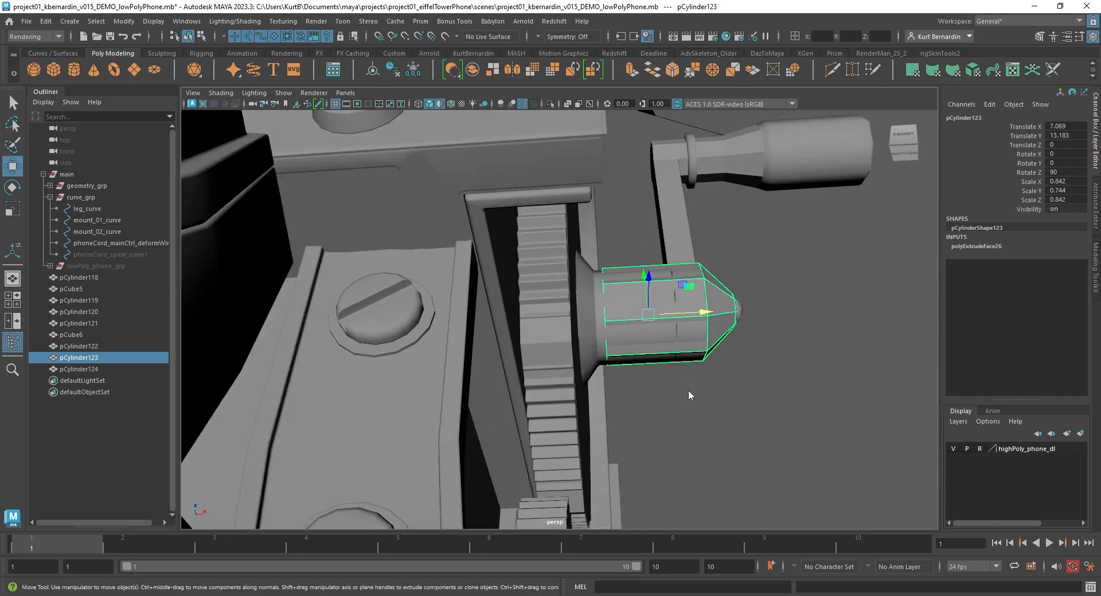
# Extrude the hub's inner end faces into a wider flange matching the high-poly collar, and delete the hidden end cap faces
pyautogui.moveTo(688, 268); pyautogui.dragTo(687, 313, button='right')
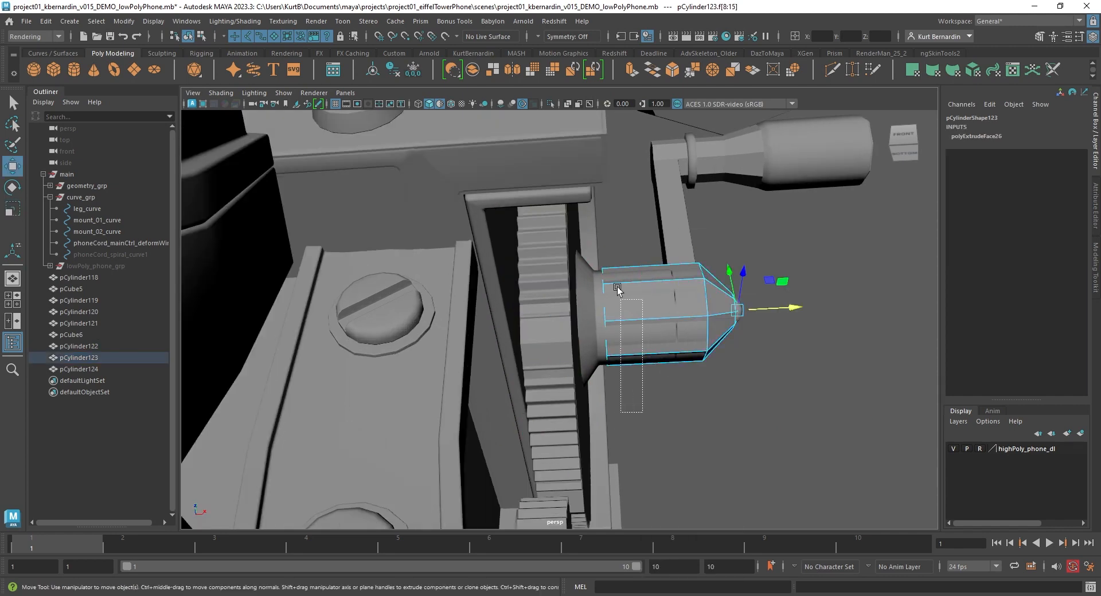
pyautogui.moveTo(618, 288); pyautogui.dragTo(590, 314)
pyautogui.press('f')
pyautogui.scroll(-2, 590, 315)
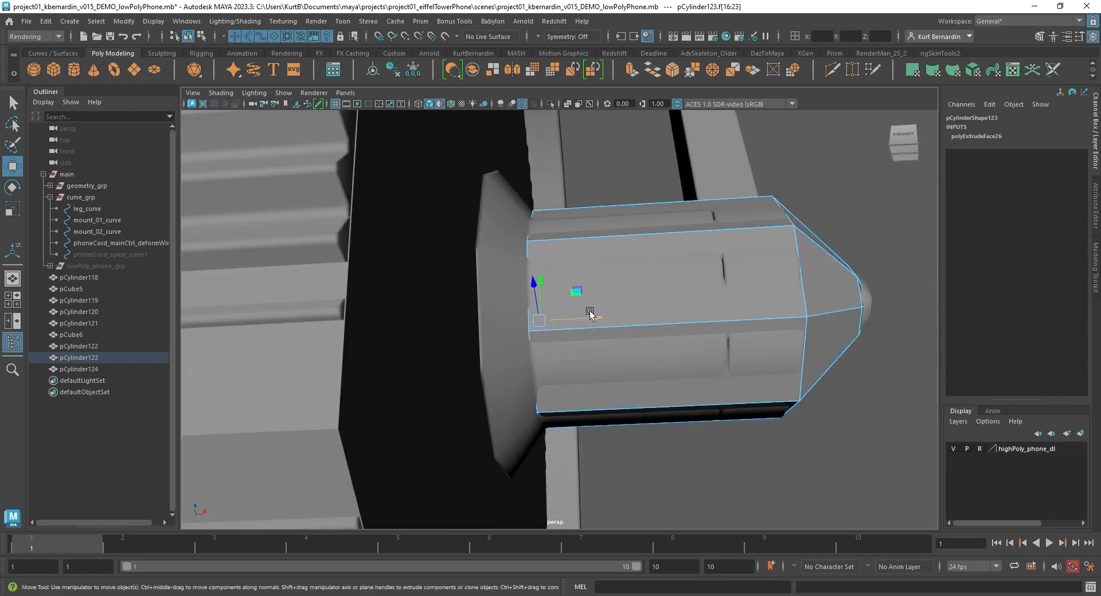
pyautogui.keyDown('shift'); pyautogui.moveTo(564, 313); pyautogui.dragTo(553, 317, button='right'); pyautogui.keyUp('shift')
pyautogui.press('r')
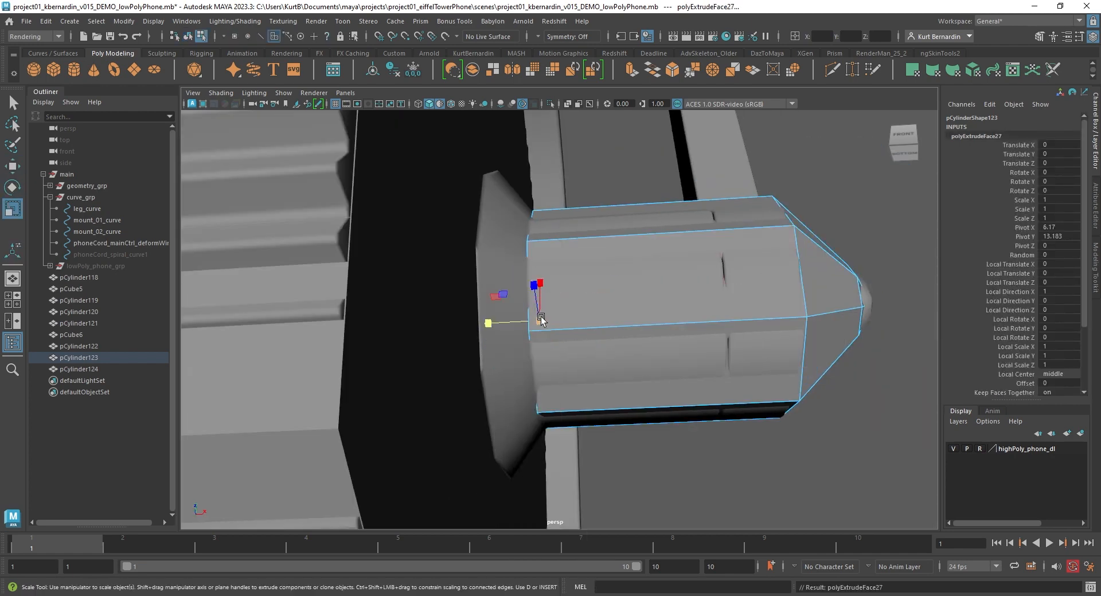
pyautogui.moveTo(541, 320)
pyautogui.mouseDown()
pyautogui.moveTo(597, 317)
pyautogui.moveTo(527, 323)
pyautogui.mouseUp()
pyautogui.press('w')
pyautogui.press('e')
pyautogui.press('r')
pyautogui.press('w')
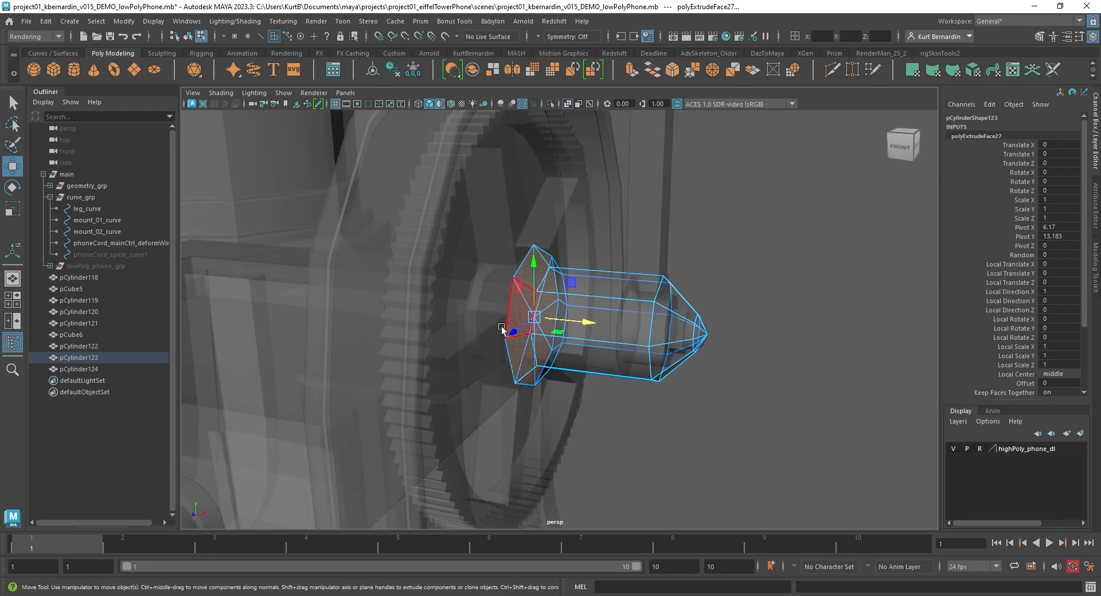
pyautogui.click(502, 328)
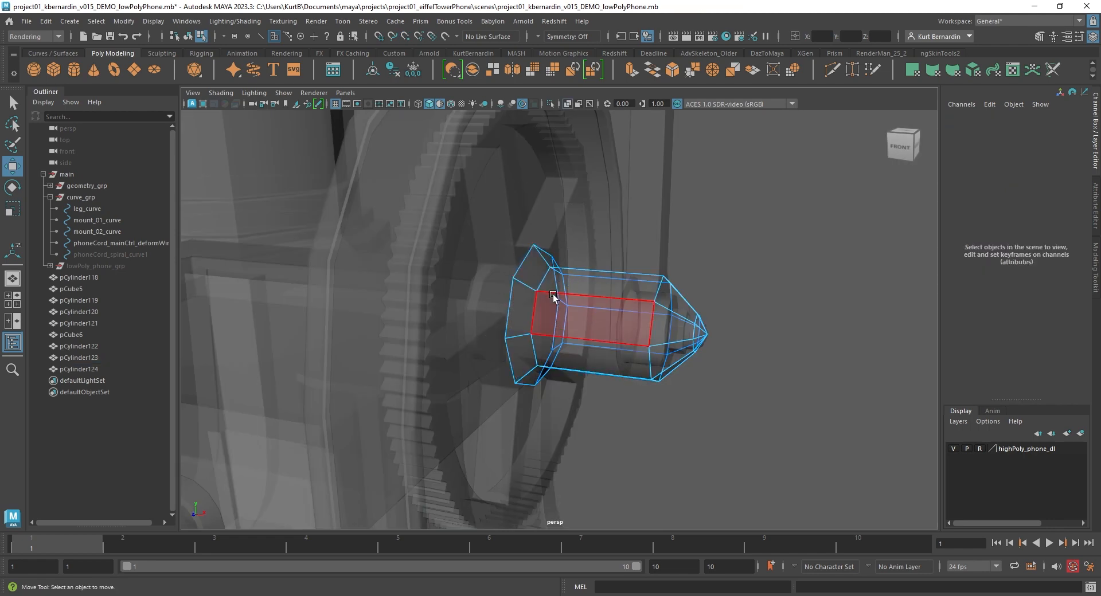
# Duplicate the gear cylinder and scale the copy up uniformly to 4.491 in X and Z for the wheel housing
pyautogui.scroll(-4, 554, 296)
pyautogui.keyDown('alt'); pyautogui.moveTo(552, 294); pyautogui.dragTo(520, 274); pyautogui.keyUp('alt')
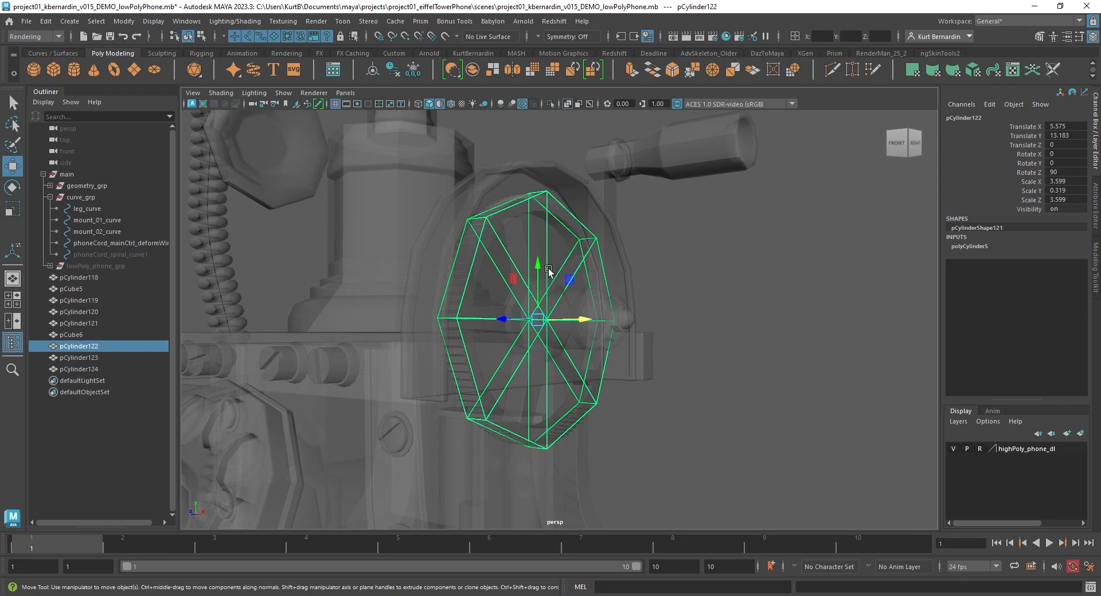
pyautogui.hotkey('ctrl', 'd')
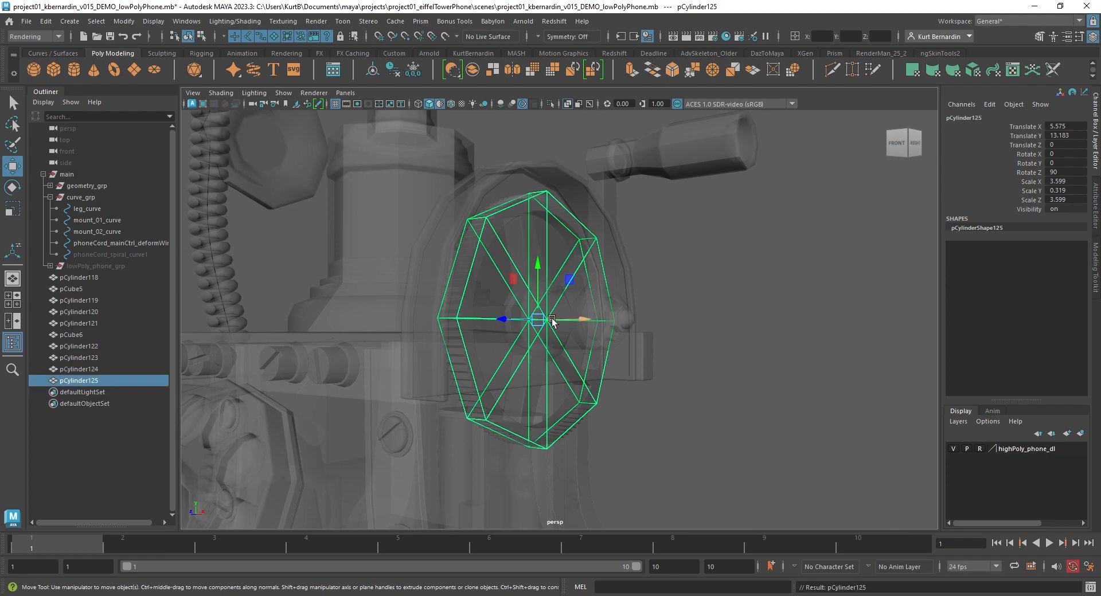
pyautogui.keyDown('alt'); pyautogui.moveTo(551, 318); pyautogui.dragTo(579, 312); pyautogui.keyUp('alt')
pyautogui.press('e')
pyautogui.press('r')
# Widen the housing cylinder to a Scale Y of 0.682 to match the housing's thickness in the front view
pyautogui.press('space')
pyautogui.press('space')
pyautogui.press('f')
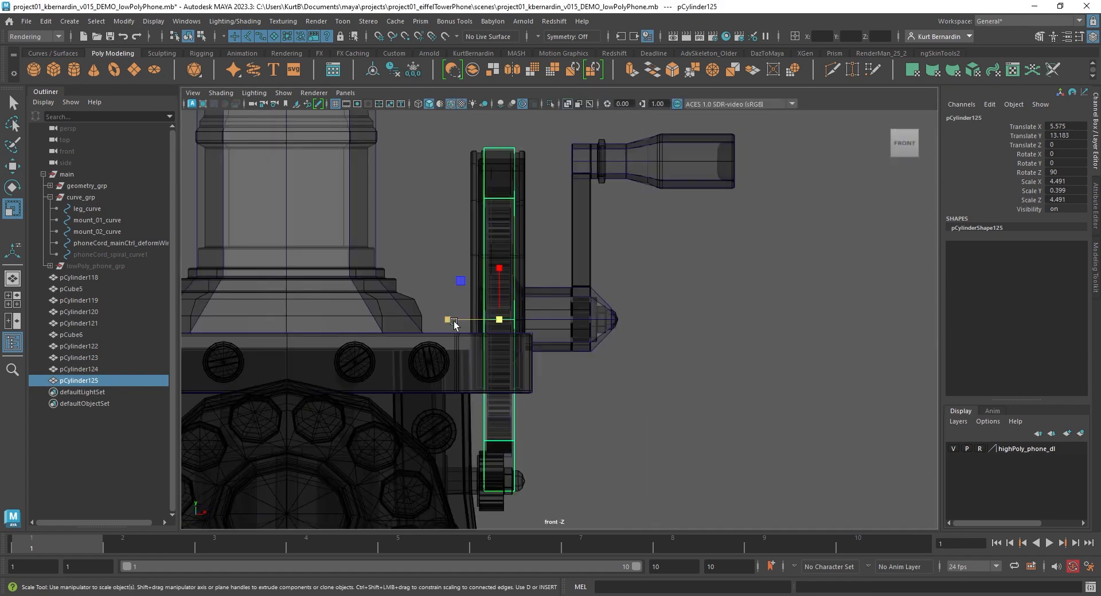
pyautogui.moveTo(453, 324); pyautogui.dragTo(413, 317)
pyautogui.press('space')
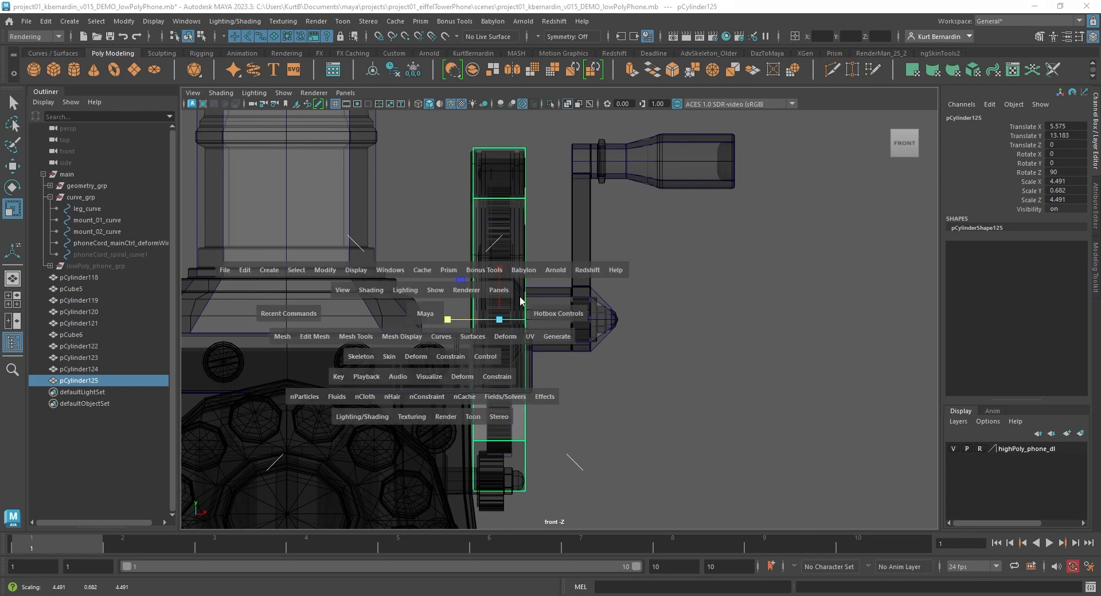
pyautogui.press('space')
# Isolate the housing cylinder and delete its lower half, rim and outer cap faces, leaving only the upper half of the inner cap
pyautogui.keyDown('alt'); pyautogui.moveTo(662, 208); pyautogui.dragTo(533, 174); pyautogui.keyUp('alt')
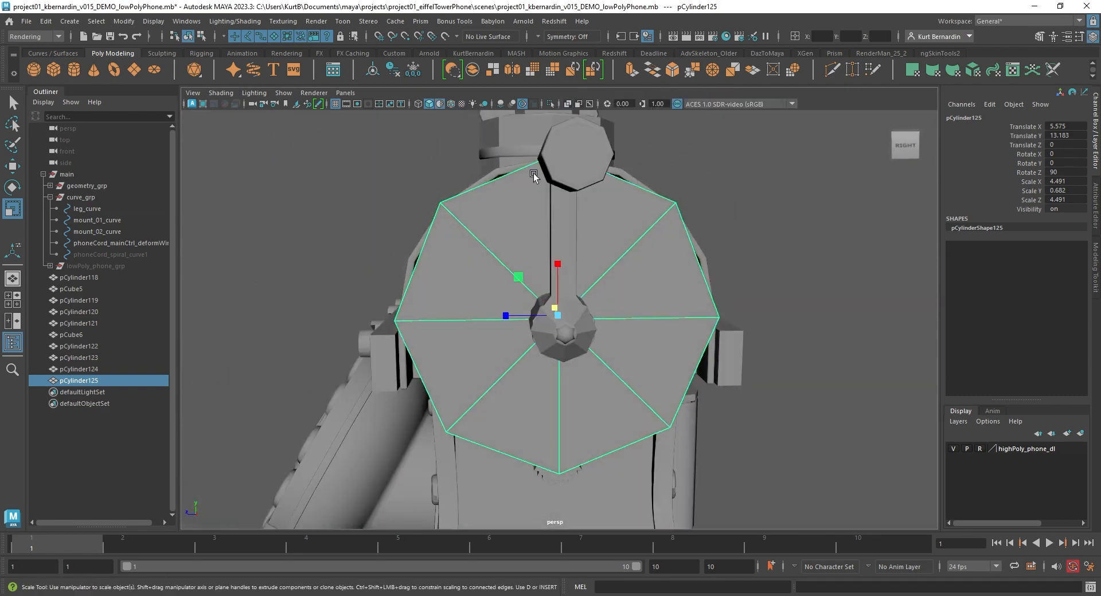
pyautogui.click(551, 105)
pyautogui.press('q')
pyautogui.moveTo(492, 241); pyautogui.dragTo(491, 272, button='right')
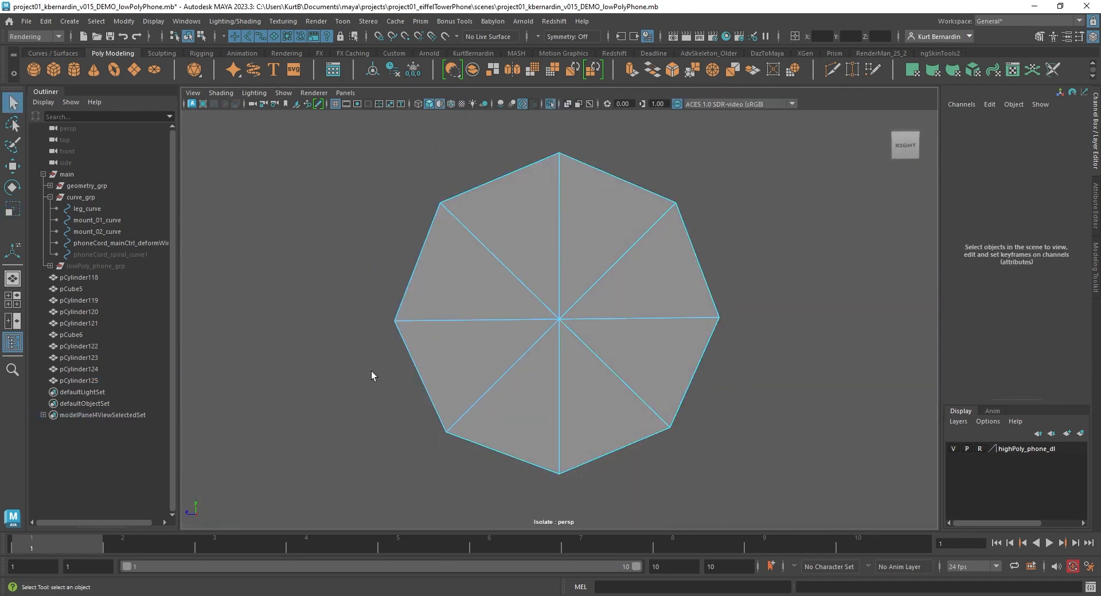
pyautogui.keyDown('alt'); pyautogui.moveTo(758, 495); pyautogui.dragTo(637, 299); pyautogui.keyUp('alt')
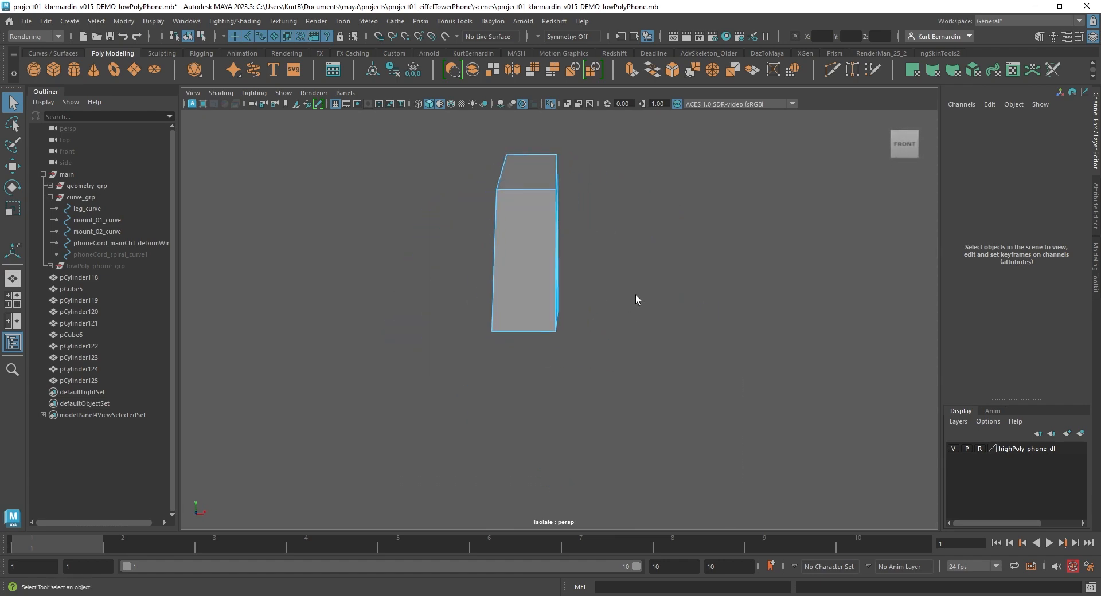
pyautogui.moveTo(635, 394); pyautogui.dragTo(531, 146)
pyautogui.press('Delete')
# Extrude the bottom edges of the housing's half cap straight down toward the base plate of the high-poly model
pyautogui.moveTo(531, 218); pyautogui.dragTo(524, 238, button='right')
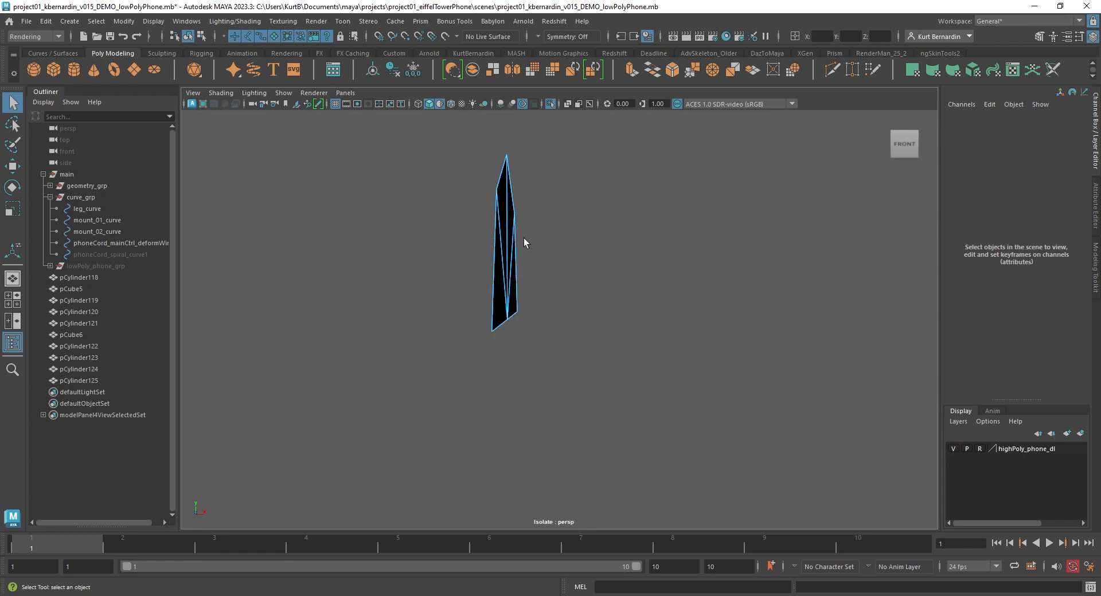
pyautogui.doubleClick(519, 245)
pyautogui.keyDown('alt'); pyautogui.moveTo(520, 246); pyautogui.dragTo(423, 266); pyautogui.keyUp('alt')
pyautogui.moveTo(618, 266); pyautogui.dragTo(618, 242, button='right')
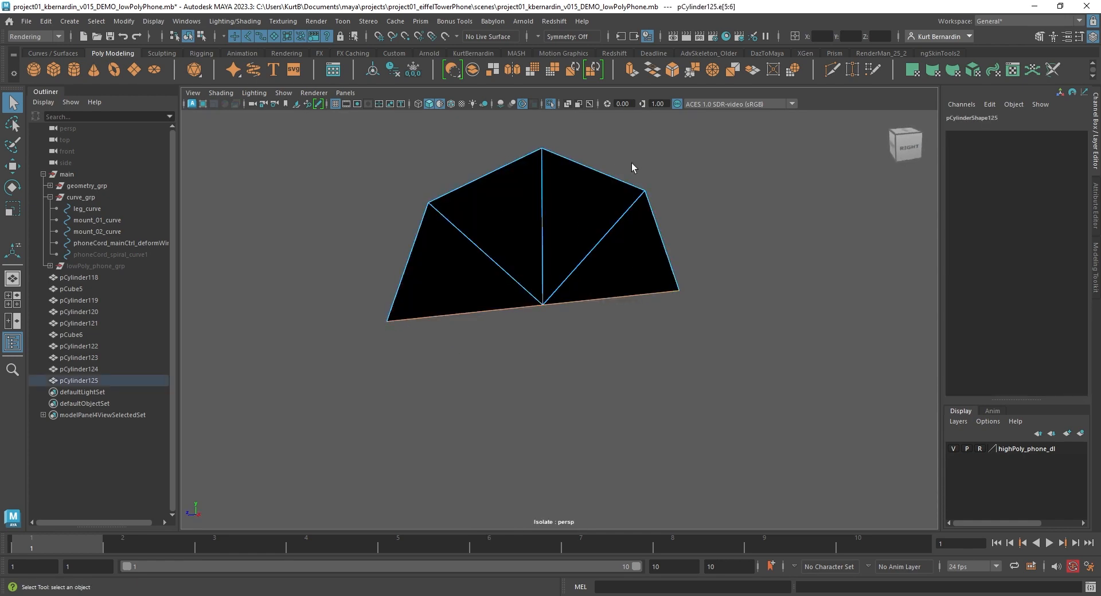
pyautogui.click(549, 103)
pyautogui.keyDown('alt'); pyautogui.moveTo(558, 277); pyautogui.dragTo(566, 268); pyautogui.keyUp('alt')
pyautogui.keyDown('shift'); pyautogui.moveTo(566, 268); pyautogui.dragTo(565, 295, button='right'); pyautogui.keyUp('shift')
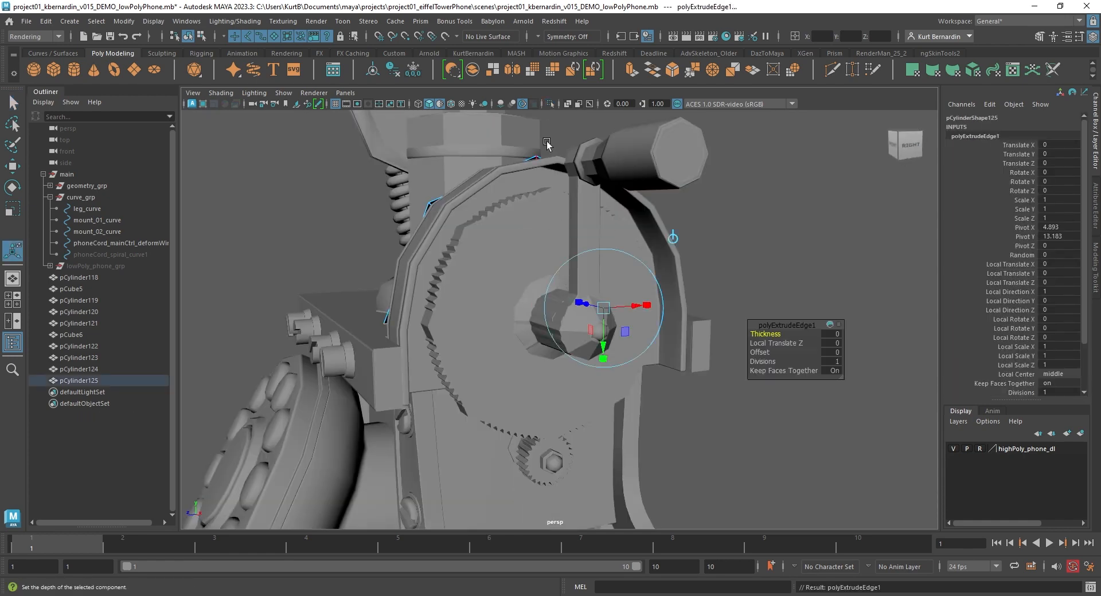
pyautogui.click(567, 104)
pyautogui.press('w')
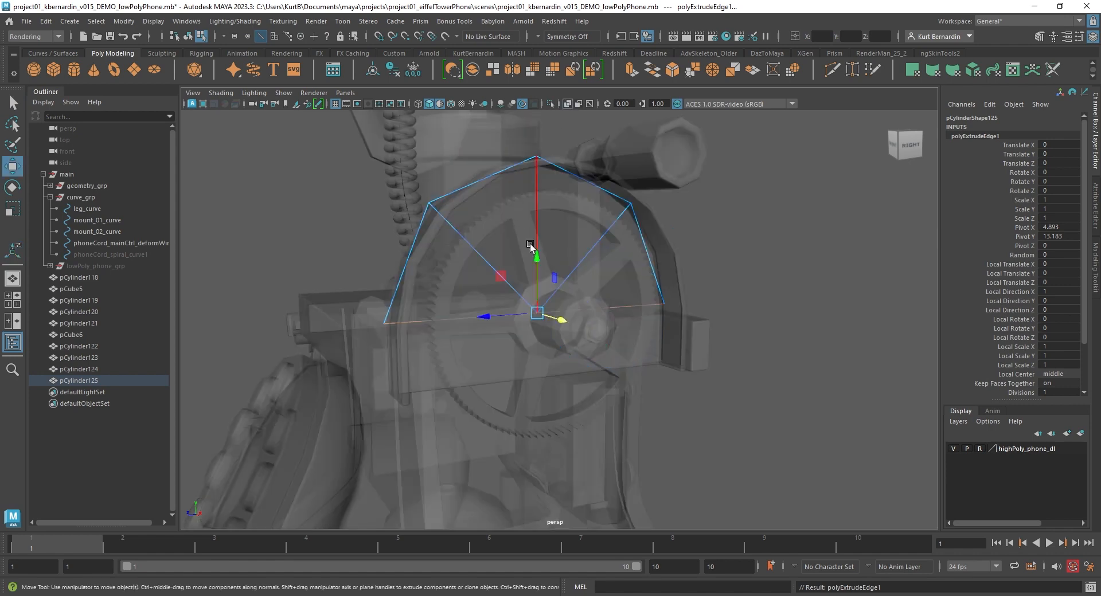
pyautogui.moveTo(537, 255)
pyautogui.mouseDown()
pyautogui.moveTo(538, 281)
pyautogui.moveTo(457, 290)
pyautogui.moveTo(590, 290)
pyautogui.mouseUp()
# Extrude the cap's outer border edges, excluding the bottom ones, outward in X across the width of the high-poly housing rim
pyautogui.doubleClick(635, 312)
pyautogui.press('q')
pyautogui.keyDown('ctrl'); pyautogui.moveTo(463, 416); pyautogui.dragTo(546, 346); pyautogui.keyUp('ctrl')
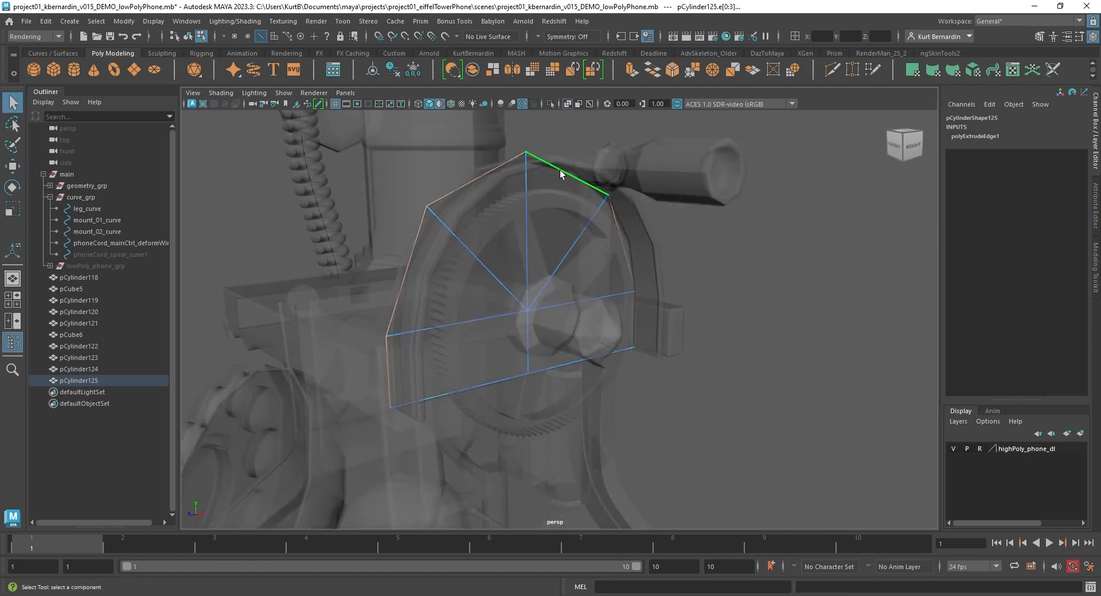
pyautogui.keyDown('alt'); pyautogui.moveTo(463, 188); pyautogui.dragTo(576, 156); pyautogui.keyUp('alt')
pyautogui.keyDown('shift'); pyautogui.moveTo(576, 156); pyautogui.dragTo(574, 179, button='right'); pyautogui.keyUp('shift')
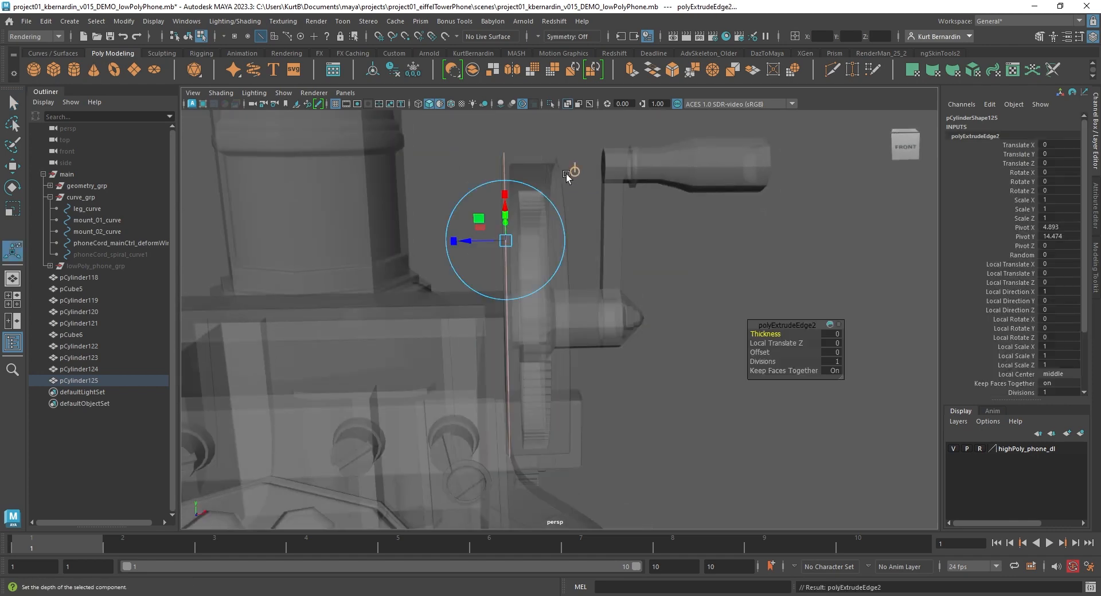
pyautogui.press('w')
pyautogui.press('v')
pyautogui.moveTo(560, 272)
pyautogui.mouseDown()
pyautogui.moveTo(573, 171)
pyautogui.moveTo(546, 191)
pyautogui.moveTo(418, 230)
pyautogui.mouseUp()
pyautogui.click(567, 104)
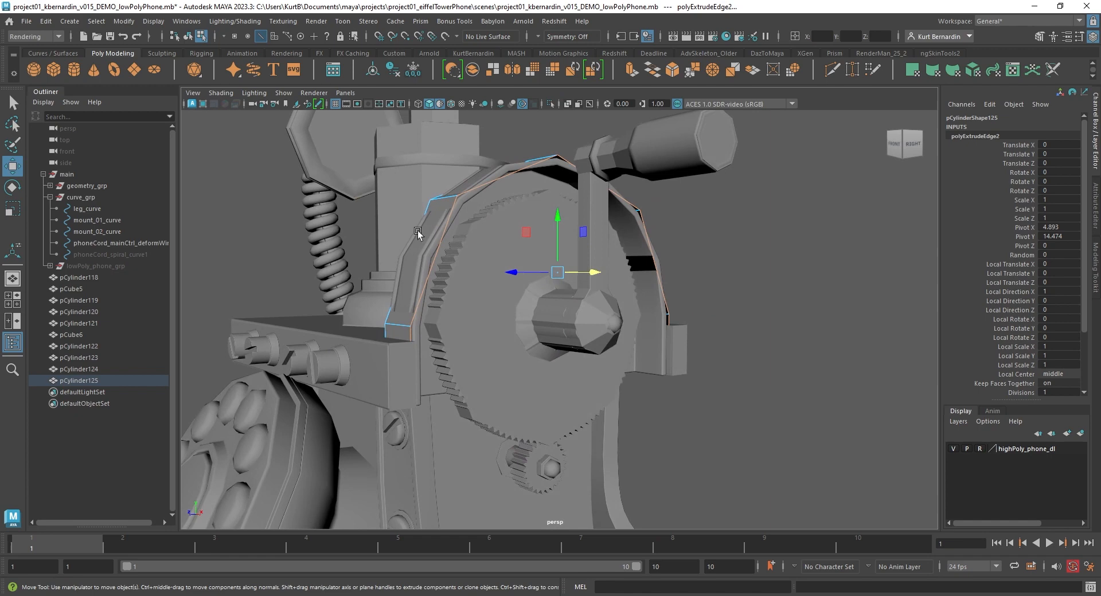
# Isolate the housing and extrude all its faces with a thickness of -0.2 to give the shell solid walls
pyautogui.click(108, 381)
pyautogui.click(550, 104)
pyautogui.moveTo(532, 211)
pyautogui.keyDown('alt'); pyautogui.mouseDown()
pyautogui.moveTo(624, 205)
pyautogui.moveTo(548, 210)
pyautogui.mouseUp(); pyautogui.keyUp('alt')
pyautogui.press('q')
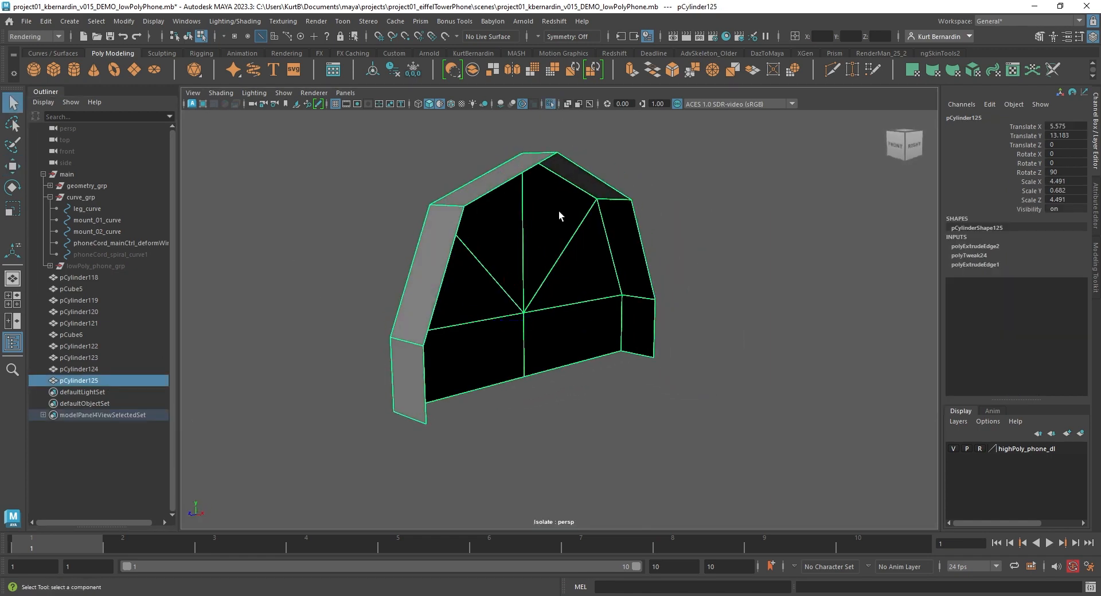
pyautogui.moveTo(559, 211); pyautogui.dragTo(567, 272, button='right')
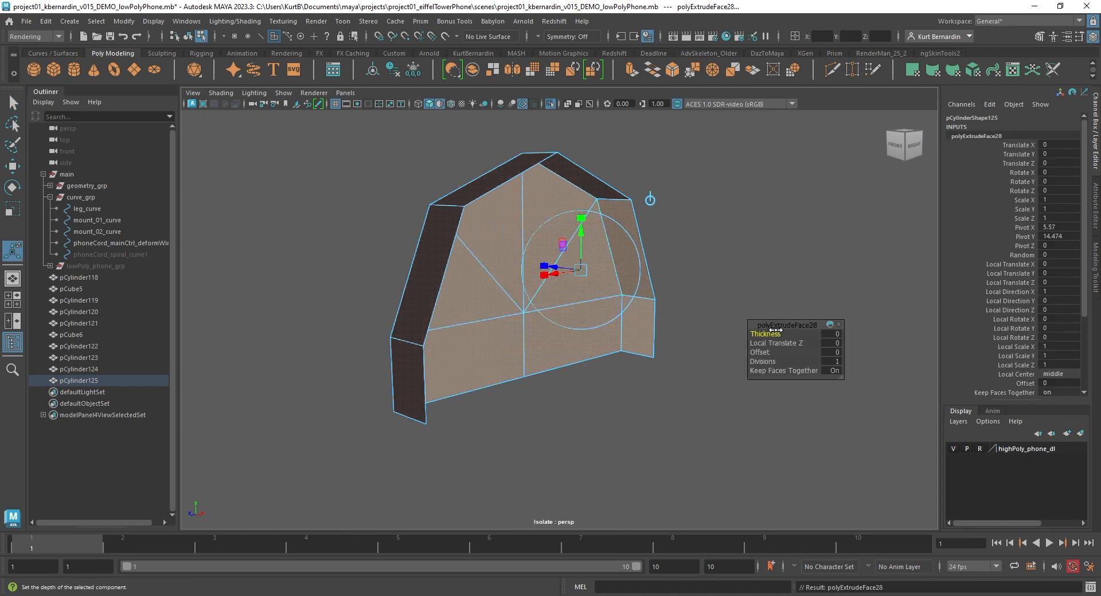
pyautogui.moveTo(772, 334); pyautogui.dragTo(771, 334)
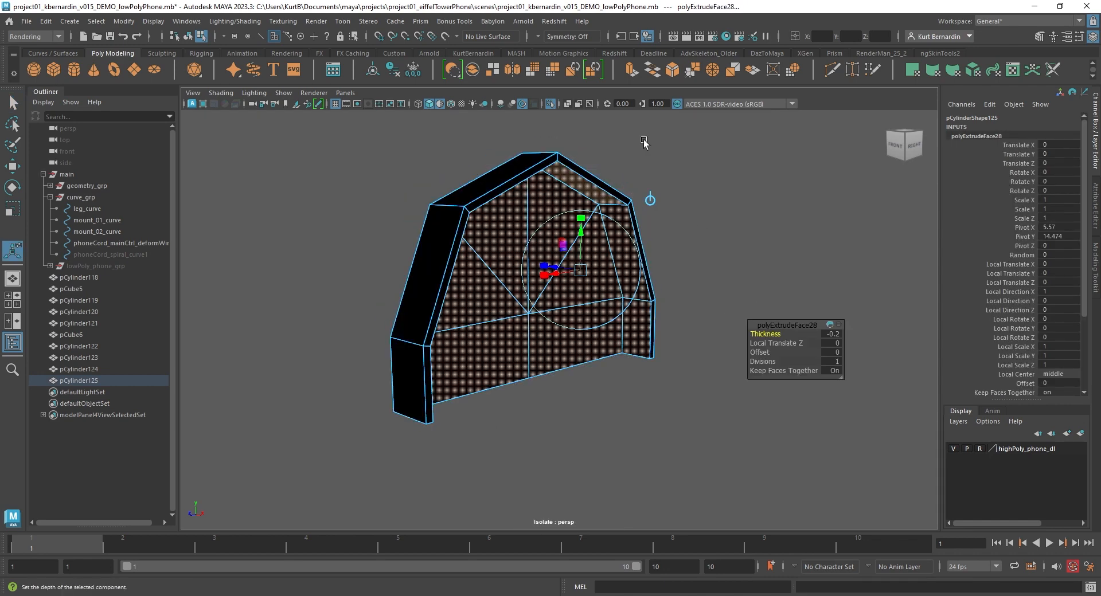
# Show the full phone again, switch to the Modeling menu set, and reverse the normals of the housing shell
pyautogui.click(552, 104)
pyautogui.keyDown('alt'); pyautogui.moveTo(573, 393); pyautogui.dragTo(608, 395); pyautogui.keyUp('alt')
pyautogui.press('F8')
pyautogui.press('q')
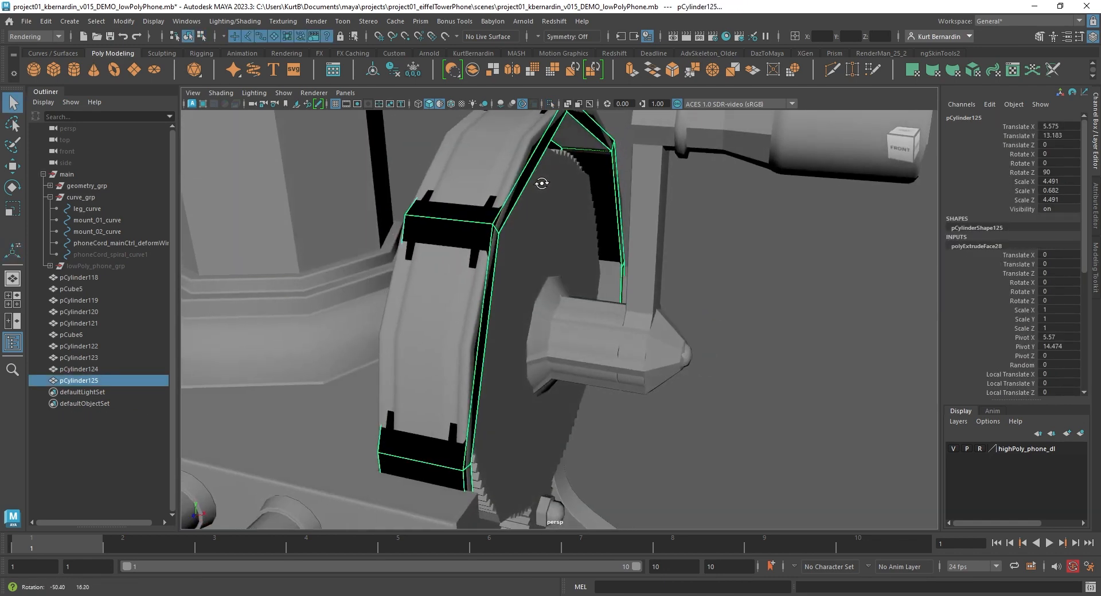
pyautogui.keyDown('alt'); pyautogui.moveTo(541, 181); pyautogui.dragTo(551, 269); pyautogui.keyUp('alt')
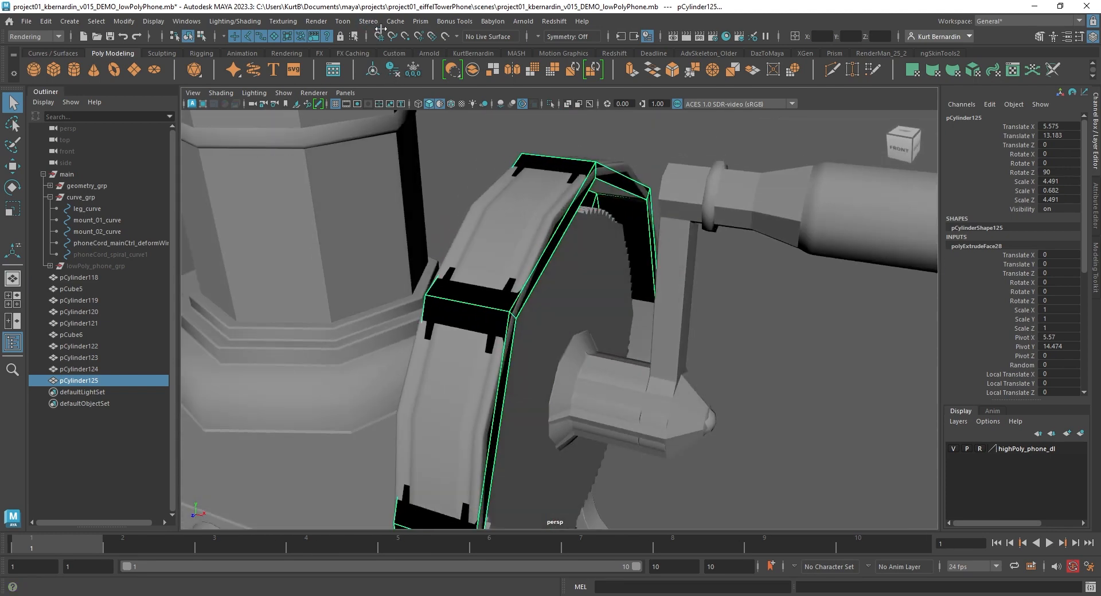
pyautogui.click(35, 36)
pyautogui.click(29, 49)
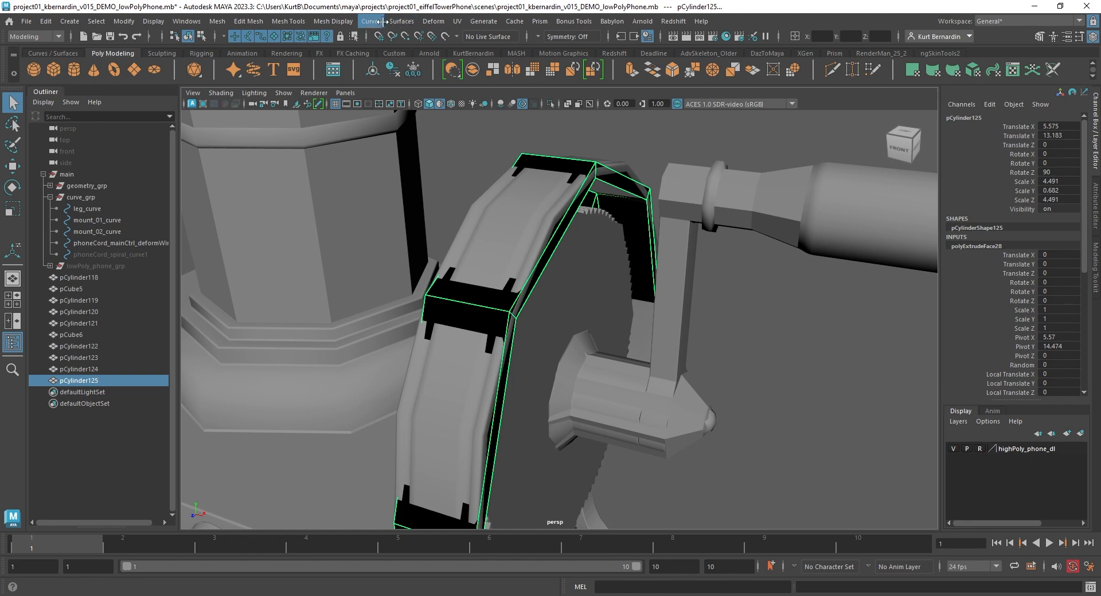
pyautogui.click(333, 21)
pyautogui.click(347, 74)
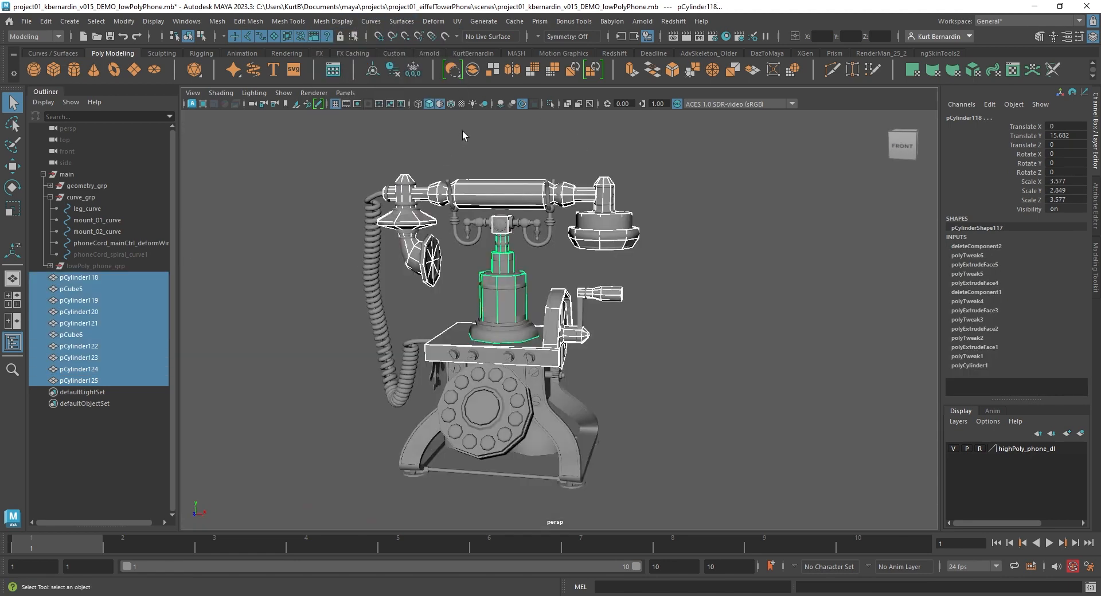
# Examine all low-poly pieces in isolation and compare them with the high-poly phone
pyautogui.click(551, 104)
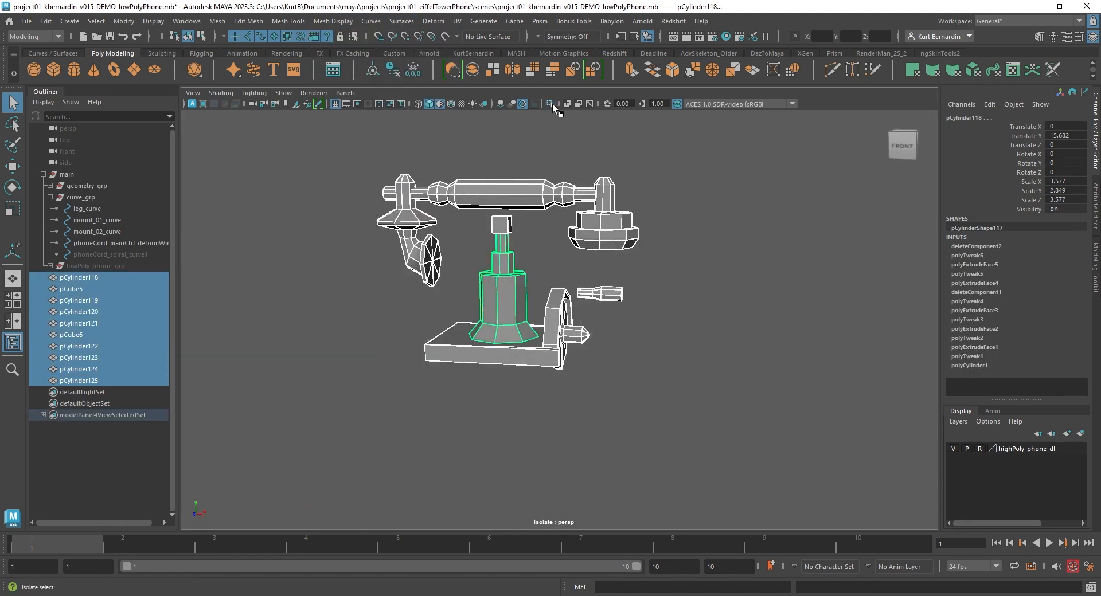
pyautogui.click(552, 105)
pyautogui.keyDown('alt'); pyautogui.moveTo(524, 268); pyautogui.dragTo(450, 309); pyautogui.keyUp('alt')
pyautogui.scroll(3, 450, 329)
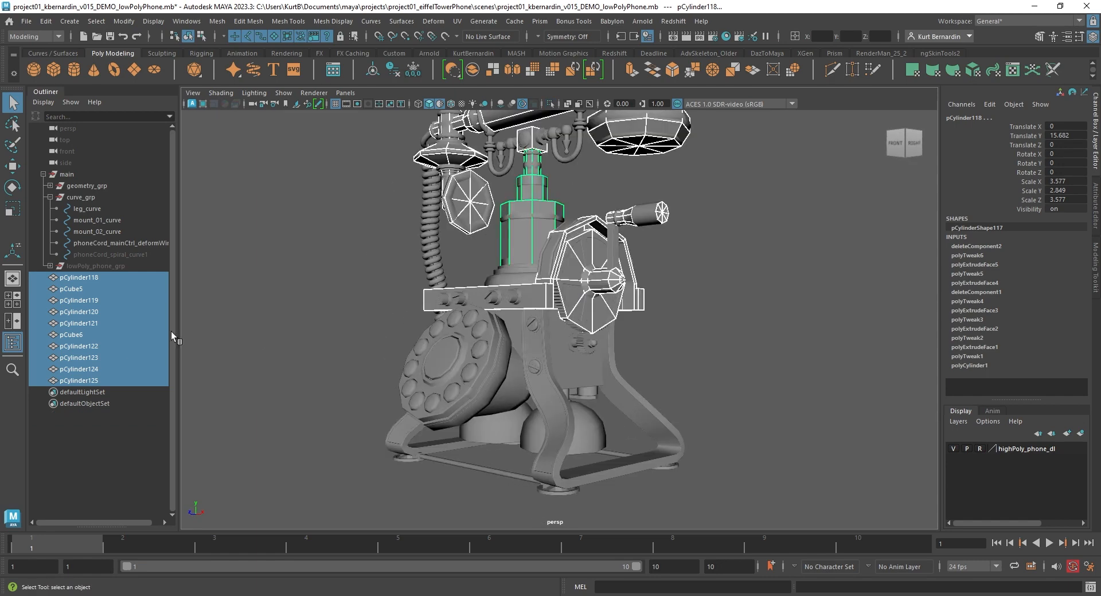
pyautogui.scroll(4, 454, 333)
# Create a polygon cube for the body below the base plate, scaled uniformly to 6.476 and raised to Translate Y 8.492
pyautogui.click(53, 70)
pyautogui.scroll(-5, 421, 401)
pyautogui.press('space')
pyautogui.scroll(-4, 421, 487)
pyautogui.press('space')
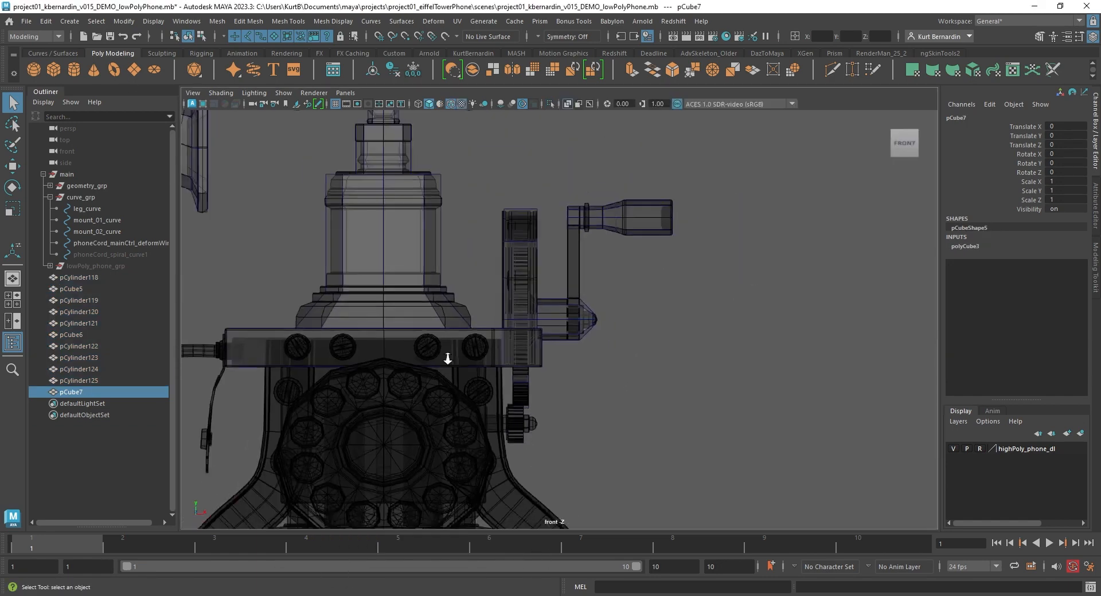
pyautogui.scroll(-8, 473, 351)
pyautogui.scroll(1, 482, 390)
pyautogui.press('w')
pyautogui.press('r')
pyautogui.moveTo(486, 458); pyautogui.dragTo(530, 441)
pyautogui.press('w')
pyautogui.moveTo(483, 414); pyautogui.dragTo(514, 365)
pyautogui.press('r')
# Adjust the cube's Z scale to fit the high-poly body between the legs, then isolate it and delete its hidden face
pyautogui.press('space')
pyautogui.press('space')
pyautogui.press('f')
pyautogui.scroll(-4, 658, 251)
pyautogui.keyDown('alt'); pyautogui.moveTo(636, 279); pyautogui.dragTo(539, 261); pyautogui.keyUp('alt')
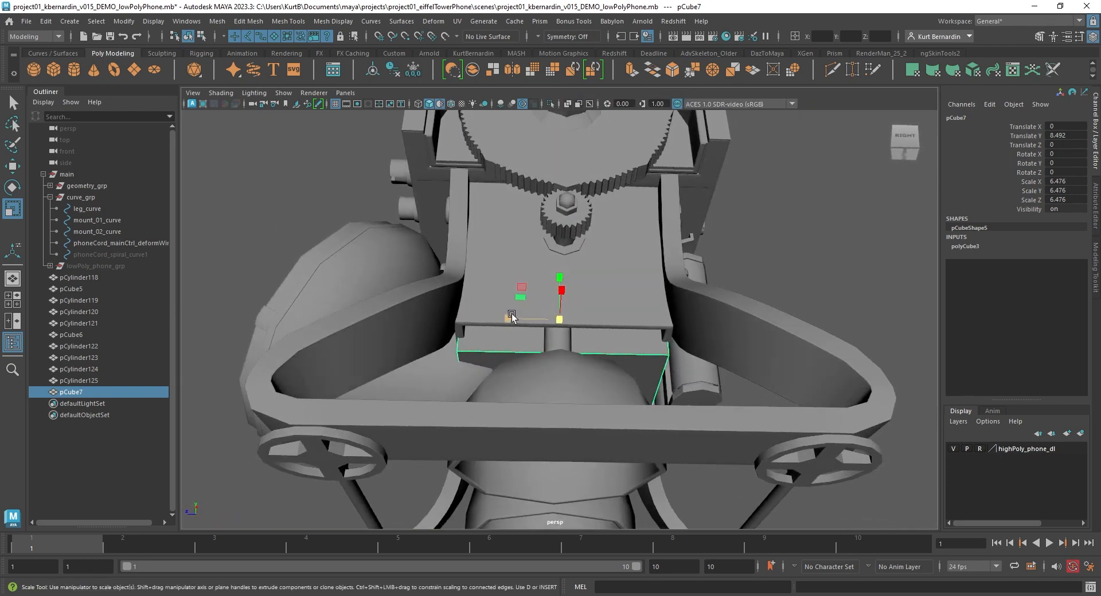
pyautogui.moveTo(512, 317); pyautogui.dragTo(579, 332)
pyautogui.keyDown('alt'); pyautogui.moveTo(579, 332); pyautogui.dragTo(591, 277, button='middle'); pyautogui.keyUp('alt')
pyautogui.hotkey('ctrl', '1')
pyautogui.press('f')
pyautogui.keyDown('alt'); pyautogui.moveTo(591, 277); pyautogui.dragTo(608, 315); pyautogui.keyUp('alt')
pyautogui.moveTo(541, 153); pyautogui.dragTo(542, 184, button='right')
pyautogui.click(555, 263)
pyautogui.press('Delete')
pyautogui.click(550, 106)
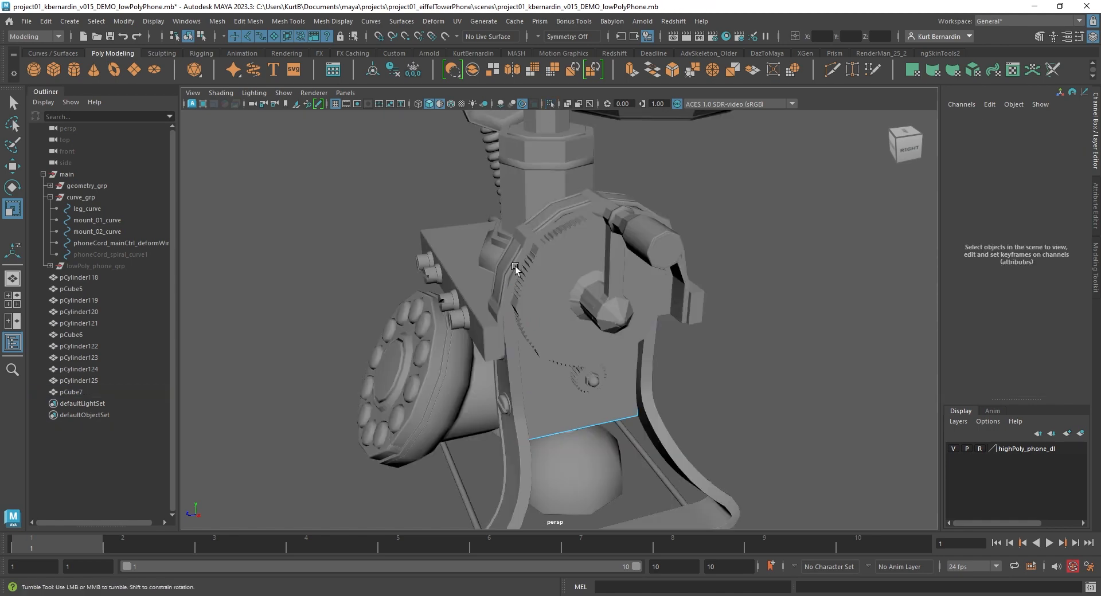
# Create a polygon sphere for the bell with Subdivisions Axis and Subdivisions Height both set to 8
pyautogui.keyDown('alt'); pyautogui.moveTo(514, 266); pyautogui.dragTo(590, 240); pyautogui.keyUp('alt')
pyautogui.click(35, 75)
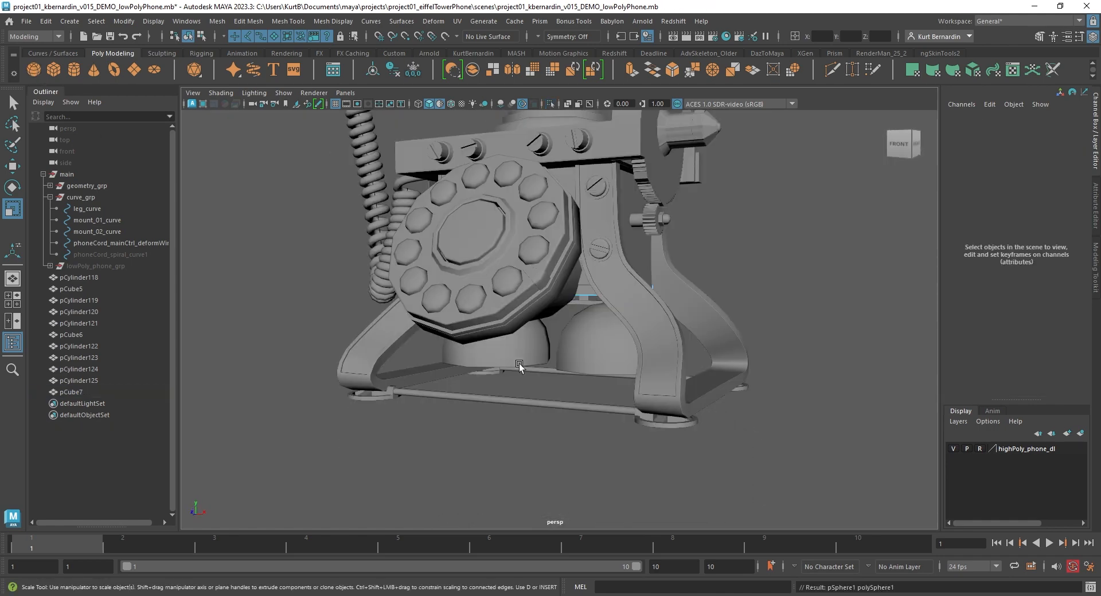
pyautogui.keyDown('alt'); pyautogui.moveTo(519, 366); pyautogui.dragTo(549, 388); pyautogui.keyUp('alt')
pyautogui.click(970, 247)
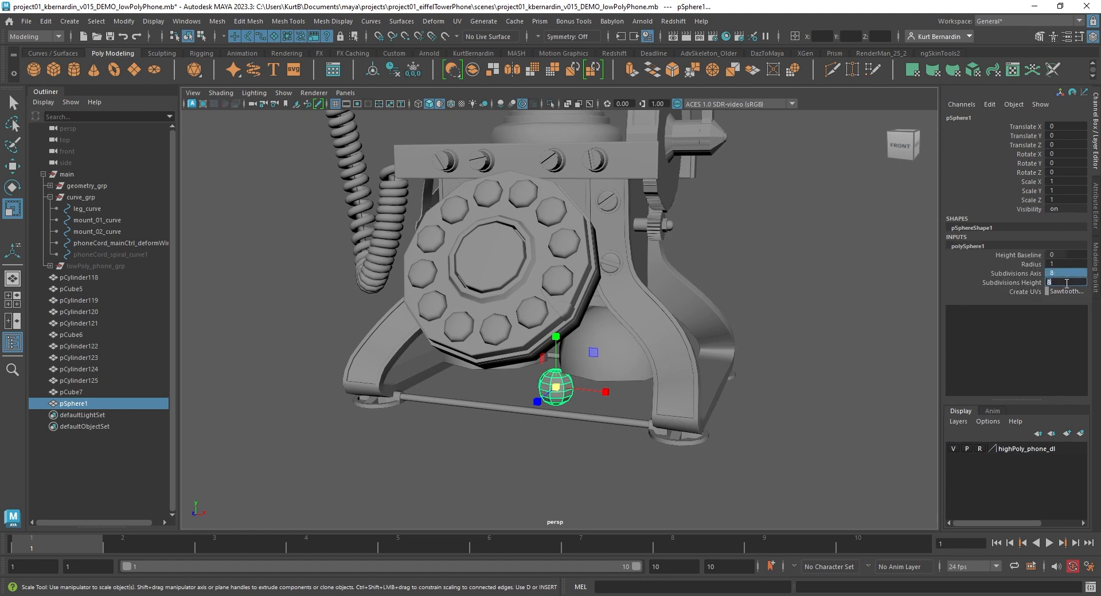
pyautogui.keyDown('alt'); pyautogui.moveTo(460, 348); pyautogui.dragTo(499, 322); pyautogui.keyUp('alt')
# Place the sphere over one bell at Translate X -3.471 and Y 1.481 in the front view, scaled uniformly to 3.317
pyautogui.press('space')
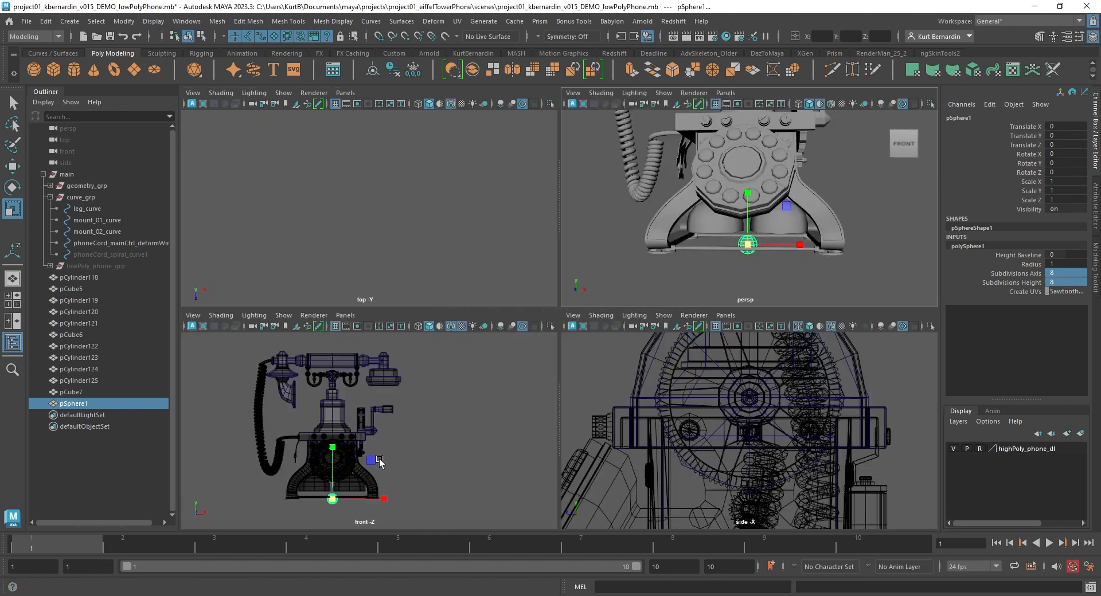
pyautogui.press('f')
pyautogui.press('space')
pyautogui.press('w')
pyautogui.moveTo(613, 323); pyautogui.dragTo(521, 323)
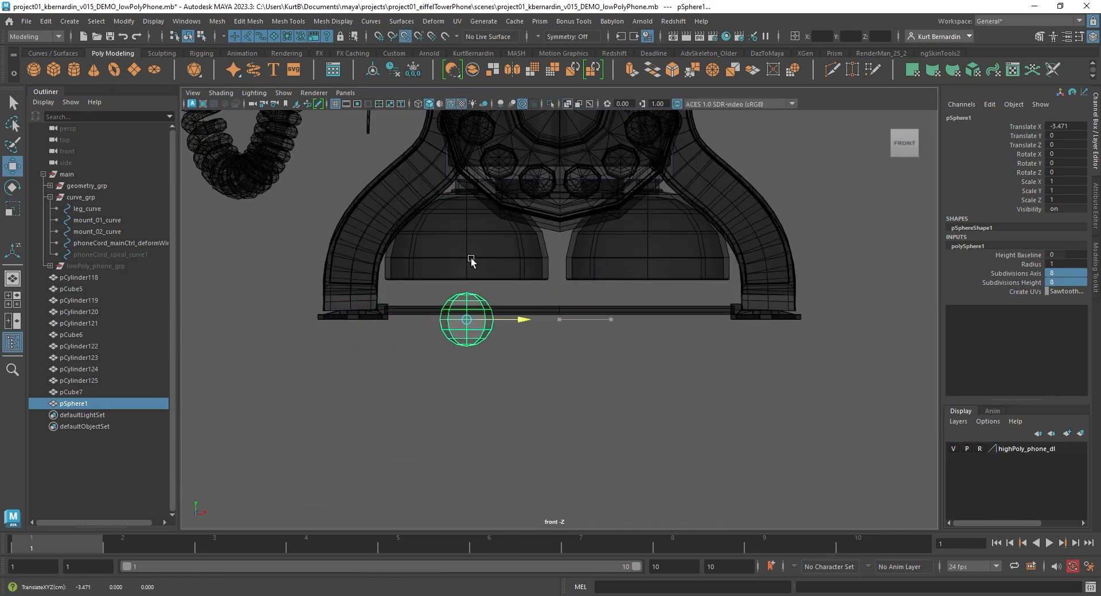
pyautogui.moveTo(466, 289); pyautogui.dragTo(569, 260)
pyautogui.press('r')
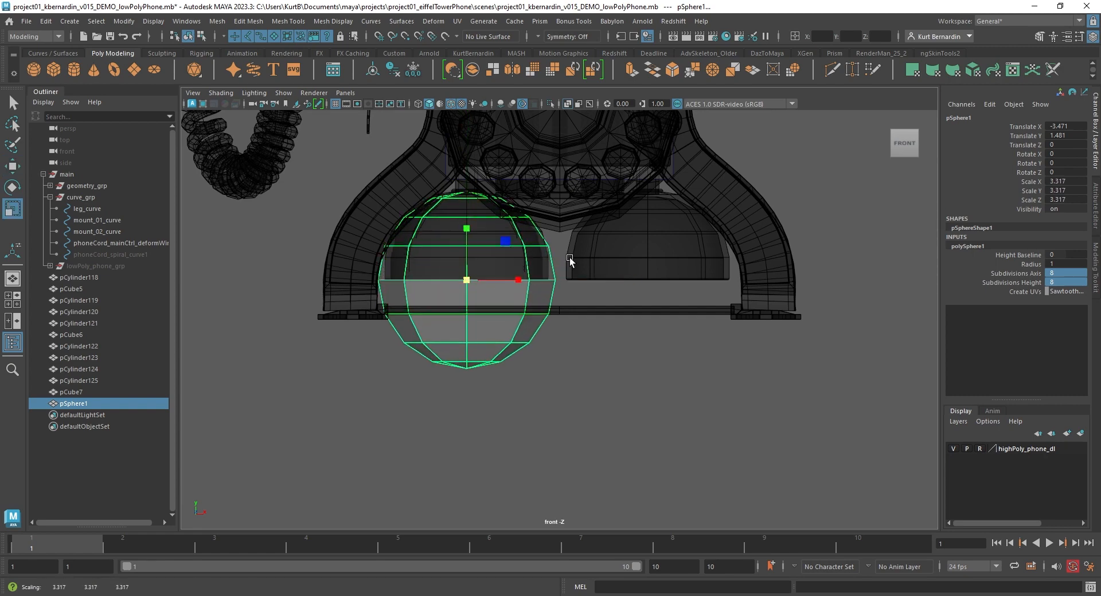
# Refit the sphere to the bell with Translate Y 2.327, X and Z scale 3.037, and Scale Y 2.497
pyautogui.keyDown('alt'); pyautogui.moveTo(528, 262); pyautogui.dragTo(610, 304, button='middle'); pyautogui.keyUp('alt')
pyautogui.scroll(3, 611, 297)
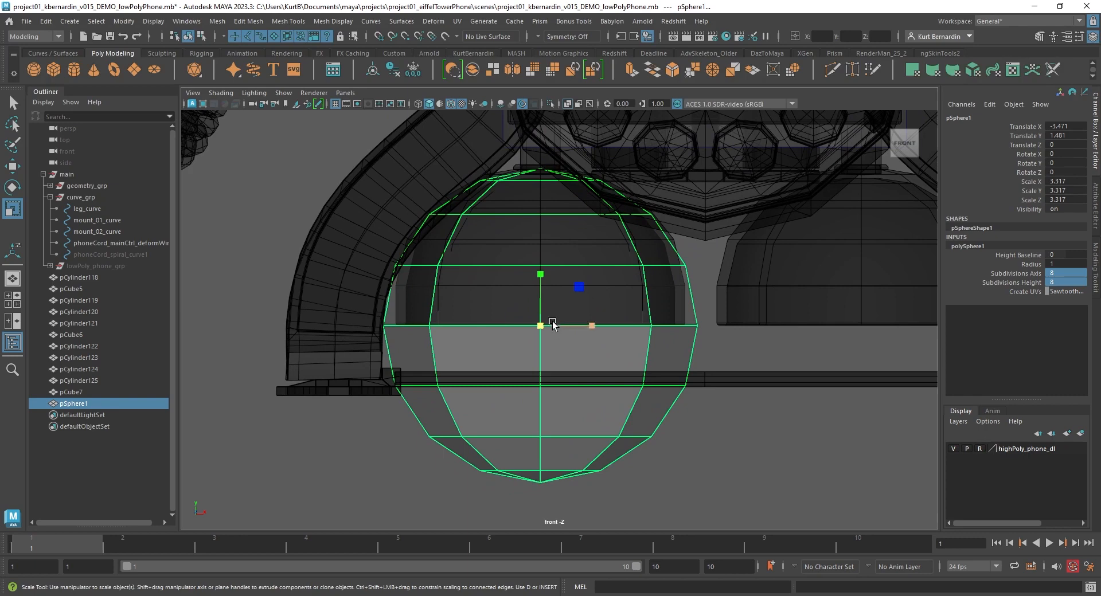
pyautogui.press('w')
pyautogui.moveTo(539, 281); pyautogui.dragTo(516, 273)
pyautogui.press('e')
pyautogui.press('r')
pyautogui.press('e')
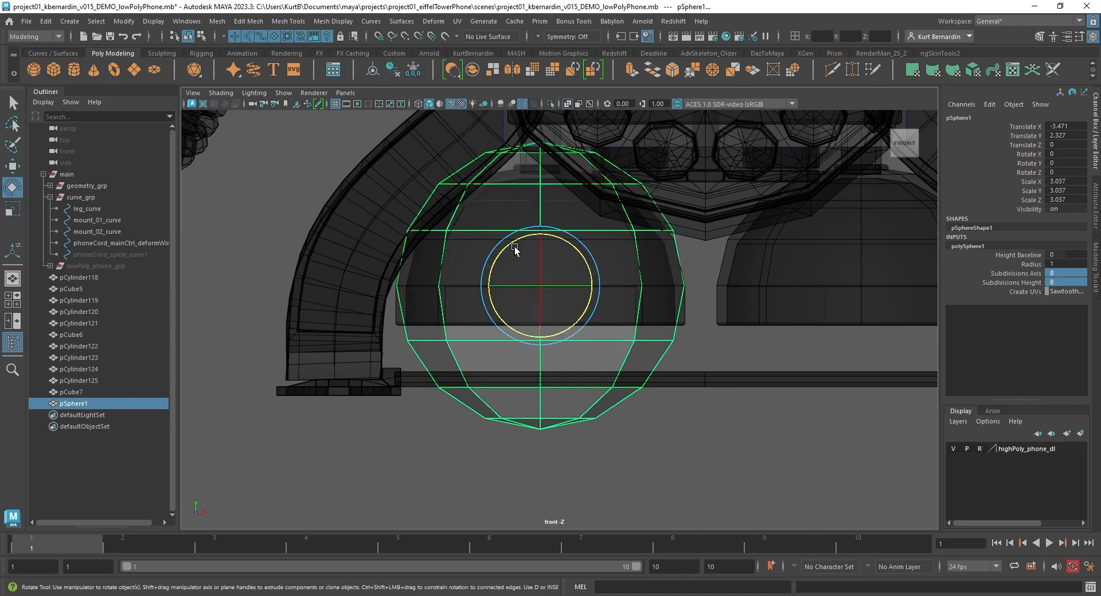
pyautogui.press('r')
pyautogui.moveTo(539, 232); pyautogui.dragTo(539, 242)
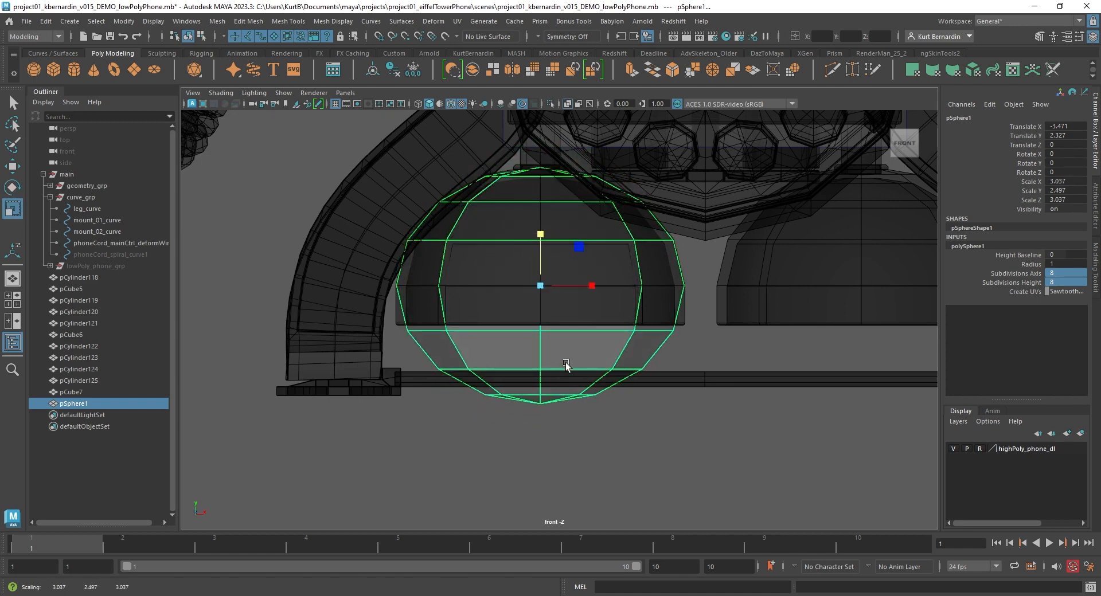
# Delete the lower half of the sphere's faces to leave an open dome
pyautogui.moveTo(593, 336); pyautogui.dragTo(583, 301, button='right')
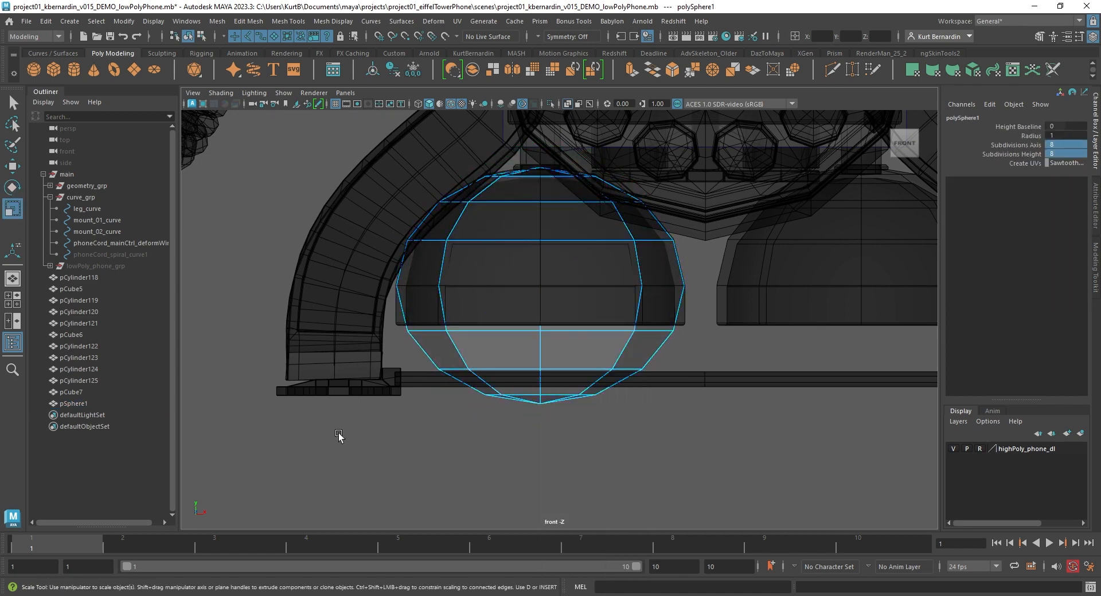
pyautogui.moveTo(339, 434); pyautogui.dragTo(726, 307)
pyautogui.press('Delete')
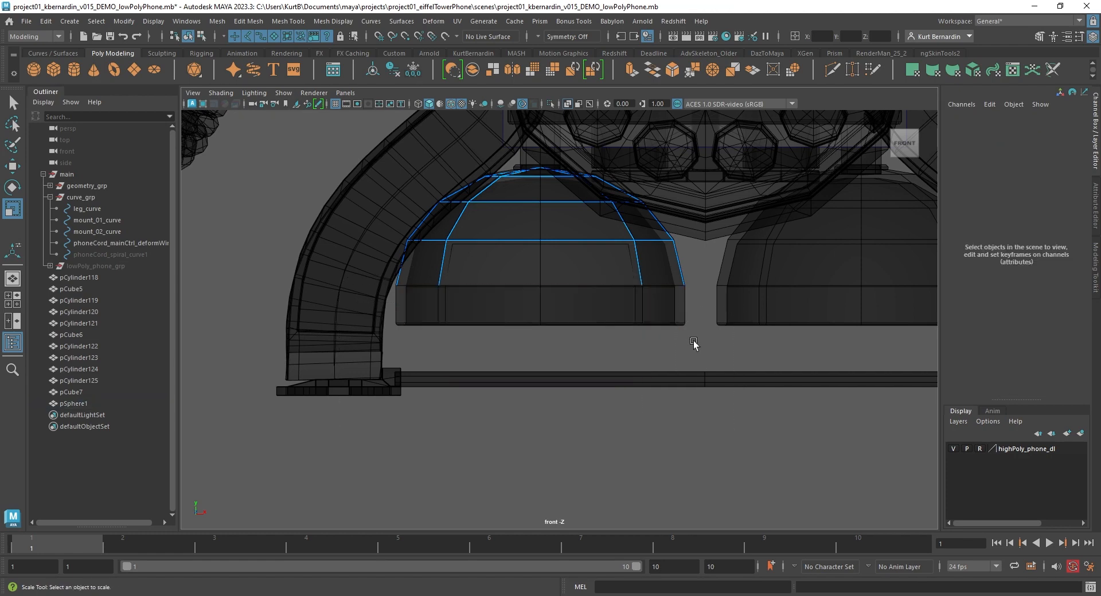
# Move the half dome along Z to line up with the high-poly bell in the perspective view
pyautogui.press('space')
pyautogui.press('space')
pyautogui.keyDown('alt'); pyautogui.moveTo(662, 267); pyautogui.dragTo(188, 298); pyautogui.keyUp('alt')
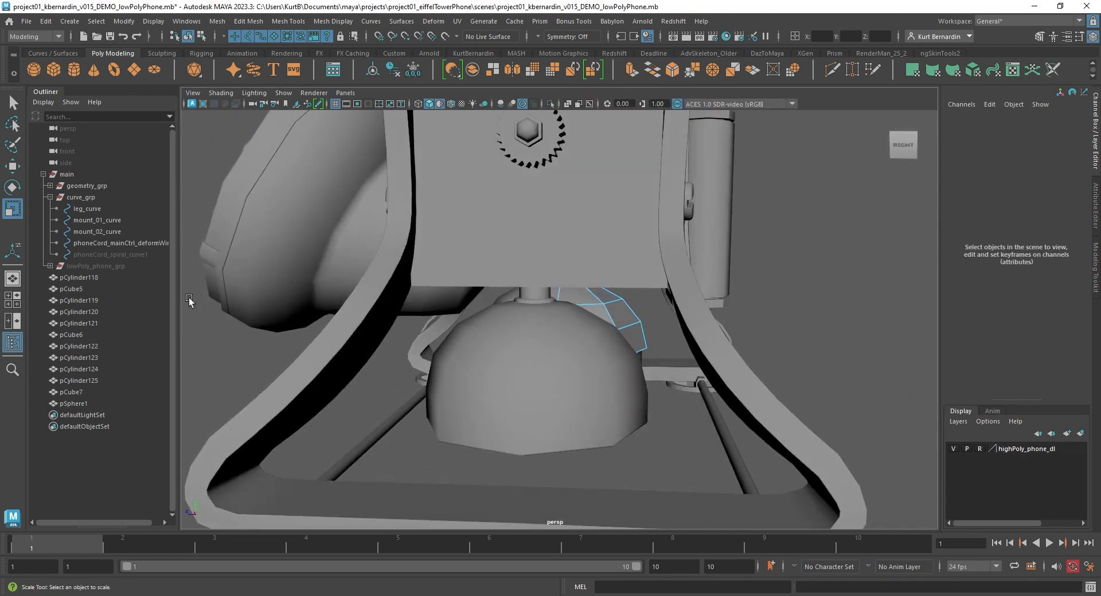
pyautogui.click(77, 404)
pyautogui.press('f')
pyautogui.keyDown('alt'); pyautogui.moveTo(491, 288); pyautogui.dragTo(759, 284); pyautogui.keyUp('alt')
pyautogui.press('w')
pyautogui.scroll(2, 633, 349)
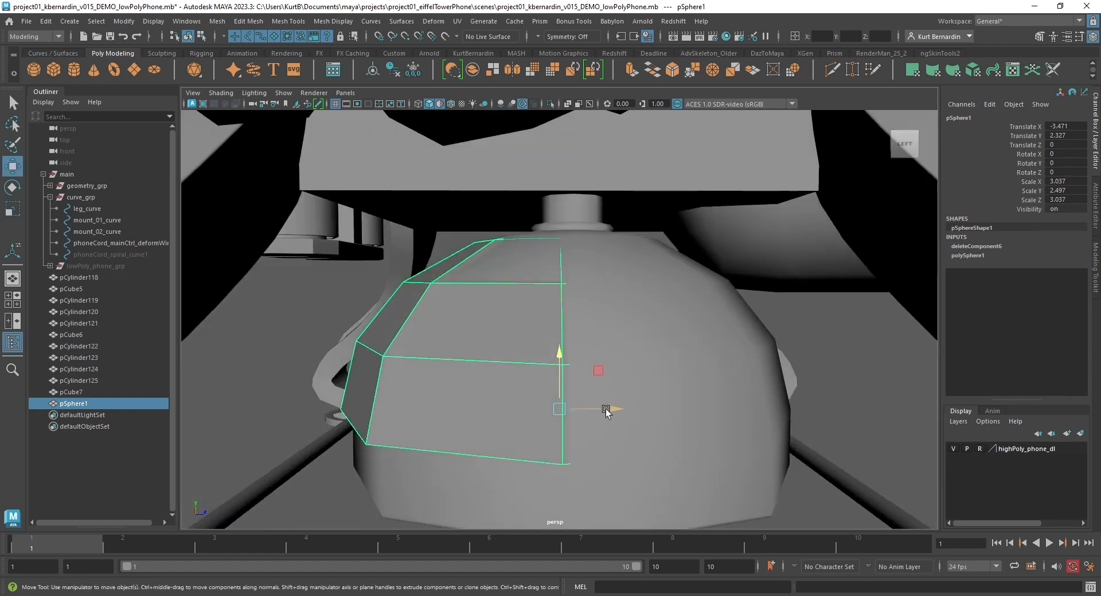
# Snap the half-sphere to the bell's centre at Translate Z 0.179 and scale it to 3.086, 2.537, 3.086
pyautogui.press('v')
pyautogui.moveTo(608, 410); pyautogui.dragTo(575, 409)
pyautogui.press('r')
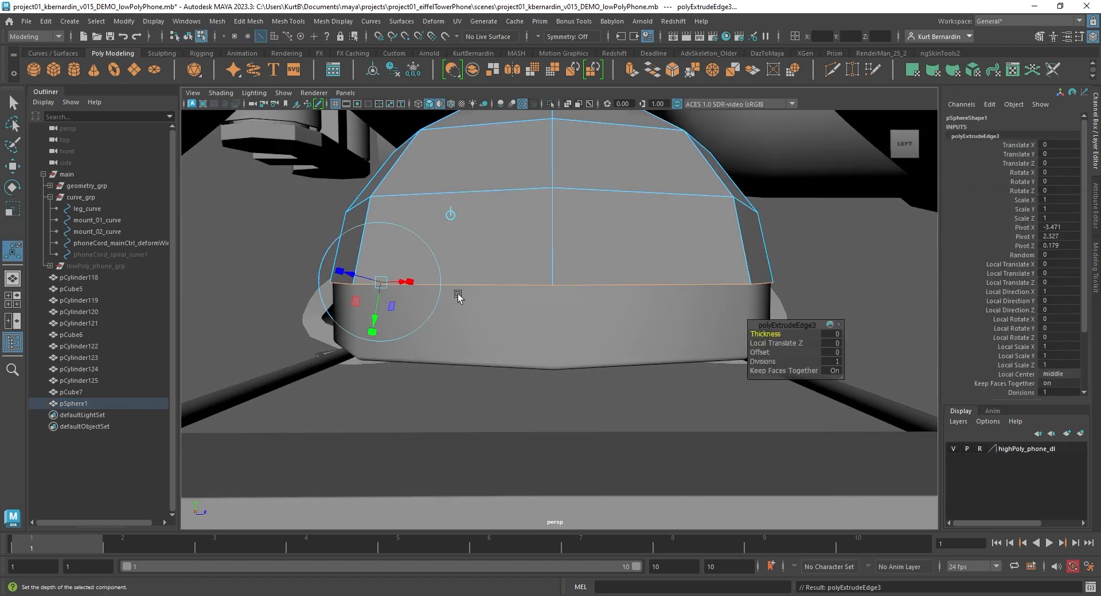
# Extrude the half-sphere's open border edges and snap them down to the bell's lower rim
pyautogui.press('w')
pyautogui.press('v')
pyautogui.moveTo(551, 244); pyautogui.dragTo(531, 277)
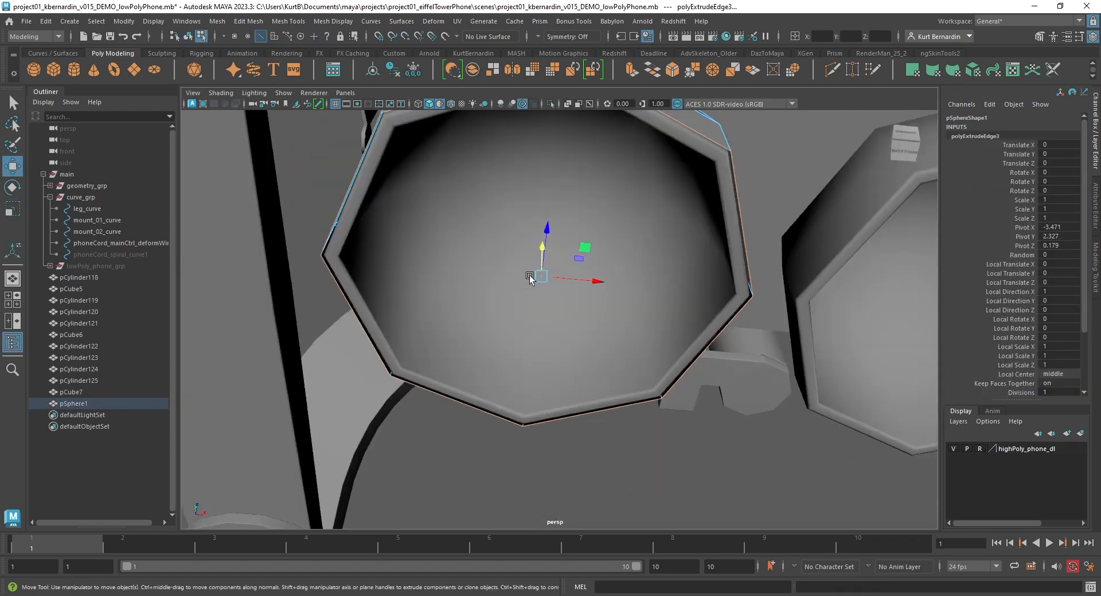
# Extrude the lower border edges inward and merge them to the center to cap the bell's underside
pyautogui.keyDown('alt'); pyautogui.moveTo(531, 278); pyautogui.dragTo(520, 278, button='right'); pyautogui.keyUp('alt')
pyautogui.keyDown('alt'); pyautogui.moveTo(623, 240); pyautogui.dragTo(550, 290); pyautogui.keyUp('alt')
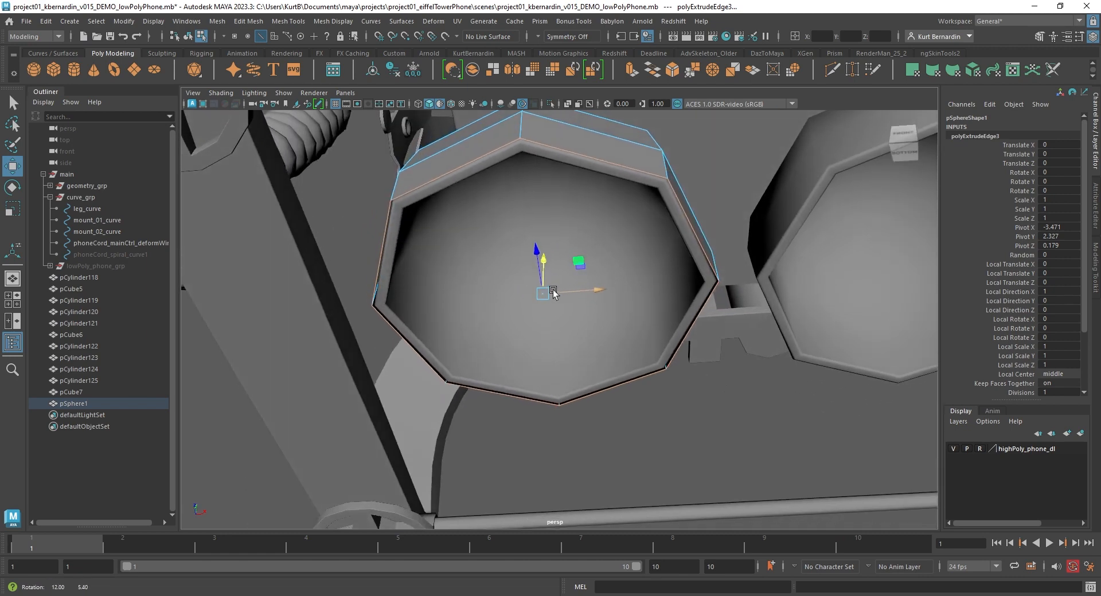
pyautogui.keyDown('shift'); pyautogui.rightClick(511, 231); pyautogui.keyUp('shift')
pyautogui.click(509, 266)
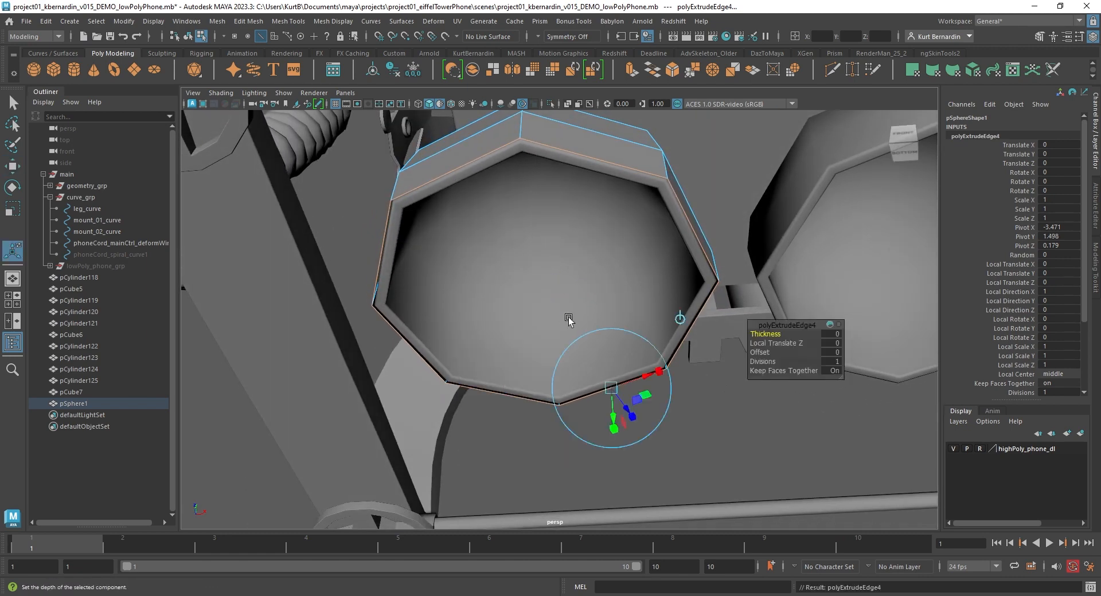
pyautogui.moveTo(538, 298); pyautogui.dragTo(433, 265)
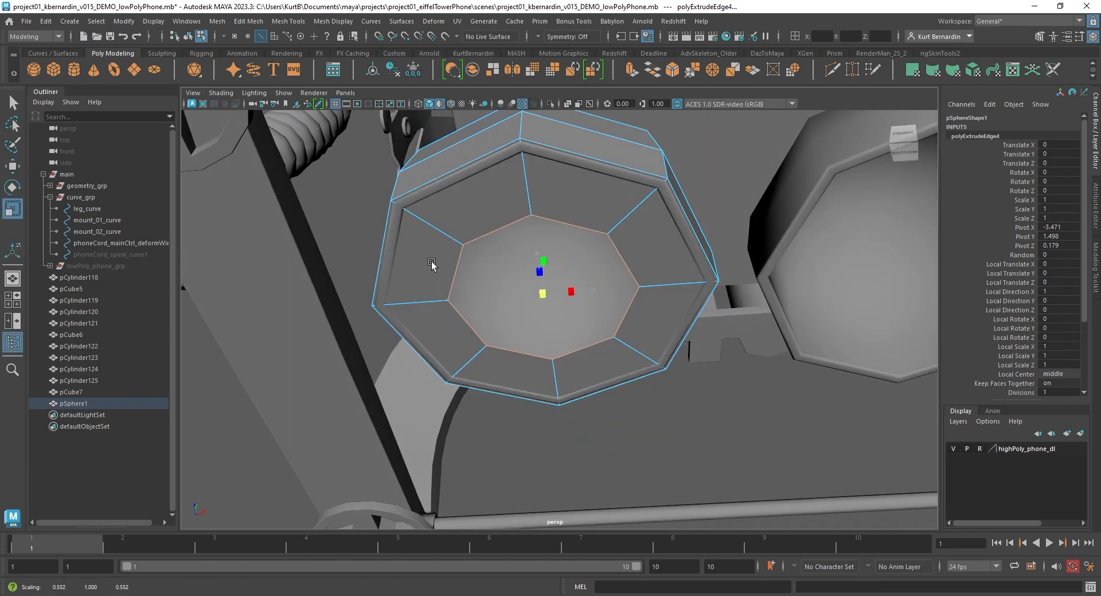
pyautogui.keyDown('shift'); pyautogui.rightClick(494, 216); pyautogui.keyUp('shift')
pyautogui.moveTo(493, 167)
pyautogui.click(491, 135)
pyautogui.press('F8')
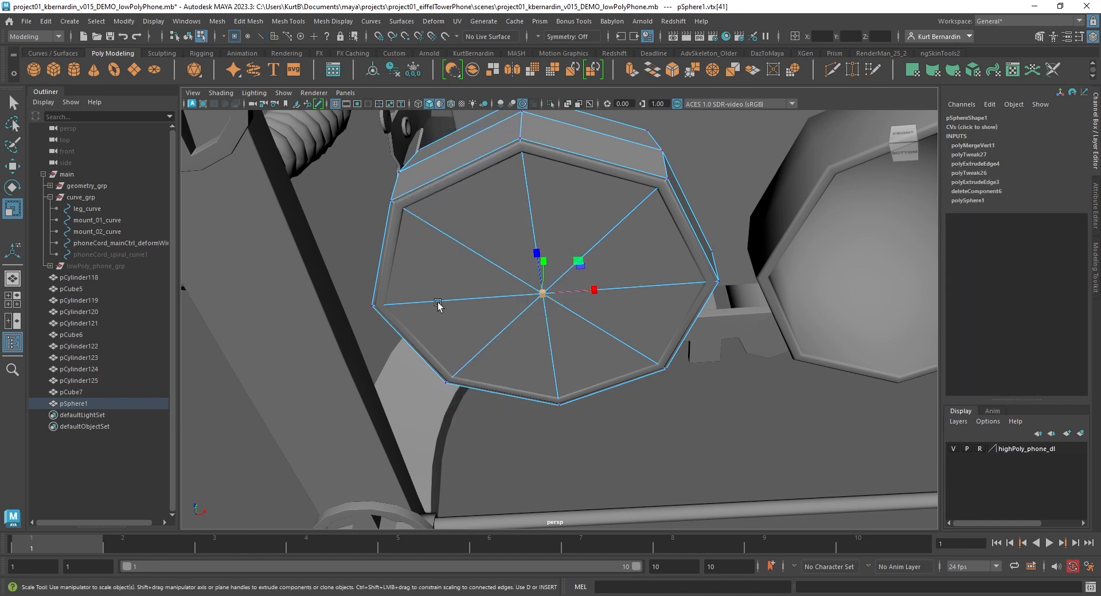
# Duplicate the capped low-poly bell and move the copy onto the opposite bell at Translate X 3.306
pyautogui.keyDown('alt'); pyautogui.moveTo(438, 305); pyautogui.dragTo(494, 298); pyautogui.keyUp('alt')
pyautogui.click(550, 103)
pyautogui.keyDown('alt'); pyautogui.moveTo(523, 217); pyautogui.dragTo(567, 245); pyautogui.keyUp('alt')
pyautogui.click(551, 103)
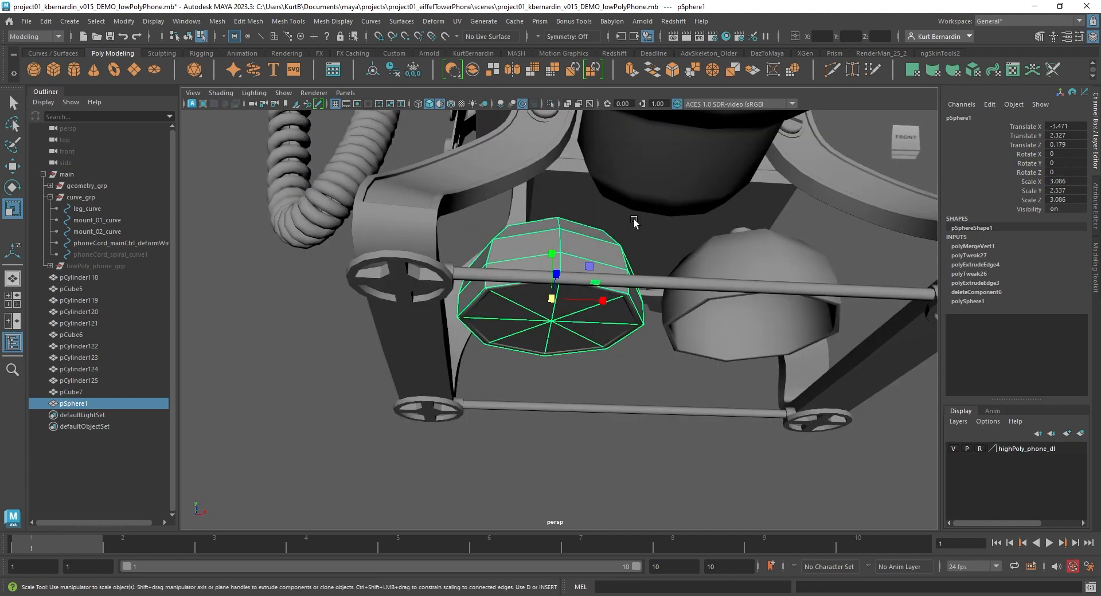
pyautogui.keyDown('alt'); pyautogui.moveTo(637, 221); pyautogui.dragTo(548, 238); pyautogui.keyUp('alt')
pyautogui.hotkey('ctrl', 'd')
pyautogui.press('w')
pyautogui.moveTo(504, 275); pyautogui.dragTo(508, 319)
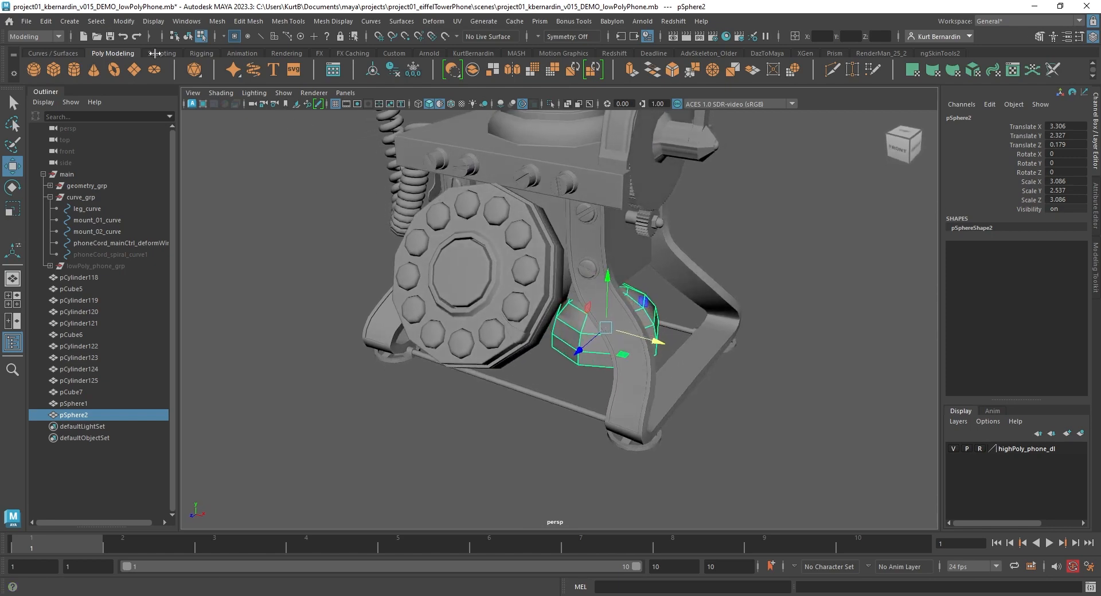
# Create a polygon cylinder and move it to the centre of the rotary dial at 0.016, 7.092, 8.455
pyautogui.click(73, 69)
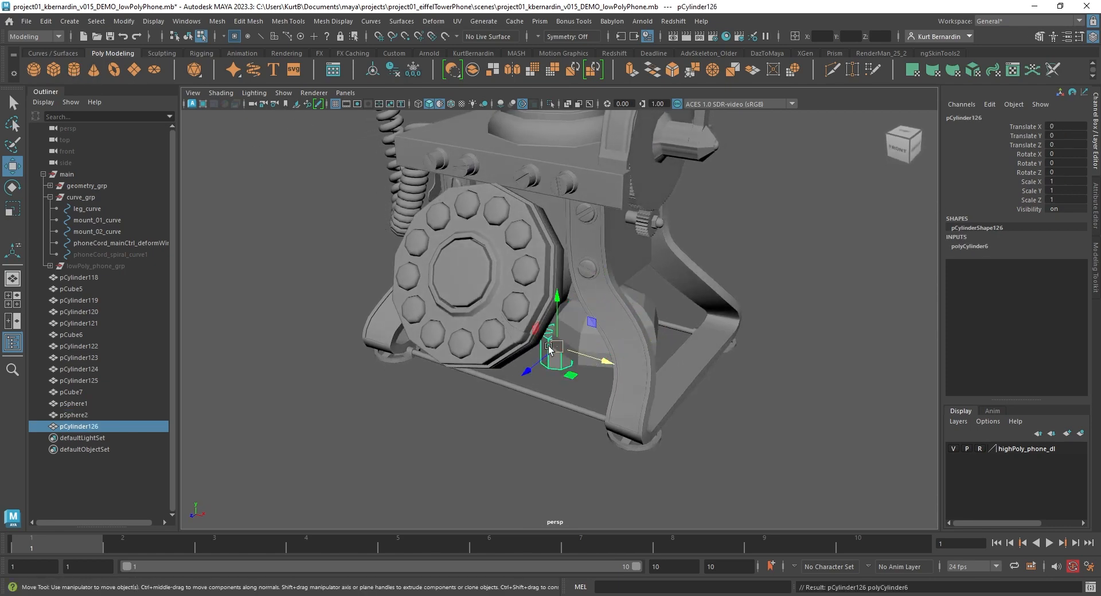
pyautogui.moveTo(545, 361); pyautogui.dragTo(435, 248)
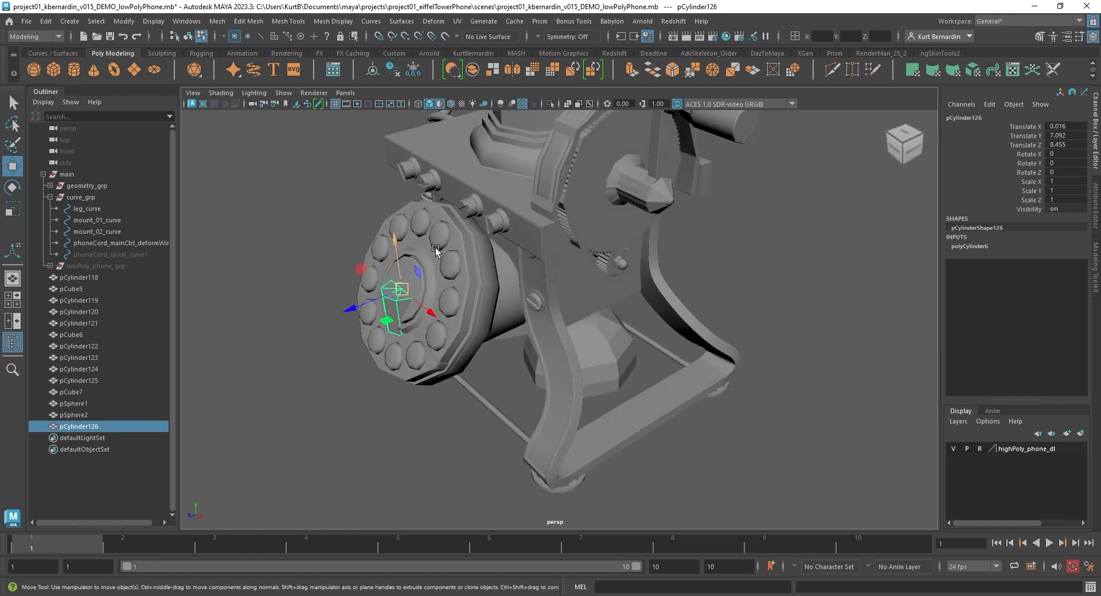
pyautogui.keyDown('alt'); pyautogui.moveTo(435, 247); pyautogui.dragTo(491, 232, button='right'); pyautogui.keyUp('alt')
pyautogui.press('f')
pyautogui.keyDown('alt'); pyautogui.moveTo(490, 232); pyautogui.dragTo(471, 226); pyautogui.keyUp('alt')
pyautogui.keyDown('alt'); pyautogui.moveTo(562, 229); pyautogui.dragTo(525, 229, button='right'); pyautogui.keyUp('alt')
# Rotate the cylinder to match the dial's tilt with Rotate X set to 60
pyautogui.press('e')
pyautogui.moveTo(525, 228); pyautogui.dragTo(507, 274)
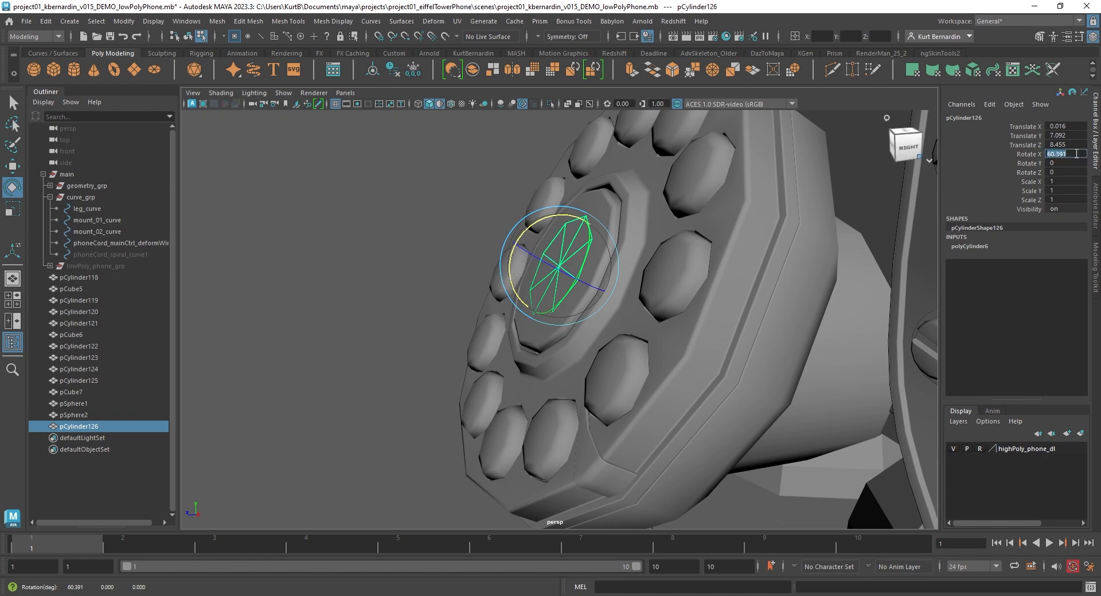
pyautogui.write('-30')
pyautogui.press('Return')
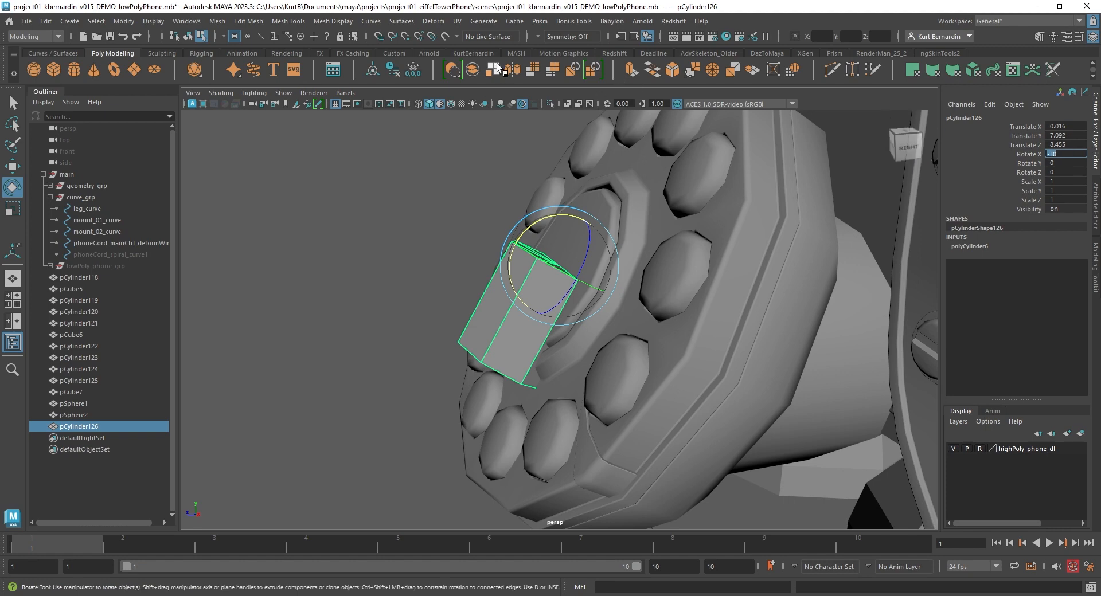
pyautogui.moveTo(570, 219); pyautogui.dragTo(510, 271)
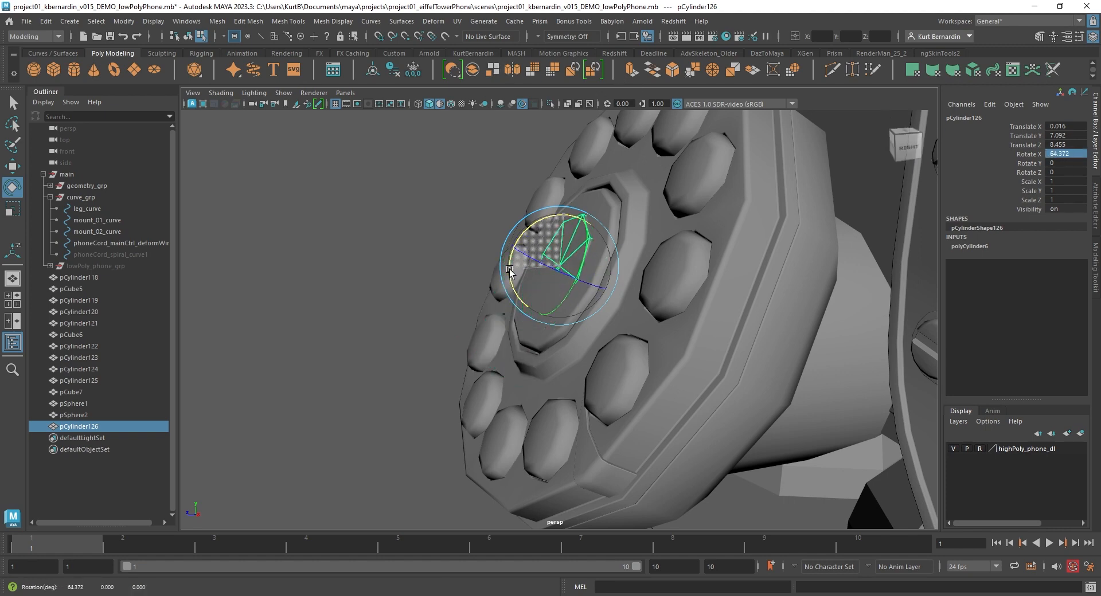
pyautogui.click(1065, 153)
pyautogui.write('60')
pyautogui.press('Return')
# Scale the cylinder to 4.324, 1.21, 4.324 so that it encloses the dial
pyautogui.scroll(-3, 472, 238)
pyautogui.press('r')
pyautogui.keyDown('alt'); pyautogui.moveTo(472, 239); pyautogui.dragTo(608, 308); pyautogui.keyUp('alt')
pyautogui.moveTo(516, 258); pyautogui.dragTo(593, 249)
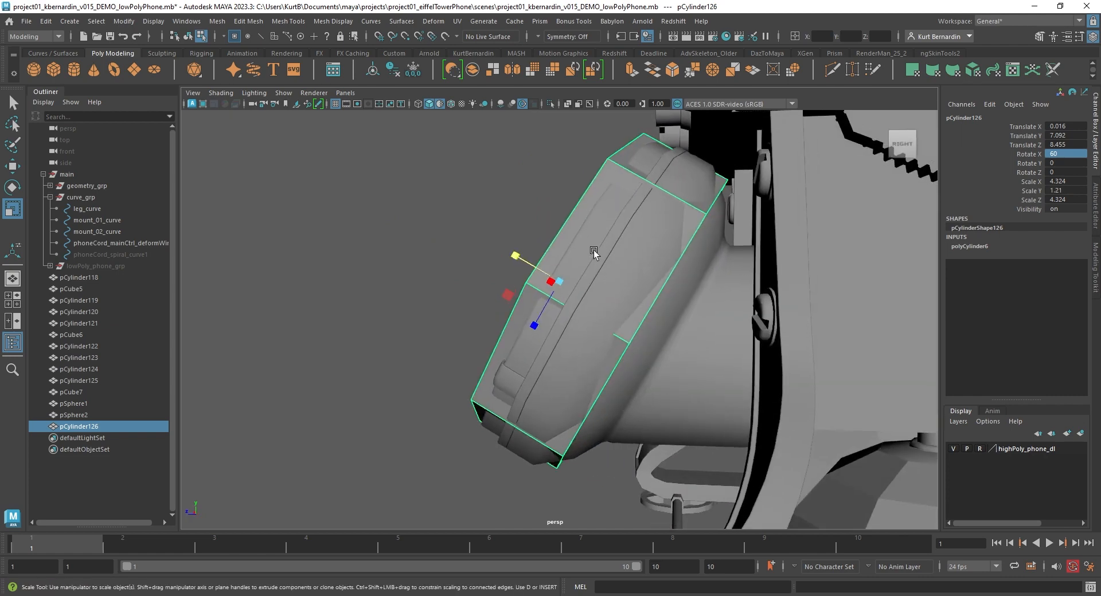
# Isolate the cylinder, select its rear cap faces and bring the rest of the model back into view
pyautogui.click(549, 104)
pyautogui.keyDown('alt'); pyautogui.moveTo(476, 222); pyautogui.dragTo(479, 229); pyautogui.keyUp('alt')
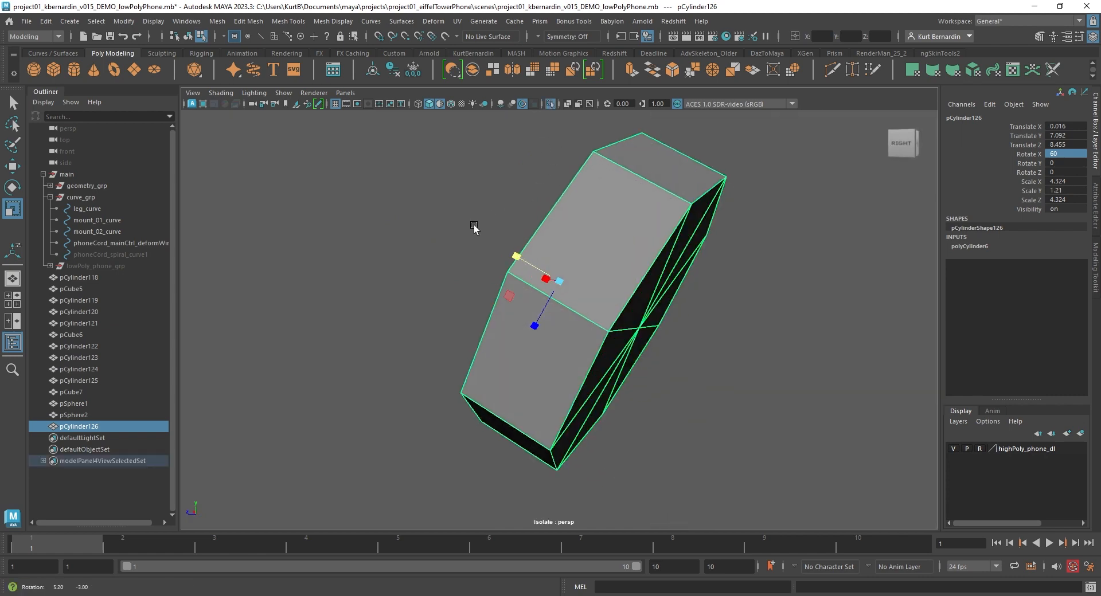
pyautogui.rightClick(473, 223)
pyautogui.moveTo(474, 247); pyautogui.dragTo(473, 251, button='right')
pyautogui.press('3')
pyautogui.keyDown('alt'); pyautogui.moveTo(655, 343); pyautogui.dragTo(631, 317); pyautogui.keyUp('alt')
pyautogui.keyDown('alt'); pyautogui.moveTo(630, 317); pyautogui.dragTo(569, 306); pyautogui.keyUp('alt')
pyautogui.press('1')
pyautogui.hotkey('ctrl', '1')
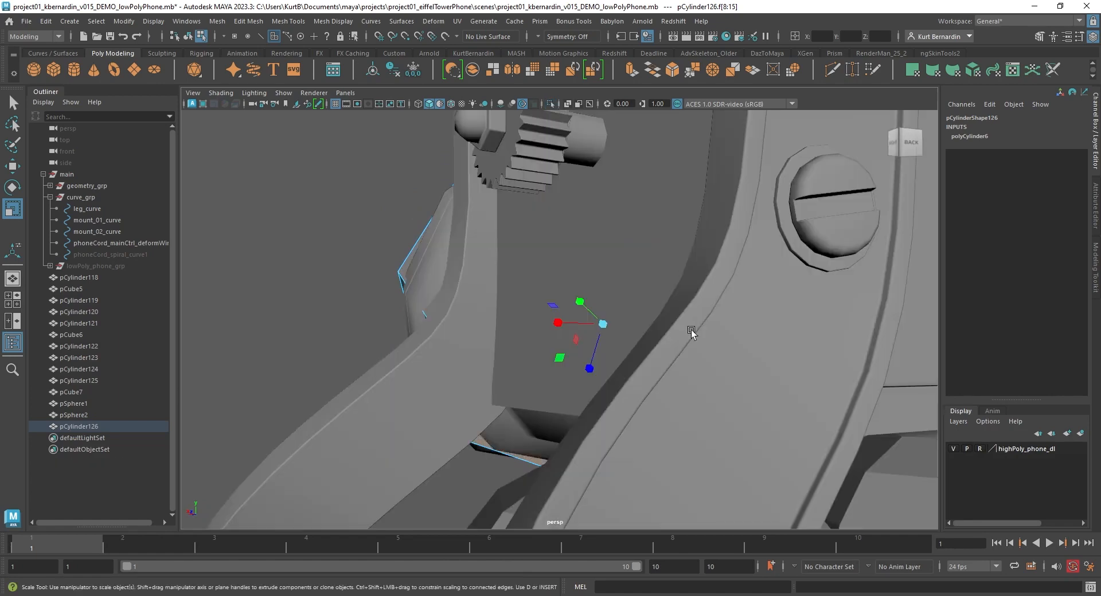
# Using Object axis orientation in the side view, move the rear cap faces to the dial's back edge and scale them up slightly
pyautogui.press('space')
pyautogui.press('space')
pyautogui.keyDown('alt'); pyautogui.moveTo(768, 438); pyautogui.dragTo(650, 294, button='right'); pyautogui.keyUp('alt')
pyautogui.press('w')
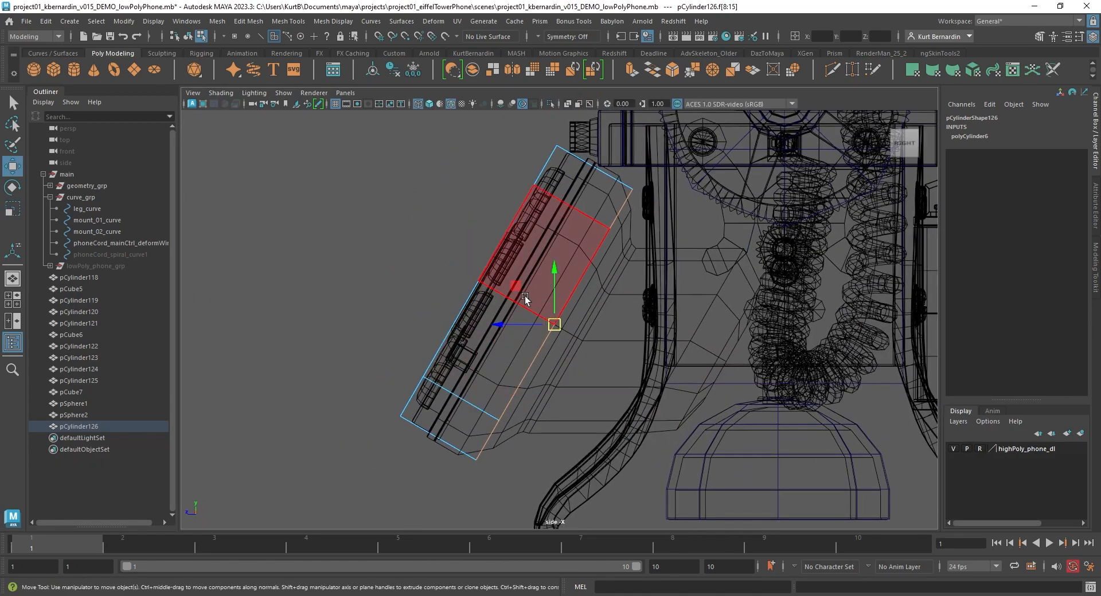
pyautogui.doubleClick(13, 166)
pyautogui.click(116, 145)
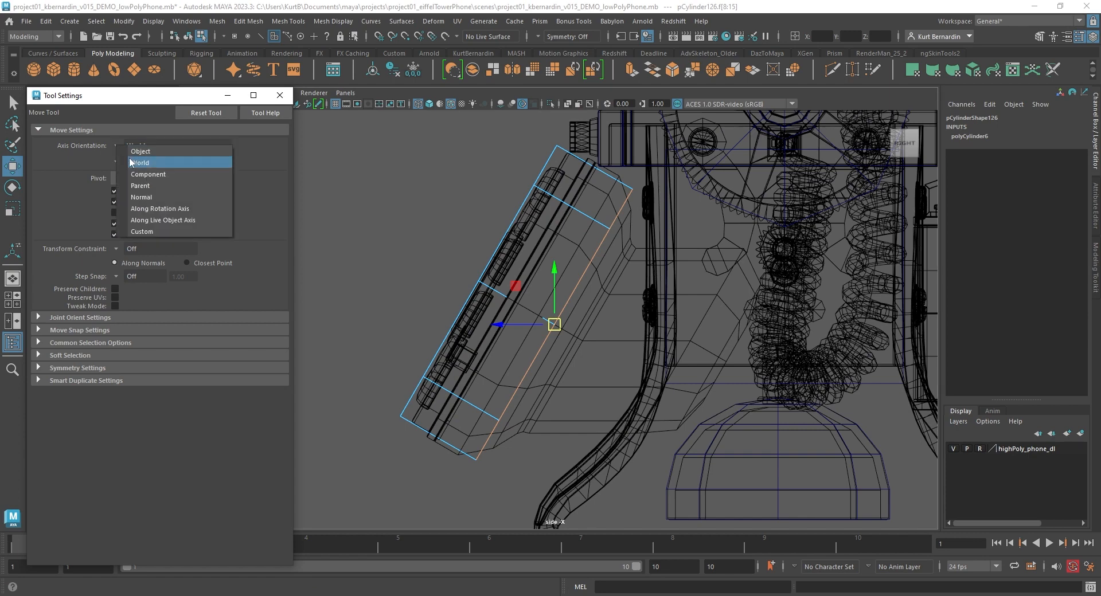
pyautogui.click(146, 150)
pyautogui.click(279, 96)
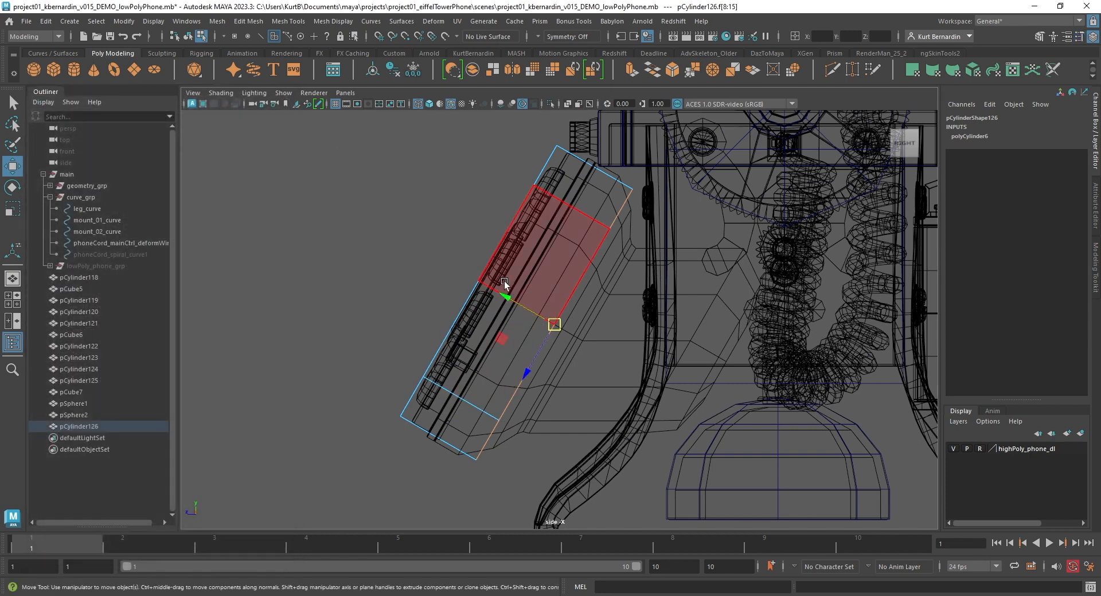
pyautogui.moveTo(515, 304); pyautogui.dragTo(503, 287)
pyautogui.press('r')
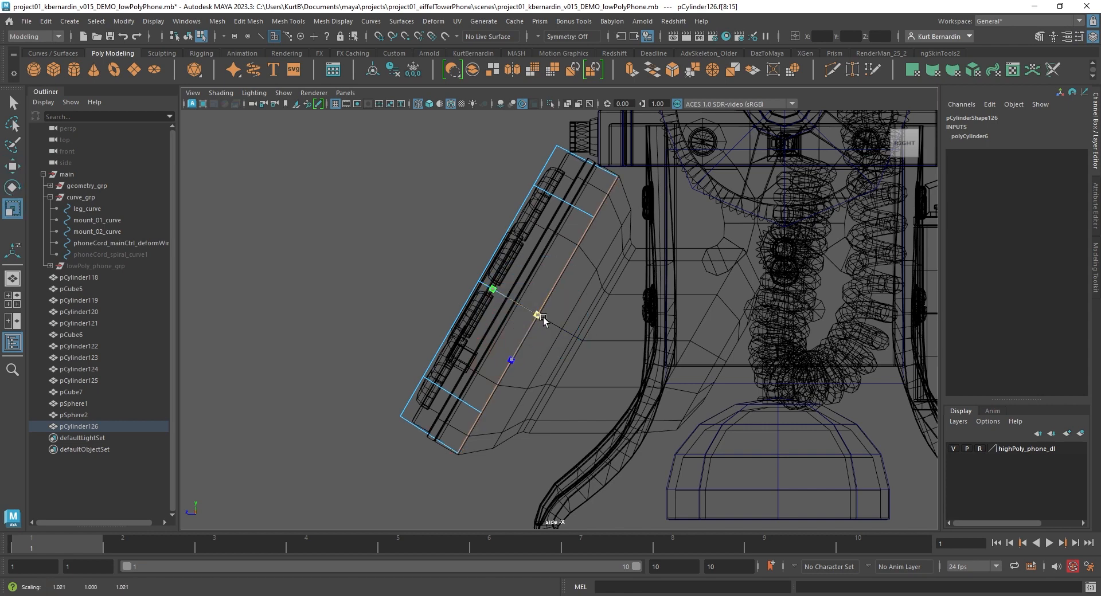
# Extrude the rear cap faces backward along the dial's axis and shrink them to follow the housing's taper
pyautogui.keyDown('shift'); pyautogui.moveTo(543, 318); pyautogui.dragTo(545, 324, button='right'); pyautogui.keyUp('shift')
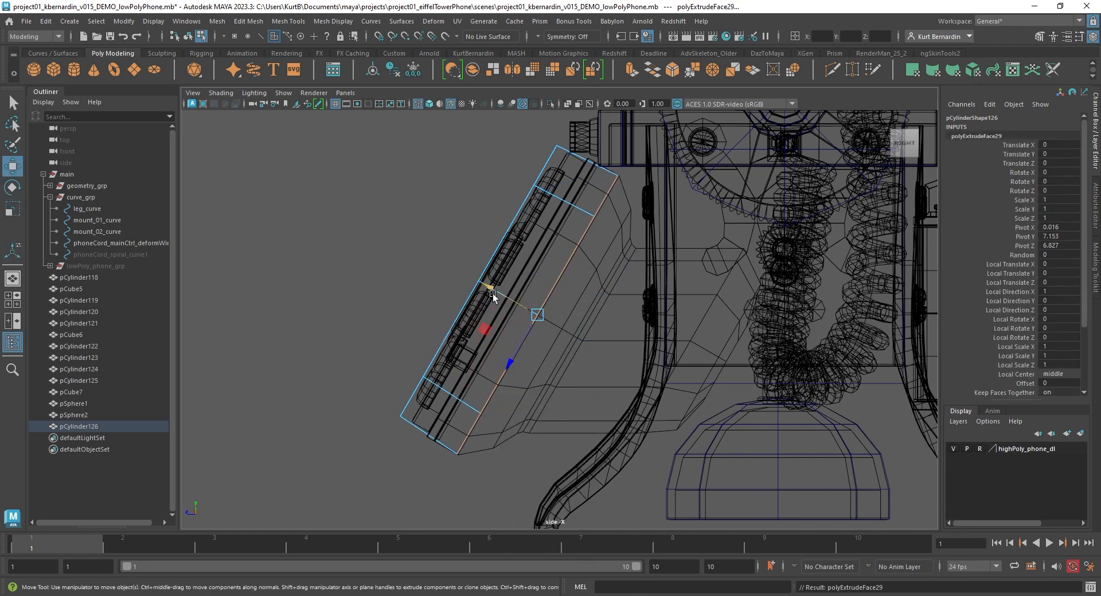
pyautogui.click(578, 338)
pyautogui.moveTo(580, 340); pyautogui.dragTo(508, 317)
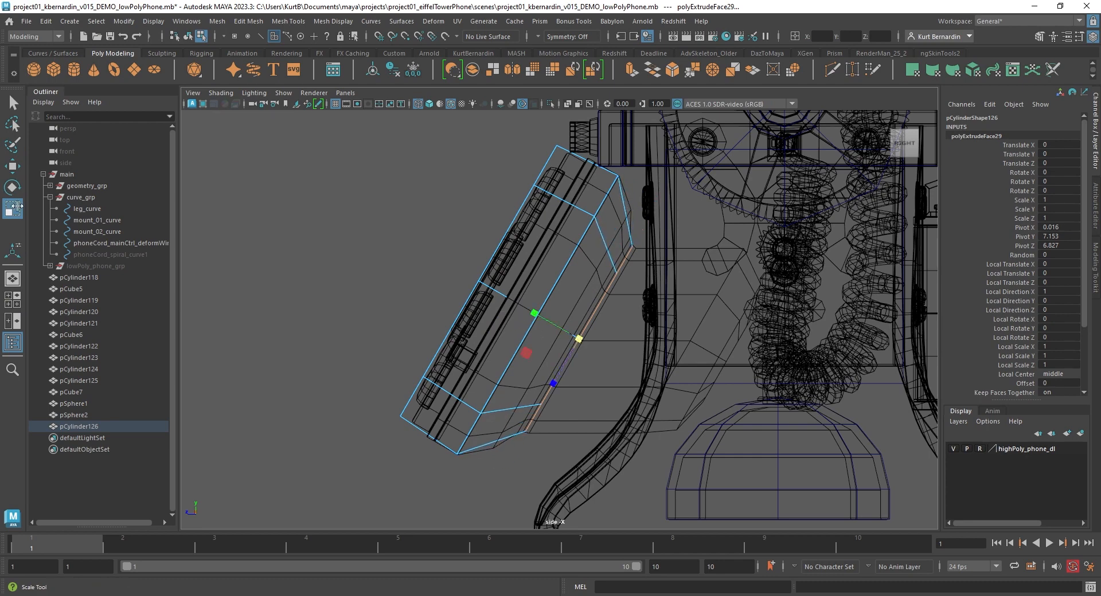
# Extrude the rear faces again with World axis orientation, flatten them along Z and position them at the phone's frame
pyautogui.doubleClick(14, 206)
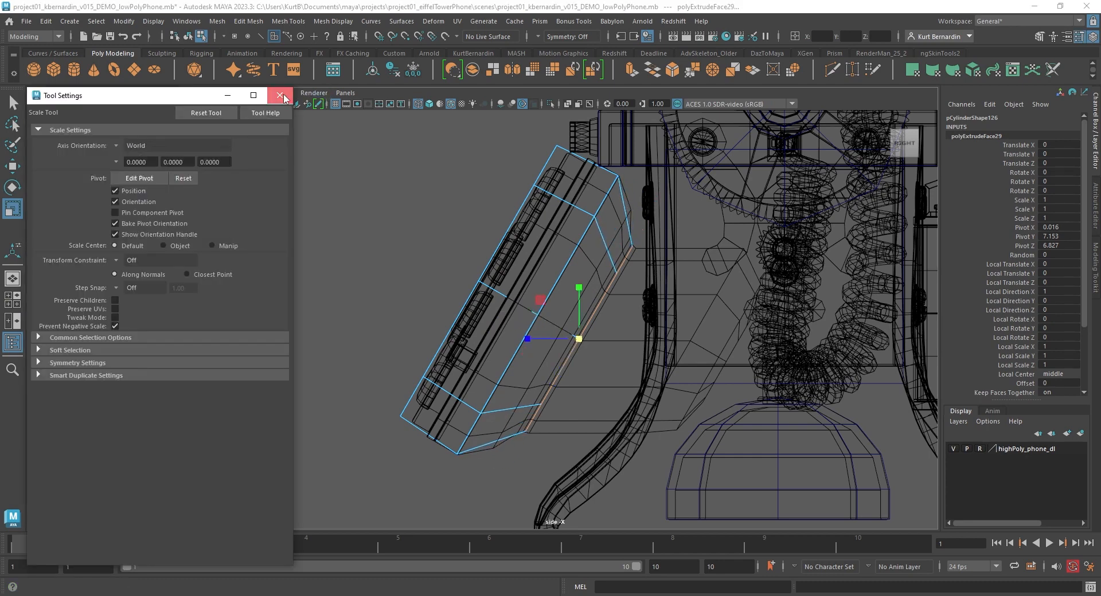
pyautogui.click(280, 95)
pyautogui.keyDown('alt'); pyautogui.moveTo(483, 251); pyautogui.dragTo(473, 233, button='middle'); pyautogui.keyUp('alt')
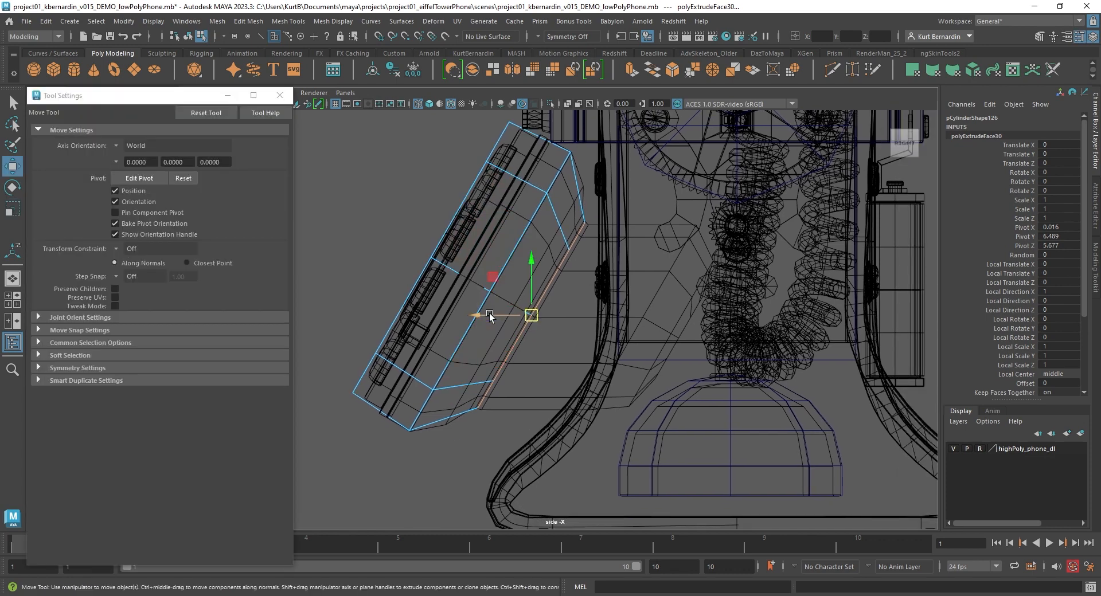
pyautogui.moveTo(489, 315); pyautogui.dragTo(718, 319)
pyautogui.press('r')
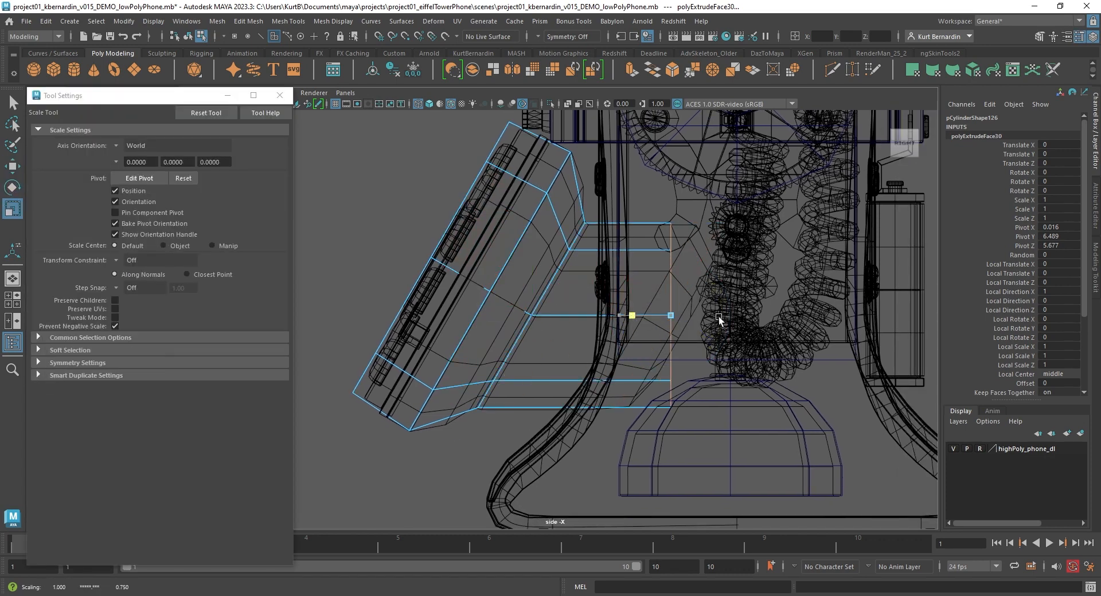
pyautogui.press('w')
pyautogui.moveTo(616, 322); pyautogui.dragTo(565, 302)
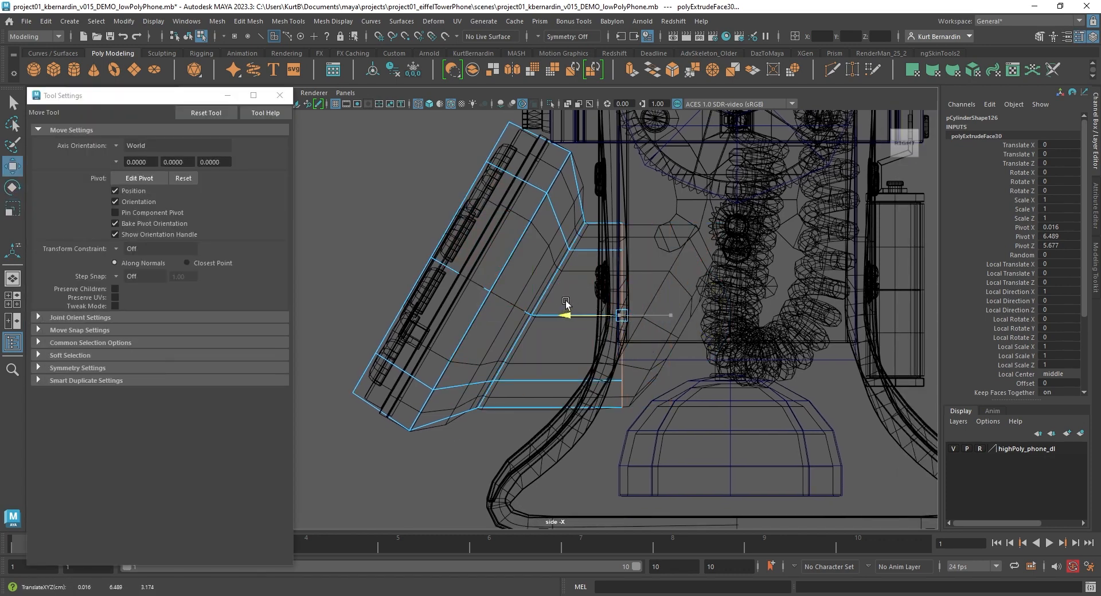
pyautogui.keyDown('alt'); pyautogui.moveTo(493, 280); pyautogui.dragTo(555, 294); pyautogui.keyUp('alt')
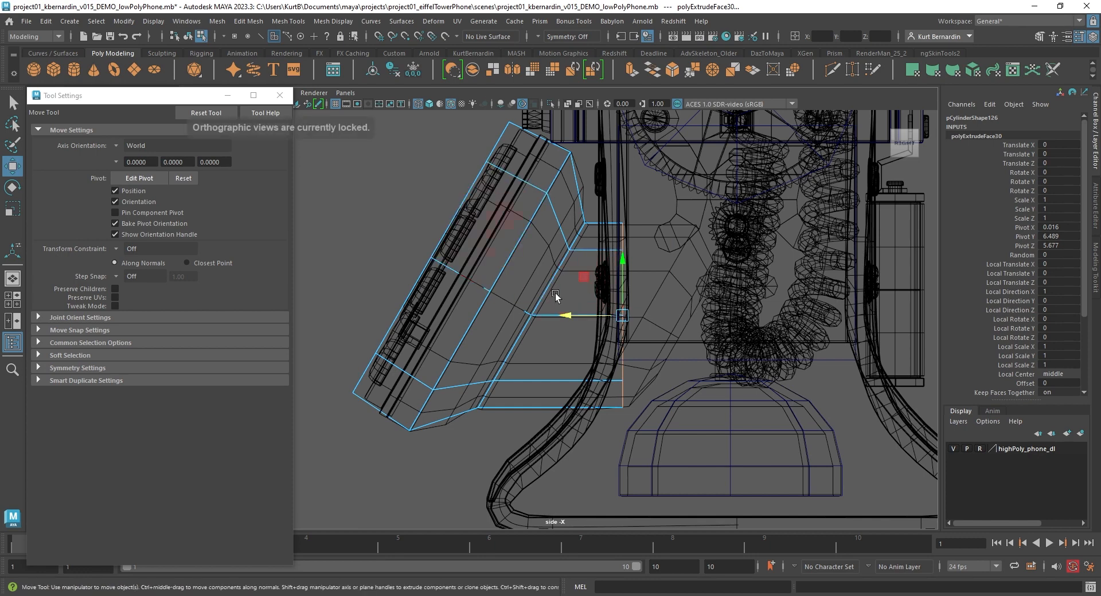
pyautogui.press('space')
pyautogui.press('space')
pyautogui.keyDown('alt'); pyautogui.moveTo(668, 218); pyautogui.dragTo(636, 269); pyautogui.keyUp('alt')
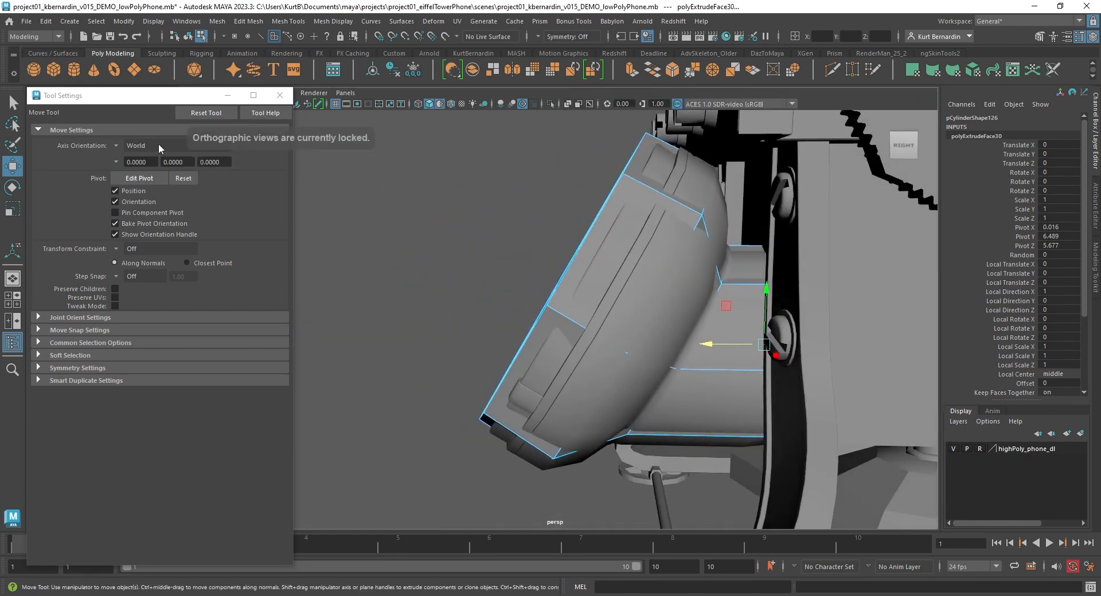
# Set the Move tool's axis orientation to Object and shift the cylinder's front border edges along the dial's axis
pyautogui.click(115, 146)
pyautogui.click(135, 154)
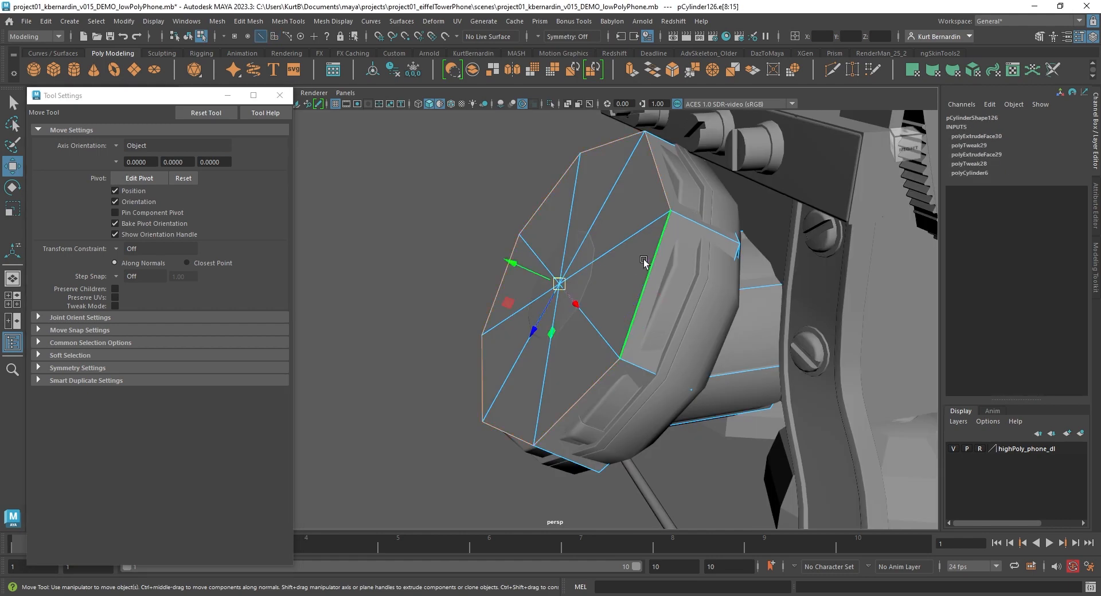
pyautogui.moveTo(511, 261); pyautogui.dragTo(616, 267)
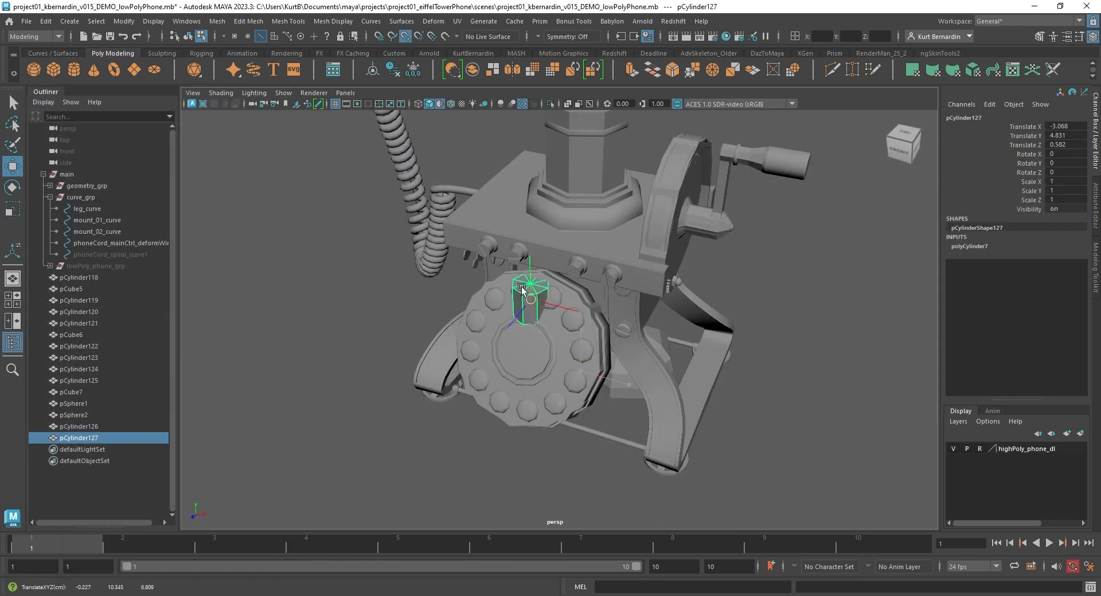
# Place the new cylinder over the outer screw on the base's front and set its Rotate X to 90
pyautogui.press('f')
pyautogui.press('e')
pyautogui.moveTo(536, 294); pyautogui.dragTo(538, 365)
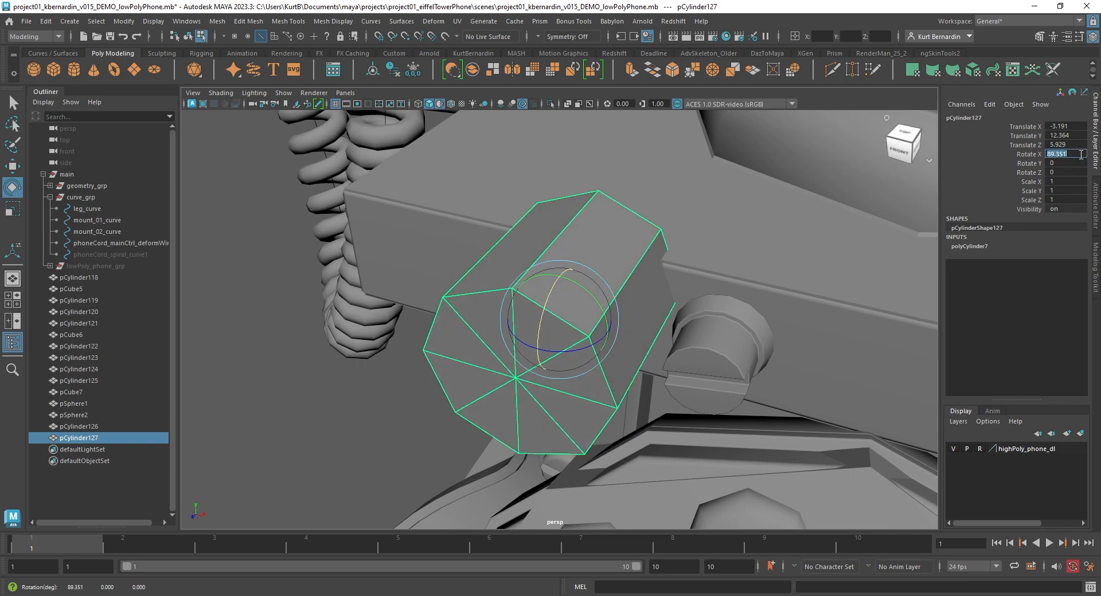
pyautogui.write('90')
pyautogui.press('Return')
# In the side view, move the cylinder onto the screw and scale it uniformly to 0.458
pyautogui.click(916, 147)
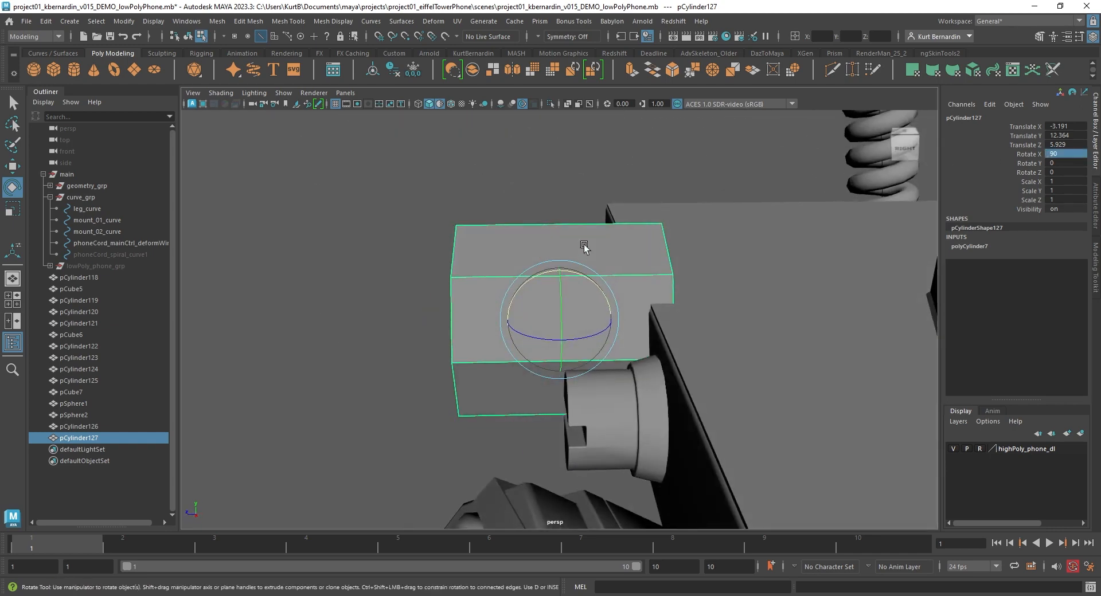
pyautogui.press('space')
pyautogui.press('f')
pyautogui.press('space')
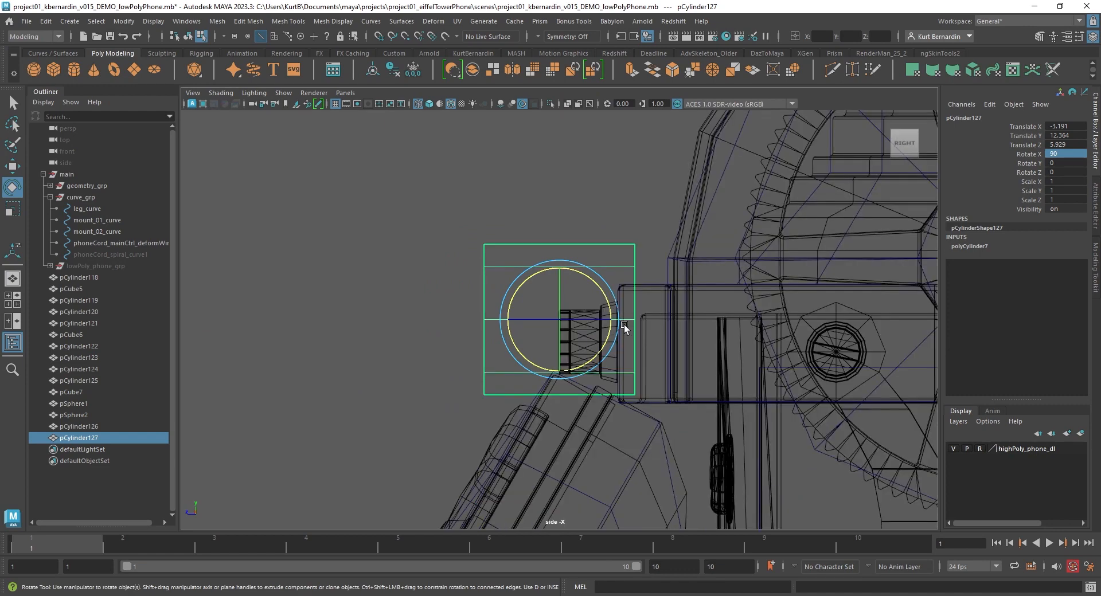
pyautogui.scroll(4, 624, 324)
pyautogui.press('w')
pyautogui.moveTo(542, 283); pyautogui.dragTo(538, 331)
pyautogui.press('r')
pyautogui.moveTo(536, 291); pyautogui.dragTo(562, 293)
# Adjust the screw cylinder's rear cap faces against the base plate, delete them and return to object mode
pyautogui.press('w')
pyautogui.press('F11')
pyautogui.moveTo(745, 365); pyautogui.dragTo(651, 210)
pyautogui.press('space')
pyautogui.press('space')
pyautogui.press('f')
pyautogui.scroll(-5, 566, 258)
pyautogui.keyDown('alt'); pyautogui.moveTo(566, 258); pyautogui.dragTo(620, 283); pyautogui.keyUp('alt')
pyautogui.press('Delete')
pyautogui.moveTo(571, 319); pyautogui.dragTo(627, 250, button='right')
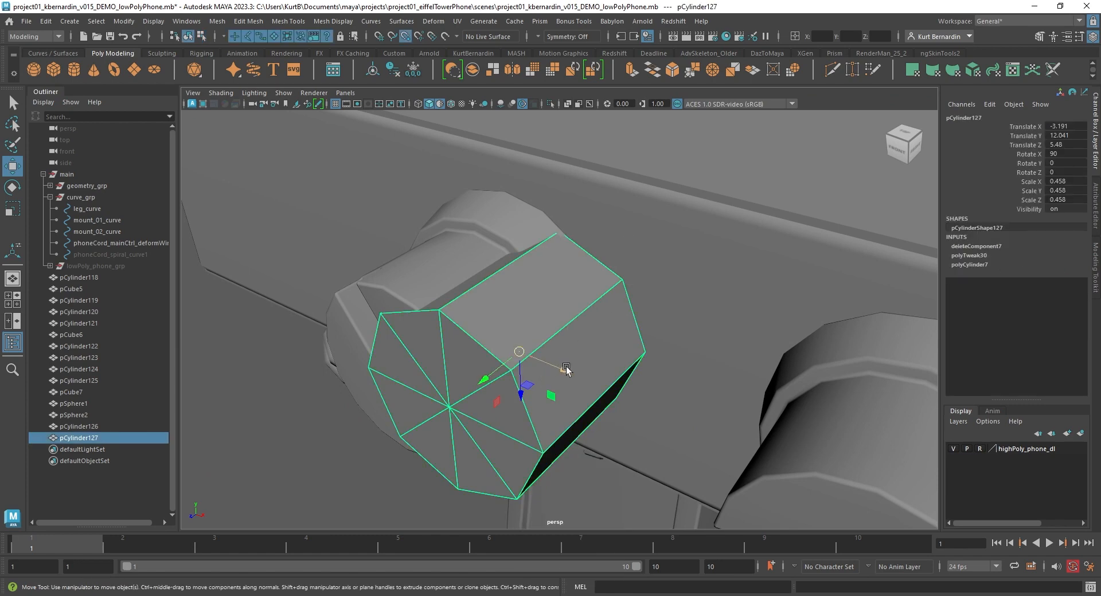
# Shift the cylinder along X to centre it on the screw and clear the selection
pyautogui.moveTo(565, 370); pyautogui.dragTo(532, 299)
pyautogui.scroll(-5, 401, 290)
pyautogui.click(298, 466)
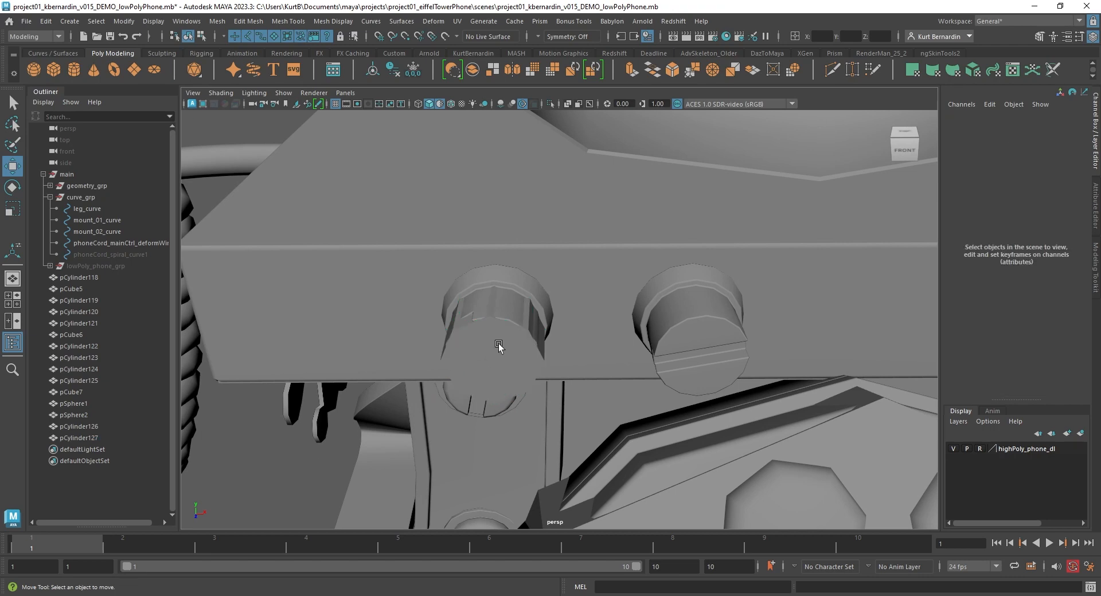
# Duplicate the low-poly screw cylinder along X onto the remaining screws across the base's front
pyautogui.click(497, 343)
pyautogui.keyDown('alt'); pyautogui.moveTo(505, 338); pyautogui.dragTo(359, 340); pyautogui.keyUp('alt')
pyautogui.hotkey('ctrl', 'd')
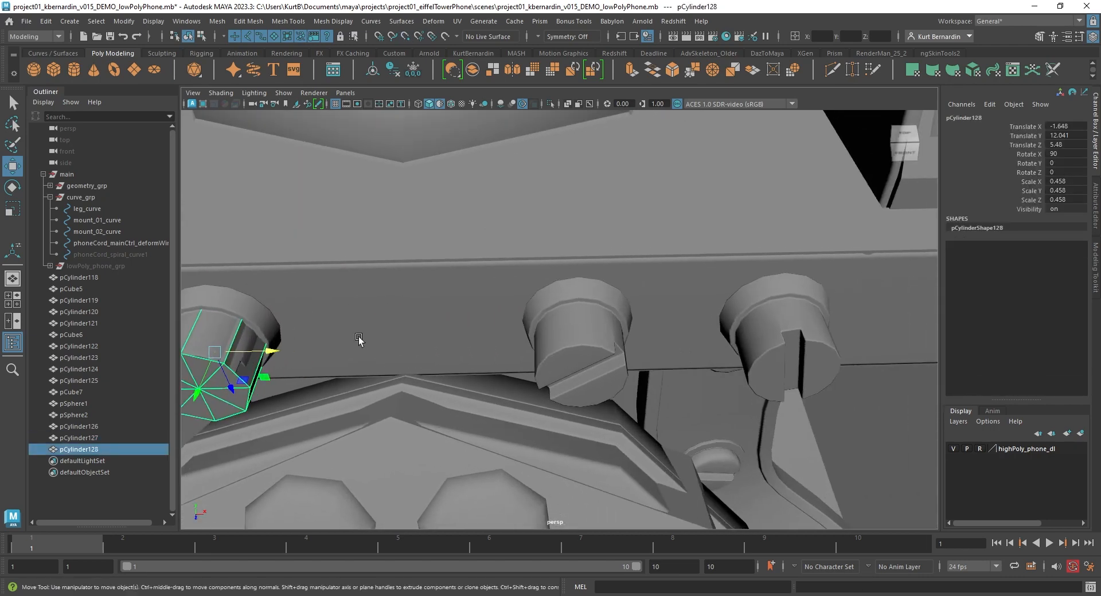
pyautogui.hotkey('shift', 'd')
pyautogui.moveTo(456, 342); pyautogui.dragTo(542, 315)
pyautogui.hotkey('shift', 'd')
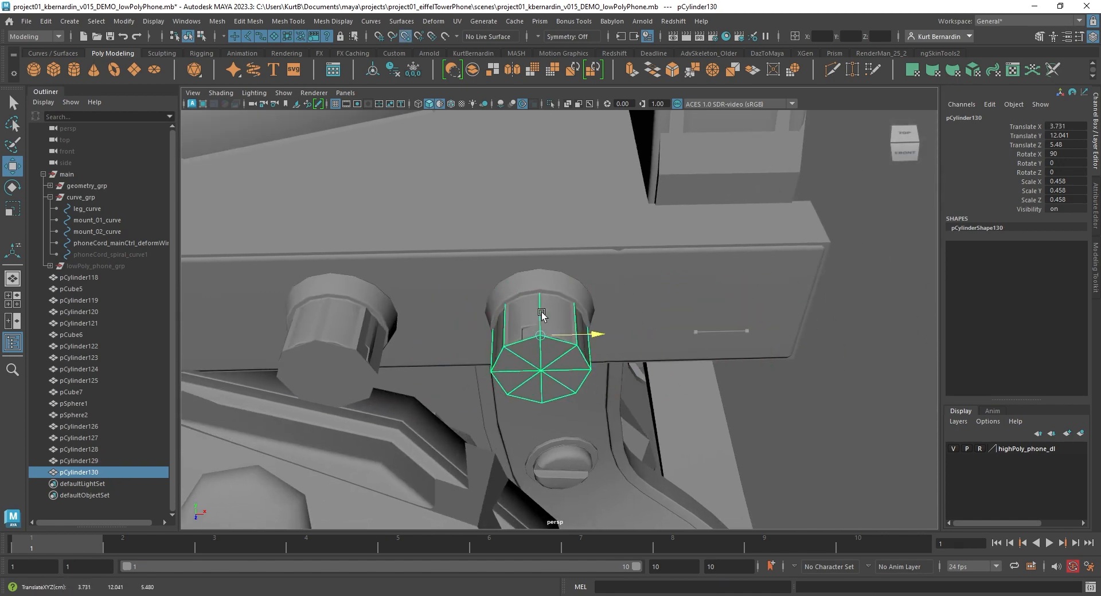
# Select all the loose low-poly meshes and inspect their coverage of the phone from the front and around the base
pyautogui.keyDown('shift'); pyautogui.click(64, 277); pyautogui.keyUp('shift')
pyautogui.press('f')
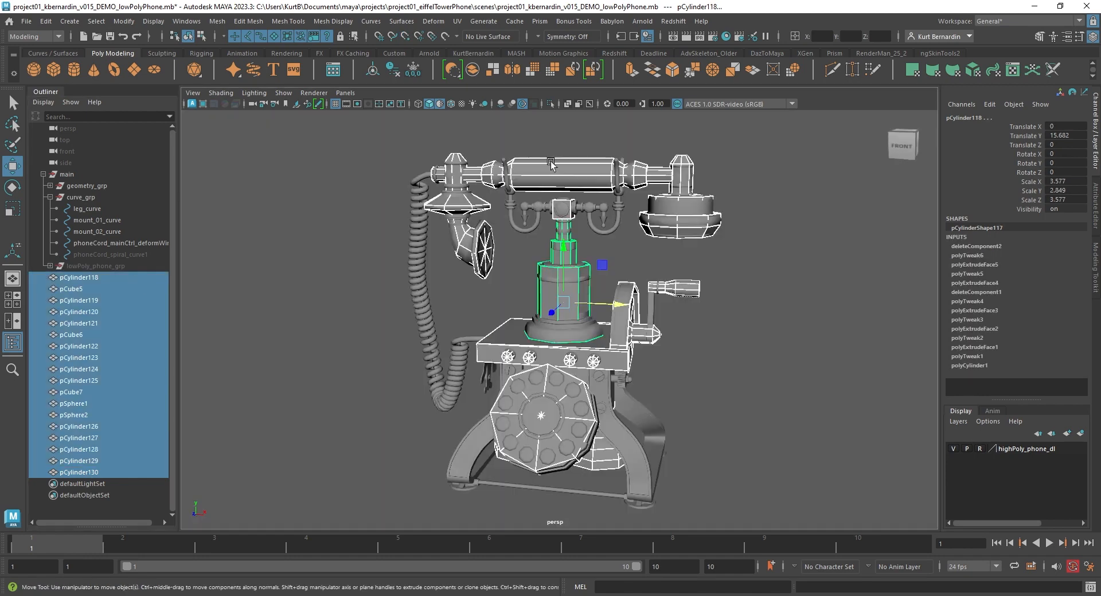
pyautogui.click(550, 104)
pyautogui.keyDown('alt'); pyautogui.moveTo(551, 252); pyautogui.dragTo(584, 252); pyautogui.keyUp('alt')
pyautogui.click(549, 102)
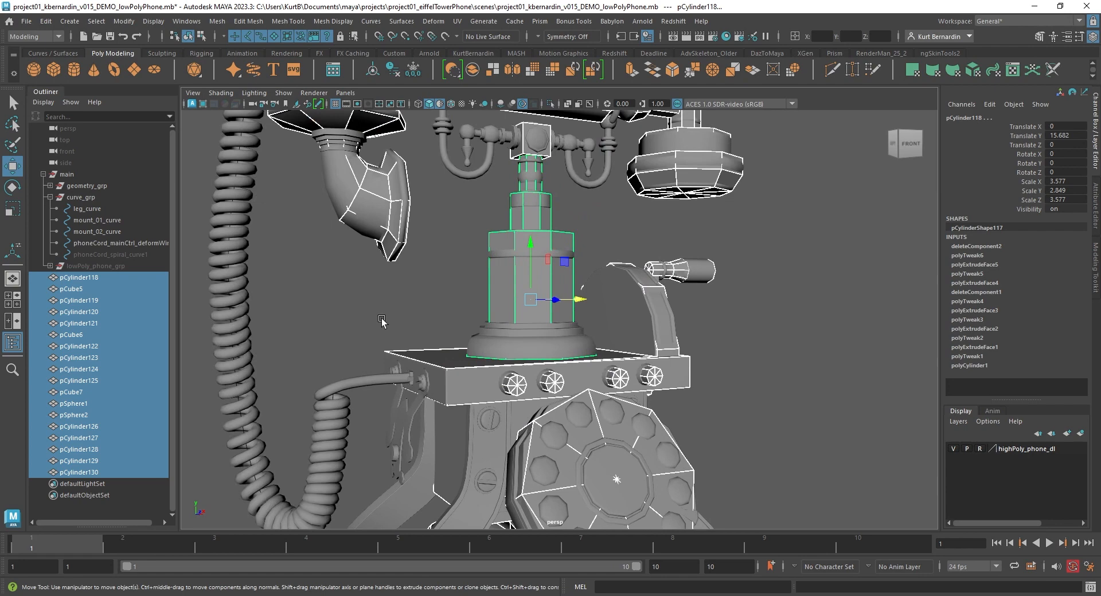
pyautogui.keyDown('alt'); pyautogui.moveTo(381, 321); pyautogui.dragTo(548, 243, button='middle'); pyautogui.keyUp('alt')
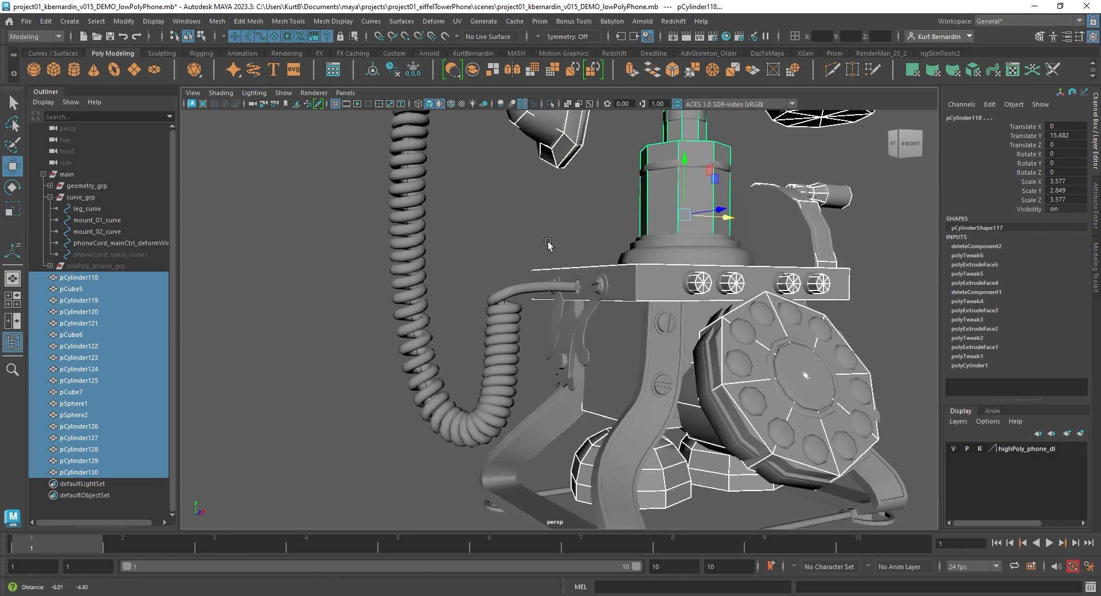
pyautogui.keyDown('alt'); pyautogui.moveTo(548, 243); pyautogui.dragTo(518, 224, button='right'); pyautogui.keyUp('alt')
pyautogui.keyDown('alt'); pyautogui.moveTo(519, 223); pyautogui.dragTo(486, 222); pyautogui.keyUp('alt')
# Turn on X-ray shading and examine the leg, mount and phone cord curves inside the model
pyautogui.click(568, 104)
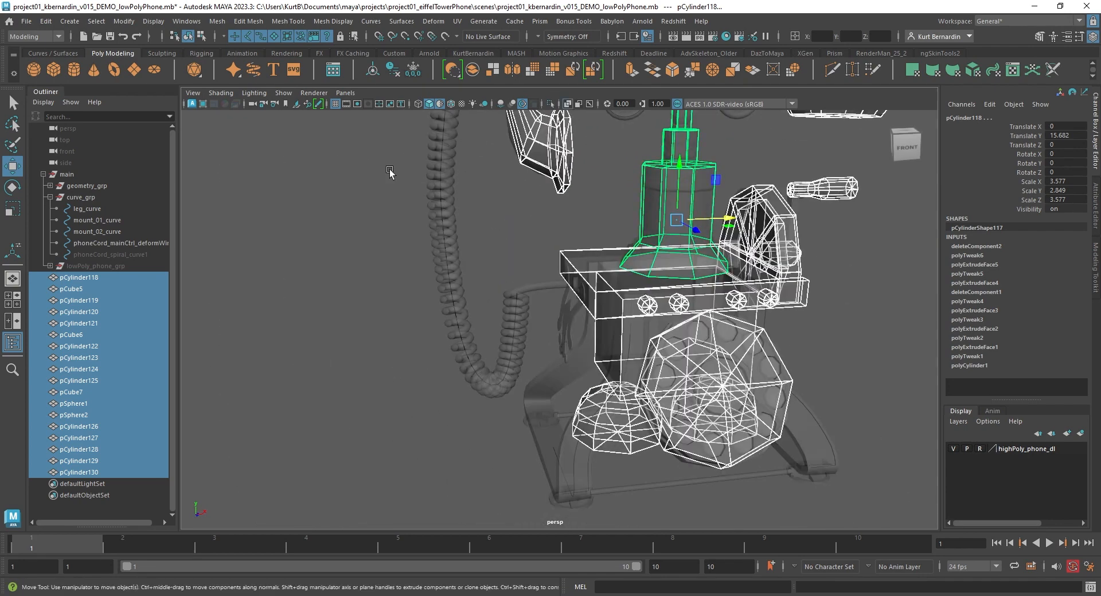
pyautogui.moveTo(94, 209); pyautogui.dragTo(106, 243)
pyautogui.keyDown('alt'); pyautogui.moveTo(550, 291); pyautogui.dragTo(572, 282); pyautogui.keyUp('alt')
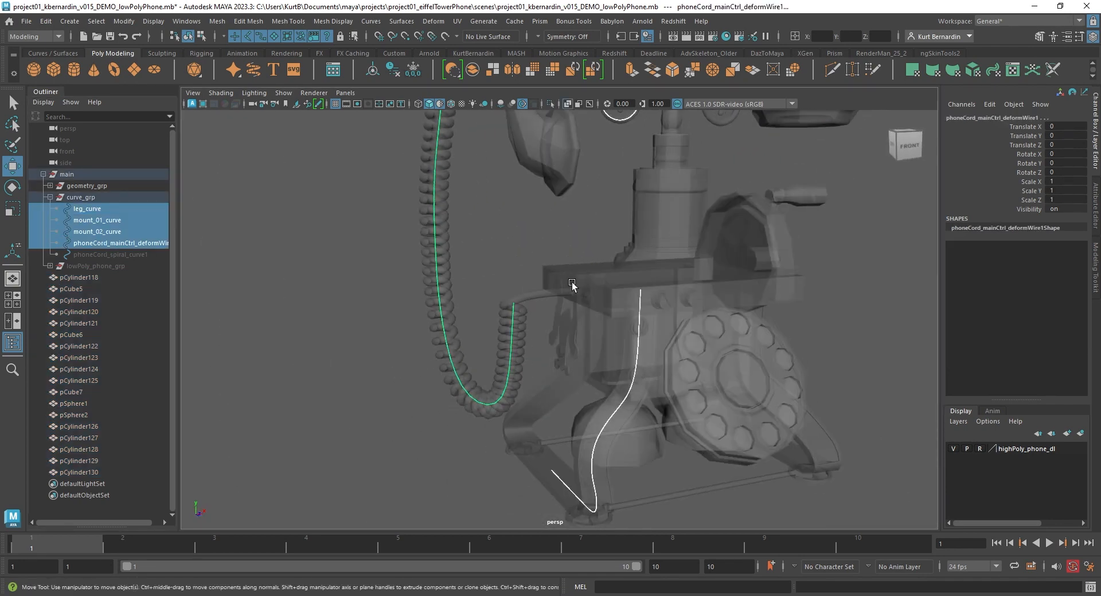
pyautogui.scroll(-5, 575, 275)
pyautogui.scroll(4, 576, 273)
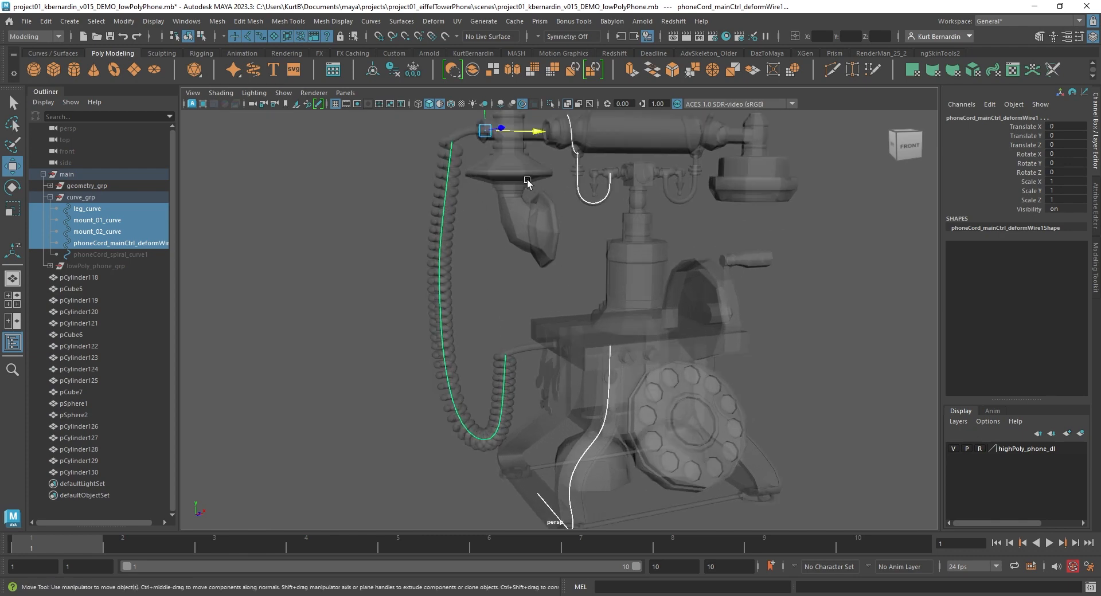
# Turn off X-ray shading and create a sweep mesh along the phone cord's main deform curve
pyautogui.click(156, 243)
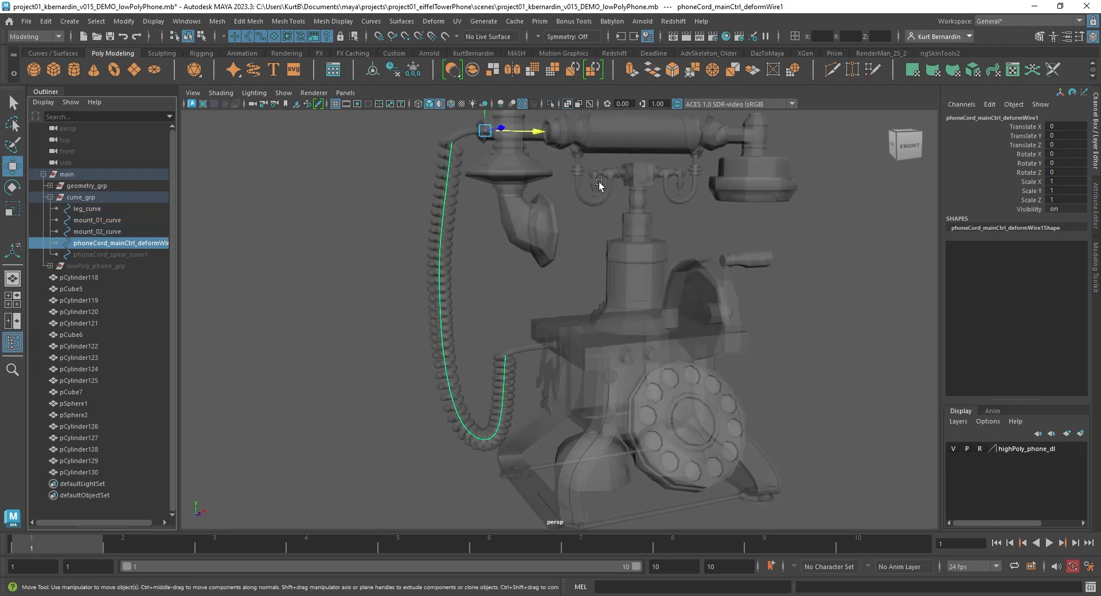
pyautogui.keyDown('alt'); pyautogui.moveTo(599, 181); pyautogui.dragTo(576, 190); pyautogui.keyUp('alt')
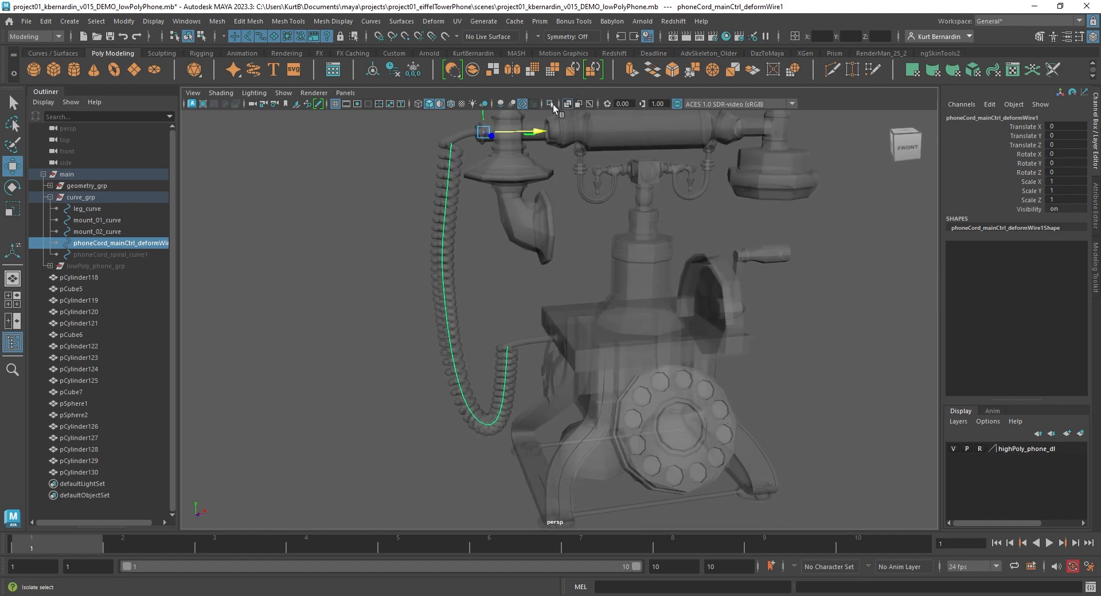
pyautogui.click(552, 104)
pyautogui.click(104, 21)
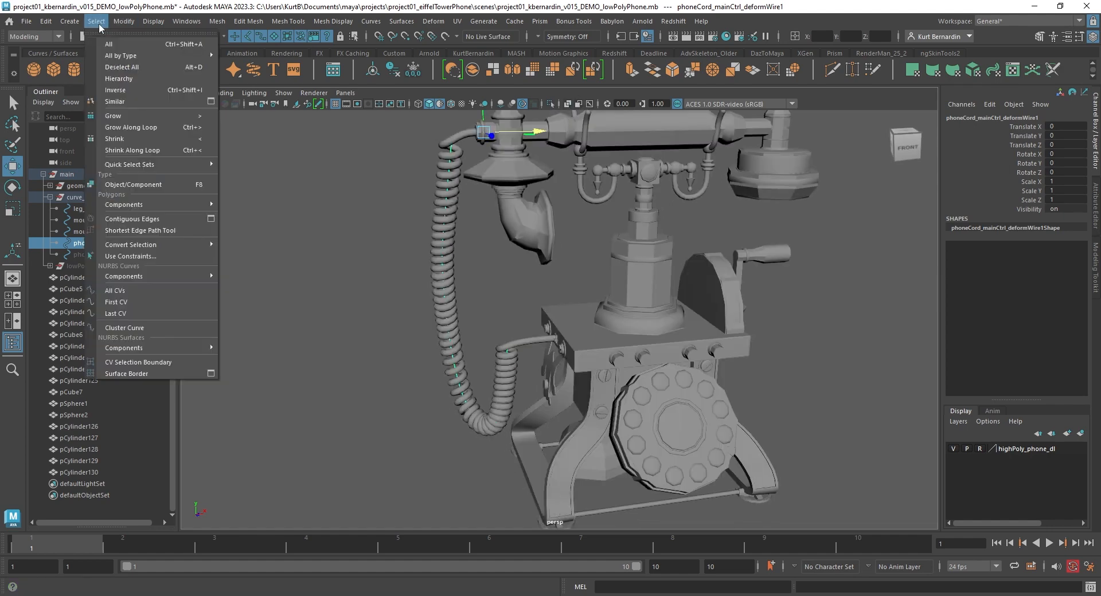
pyautogui.moveTo(69, 21)
pyautogui.click(118, 128)
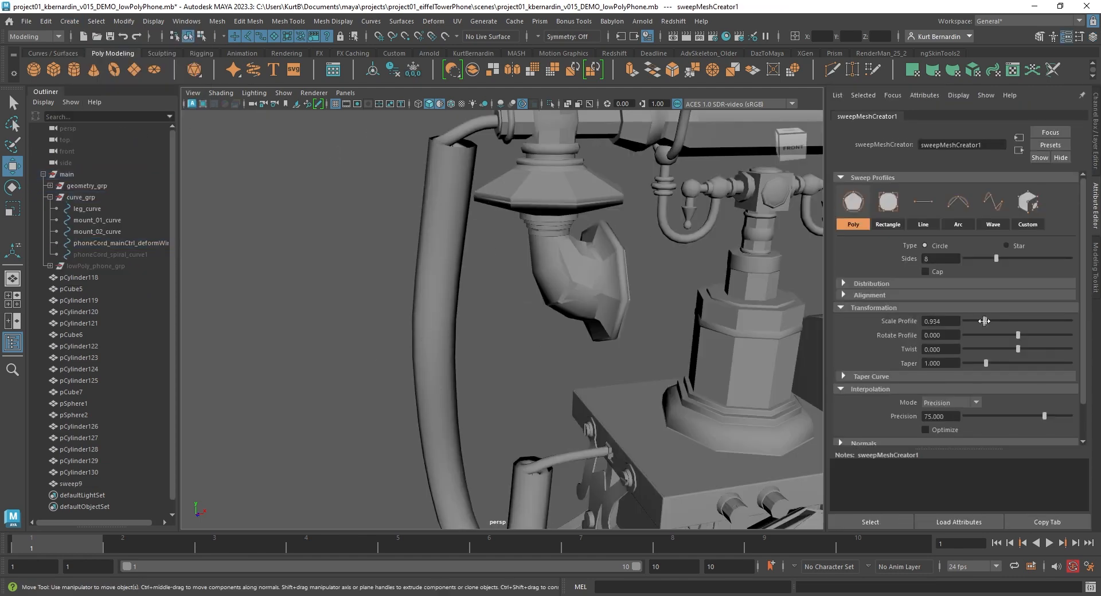
# Set the cord sweep's Scale Profile to 0.824 and check its fit around the spiral cord
pyautogui.moveTo(986, 321); pyautogui.dragTo(982, 321)
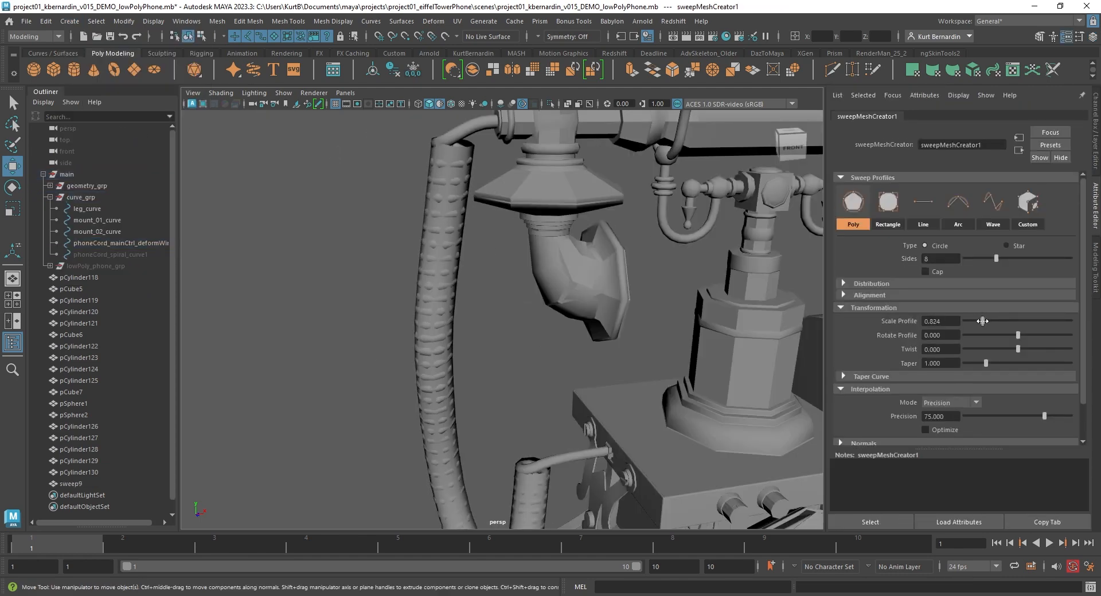
pyautogui.keyDown('alt'); pyautogui.moveTo(726, 329); pyautogui.dragTo(560, 388); pyautogui.keyUp('alt')
pyautogui.keyDown('alt'); pyautogui.moveTo(560, 388); pyautogui.dragTo(523, 248, button='middle'); pyautogui.keyUp('alt')
pyautogui.keyDown('alt'); pyautogui.moveTo(523, 248); pyautogui.dragTo(484, 248, button='right'); pyautogui.keyUp('alt')
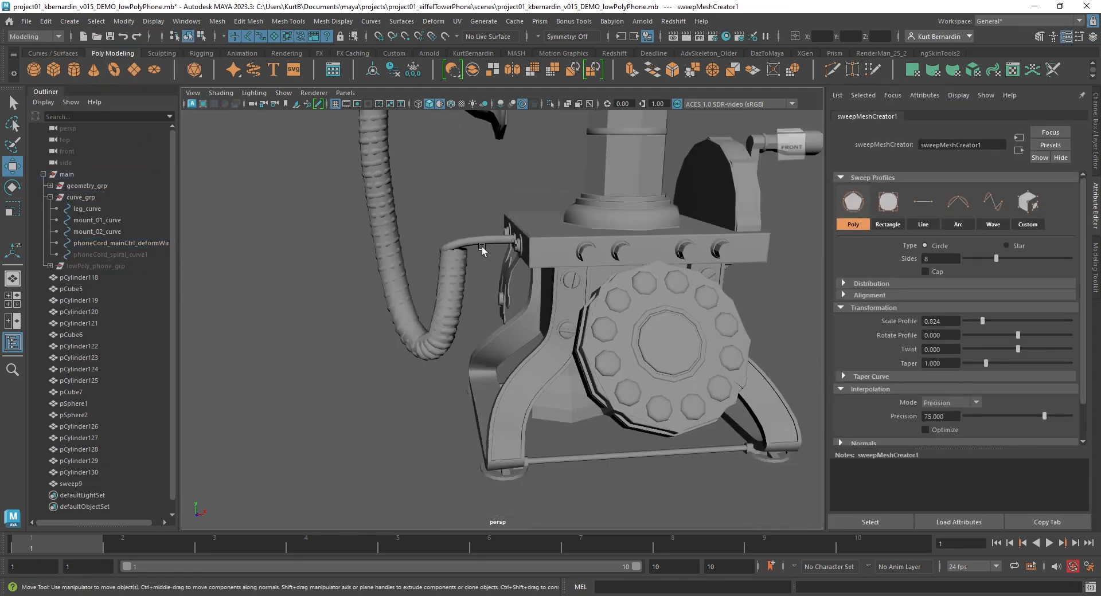
pyautogui.keyDown('alt'); pyautogui.moveTo(484, 248); pyautogui.dragTo(498, 243); pyautogui.keyUp('alt')
pyautogui.keyDown('alt'); pyautogui.moveTo(528, 245); pyautogui.dragTo(507, 261, button='middle'); pyautogui.keyUp('alt')
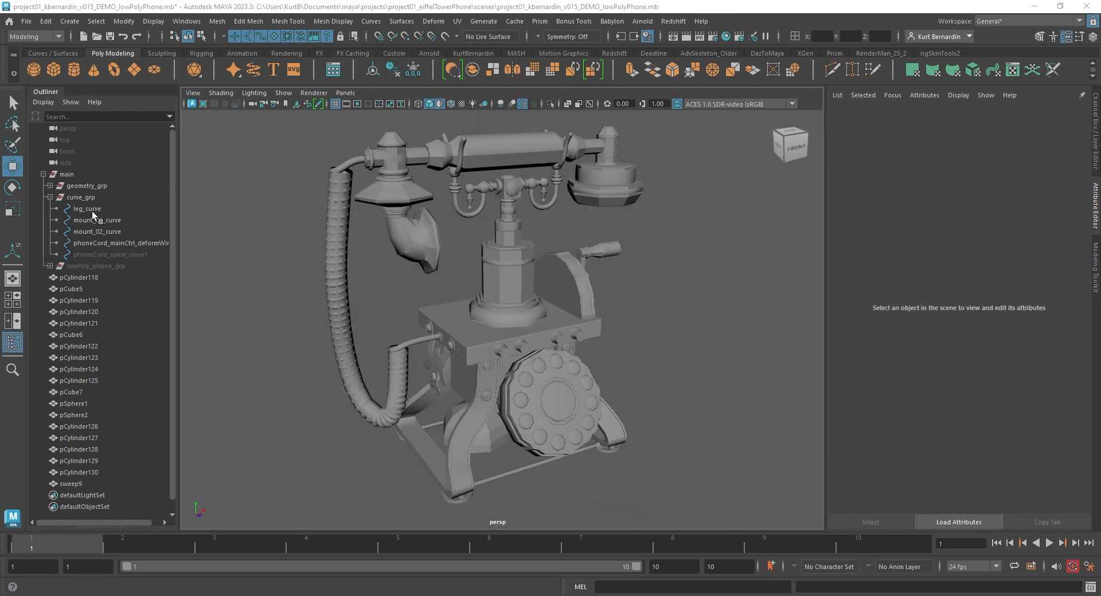
# Locate leg_curve on the phone's front leg and create a sweep mesh along it
pyautogui.click(91, 209)
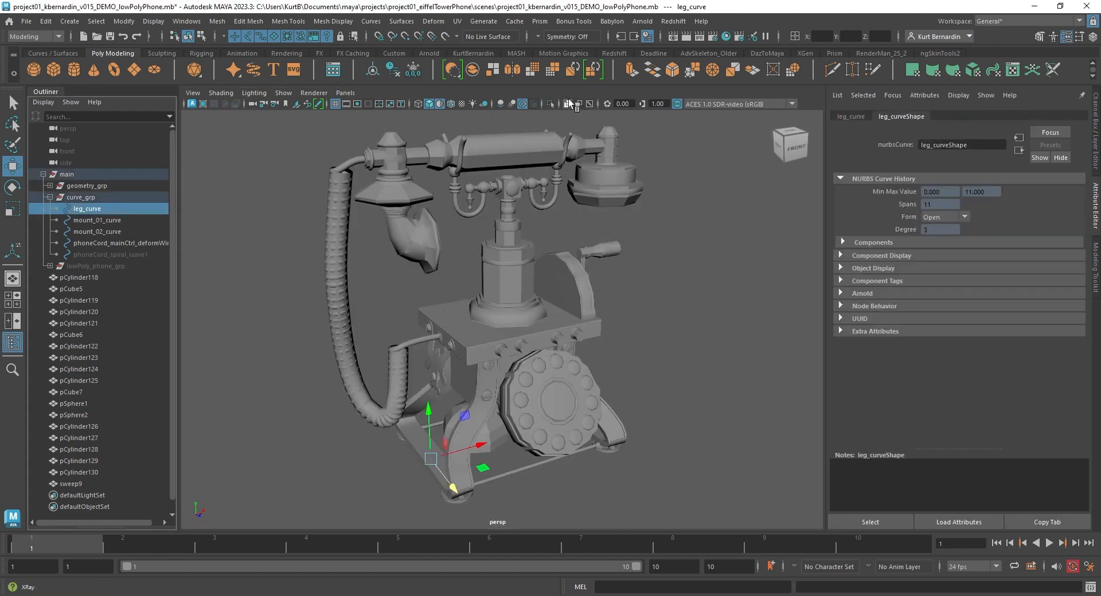
pyautogui.click(568, 103)
pyautogui.press('f')
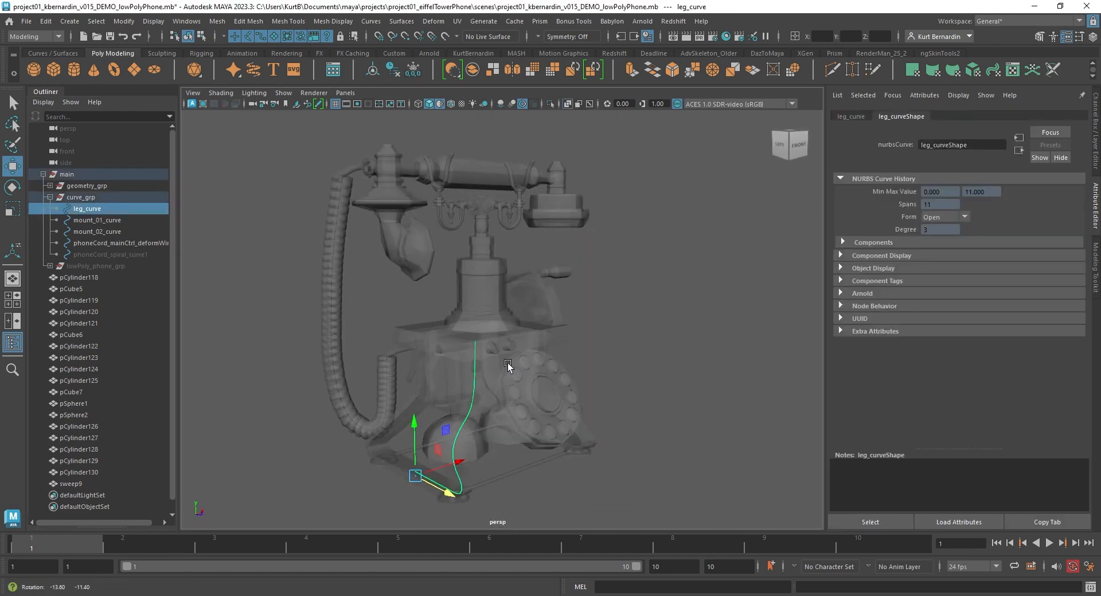
pyautogui.keyDown('alt'); pyautogui.moveTo(508, 363); pyautogui.dragTo(521, 275); pyautogui.keyUp('alt')
pyautogui.hotkey('alt', 'x')
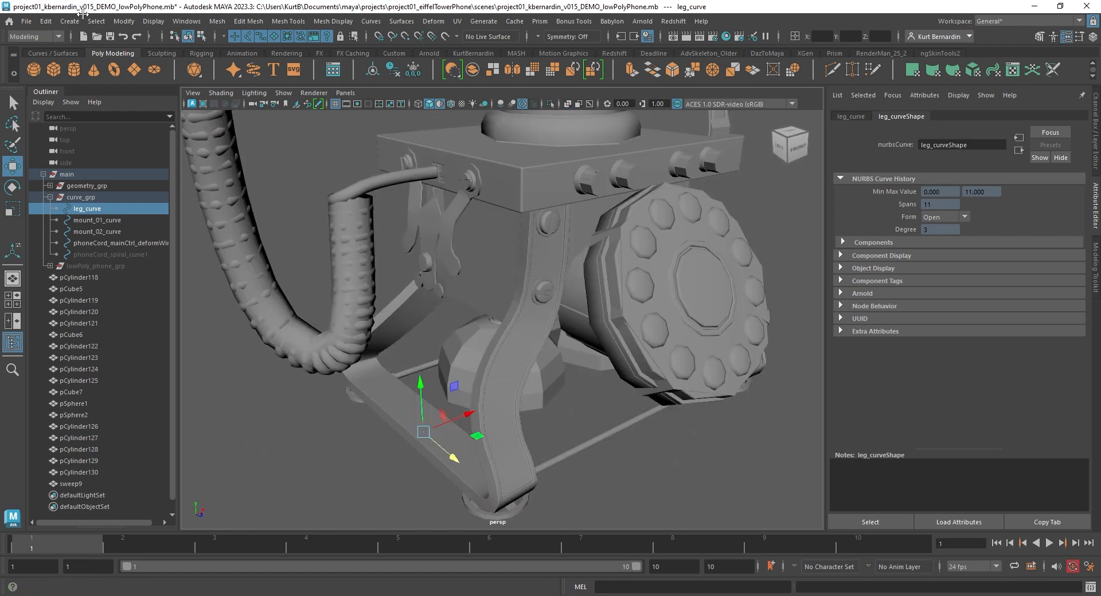
pyautogui.click(74, 21)
pyautogui.click(122, 123)
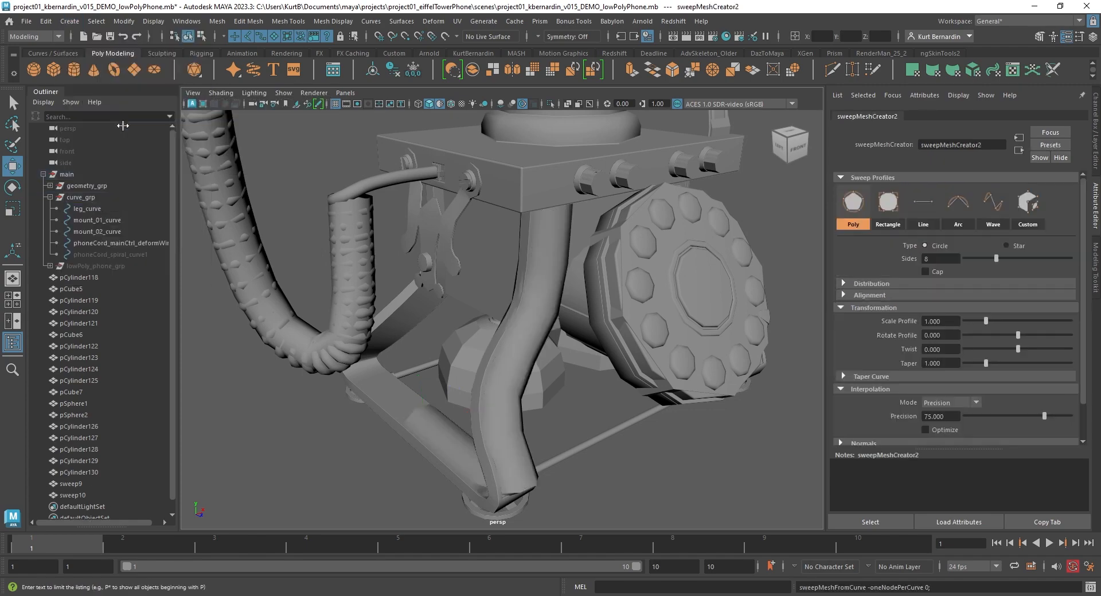
# Switch the leg sweep to a Rectangle profile with Corner Radius 0 and Height 0.505, showing wireframe on shaded
pyautogui.hotkey('alt', '5')
pyautogui.keyDown('alt'); pyautogui.moveTo(514, 423); pyautogui.dragTo(558, 423); pyautogui.keyUp('alt')
pyautogui.scroll(4, 459, 443)
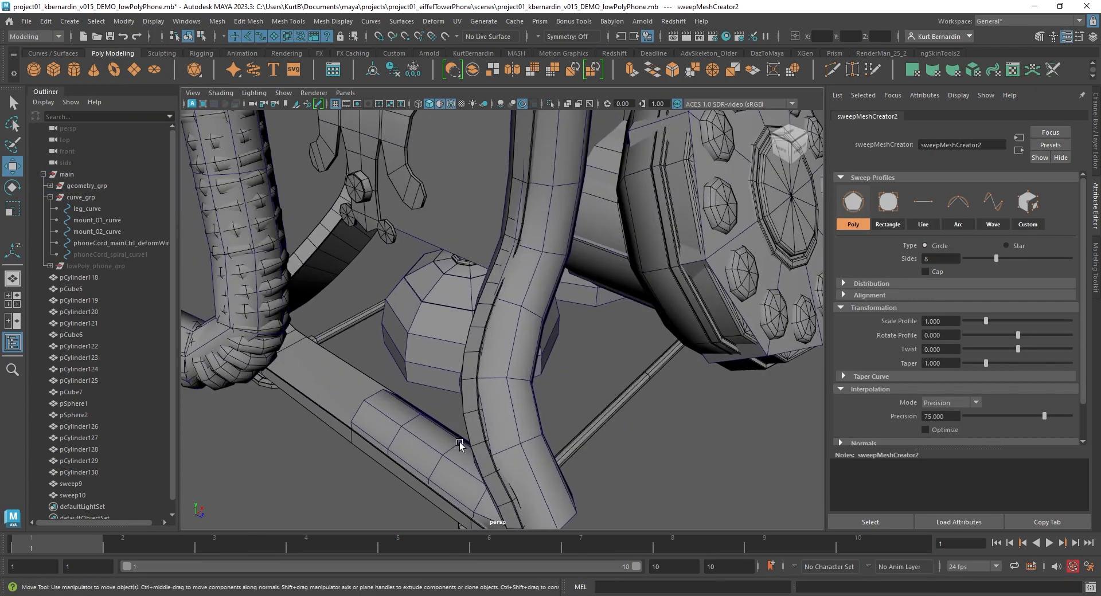
pyautogui.scroll(-5, 460, 443)
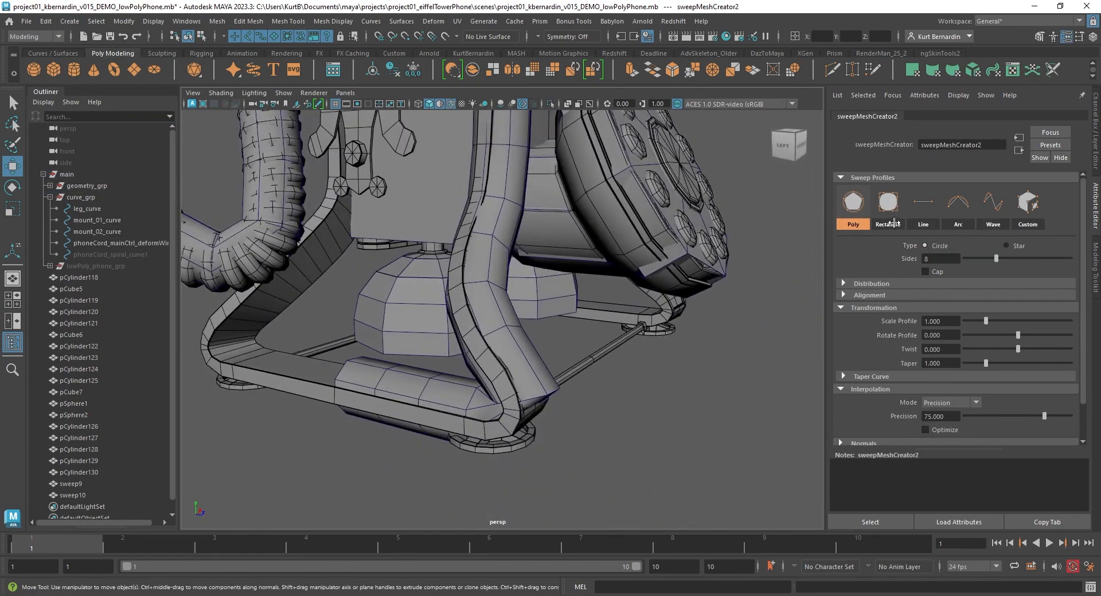
pyautogui.click(887, 202)
pyautogui.keyDown('alt'); pyautogui.moveTo(608, 343); pyautogui.dragTo(580, 344); pyautogui.keyUp('alt')
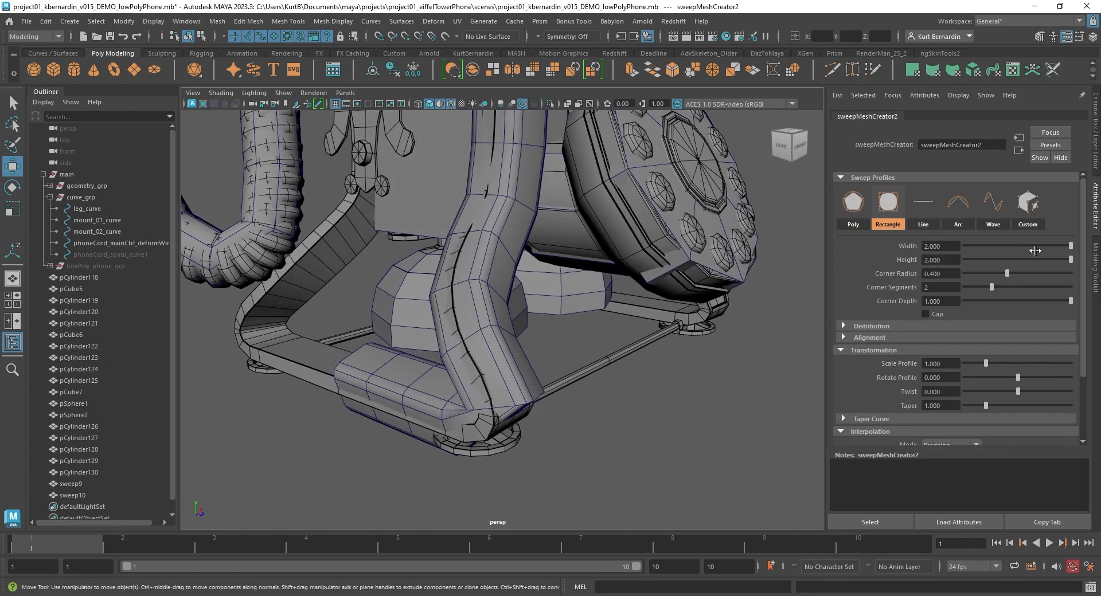
pyautogui.moveTo(987, 281); pyautogui.dragTo(961, 269)
pyautogui.keyDown('alt'); pyautogui.moveTo(657, 364); pyautogui.dragTo(769, 294); pyautogui.keyUp('alt')
pyautogui.moveTo(1045, 259); pyautogui.dragTo(991, 262)
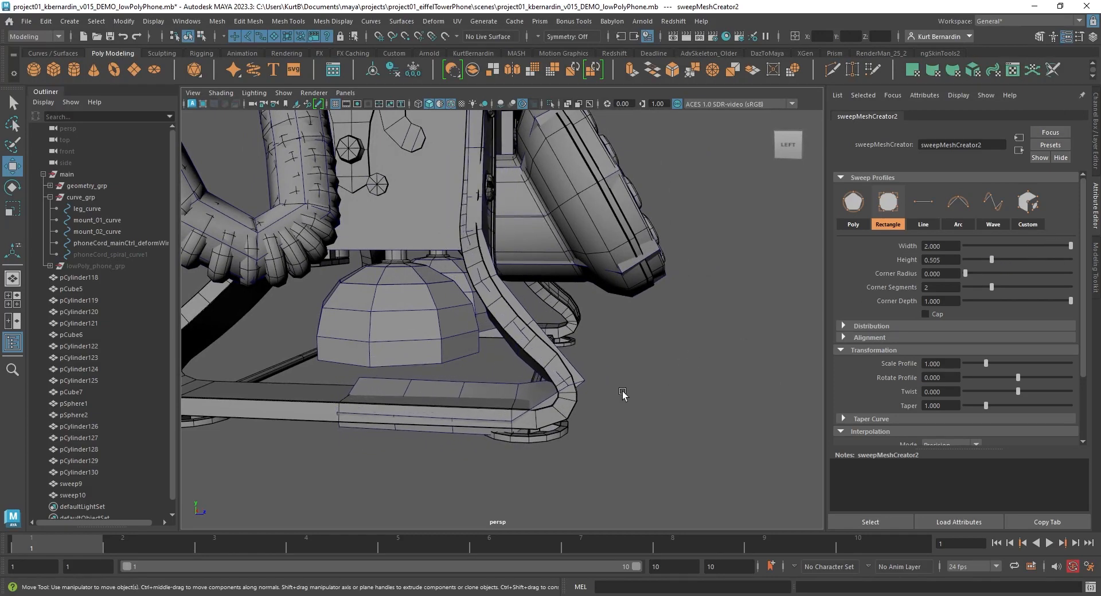
# Set the leg sweep's interpolation Precision to 85 and enable Optimize
pyautogui.keyDown('alt'); pyautogui.moveTo(623, 394); pyautogui.dragTo(819, 396); pyautogui.keyUp('alt')
pyautogui.scroll(-2, 974, 379)
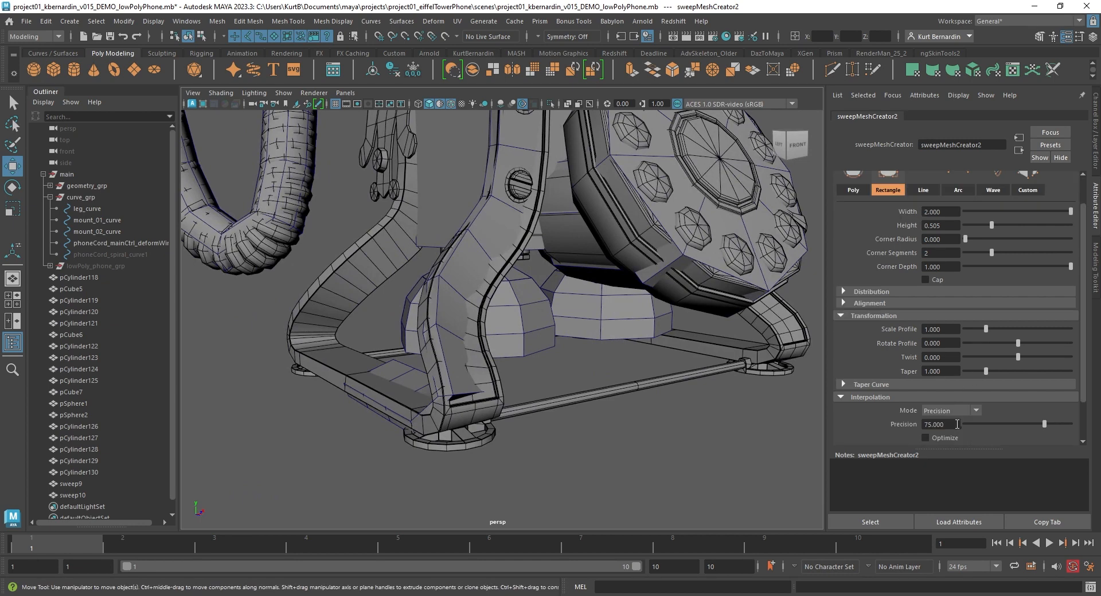
pyautogui.write('85')
pyautogui.press('Return')
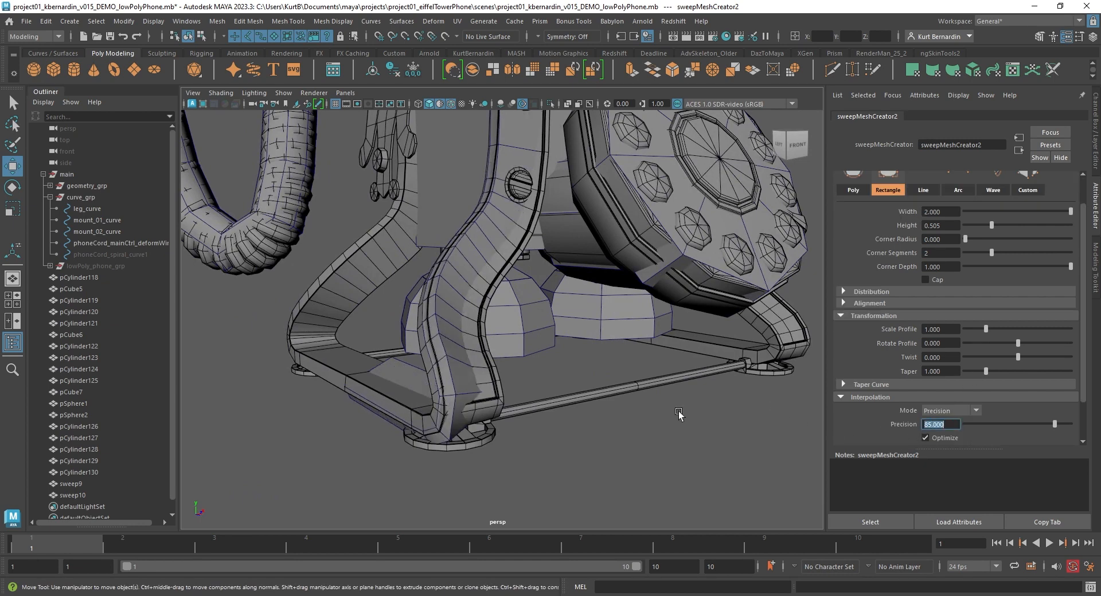
# Fine-tune the leg sweep's Rotate Profile and increase its profile Height to match the high-poly leg
pyautogui.keyDown('alt'); pyautogui.moveTo(678, 413); pyautogui.dragTo(505, 401); pyautogui.keyUp('alt')
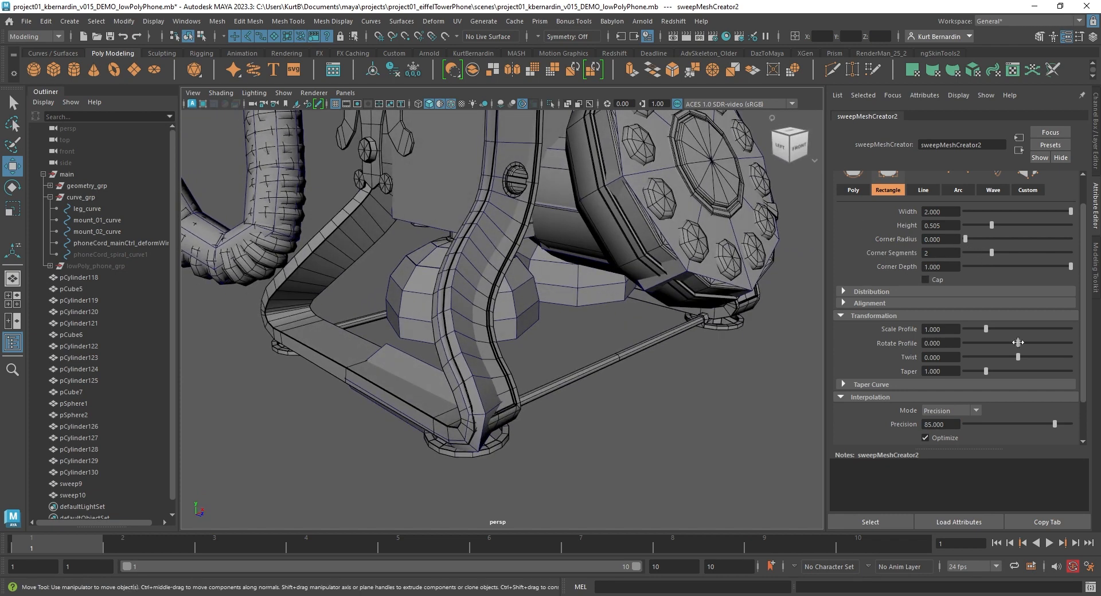
pyautogui.moveTo(1018, 342); pyautogui.dragTo(1020, 348)
pyautogui.keyDown('alt'); pyautogui.moveTo(515, 339); pyautogui.dragTo(544, 318); pyautogui.keyUp('alt')
pyautogui.moveTo(991, 226); pyautogui.dragTo(1002, 238)
pyautogui.keyDown('alt'); pyautogui.moveTo(696, 265); pyautogui.dragTo(613, 355); pyautogui.keyUp('alt')
# Isolate the leg sweep and mirror a copy across the world X axis, combined with the original
pyautogui.click(477, 367)
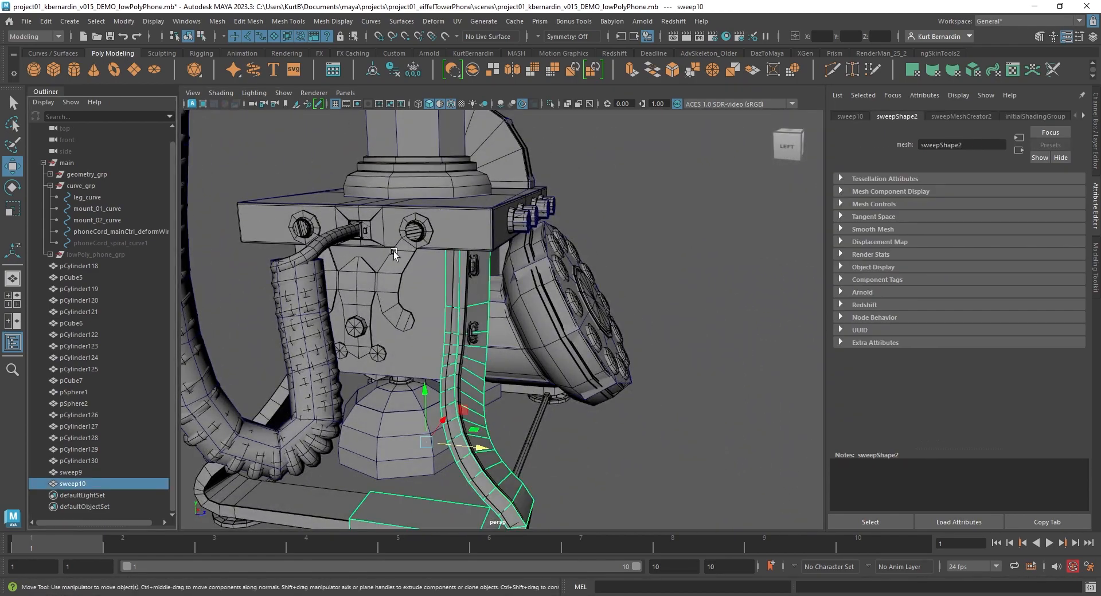
pyautogui.click(553, 104)
pyautogui.keyDown('alt'); pyautogui.moveTo(500, 347); pyautogui.dragTo(428, 310); pyautogui.keyUp('alt')
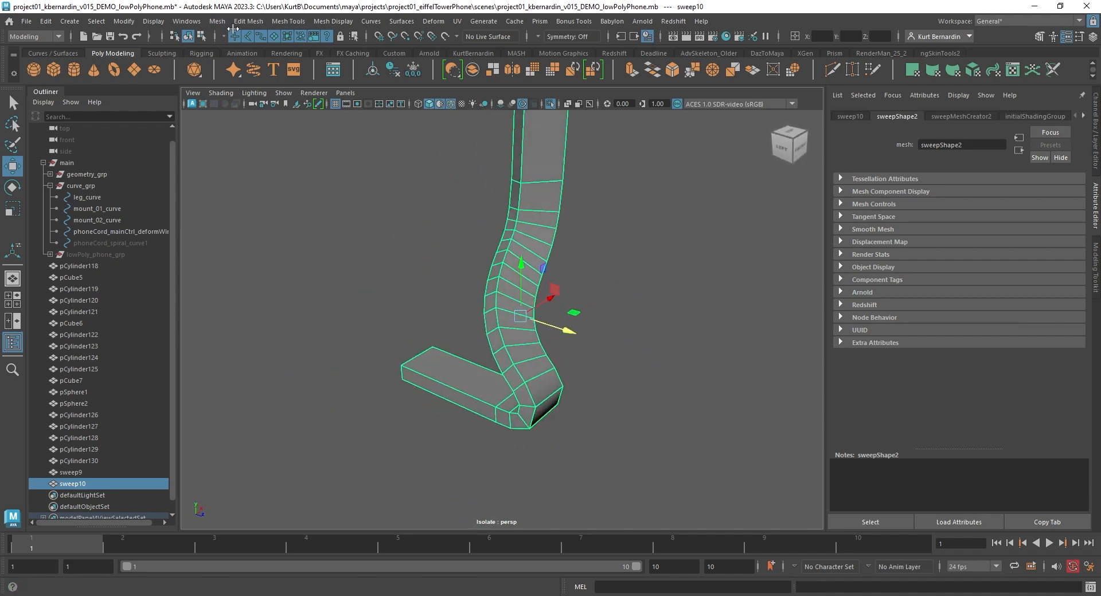
pyautogui.click(217, 22)
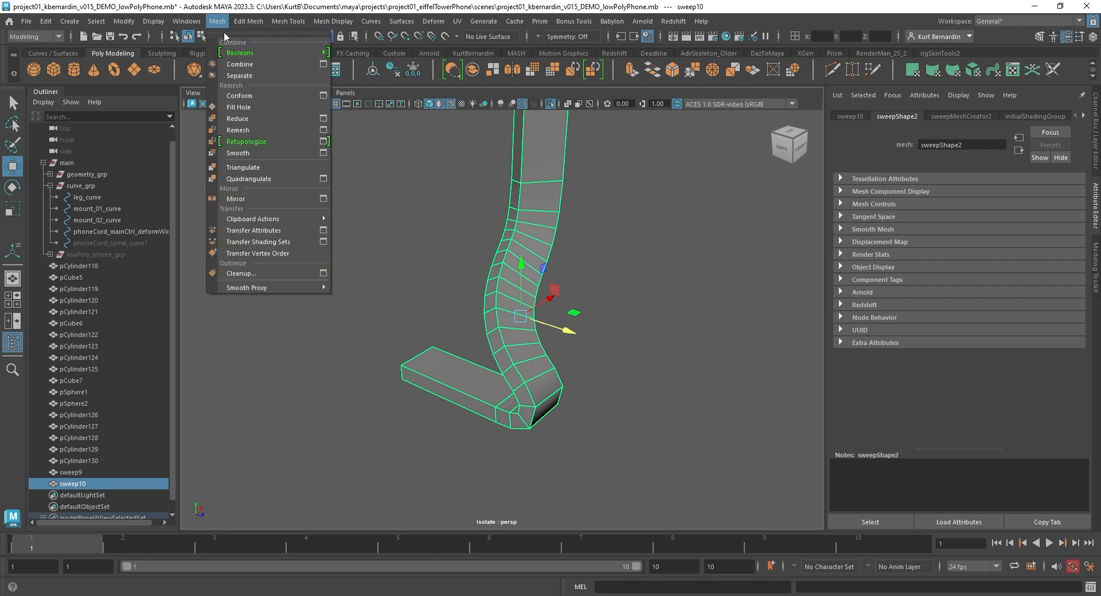
pyautogui.click(324, 199)
pyautogui.keyDown('alt'); pyautogui.moveTo(386, 292); pyautogui.dragTo(487, 321); pyautogui.keyUp('alt')
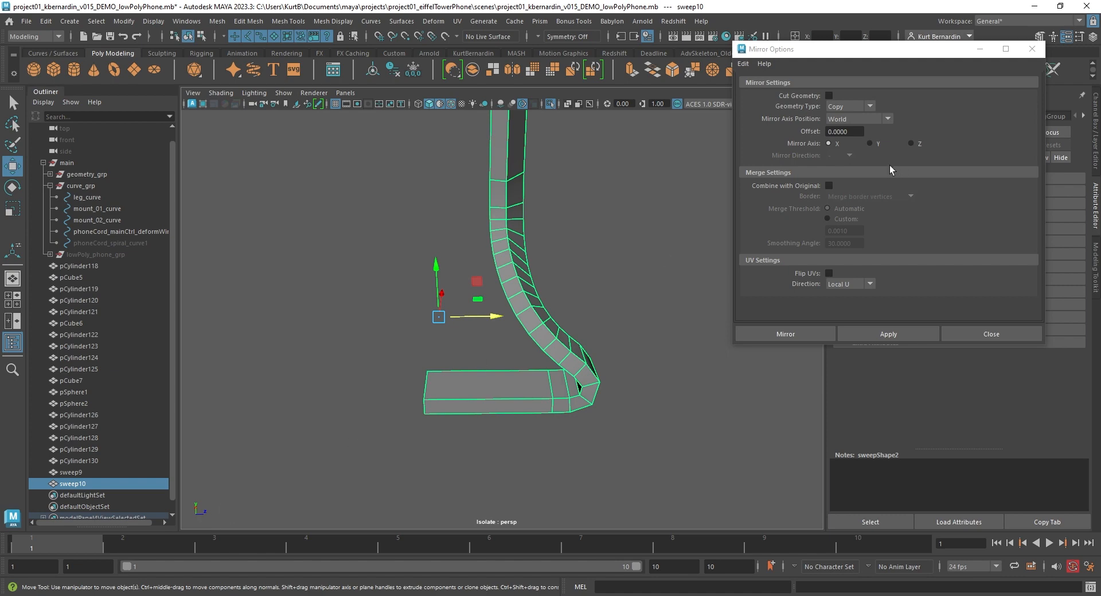
pyautogui.click(828, 186)
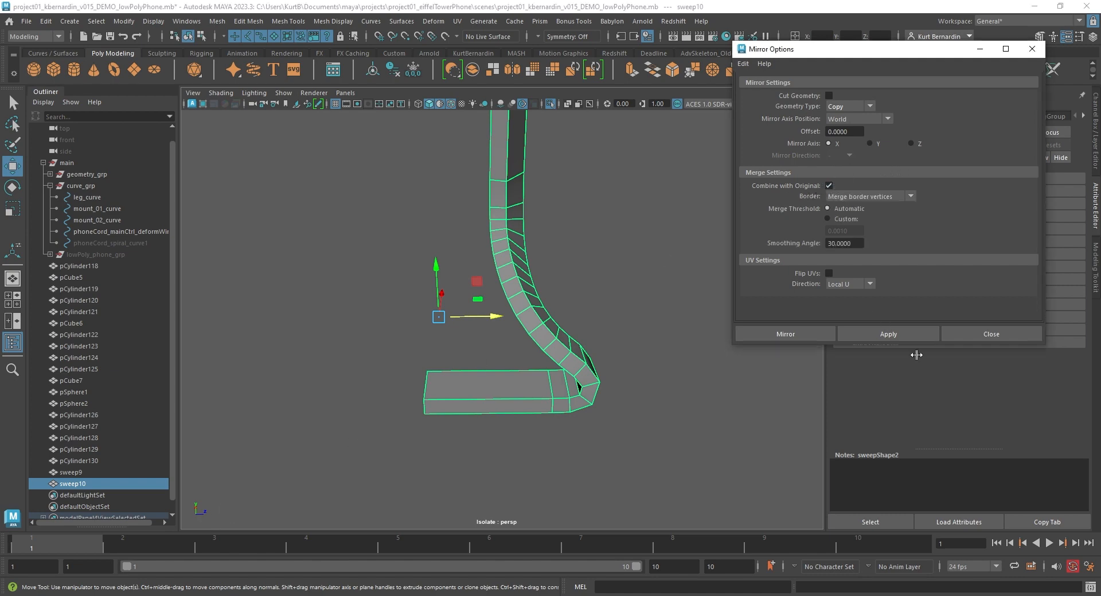
pyautogui.click(909, 331)
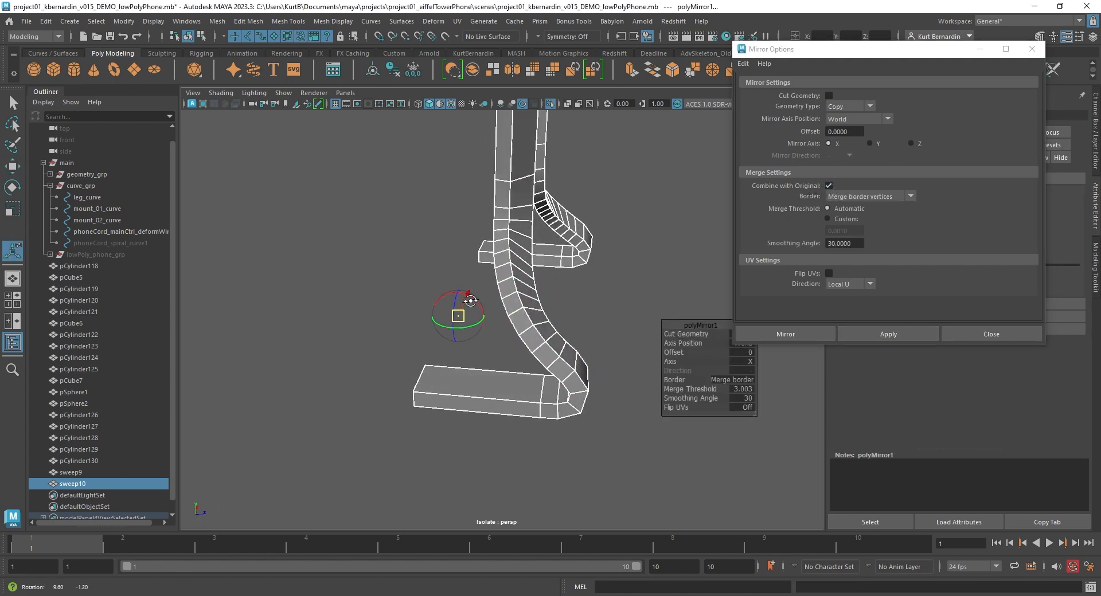
# Mirror the pair of legs across the world Z axis to form all four legs
pyautogui.keyDown('alt'); pyautogui.moveTo(526, 271); pyautogui.dragTo(498, 344, button='middle'); pyautogui.keyUp('alt')
pyautogui.scroll(-3, 498, 344)
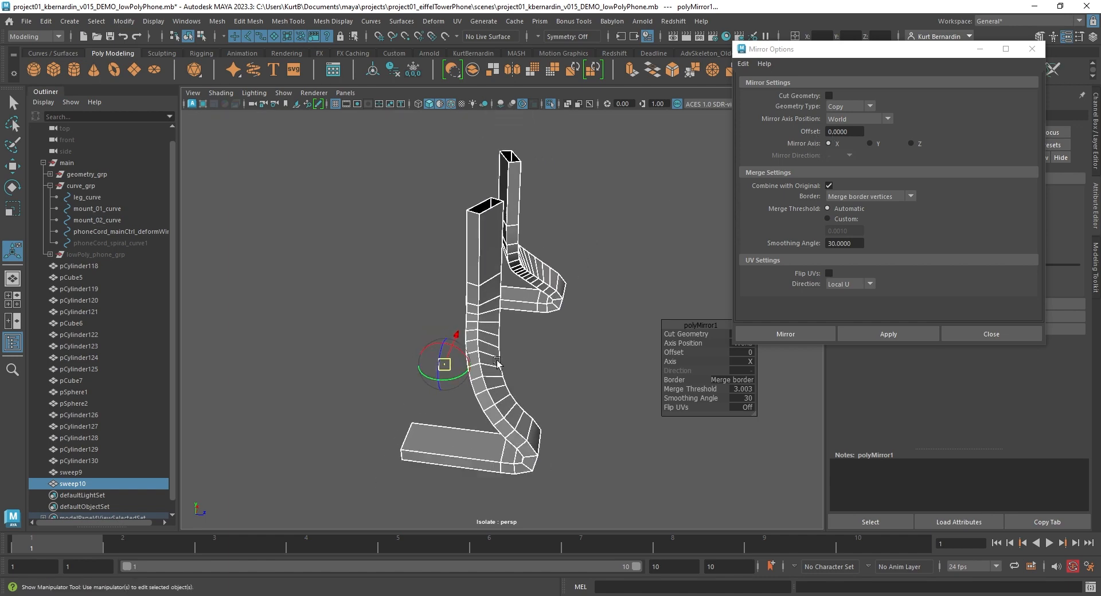
pyautogui.keyDown('alt'); pyautogui.moveTo(497, 344); pyautogui.dragTo(542, 347); pyautogui.keyUp('alt')
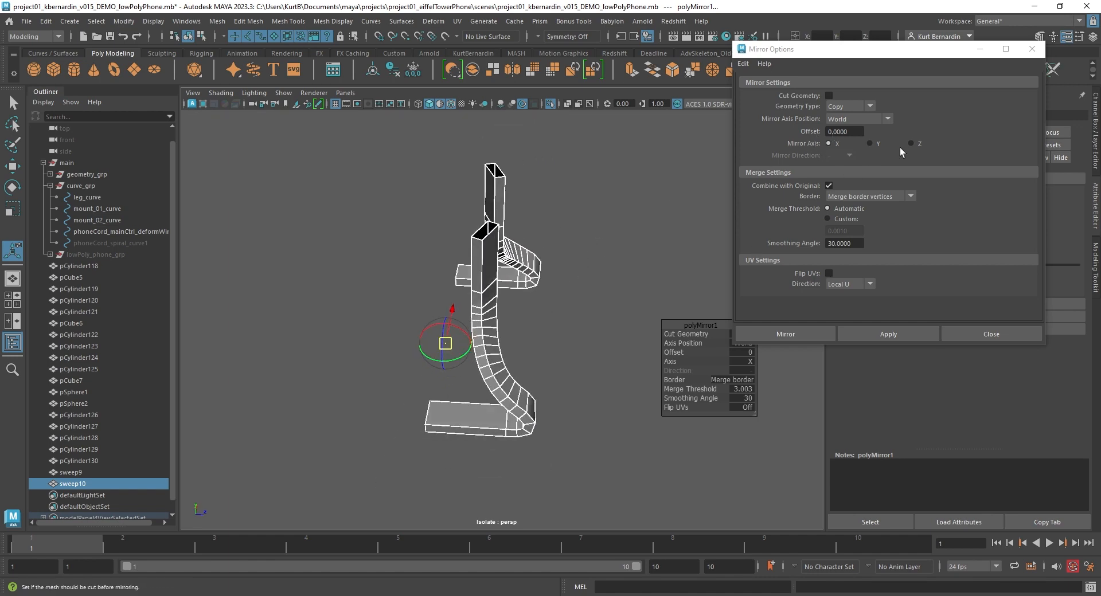
pyautogui.click(911, 144)
pyautogui.click(915, 331)
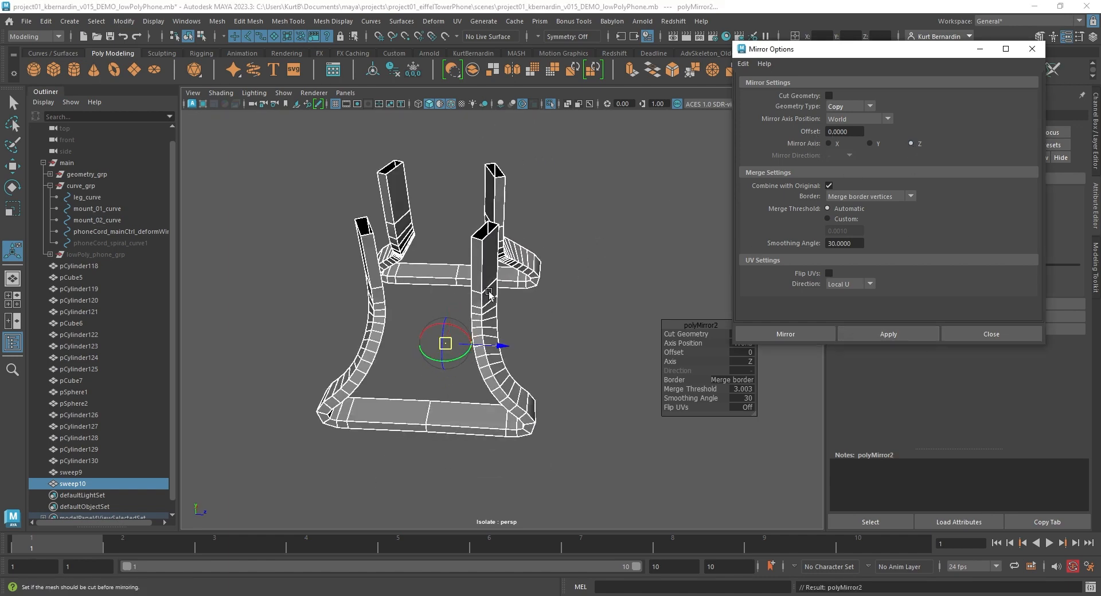
# Inspect the four mirrored legs and exit isolation to bring back the rest of the phone around the handset mount
pyautogui.keyDown('alt'); pyautogui.moveTo(506, 301); pyautogui.dragTo(514, 283); pyautogui.keyUp('alt')
pyautogui.click(547, 173)
pyautogui.moveTo(547, 173); pyautogui.dragTo(224, 382)
pyautogui.keyDown('alt'); pyautogui.moveTo(408, 266); pyautogui.dragTo(491, 93); pyautogui.keyUp('alt')
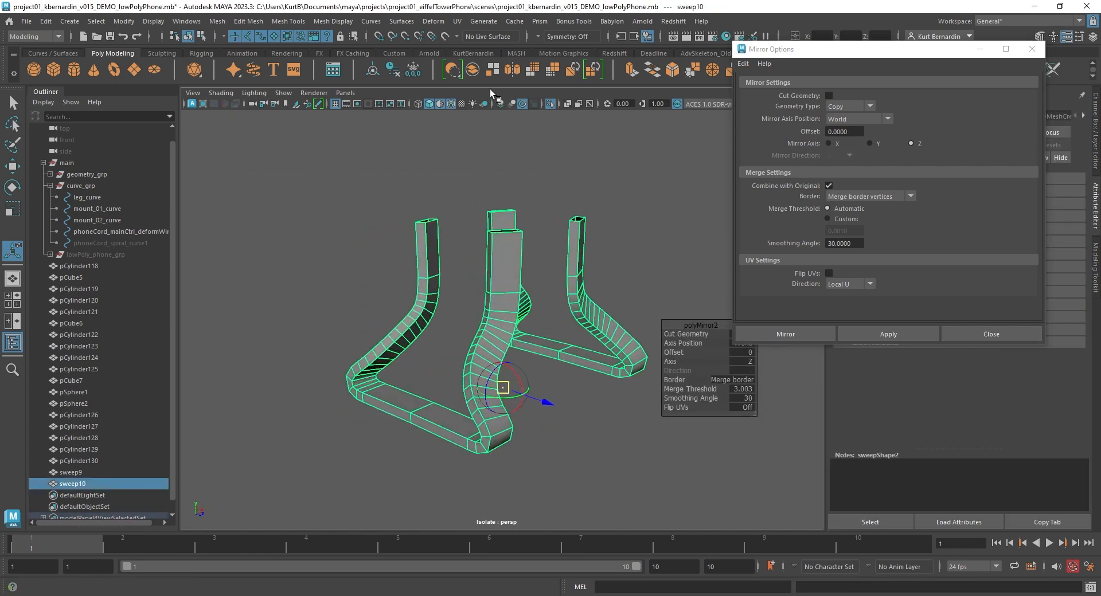
pyautogui.click(551, 105)
pyautogui.scroll(-3, 548, 187)
pyautogui.scroll(6, 321, 292)
pyautogui.keyDown('alt'); pyautogui.moveTo(548, 187); pyautogui.dragTo(293, 286); pyautogui.keyUp('alt')
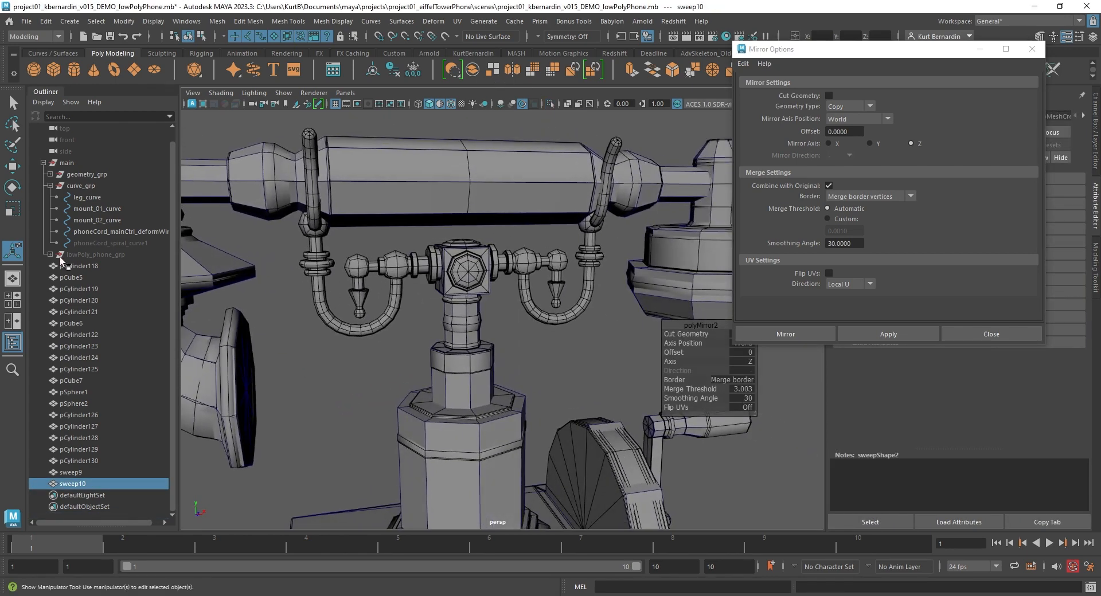
# Frame mount_01_curve with X-ray shading turned on and dismiss the mirror settings
pyautogui.click(109, 210)
pyautogui.press('f')
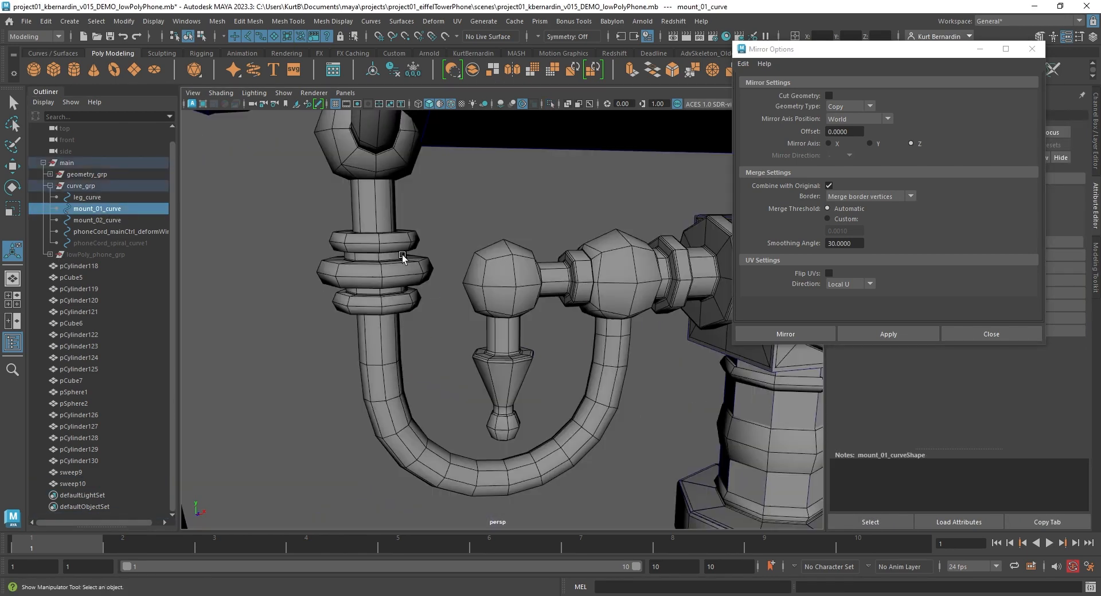
pyautogui.click(569, 104)
pyautogui.click(1042, 45)
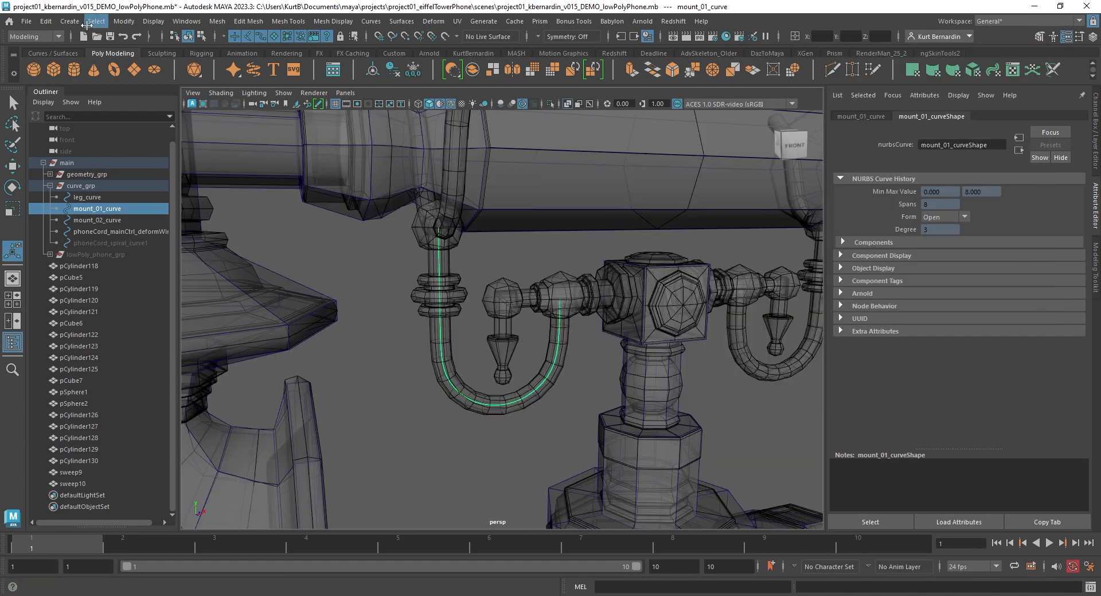
# Create a sweep mesh along mount_01_curve with Precision 85, Optimize enabled and Scale Profile about 0.247
pyautogui.click(75, 23)
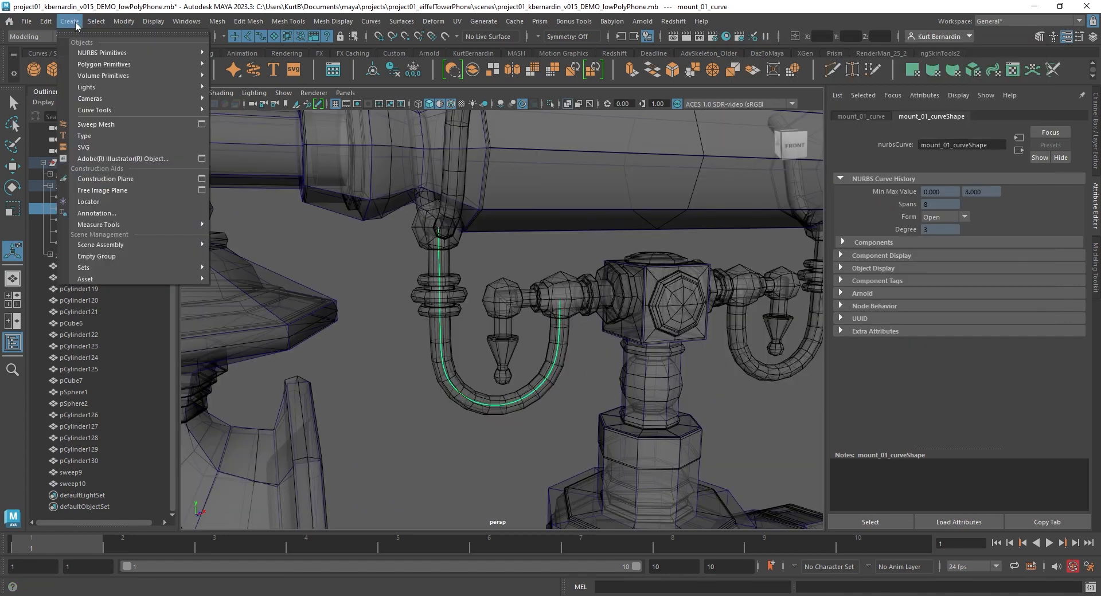
pyautogui.click(141, 123)
pyautogui.write('85')
pyautogui.press('Return')
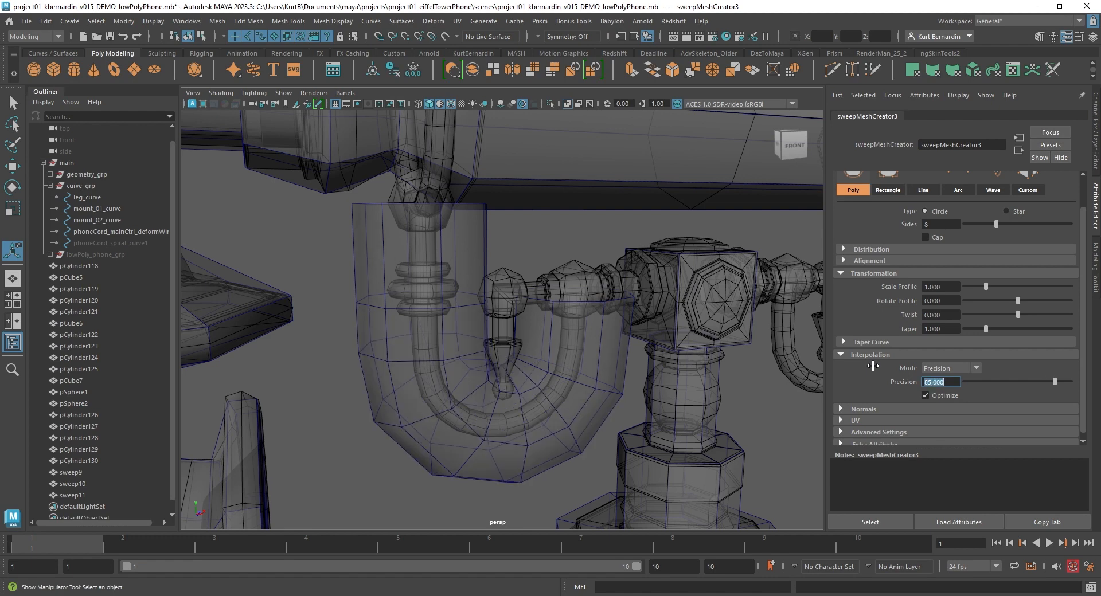
pyautogui.moveTo(983, 288); pyautogui.dragTo(974, 288)
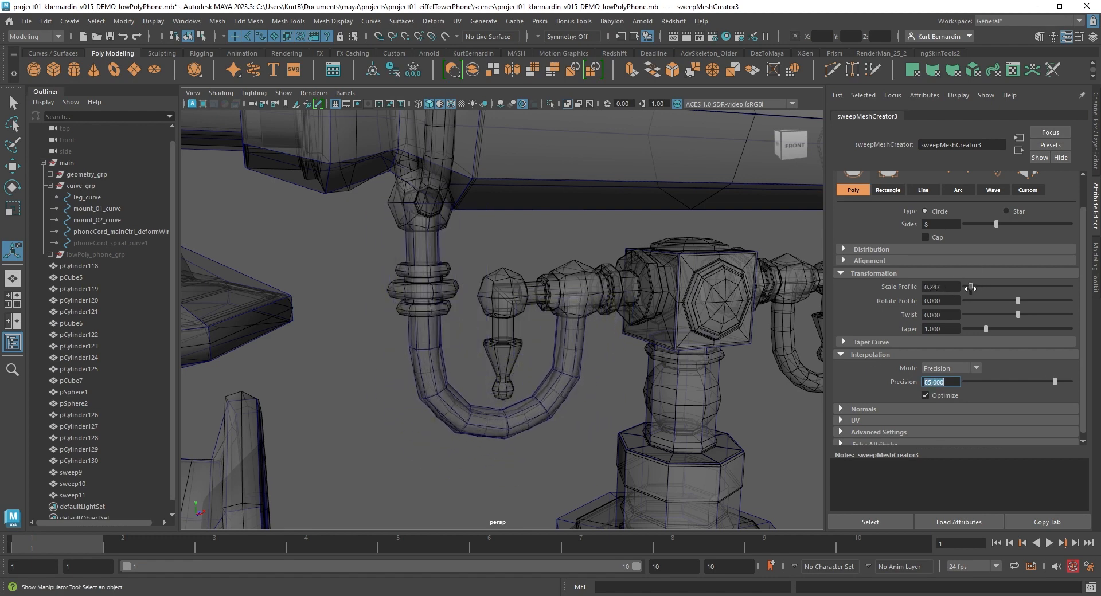
# Create a sweep mesh along mount_02_curve with Scale Profile 0.2, Precision 85 and Optimize enabled, checking its fit around the cradle prong
pyautogui.click(451, 186)
pyautogui.keyDown('alt'); pyautogui.moveTo(451, 186); pyautogui.dragTo(542, 293); pyautogui.keyUp('alt')
pyautogui.click(71, 21)
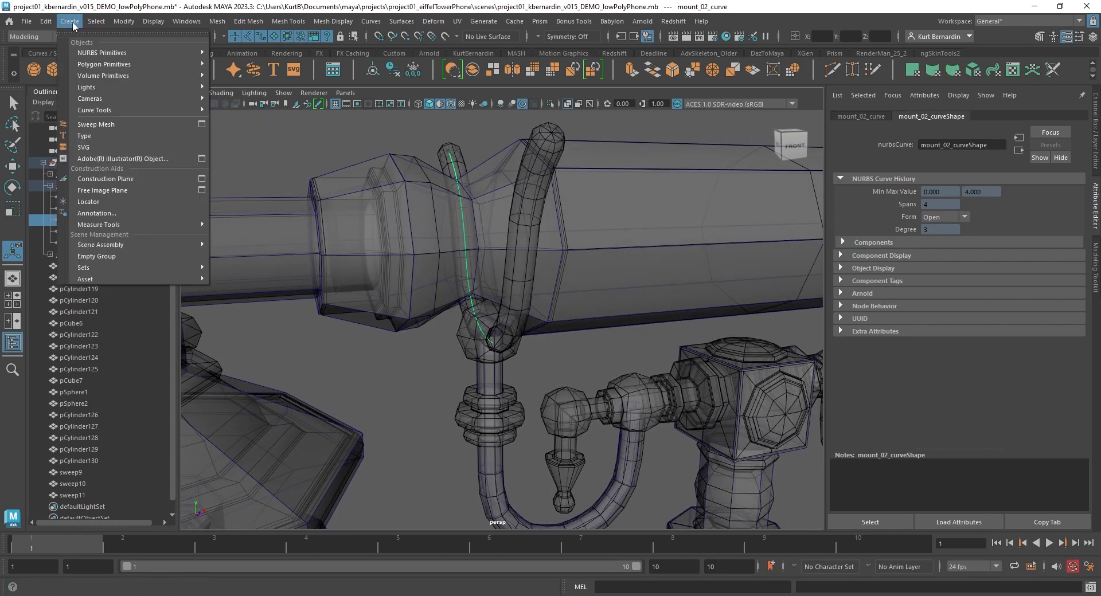
pyautogui.click(105, 123)
pyautogui.press('Return')
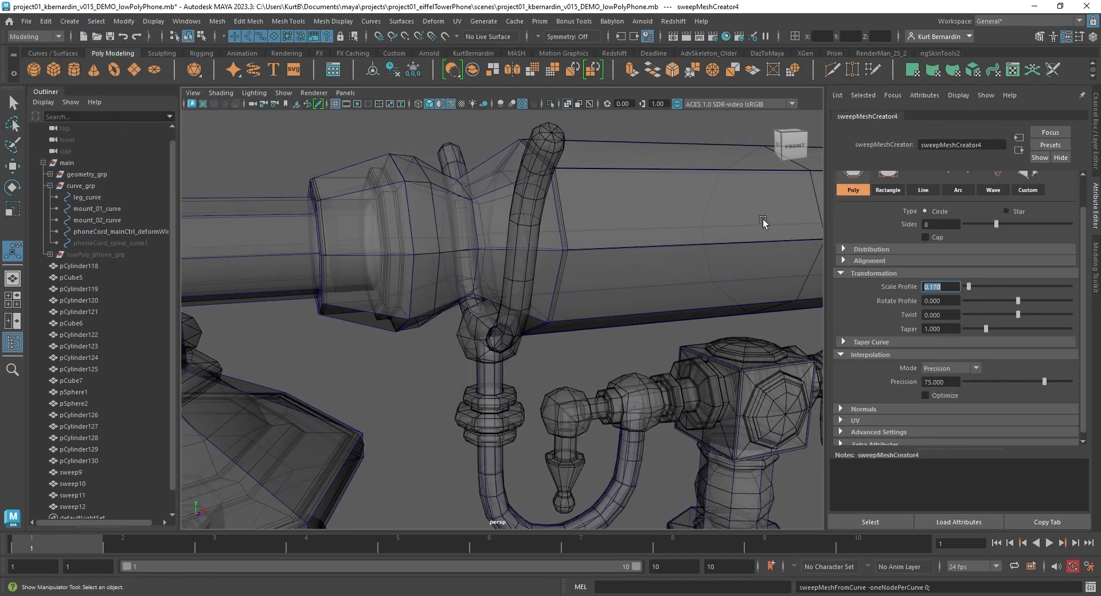
pyautogui.keyDown('alt'); pyautogui.moveTo(466, 289); pyautogui.dragTo(609, 299); pyautogui.keyUp('alt')
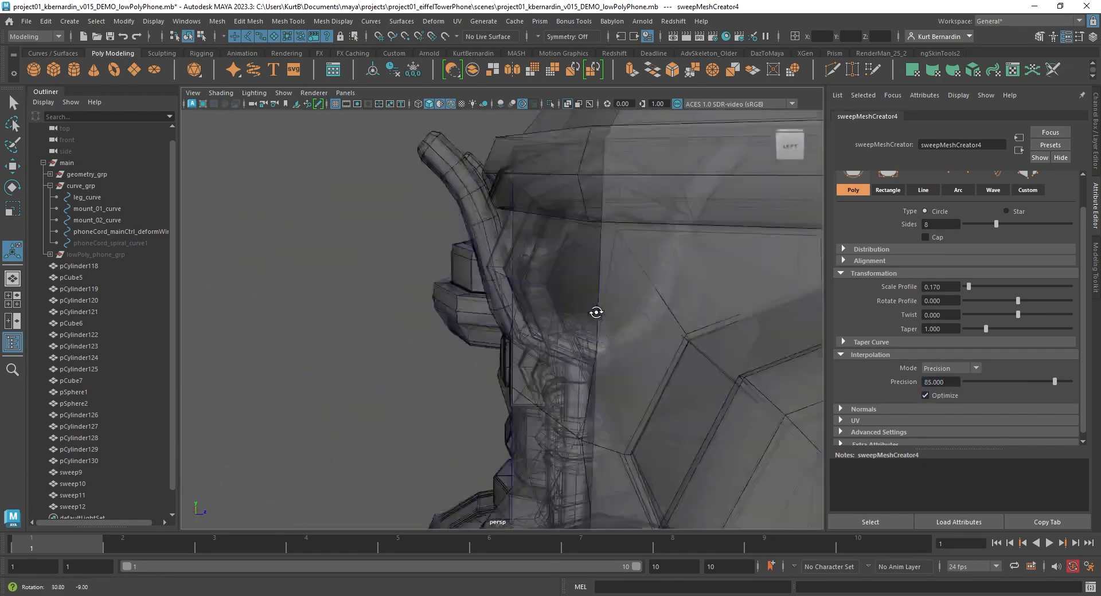
pyautogui.keyDown('alt'); pyautogui.moveTo(589, 311); pyautogui.dragTo(598, 317); pyautogui.keyUp('alt')
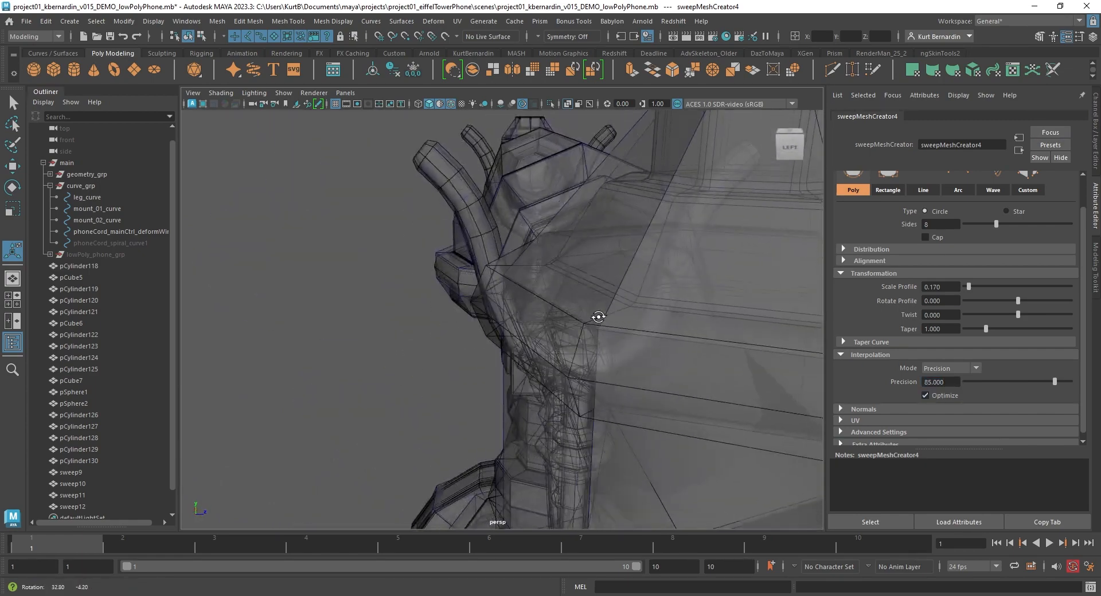
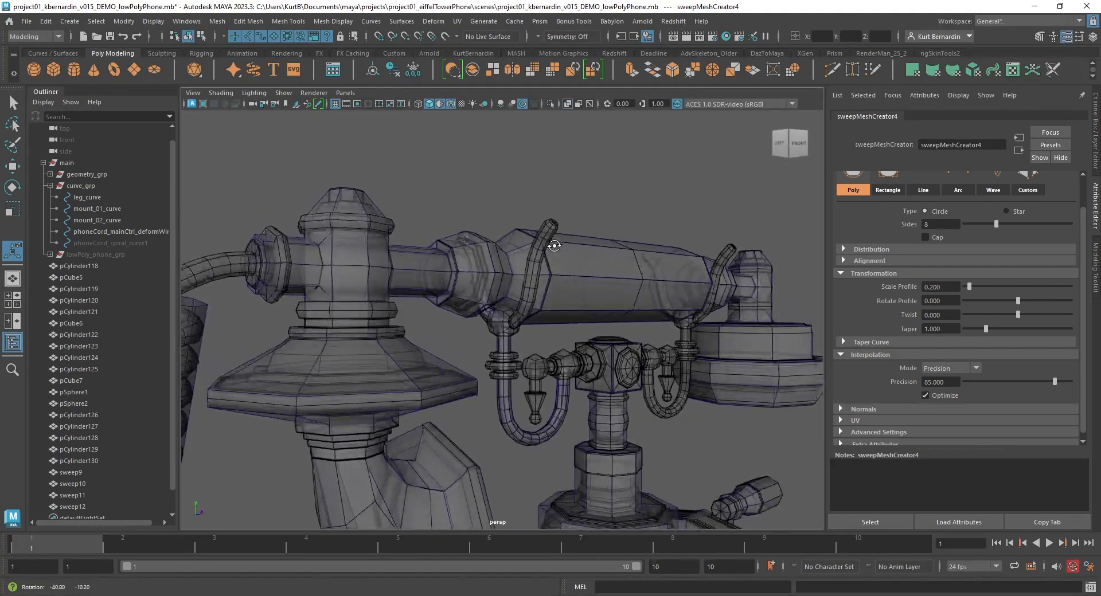
pyautogui.keyDown('alt'); pyautogui.moveTo(550, 246); pyautogui.dragTo(558, 184); pyautogui.keyUp('alt')
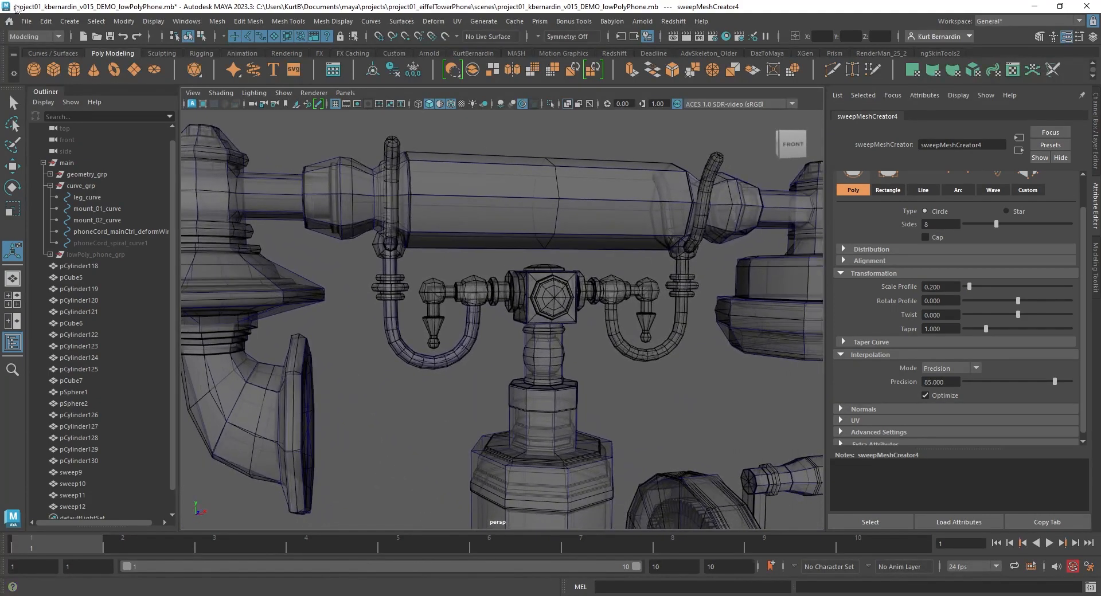
# Create a polygon cylinder and raise it to the mount's central hub, at about Translate Y 23.92
pyautogui.click(79, 70)
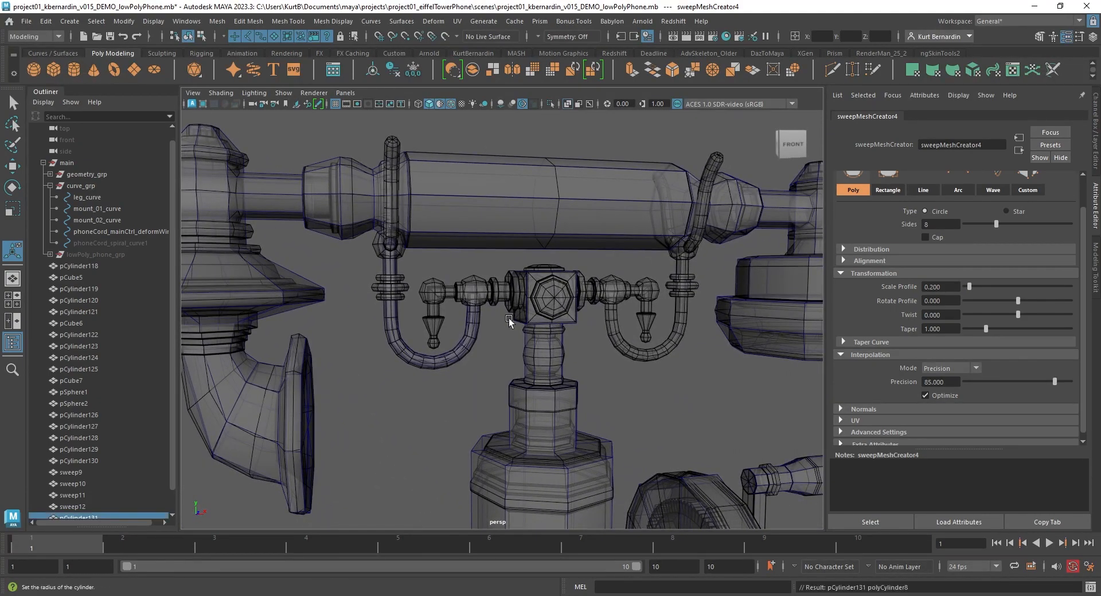
pyautogui.scroll(-5, 508, 318)
pyautogui.scroll(3, 499, 360)
pyautogui.press('w')
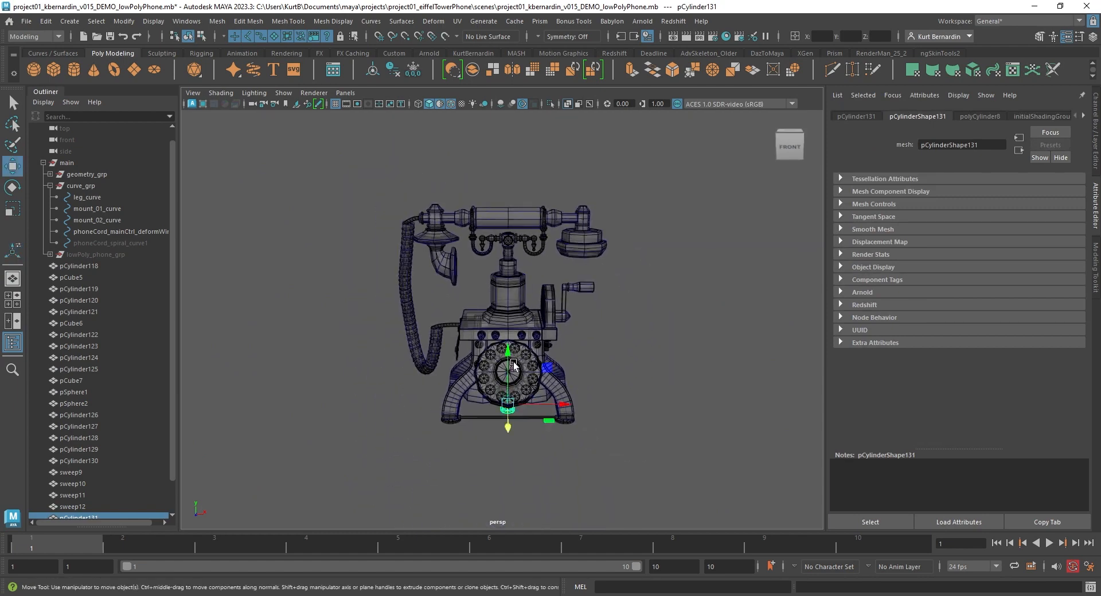
pyautogui.moveTo(499, 360); pyautogui.dragTo(494, 209)
pyautogui.press('f')
# Lay the new cylinder on its side by setting Rotate Z to 90
pyautogui.press('e')
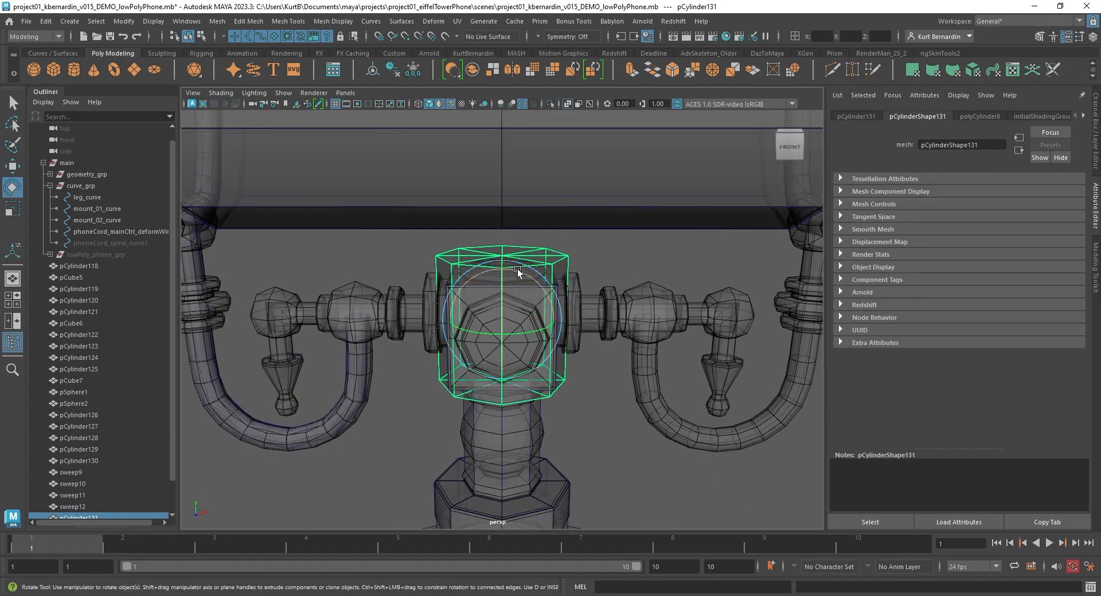
pyautogui.moveTo(520, 271); pyautogui.dragTo(587, 264)
pyautogui.hotkey('ctrl', 'a')
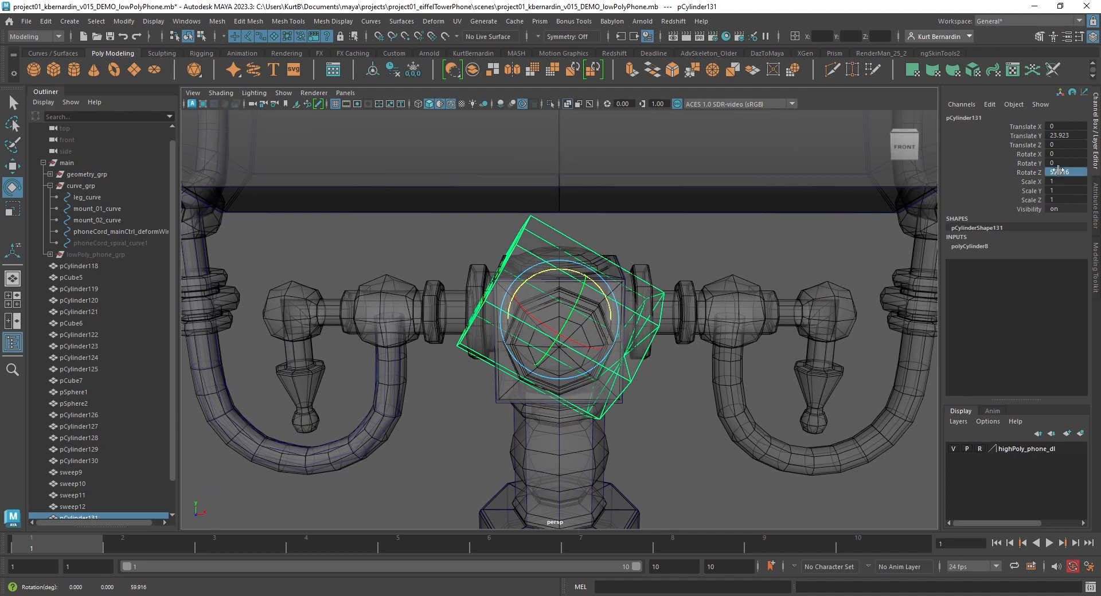
pyautogui.write('90')
pyautogui.press('Return')
# Slide the cylinder out over the hub's horizontal side arm and snap its pivot to the end cap beside the hub
pyautogui.keyDown('alt'); pyautogui.moveTo(791, 332); pyautogui.dragTo(861, 321, button='middle'); pyautogui.keyUp('alt')
pyautogui.press('w')
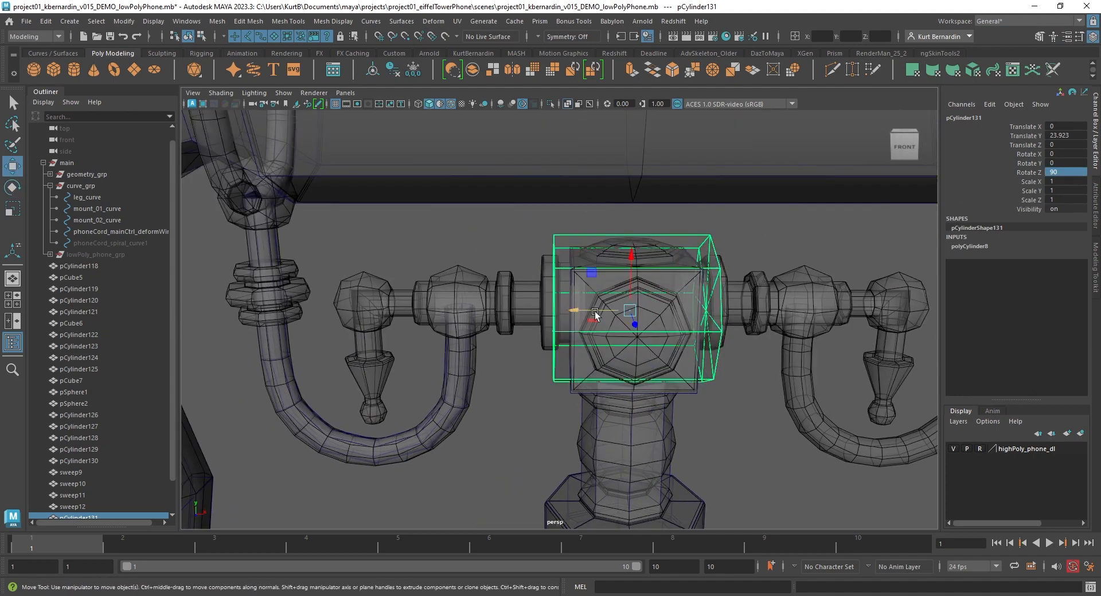
pyautogui.moveTo(592, 313); pyautogui.dragTo(453, 286)
pyautogui.scroll(3, 447, 292)
pyautogui.press('d')
pyautogui.press('v')
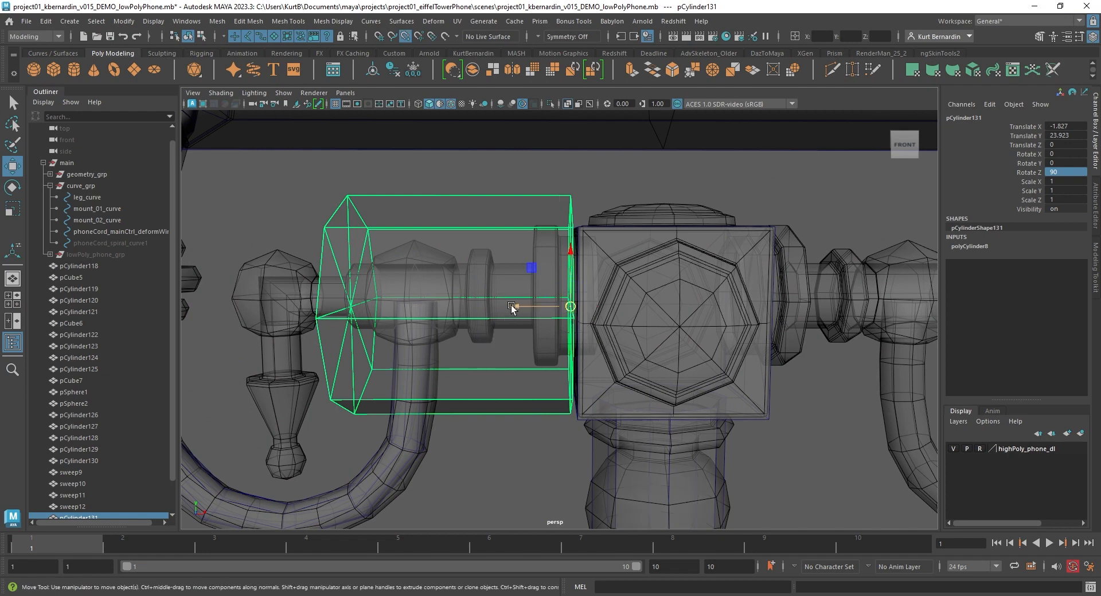
pyautogui.moveTo(511, 307); pyautogui.dragTo(578, 225)
# Scale the cylinder uniformly to about 0.527 and align it with the horizontal arm at about Translate Y 24.02
pyautogui.keyDown('alt'); pyautogui.moveTo(434, 282); pyautogui.dragTo(489, 297); pyautogui.keyUp('alt')
pyautogui.press('r')
pyautogui.moveTo(668, 301); pyautogui.dragTo(762, 304)
pyautogui.press('w')
pyautogui.keyDown('alt'); pyautogui.moveTo(588, 274); pyautogui.dragTo(404, 192); pyautogui.keyUp('alt')
pyautogui.press('v')
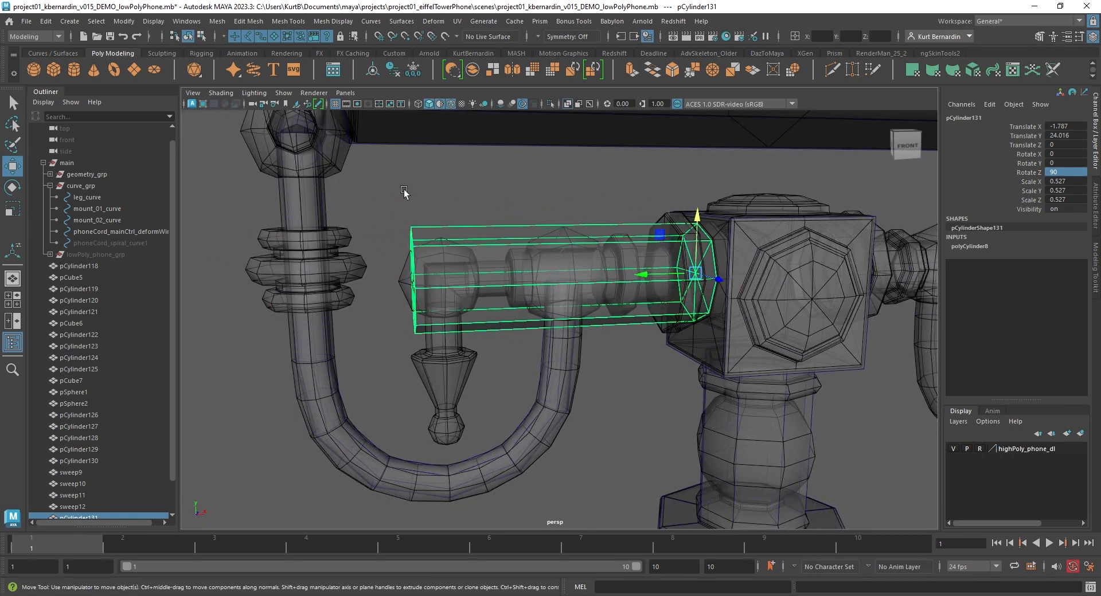
# Duplicate the arm cylinder and move the copy outward to the arm's outer end, at about Translate X -4.61
pyautogui.click(490, 207)
pyautogui.keyDown('alt'); pyautogui.moveTo(490, 207); pyautogui.dragTo(528, 246); pyautogui.keyUp('alt')
pyautogui.click(513, 236)
pyautogui.hotkey('ctrl', 'd')
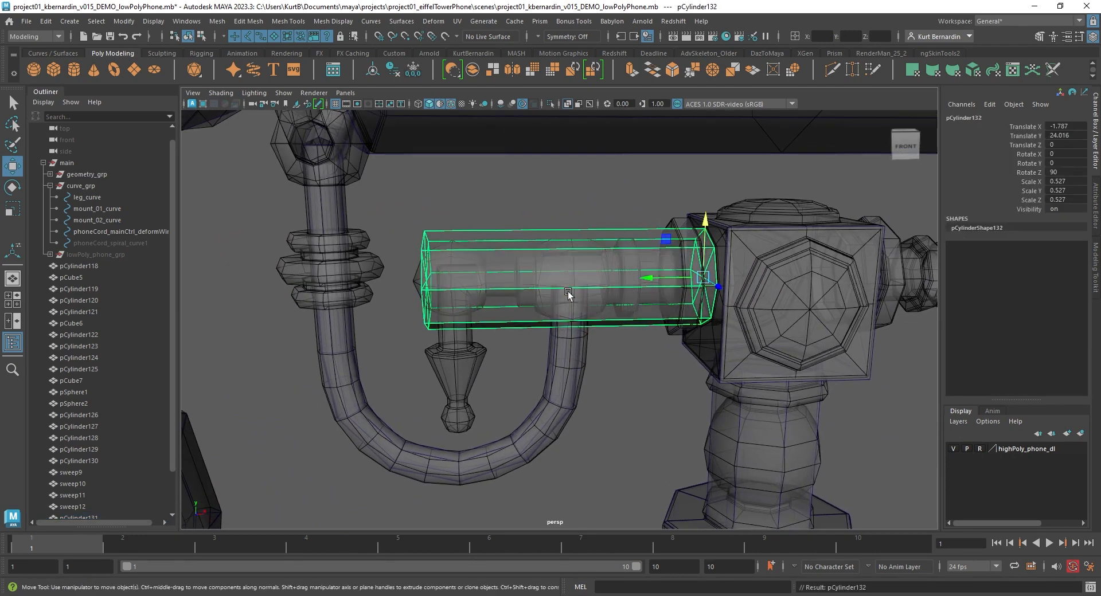
pyautogui.moveTo(658, 277); pyautogui.dragTo(439, 326)
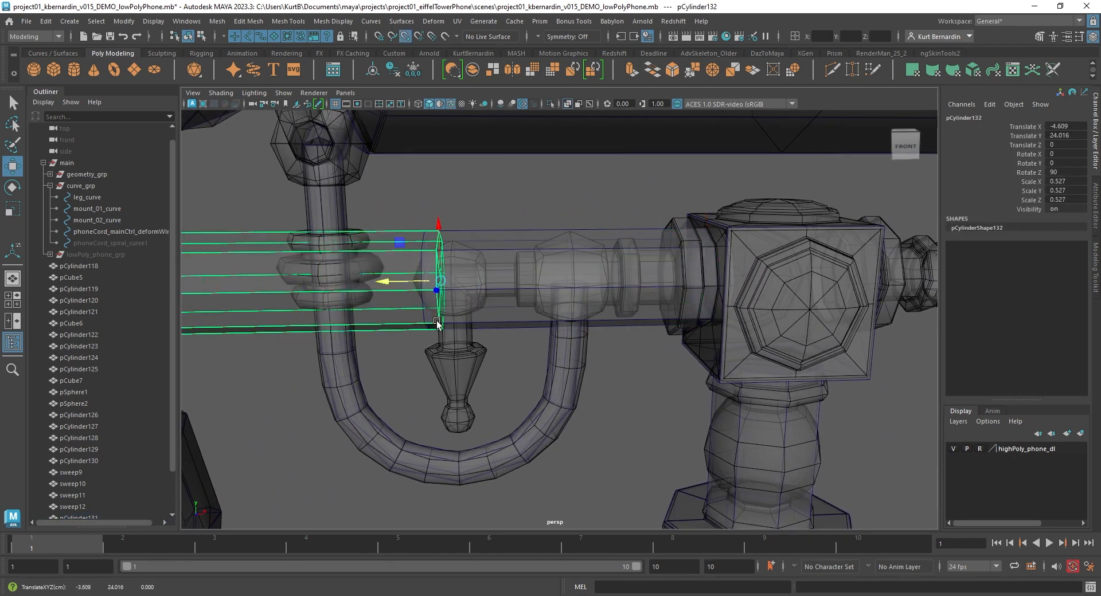
# Turn the duplicated cylinder to point straight down by setting Rotate Z to 180
pyautogui.press('e')
pyautogui.moveTo(492, 284); pyautogui.dragTo(440, 229)
pyautogui.click(1065, 172)
pyautogui.write('180')
pyautogui.press('Return')
pyautogui.keyDown('alt'); pyautogui.moveTo(630, 290); pyautogui.dragTo(641, 290, button='middle'); pyautogui.keyUp('alt')
pyautogui.scroll(3, 641, 291)
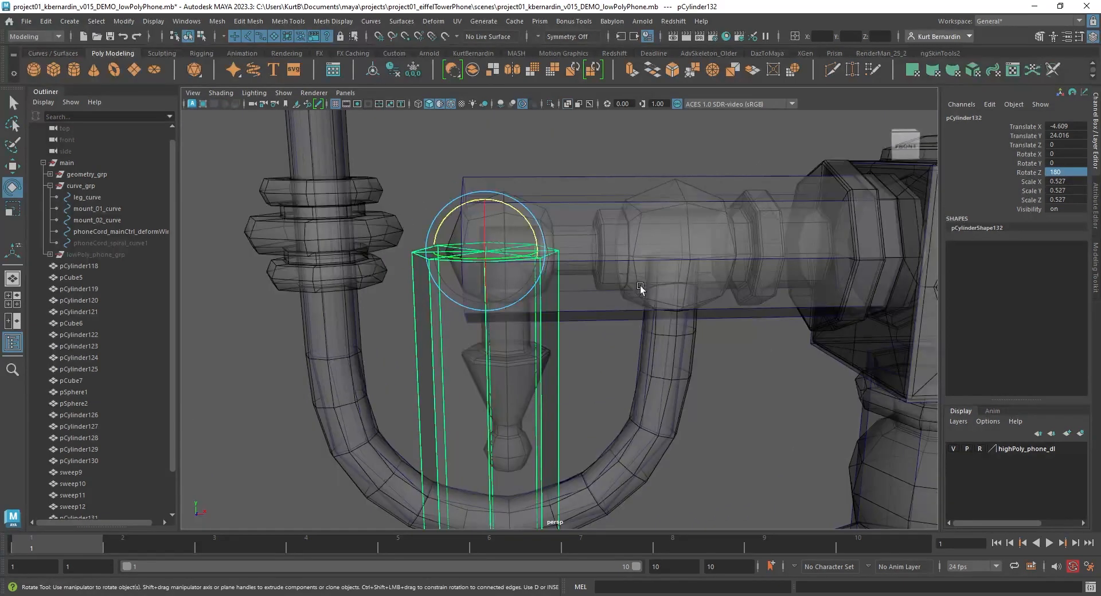
# Center the vertical cylinder over the hanging pendant at about Translate X -4.47 and scale it uniformly to about 0.337
pyautogui.keyDown('alt'); pyautogui.moveTo(641, 290); pyautogui.dragTo(621, 281); pyautogui.keyUp('alt')
pyautogui.press('w')
pyautogui.press('v')
pyautogui.moveTo(430, 252); pyautogui.dragTo(506, 359)
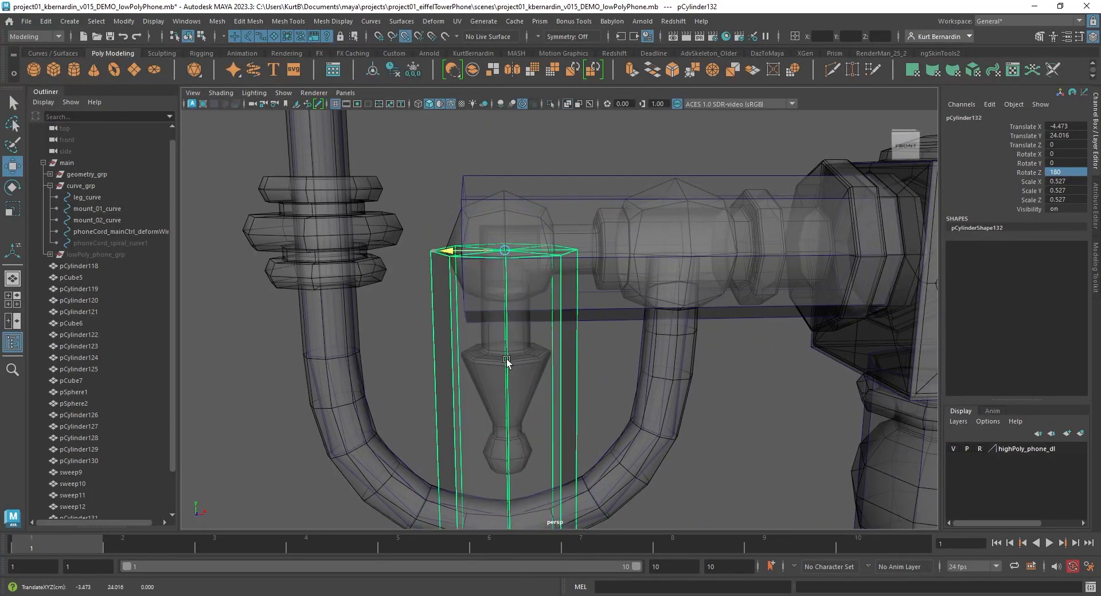
pyautogui.scroll(-2, 519, 325)
pyautogui.press('r')
pyautogui.moveTo(517, 240); pyautogui.dragTo(382, 207)
pyautogui.moveTo(515, 184); pyautogui.dragTo(516, 187)
pyautogui.scroll(2, 516, 244)
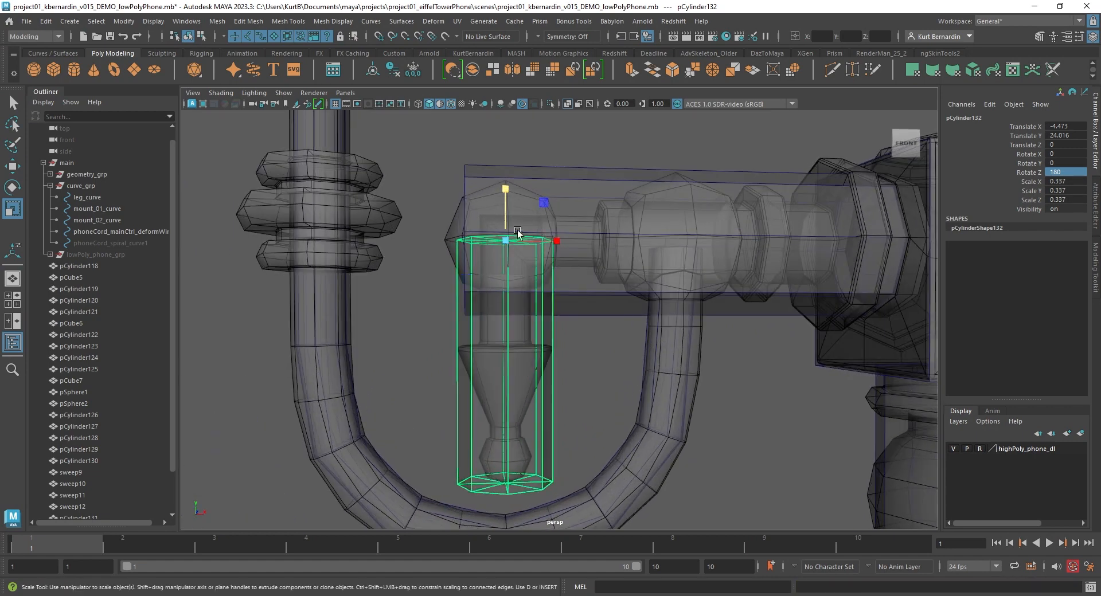
# Pull the center vertex of the horizontal cylinder's outer cap outward to form a pointed end
pyautogui.press('w')
pyautogui.keyDown('alt'); pyautogui.moveTo(503, 250); pyautogui.dragTo(510, 263); pyautogui.keyUp('alt')
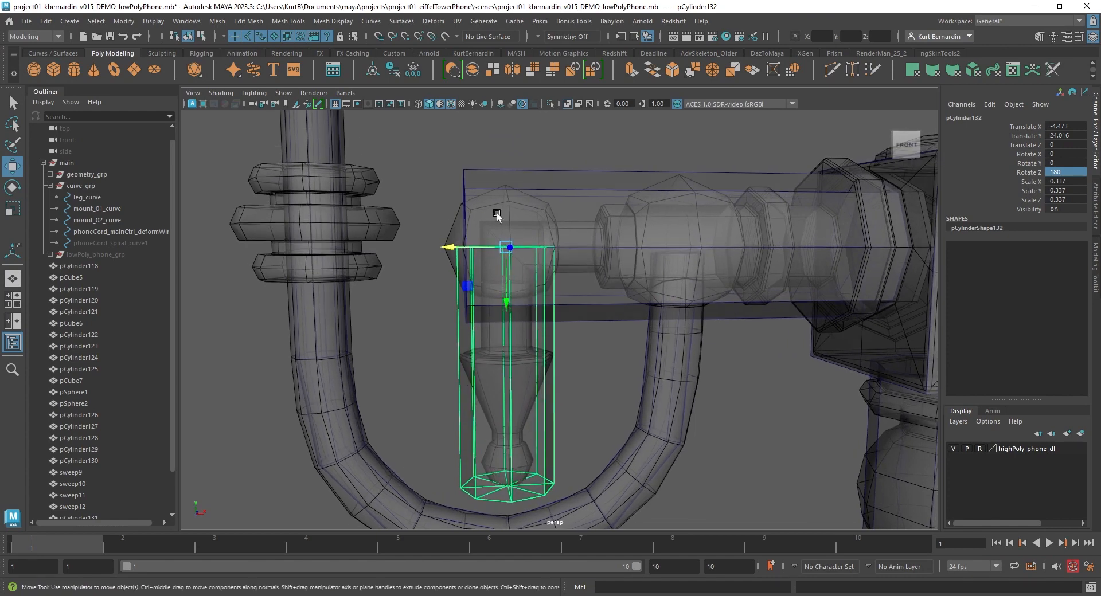
pyautogui.click(473, 171)
pyautogui.moveTo(479, 183); pyautogui.dragTo(442, 171, button='right')
pyautogui.keyDown('alt'); pyautogui.moveTo(442, 181); pyautogui.dragTo(456, 213); pyautogui.keyUp('alt')
pyautogui.click(476, 279)
pyautogui.keyDown('alt'); pyautogui.moveTo(476, 280); pyautogui.dragTo(395, 235); pyautogui.keyUp('alt')
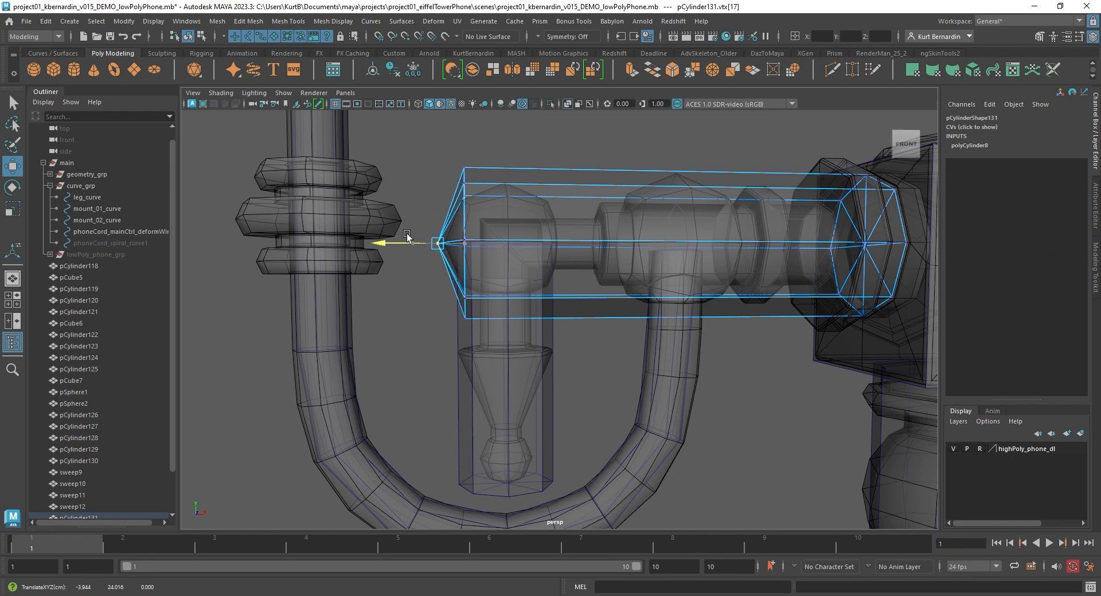
# Adjust the horizontal cylinder's outer edge loop along the arm to fit the high-poly end
pyautogui.moveTo(539, 180); pyautogui.dragTo(521, 145, button='right')
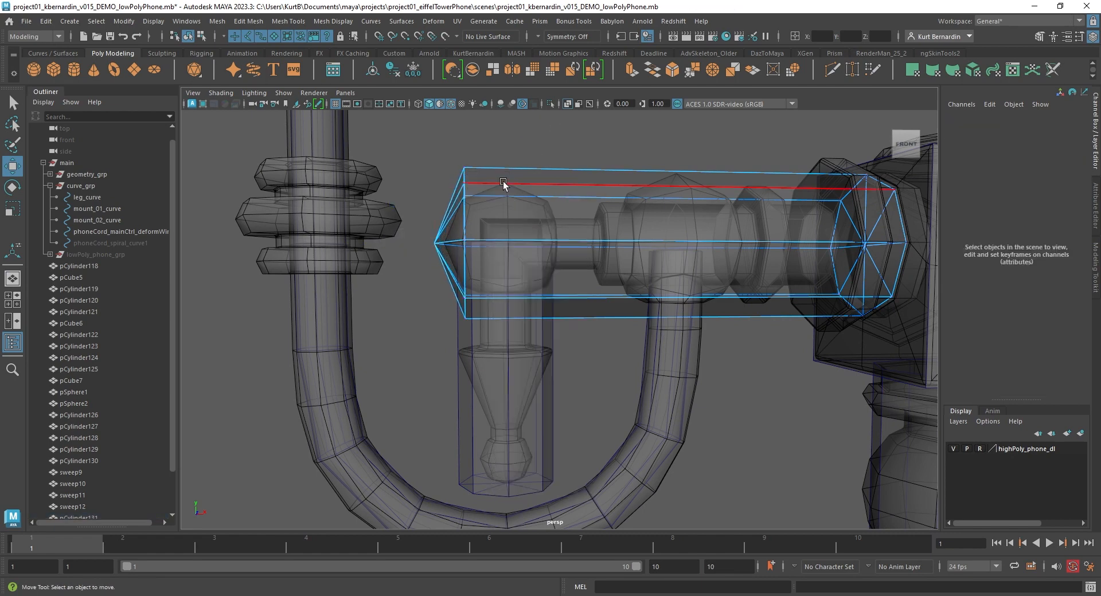
pyautogui.doubleClick(464, 216)
pyautogui.keyDown('alt'); pyautogui.moveTo(465, 216); pyautogui.dragTo(430, 239); pyautogui.keyUp('alt')
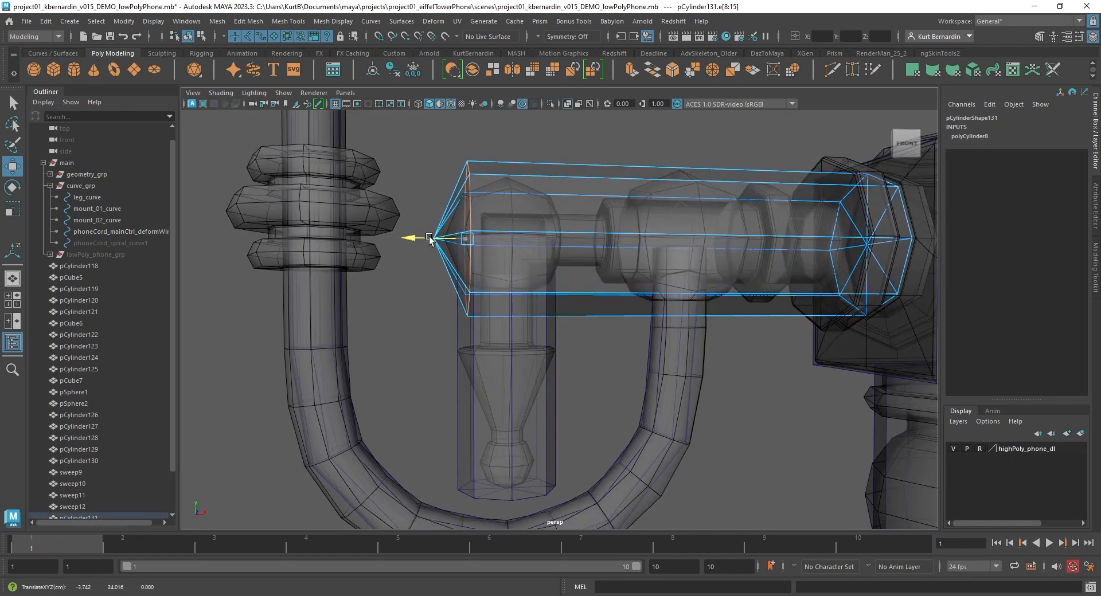
# Reshape the vertical cylinder's lower end into a point that matches the pendant's tip
pyautogui.keyDown('alt'); pyautogui.moveTo(523, 358); pyautogui.dragTo(519, 259, button='middle'); pyautogui.keyUp('alt')
pyautogui.click(481, 266)
pyautogui.moveTo(480, 268); pyautogui.dragTo(434, 240, button='right')
pyautogui.keyDown('alt'); pyautogui.moveTo(507, 414); pyautogui.dragTo(499, 333); pyautogui.keyUp('alt')
pyautogui.click(495, 360)
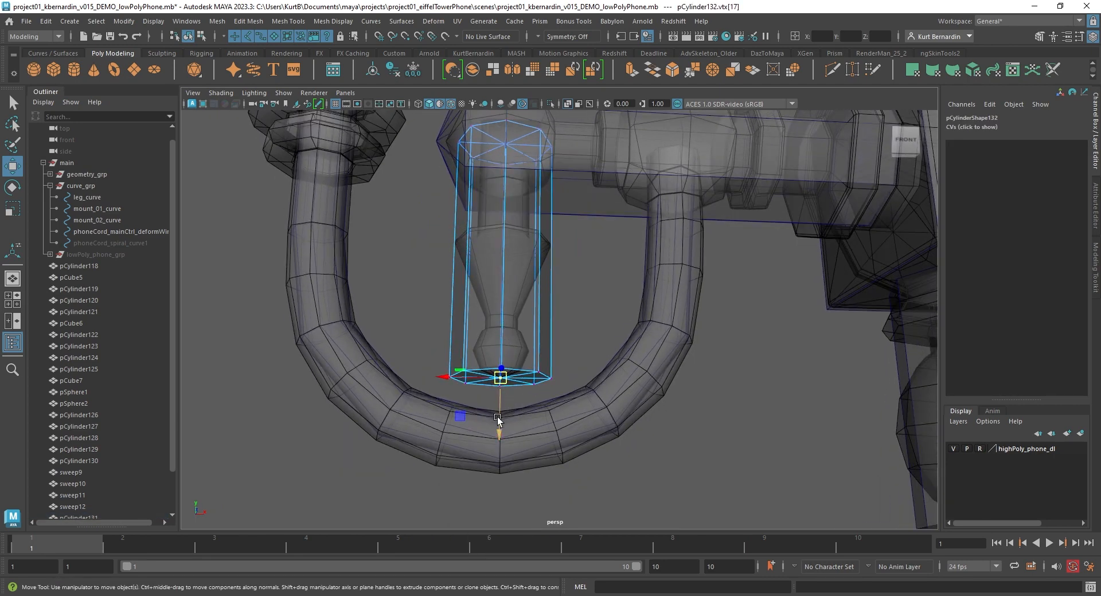
pyautogui.moveTo(497, 421)
pyautogui.mouseDown()
pyautogui.moveTo(497, 471)
pyautogui.moveTo(499, 400)
pyautogui.mouseUp()
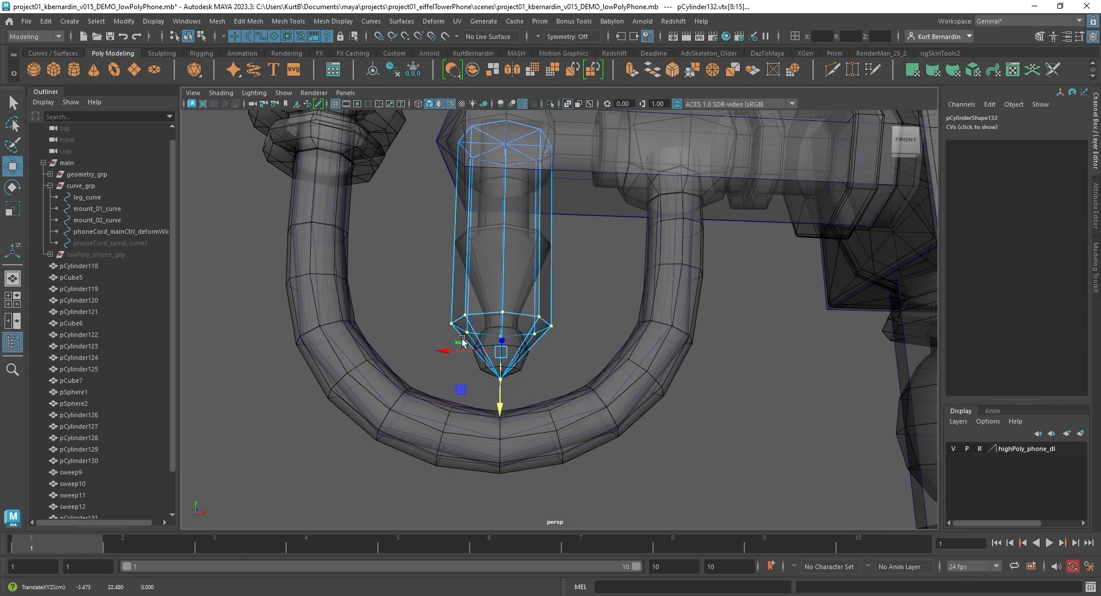
# Scale in the ring of vertices above the pendant cylinder's tip and lower it to fit the high-poly knob
pyautogui.moveTo(374, 238); pyautogui.dragTo(527, 304)
pyautogui.press('f')
pyautogui.scroll(-4, 589, 324)
pyautogui.press('e')
pyautogui.press('r')
pyautogui.press('w')
pyautogui.keyDown('alt'); pyautogui.moveTo(568, 331); pyautogui.dragTo(606, 338); pyautogui.keyUp('alt')
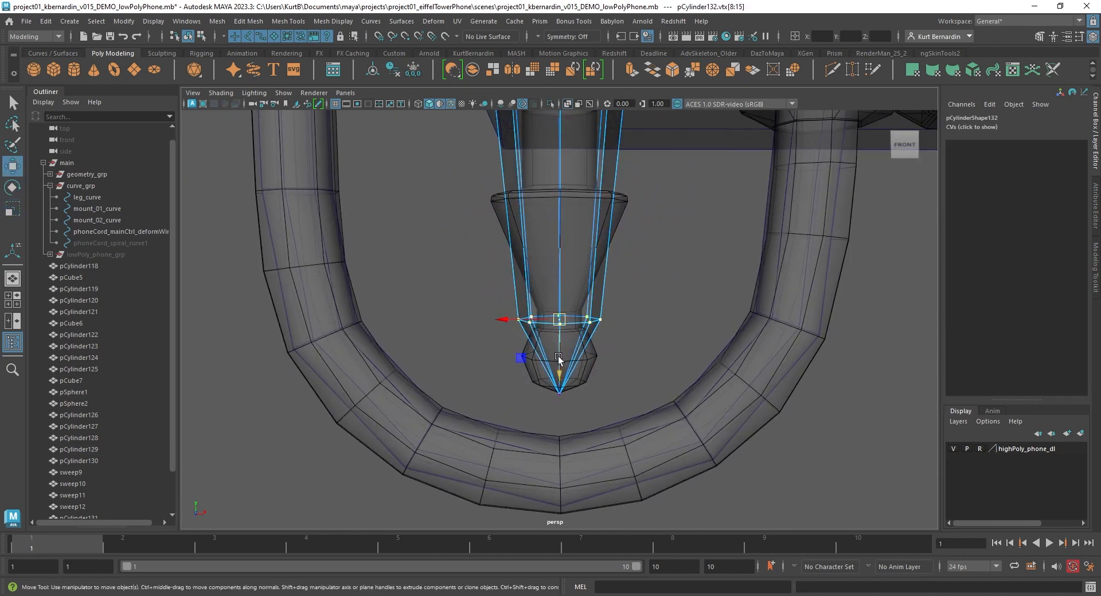
pyautogui.moveTo(559, 375); pyautogui.dragTo(560, 411)
# Delete the upper cap faces of the pendant cylinder where it meets the horizontal arm
pyautogui.scroll(-4, 568, 246)
pyautogui.keyDown('alt'); pyautogui.moveTo(568, 248); pyautogui.dragTo(516, 304, button='middle'); pyautogui.keyUp('alt')
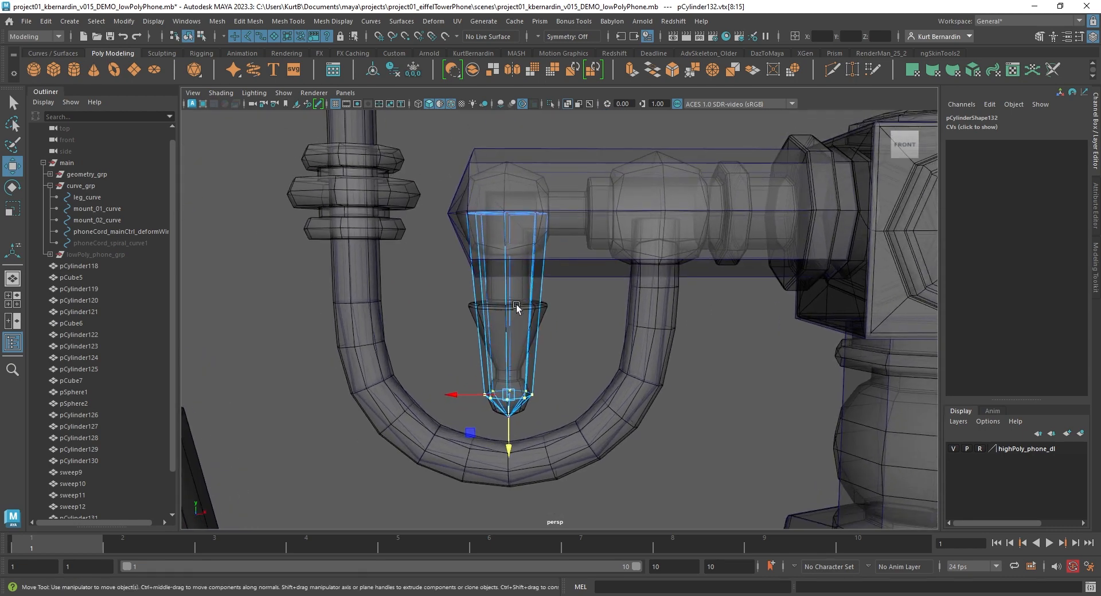
pyautogui.scroll(-3, 516, 305)
pyautogui.keyDown('alt'); pyautogui.moveTo(516, 304); pyautogui.dragTo(545, 312); pyautogui.keyUp('alt')
pyautogui.moveTo(479, 314); pyautogui.dragTo(467, 304, button='right')
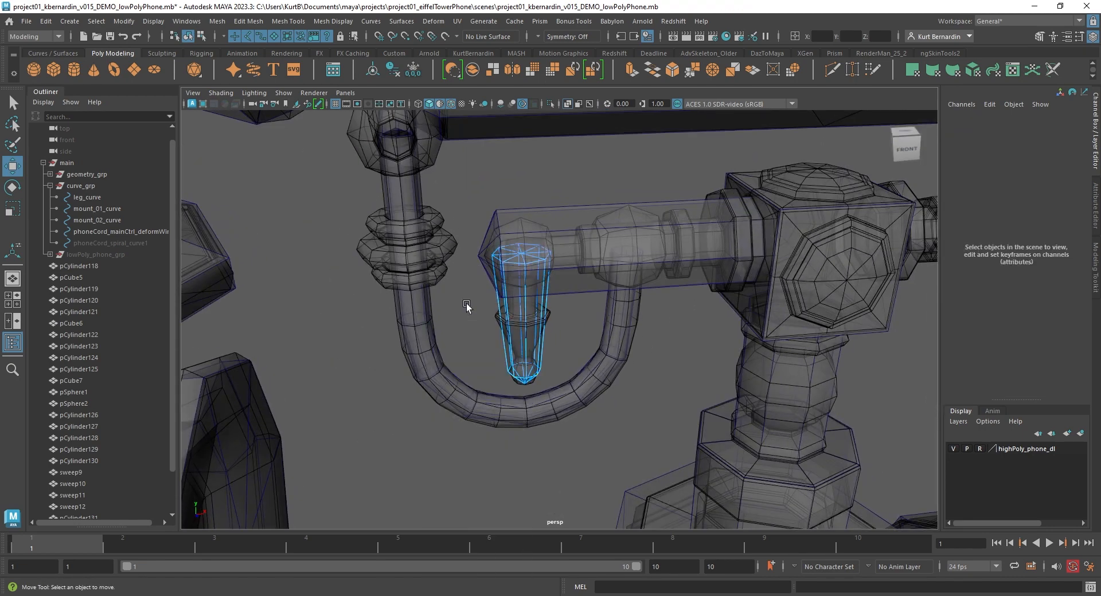
pyautogui.keyDown('alt'); pyautogui.moveTo(466, 307); pyautogui.dragTo(454, 197); pyautogui.keyUp('alt')
pyautogui.moveTo(546, 269); pyautogui.dragTo(547, 270)
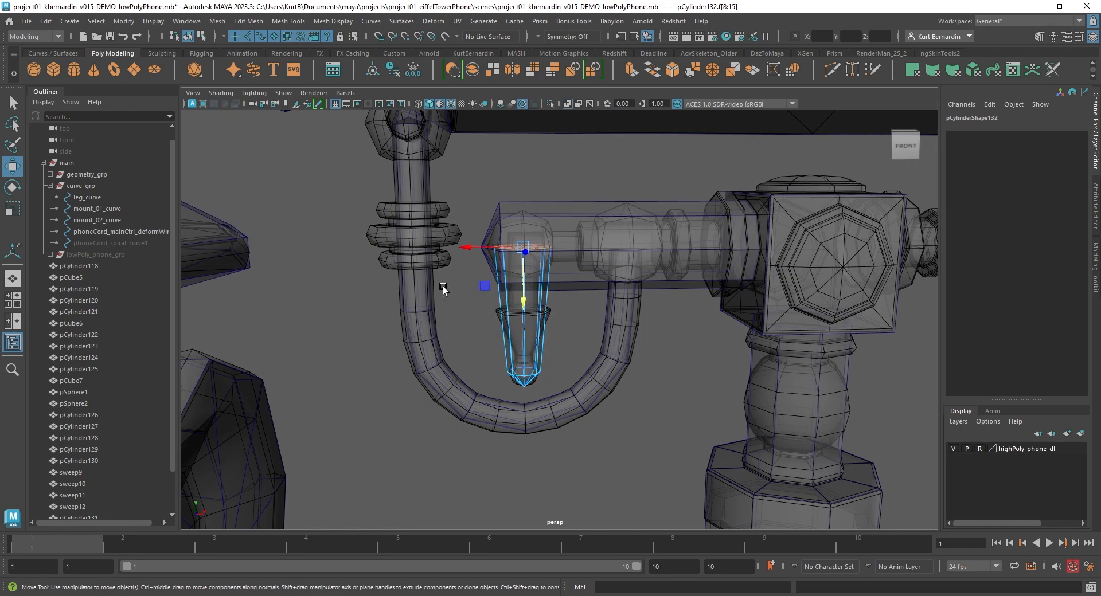
pyautogui.press('Delete')
# Delete the horizontal cylinder's inner cap faces at the central cube
pyautogui.click(563, 214)
pyautogui.moveTo(563, 213); pyautogui.dragTo(564, 237, button='right')
pyautogui.moveTo(660, 155); pyautogui.dragTo(789, 300)
pyautogui.keyDown('ctrl'); pyautogui.moveTo(686, 340); pyautogui.dragTo(557, 146); pyautogui.keyUp('ctrl')
pyautogui.moveTo(578, 225)
pyautogui.keyDown('alt'); pyautogui.mouseDown()
pyautogui.moveTo(558, 219)
pyautogui.moveTo(581, 233)
pyautogui.mouseUp(); pyautogui.keyUp('alt')
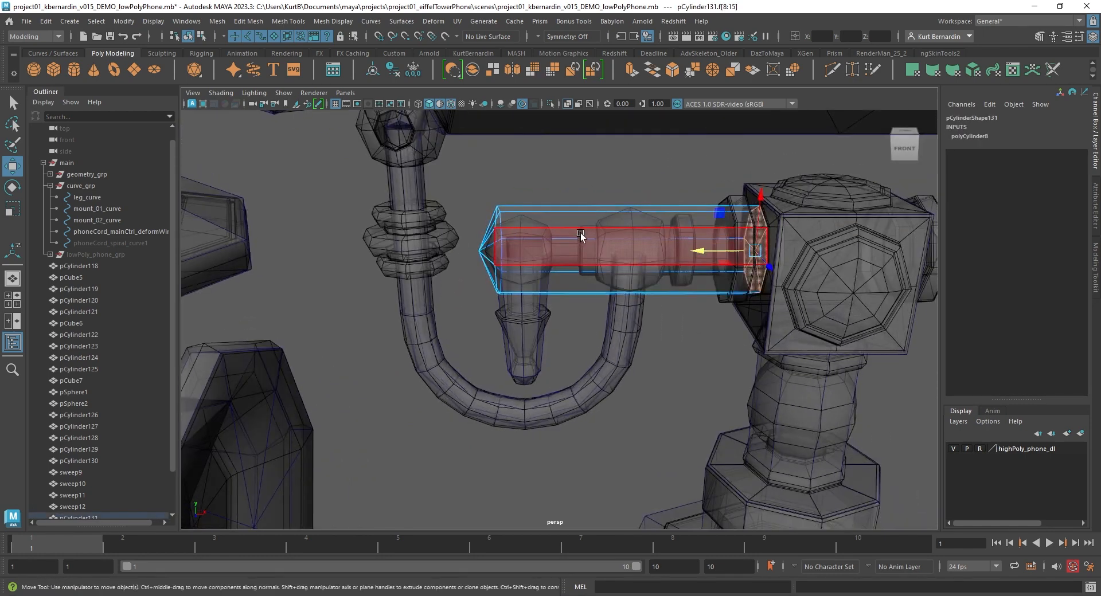
pyautogui.press('Delete')
# Hide the high-poly phone layer and turn off X-ray shading to see the solid low-poly meshes
pyautogui.scroll(-2, 581, 235)
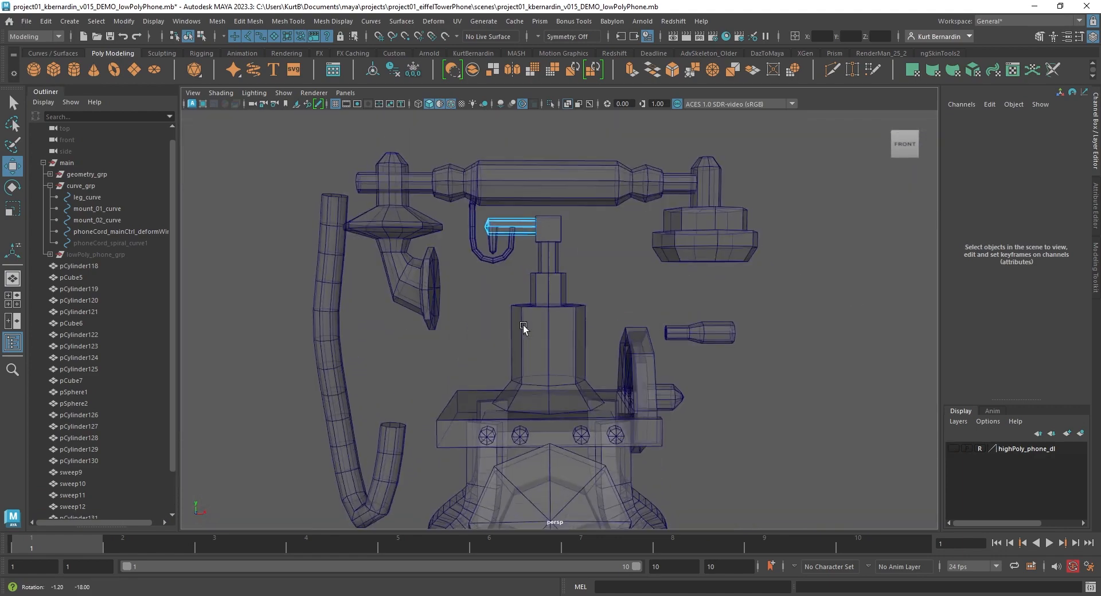
pyautogui.scroll(-3, 523, 325)
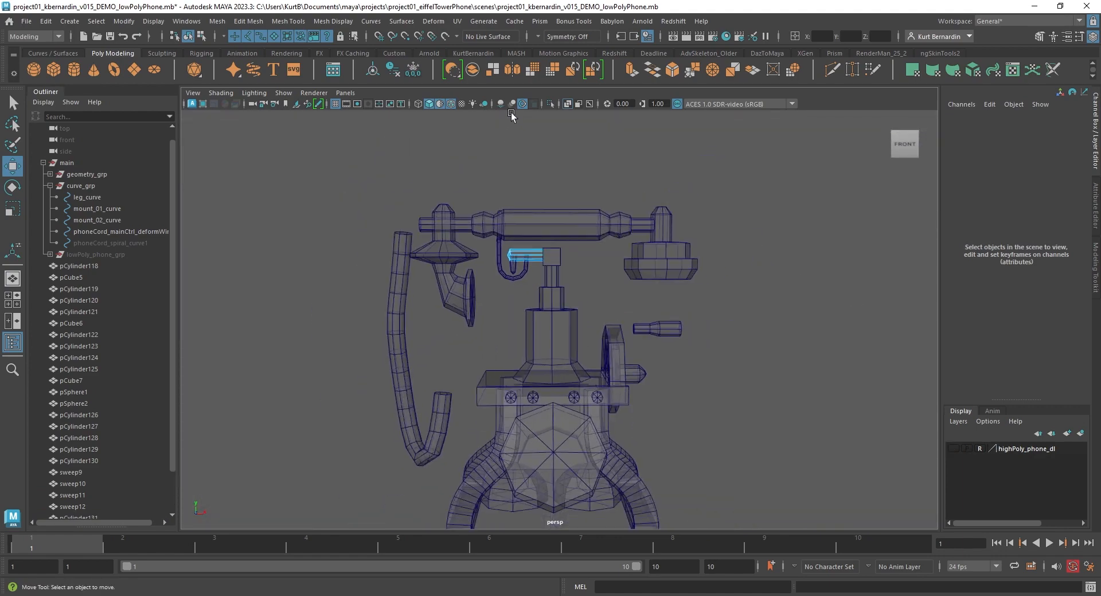
pyautogui.click(566, 104)
pyautogui.keyDown('alt'); pyautogui.moveTo(539, 304); pyautogui.dragTo(502, 321); pyautogui.keyUp('alt')
pyautogui.scroll(5, 505, 281)
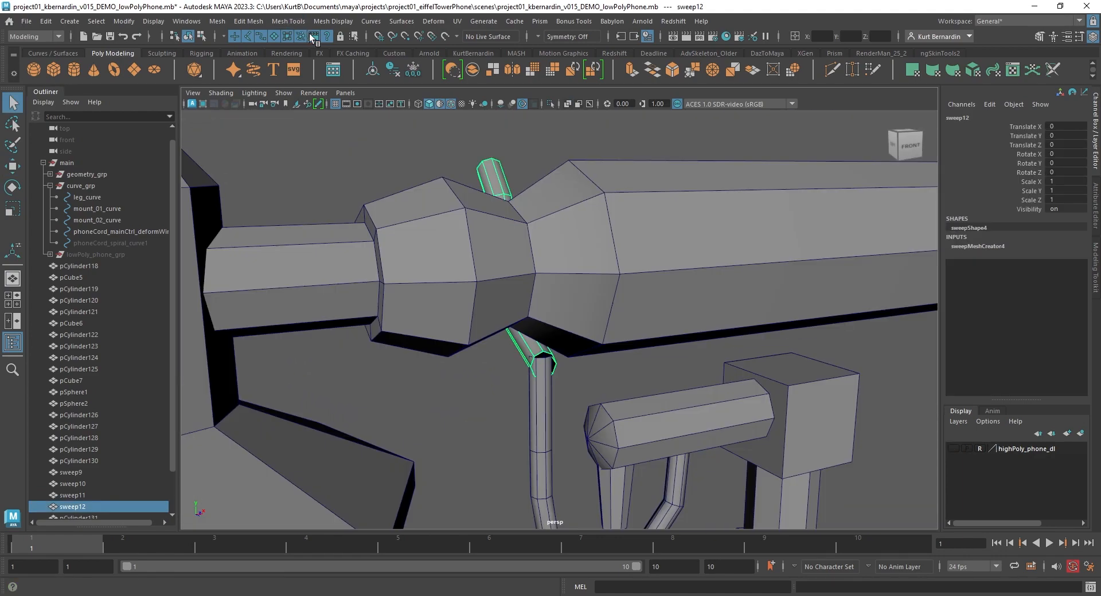
# Mirror the swept handset mount across the world Z axis as a copy with Combine with Original turned off
pyautogui.click(253, 23)
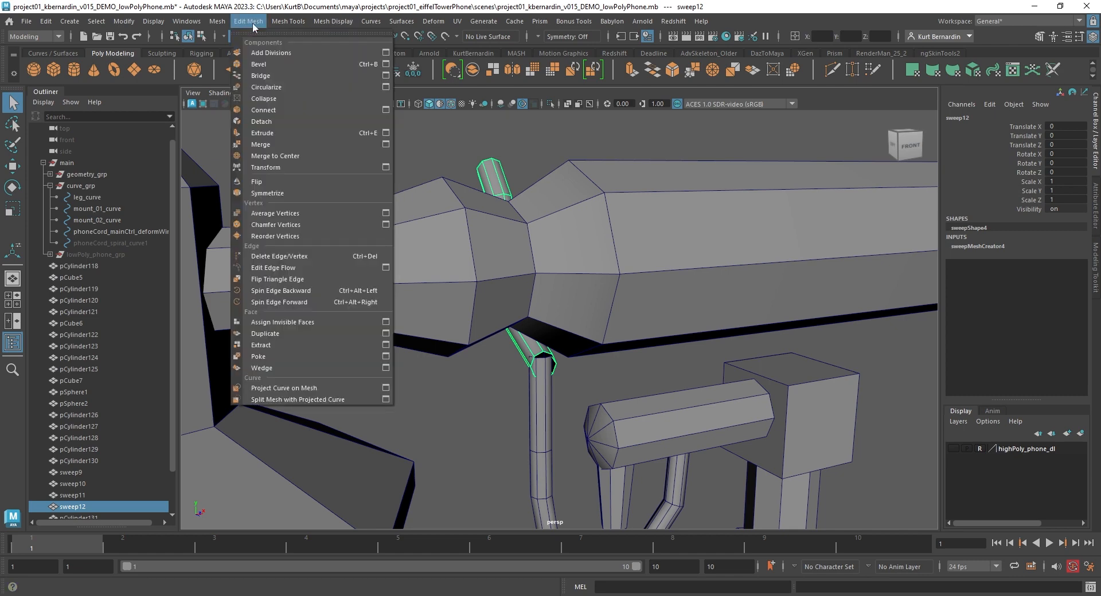
pyautogui.moveTo(212, 27)
pyautogui.click(323, 199)
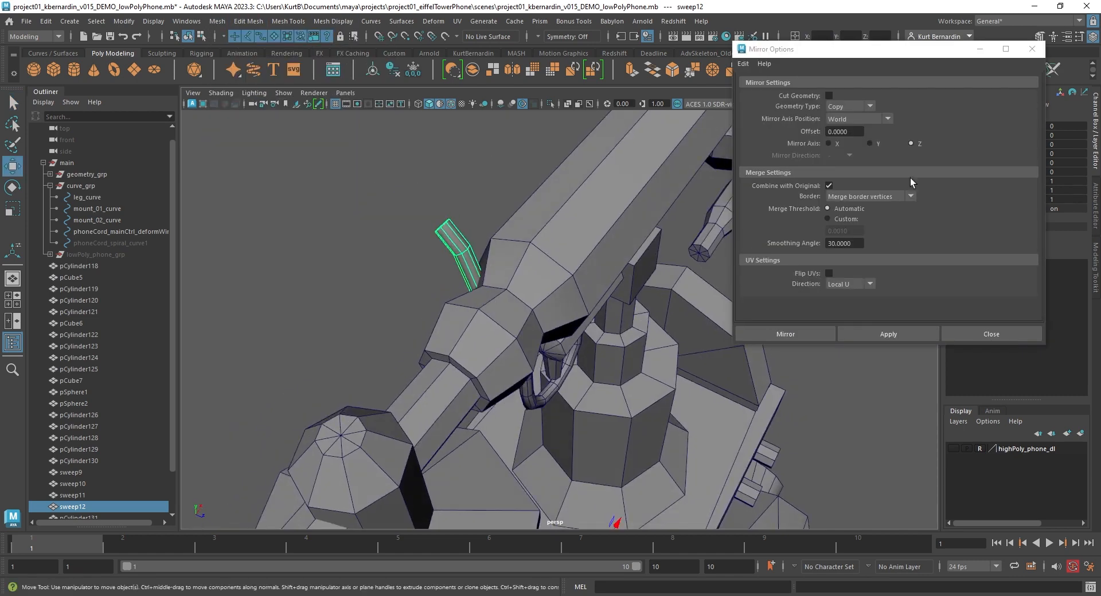
pyautogui.click(828, 185)
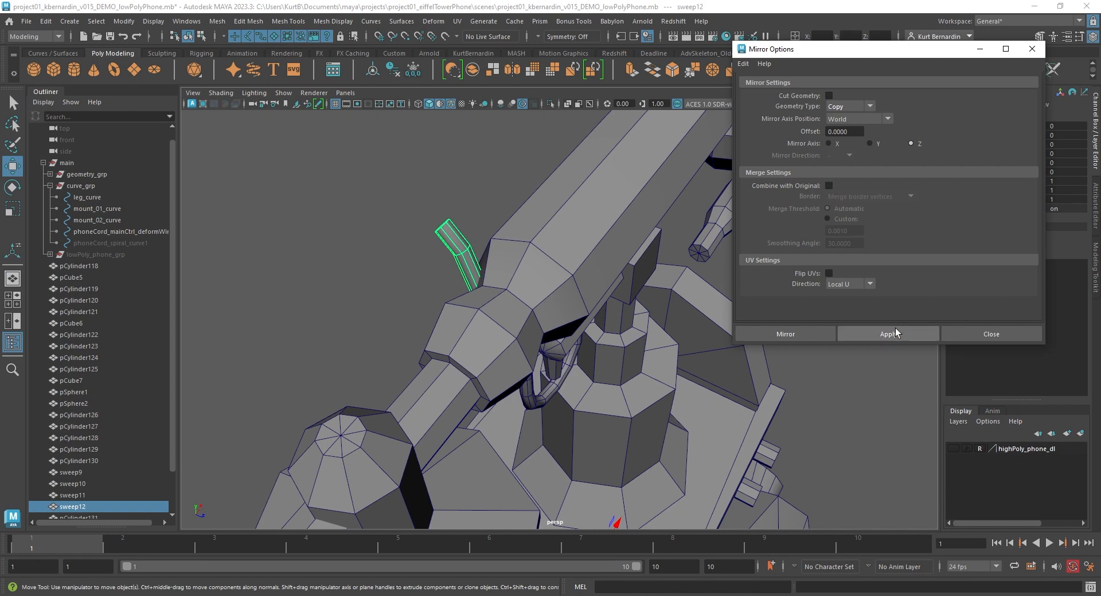
pyautogui.click(898, 333)
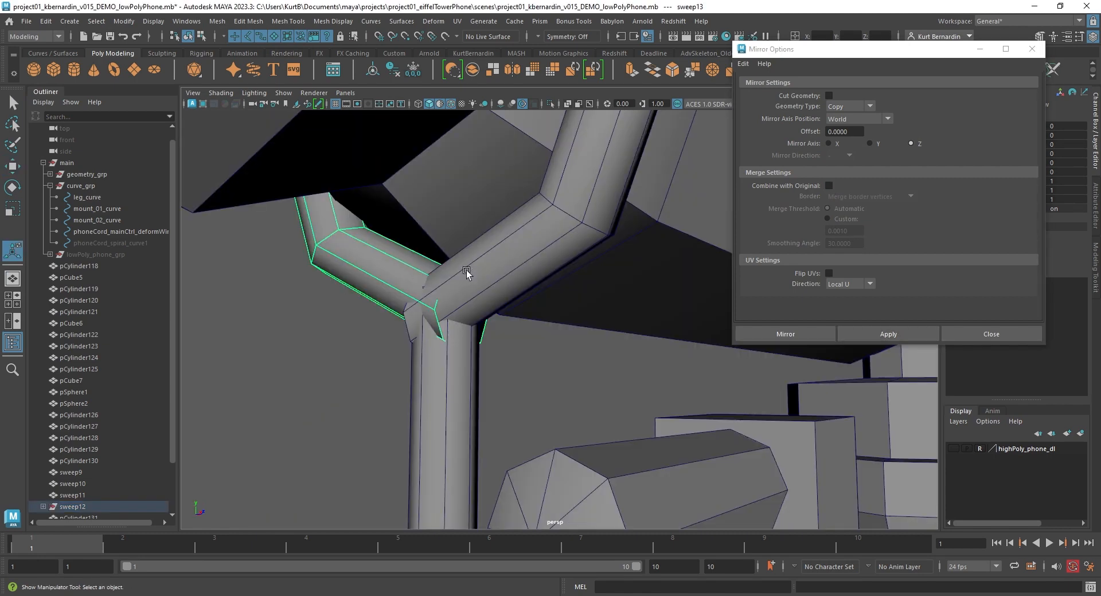
# Undo the last deletion in the side view and delete only one of the two overlapping mount halves
pyautogui.press('space')
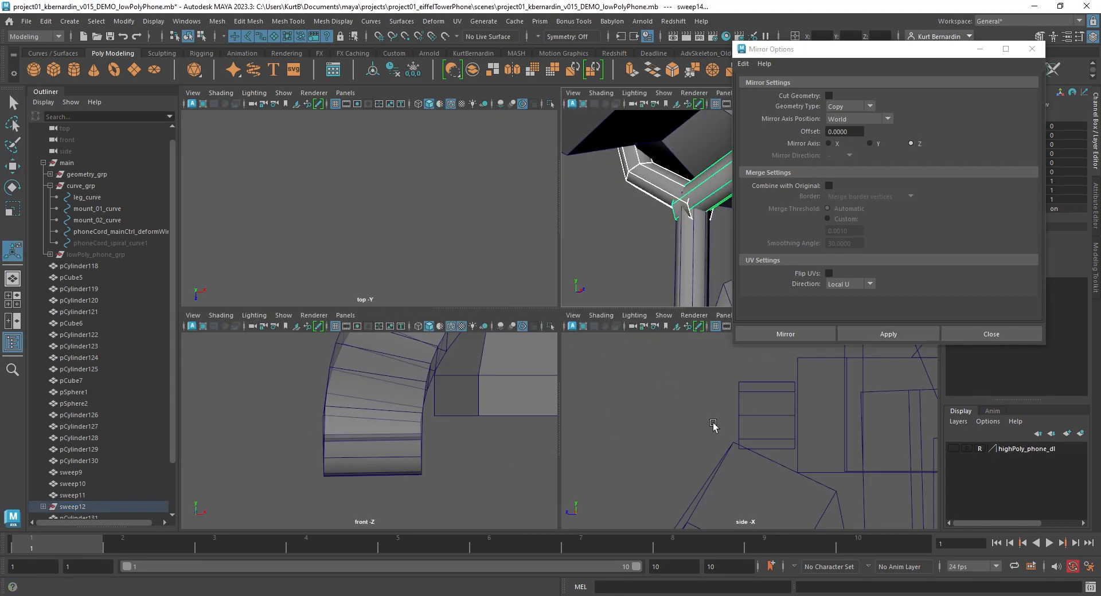
pyautogui.press('space')
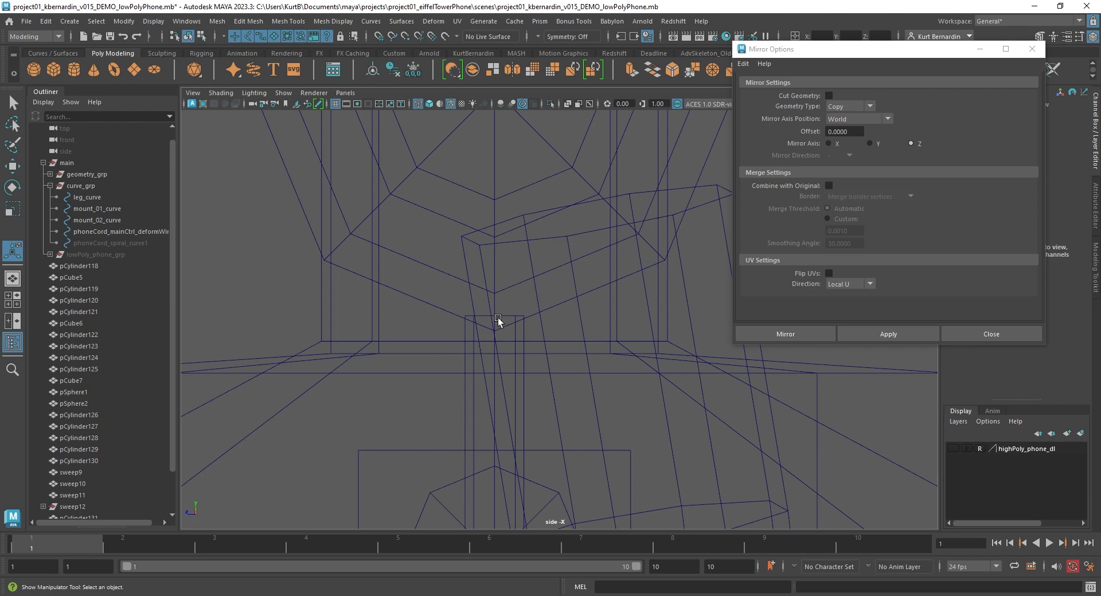
pyautogui.hotkey('ctrl', 'z')
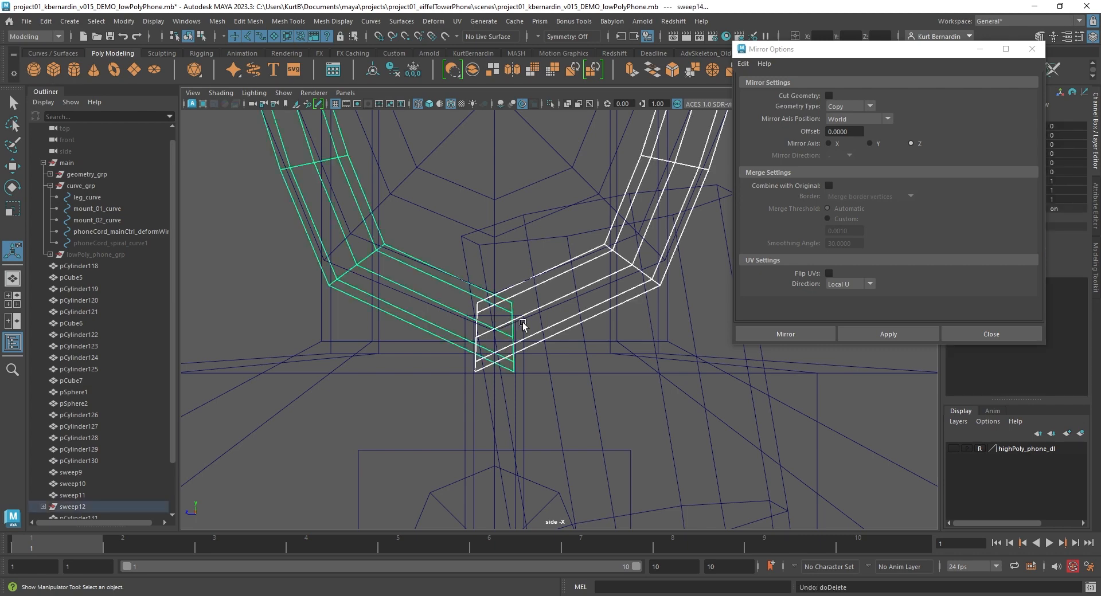
pyautogui.click(566, 324)
pyautogui.click(559, 325)
pyautogui.press('Delete')
# Move the open lower-end vertices of the remaining mount half back along the tube, short of the centre line
pyautogui.moveTo(437, 334); pyautogui.dragTo(436, 249, button='right')
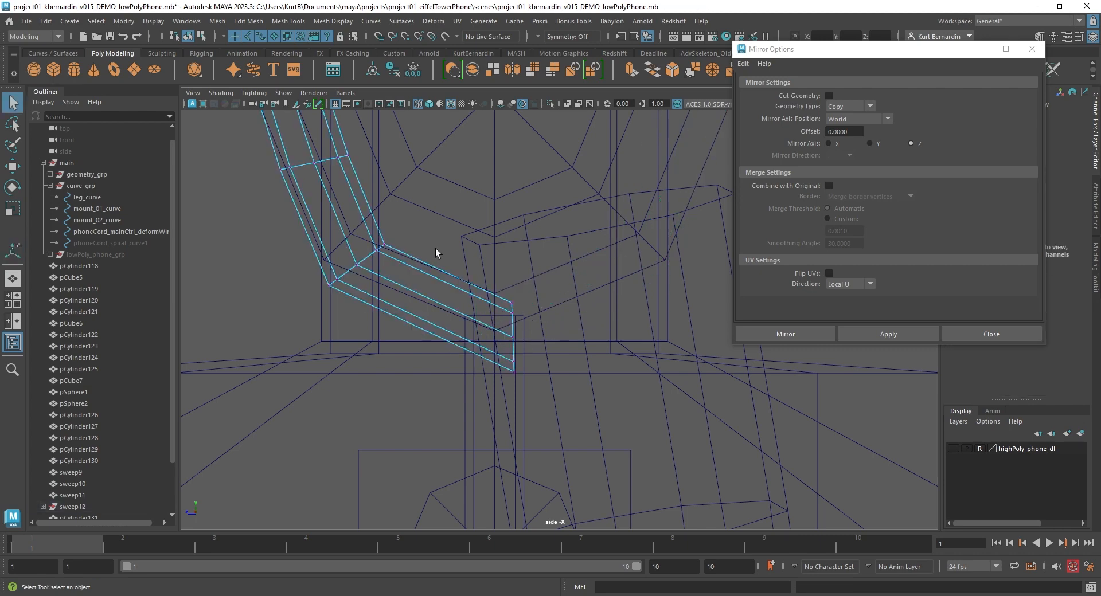
pyautogui.moveTo(570, 399); pyautogui.dragTo(569, 398)
pyautogui.press('w')
pyautogui.moveTo(512, 340); pyautogui.dragTo(470, 326)
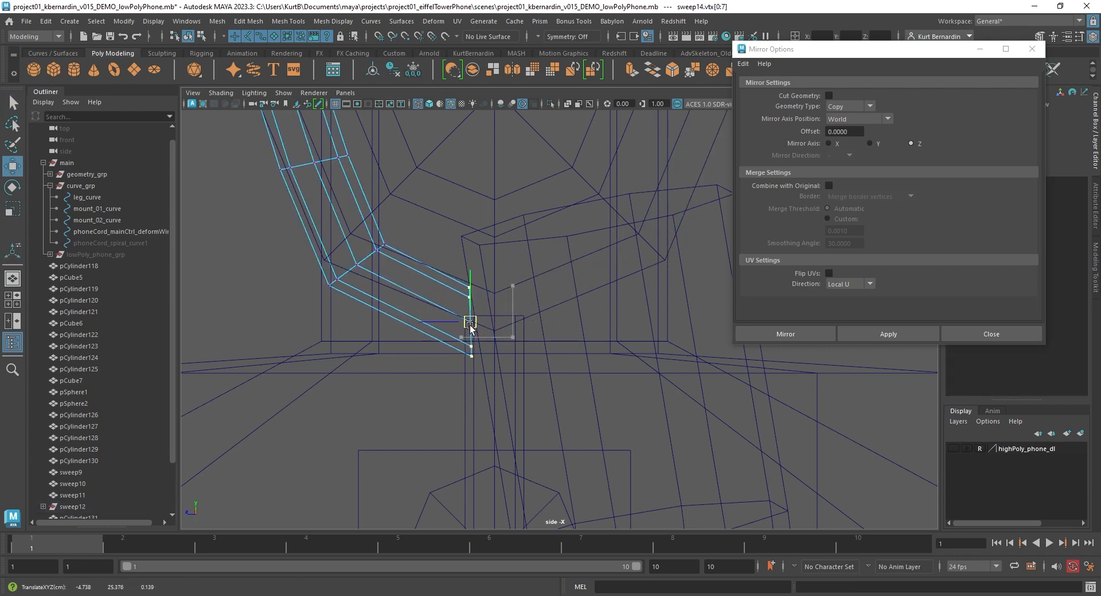
# Mirror the shortened mount half across the world Z axis as a separate copy
pyautogui.moveTo(378, 302); pyautogui.dragTo(434, 250, button='right')
pyautogui.click(866, 333)
pyautogui.press('space')
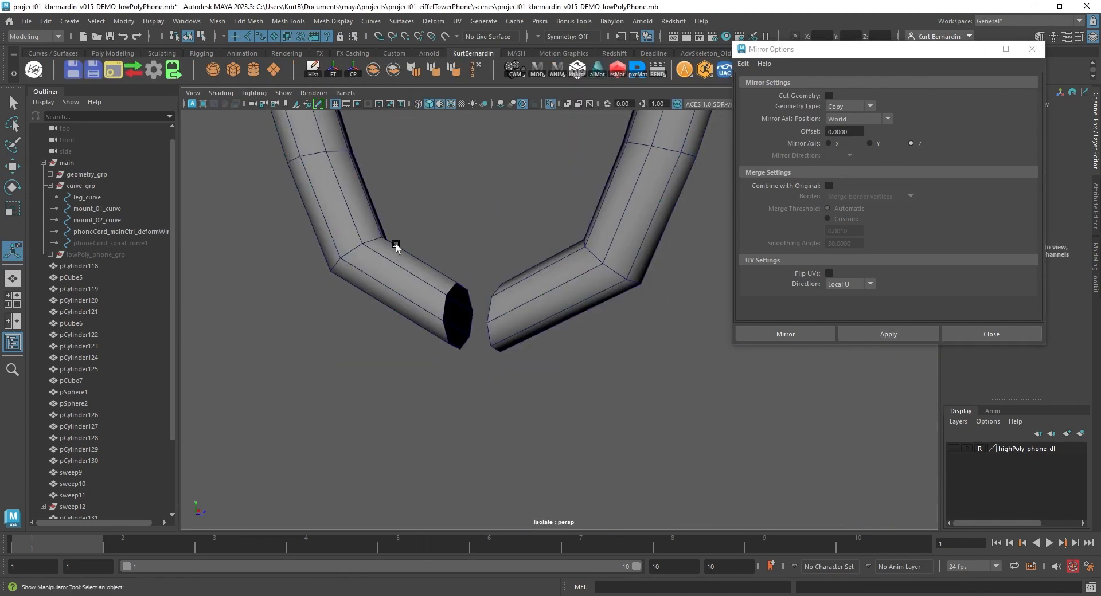
# Bridge the two open edge loops at the bottom of the handset mount to join its halves
pyautogui.click(398, 277)
pyautogui.moveTo(397, 277); pyautogui.dragTo(393, 179, button='right')
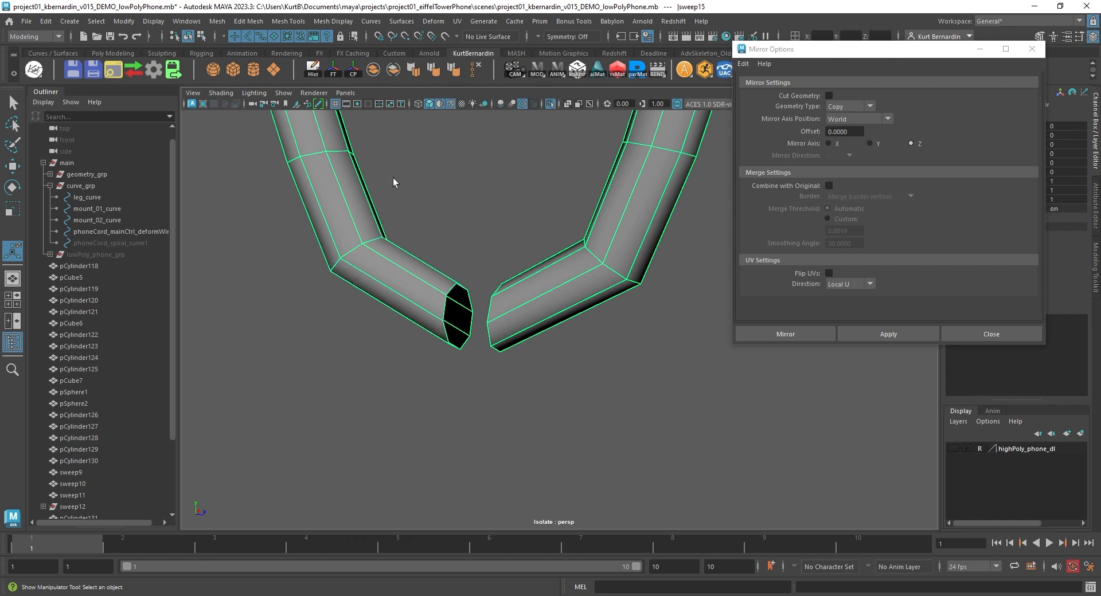
pyautogui.press('q')
pyautogui.doubleClick(446, 334)
pyautogui.keyDown('shift'); pyautogui.doubleClick(488, 333); pyautogui.keyUp('shift')
pyautogui.scroll(5, 474, 320)
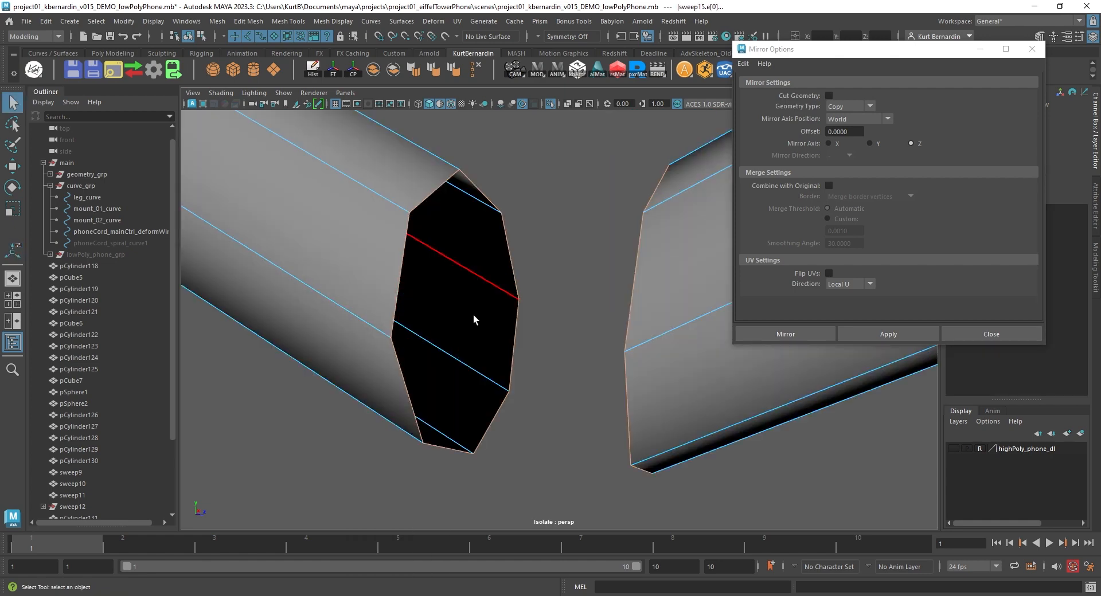
pyautogui.keyDown('shift'); pyautogui.moveTo(507, 287); pyautogui.dragTo(512, 459, button='right'); pyautogui.keyUp('shift')
pyautogui.keyDown('shift'); pyautogui.moveTo(514, 421); pyautogui.dragTo(515, 424, button='right'); pyautogui.keyUp('shift')
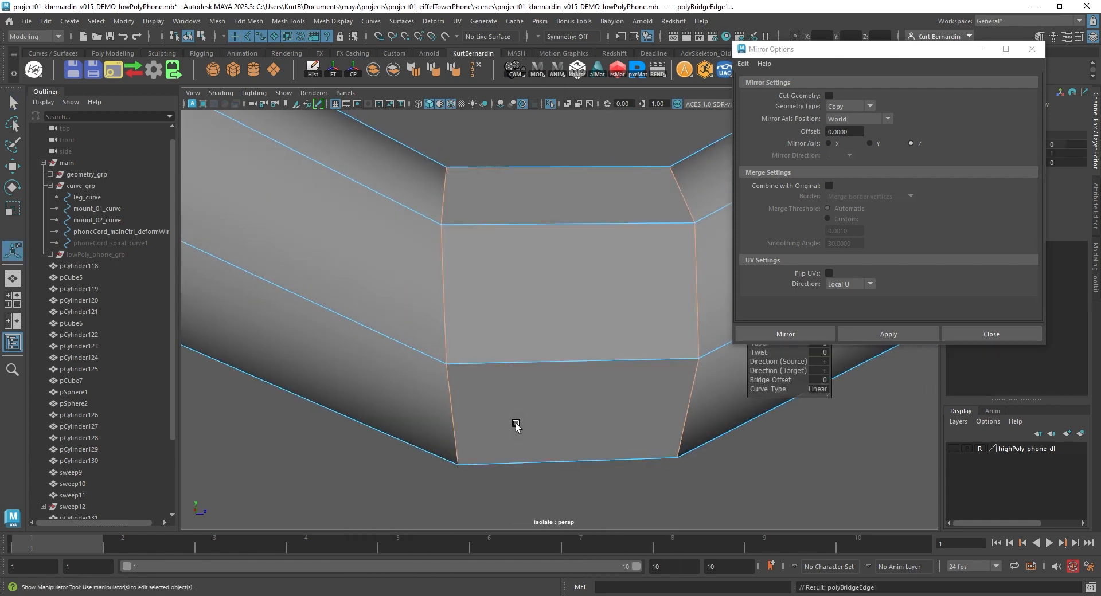
# Return the bridged mount to object mode and end its isolation to show the whole phone
pyautogui.moveTo(393, 252); pyautogui.dragTo(462, 207, button='right')
pyautogui.scroll(-5, 462, 207)
pyautogui.keyDown('alt'); pyautogui.moveTo(462, 208); pyautogui.dragTo(405, 282); pyautogui.keyUp('alt')
pyautogui.press('1')
pyautogui.click(408, 240)
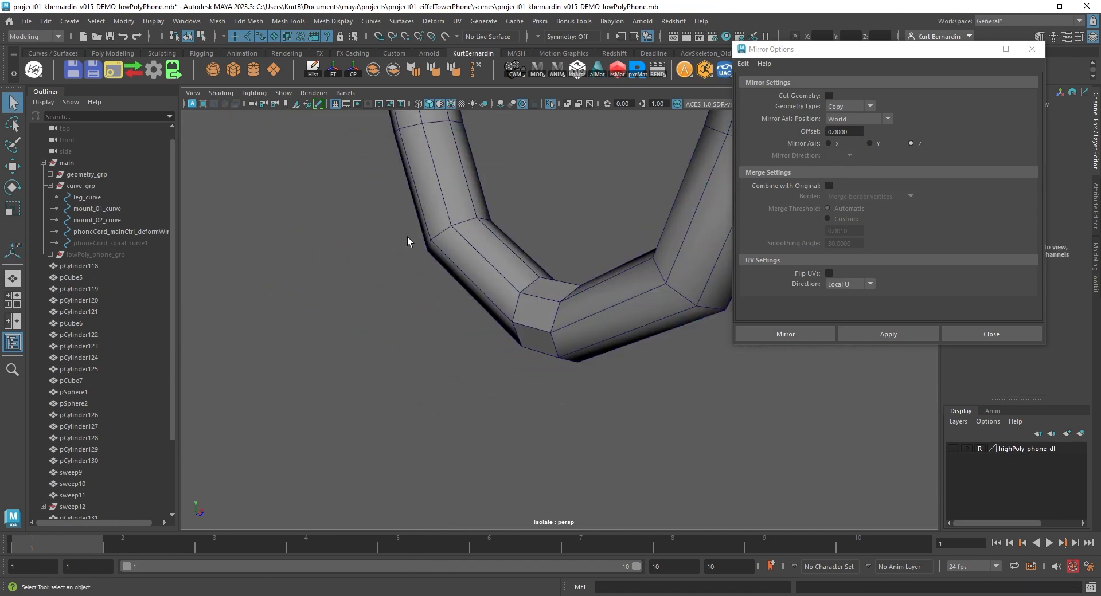
pyautogui.click(550, 106)
# Cap the first open upper end of the handset mount with faces meeting at a center vertex
pyautogui.click(447, 279)
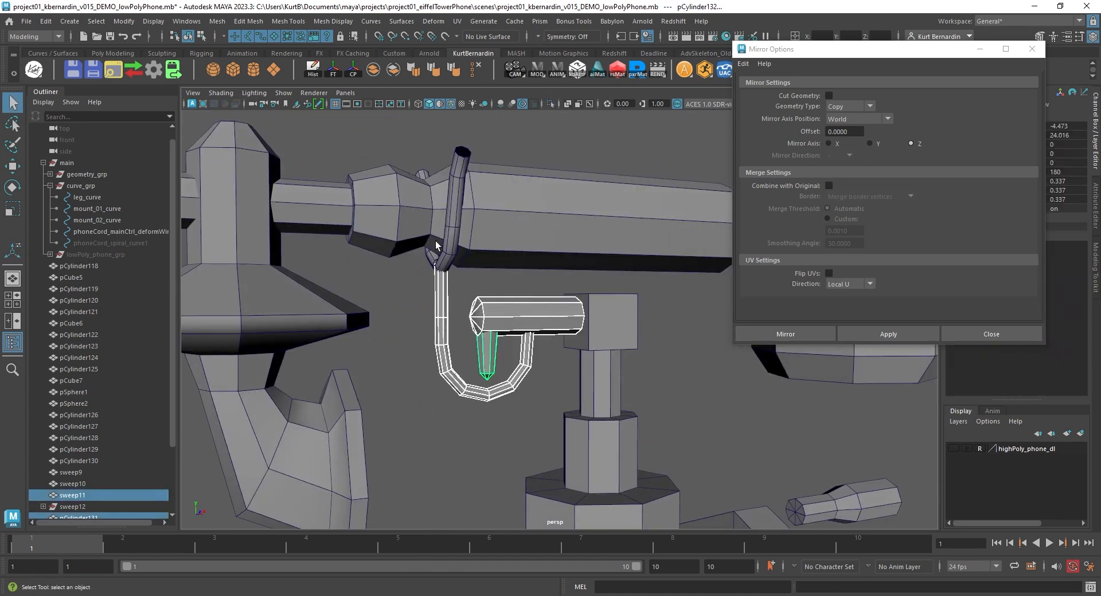
pyautogui.scroll(5, 436, 246)
pyautogui.click(509, 207)
pyautogui.moveTo(506, 197); pyautogui.dragTo(512, 143, button='right')
pyautogui.doubleClick(540, 177)
pyautogui.keyDown('shift'); pyautogui.moveTo(540, 176); pyautogui.dragTo(530, 137, button='right'); pyautogui.keyUp('shift')
# Cap the mount's opposite open upper end the same way and return to object mode
pyautogui.keyDown('alt'); pyautogui.moveTo(331, 206); pyautogui.dragTo(541, 207); pyautogui.keyUp('alt')
pyautogui.rightClick(390, 217)
pyautogui.moveTo(389, 216); pyautogui.dragTo(390, 195, button='right')
pyautogui.doubleClick(390, 207)
pyautogui.keyDown('shift'); pyautogui.moveTo(390, 208); pyautogui.dragTo(389, 232, button='right'); pyautogui.keyUp('shift')
pyautogui.keyDown('shift'); pyautogui.moveTo(388, 230); pyautogui.dragTo(383, 148, button='right'); pyautogui.keyUp('shift')
pyautogui.scroll(-4, 506, 187)
pyautogui.keyDown('alt'); pyautogui.moveTo(502, 172); pyautogui.dragTo(437, 287); pyautogui.keyUp('alt')
pyautogui.moveTo(438, 287); pyautogui.dragTo(499, 226, button='right')
# Combine the handset mount, curved hook, horizontal arm and pendant into one mesh and delete its history
pyautogui.scroll(3, 428, 167)
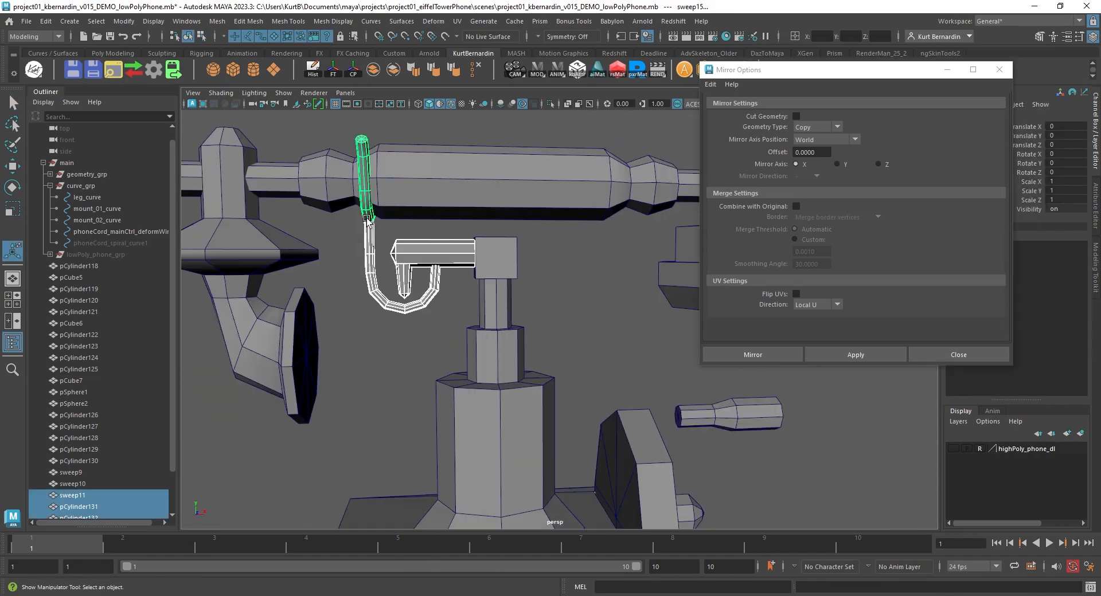
pyautogui.moveTo(367, 195)
pyautogui.keyDown('alt'); pyautogui.mouseDown()
pyautogui.moveTo(427, 230)
pyautogui.moveTo(373, 197)
pyautogui.mouseUp(); pyautogui.keyUp('alt')
pyautogui.click(378, 74)
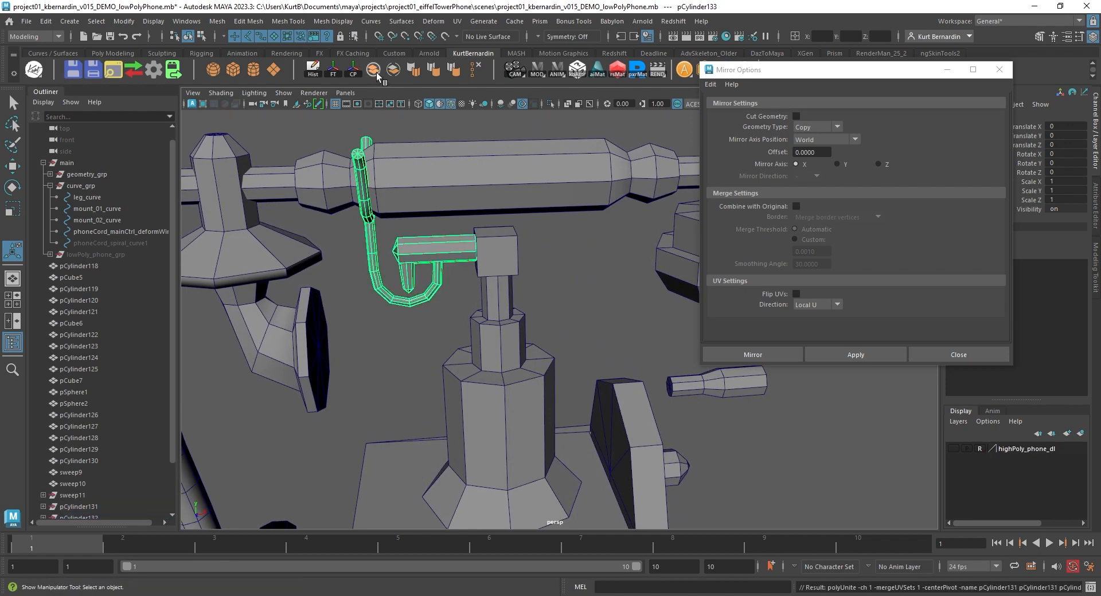
pyautogui.click(315, 67)
# Mirror the combined mount assembly across the world X axis as a separate copy for the phone's other side
pyautogui.press('w')
pyautogui.keyDown('alt'); pyautogui.moveTo(488, 344); pyautogui.dragTo(409, 231); pyautogui.keyUp('alt')
pyautogui.press('d')
pyautogui.keyDown('alt'); pyautogui.moveTo(482, 380); pyautogui.dragTo(497, 295); pyautogui.keyUp('alt')
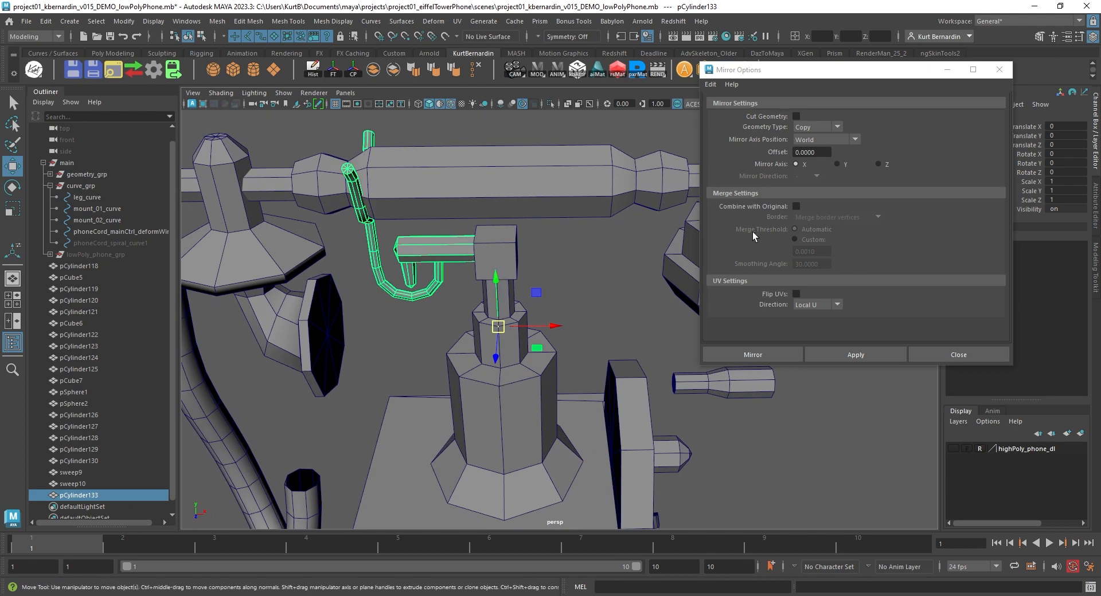
pyautogui.click(855, 355)
# Cap both open ends of the swept phone cord with faces meeting at a center vertex
pyautogui.keyDown('alt'); pyautogui.moveTo(622, 312); pyautogui.dragTo(505, 321); pyautogui.keyUp('alt')
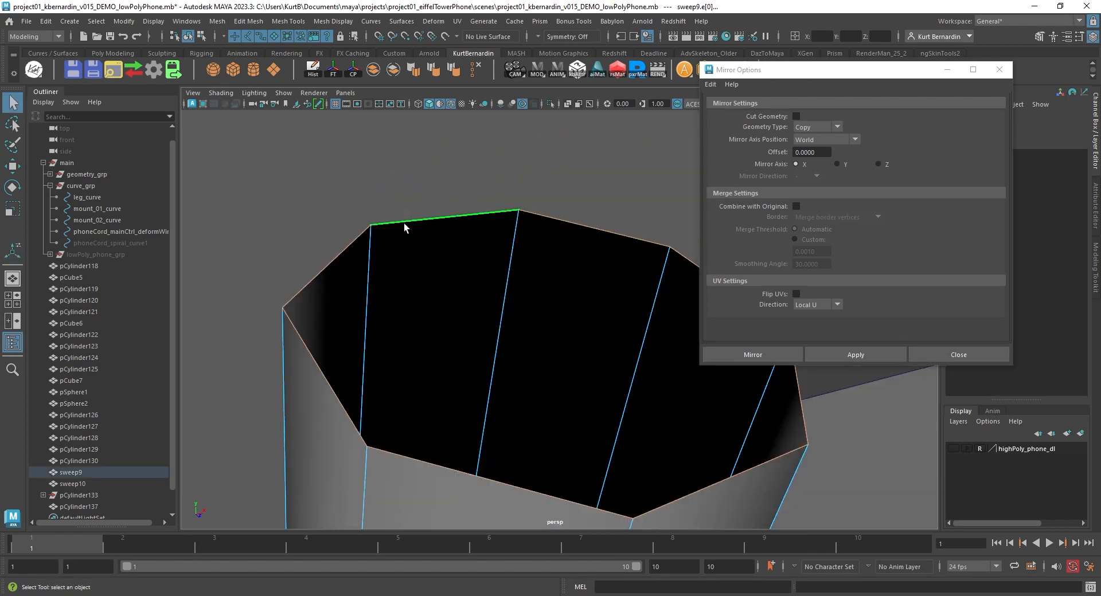
pyautogui.scroll(-5, 404, 228)
pyautogui.keyDown('shift'); pyautogui.moveTo(486, 268); pyautogui.dragTo(489, 189, button='right'); pyautogui.keyUp('shift')
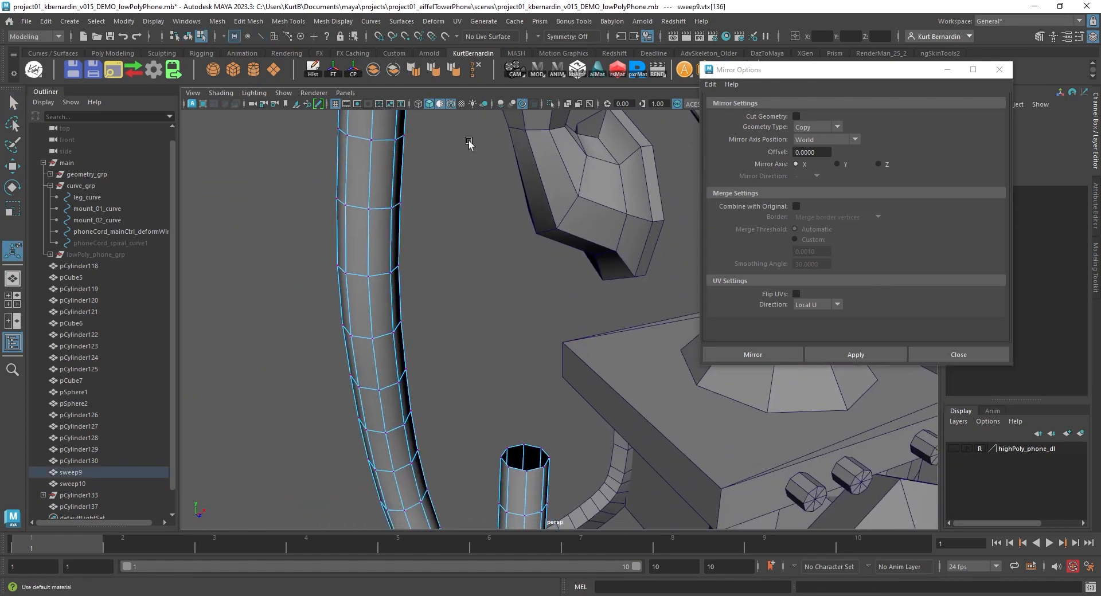
pyautogui.moveTo(547, 269); pyautogui.dragTo(539, 289, button='right')
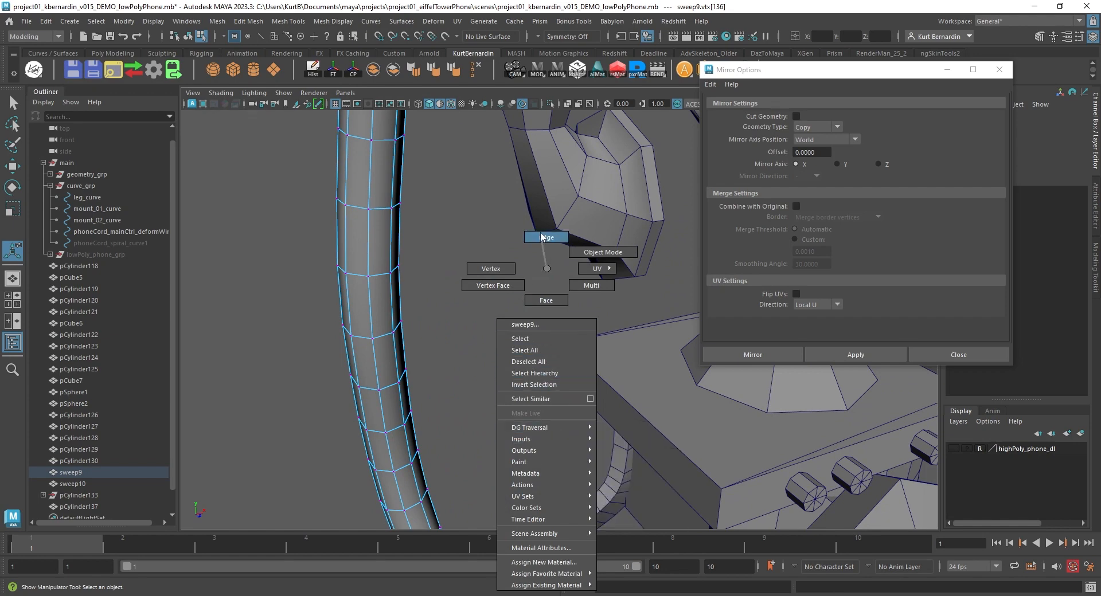
pyautogui.moveTo(541, 236); pyautogui.dragTo(491, 191, button='right')
pyautogui.doubleClick(533, 449)
pyautogui.press('f')
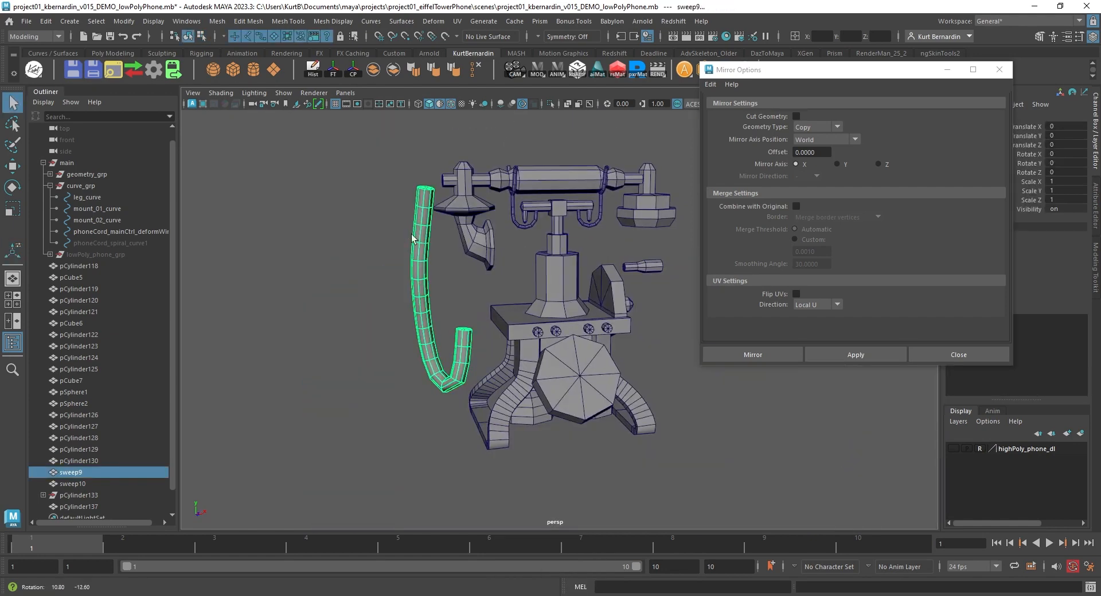
# Show the high-poly layer, extrude and scale in the handset bar's cap faces on the cord side, and turn on X-ray
pyautogui.scroll(3, 475, 304)
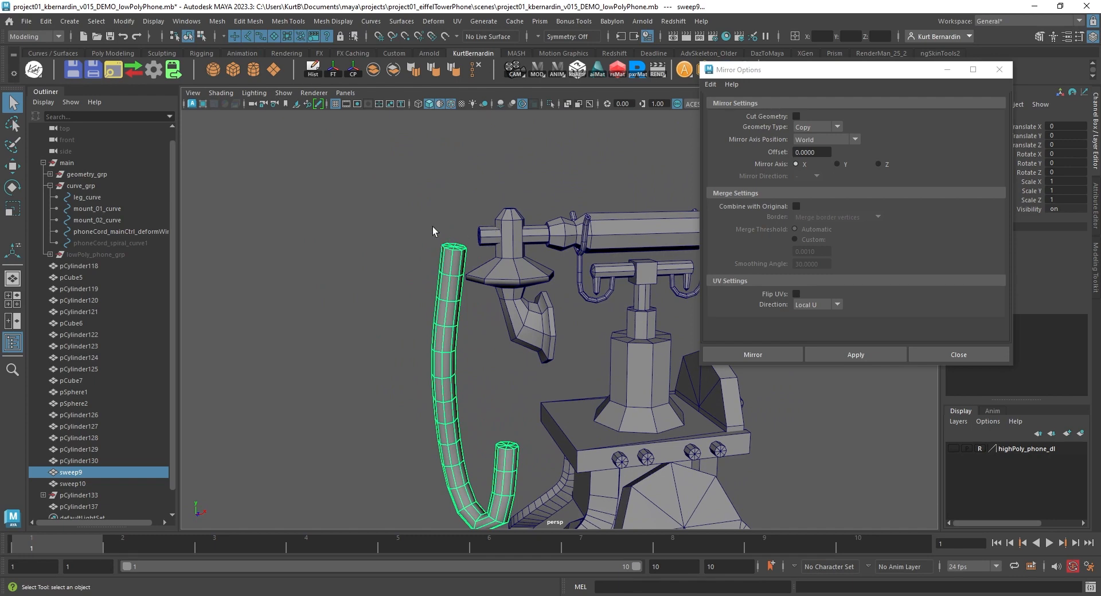
pyautogui.scroll(5, 451, 231)
pyautogui.keyDown('alt'); pyautogui.moveTo(451, 231); pyautogui.dragTo(540, 298, button='middle'); pyautogui.keyUp('alt')
pyautogui.click(481, 210)
pyautogui.moveTo(479, 206); pyautogui.dragTo(482, 231, button='right')
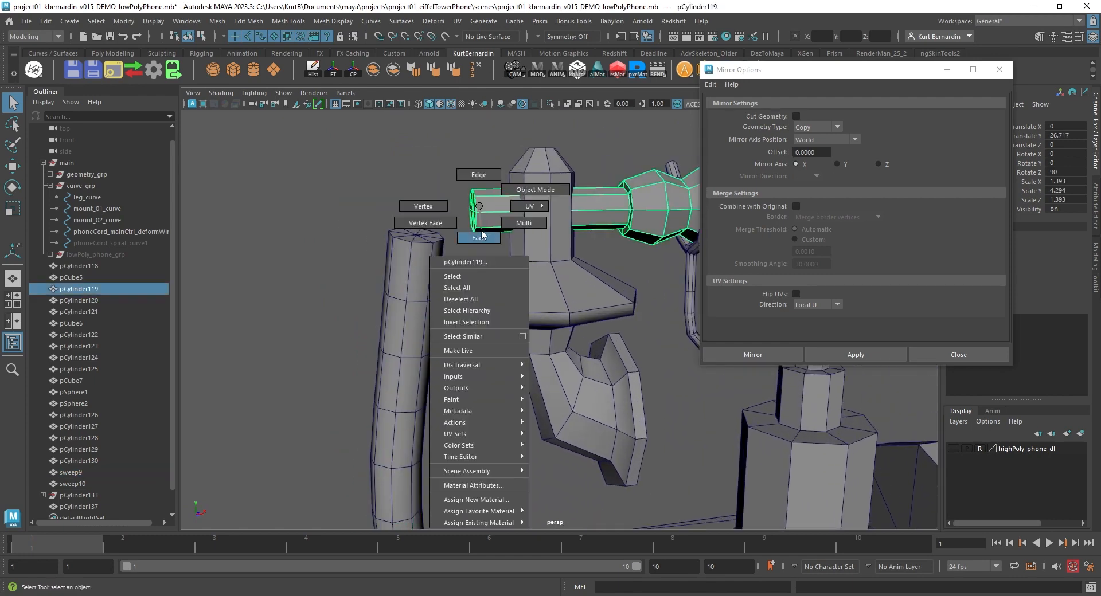
pyautogui.moveTo(481, 231); pyautogui.dragTo(482, 235, button='right')
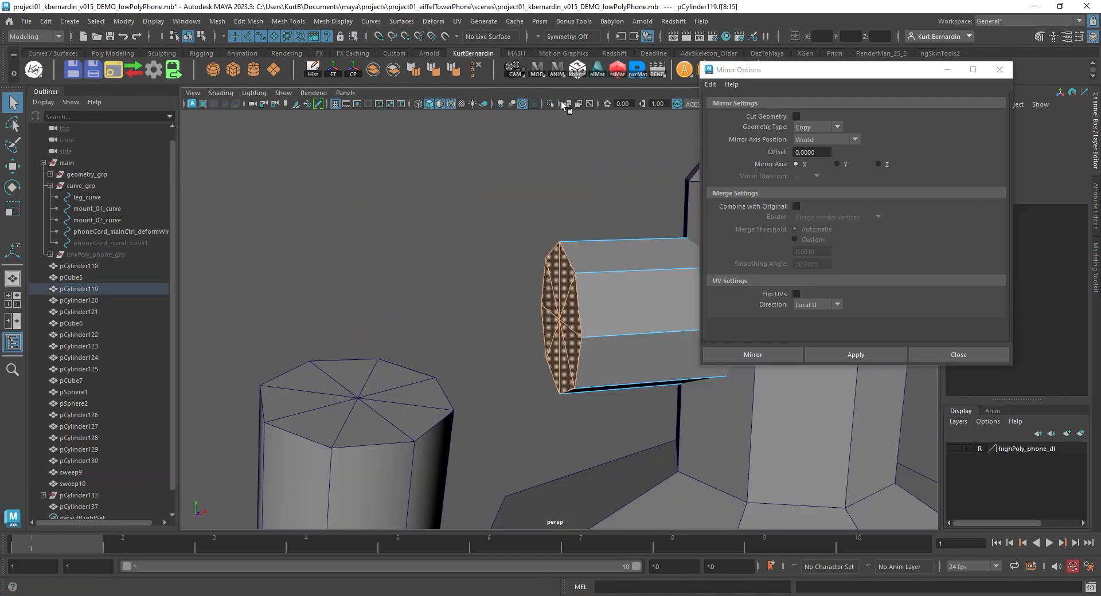
pyautogui.click(953, 449)
pyautogui.keyDown('alt'); pyautogui.moveTo(502, 290); pyautogui.dragTo(509, 312); pyautogui.keyUp('alt')
pyautogui.scroll(3, 477, 257)
pyautogui.keyDown('alt'); pyautogui.moveTo(509, 312); pyautogui.dragTo(487, 254, button='middle'); pyautogui.keyUp('alt')
pyautogui.hotkey('ctrl', 'e')
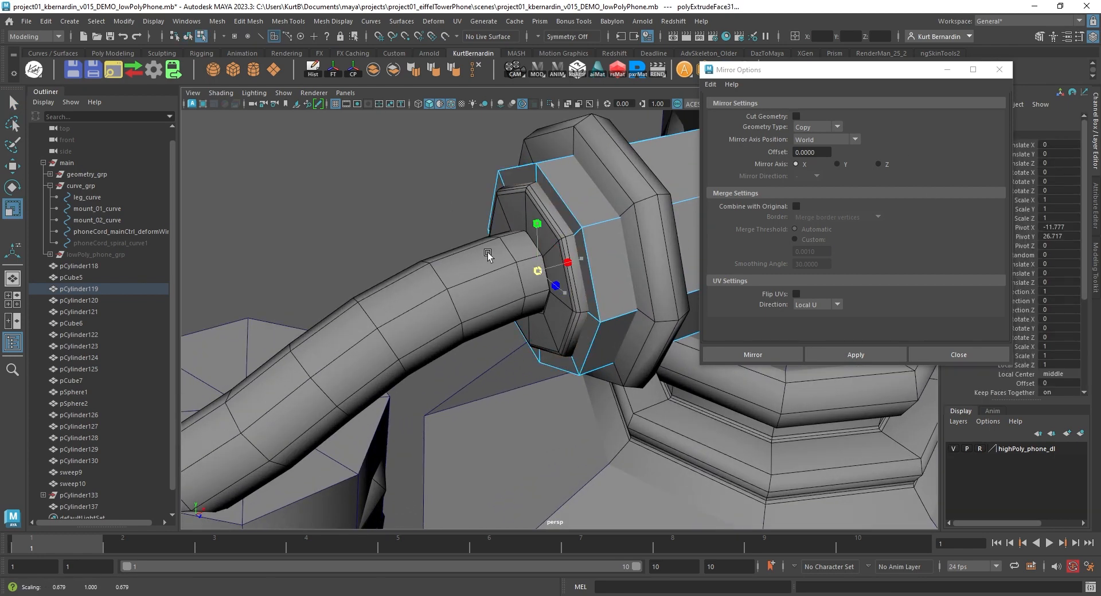
pyautogui.click(565, 105)
# Extrude the handset bar's inset end faces outward along the high-poly cord, turn off X-ray, and lower the new end onto the cord
pyautogui.moveTo(520, 216)
pyautogui.keyDown('alt'); pyautogui.mouseDown()
pyautogui.moveTo(489, 208)
pyautogui.moveTo(506, 211)
pyautogui.mouseUp(); pyautogui.keyUp('alt')
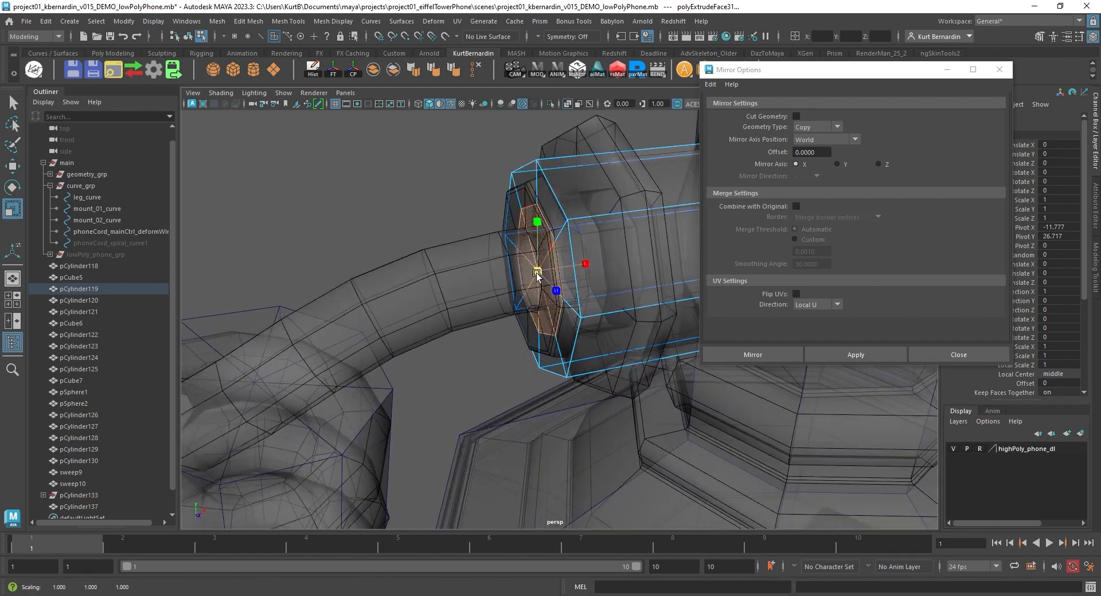
pyautogui.keyDown('shift'); pyautogui.moveTo(488, 263); pyautogui.dragTo(539, 275, button='right'); pyautogui.keyUp('shift')
pyautogui.moveTo(501, 281); pyautogui.dragTo(591, 145)
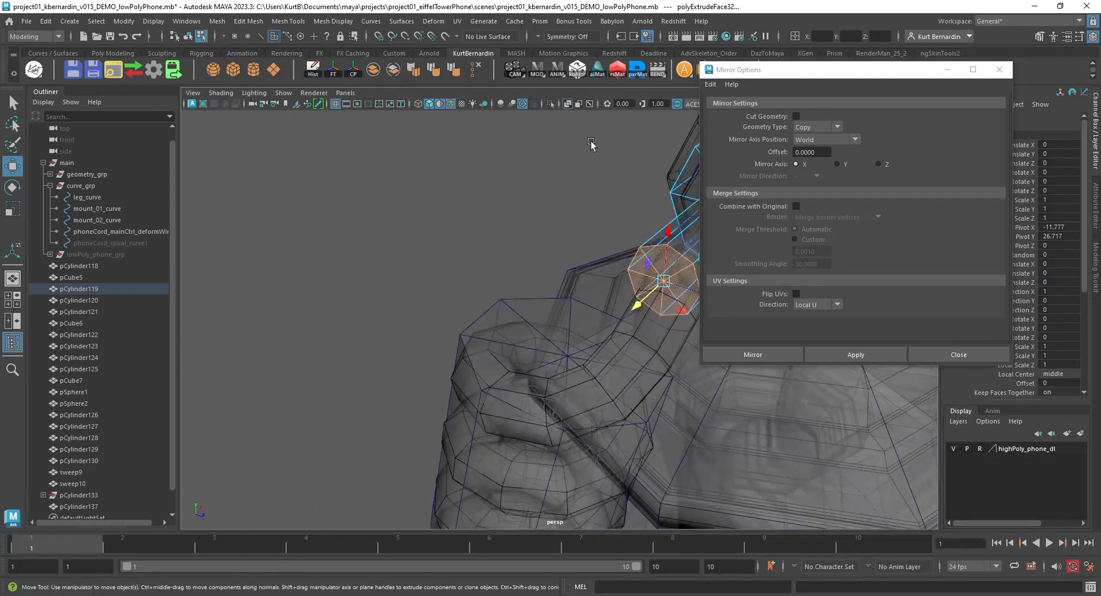
pyautogui.click(568, 105)
pyautogui.press('f')
pyautogui.scroll(-5, 583, 256)
pyautogui.keyDown('alt'); pyautogui.moveTo(565, 282); pyautogui.dragTo(467, 328); pyautogui.keyUp('alt')
pyautogui.hotkey('ctrl', 'z')
pyautogui.keyDown('alt'); pyautogui.moveTo(538, 282); pyautogui.dragTo(405, 241); pyautogui.keyUp('alt')
pyautogui.keyDown('alt'); pyautogui.moveTo(581, 210); pyautogui.dragTo(404, 258, button='middle'); pyautogui.keyUp('alt')
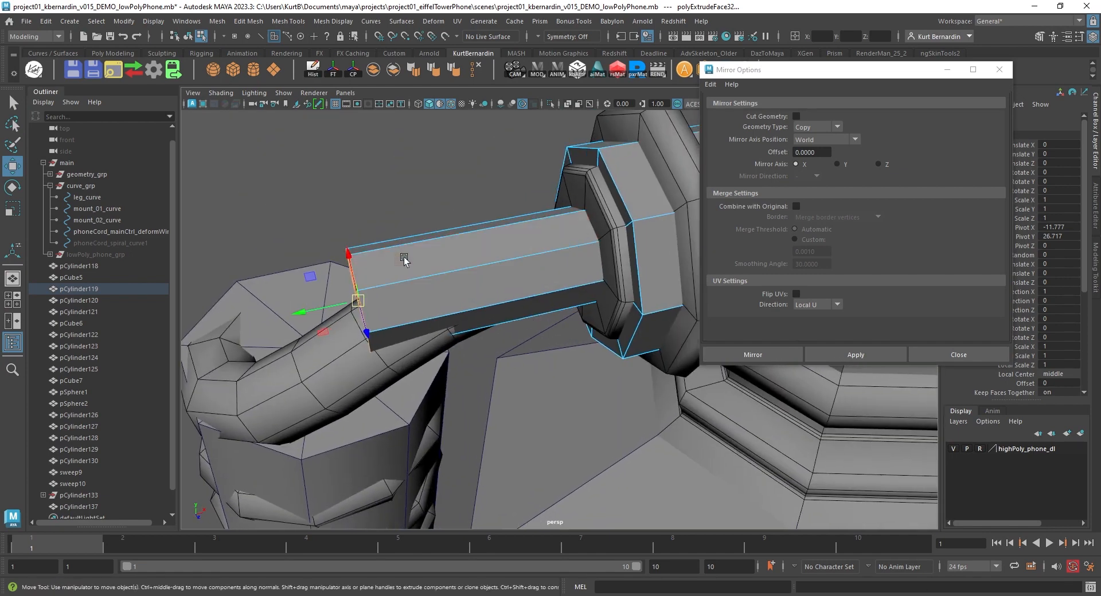
pyautogui.moveTo(349, 254); pyautogui.dragTo(358, 290)
# Rotate the extruded end faces to match the angle of the high-poly cord
pyautogui.press('f')
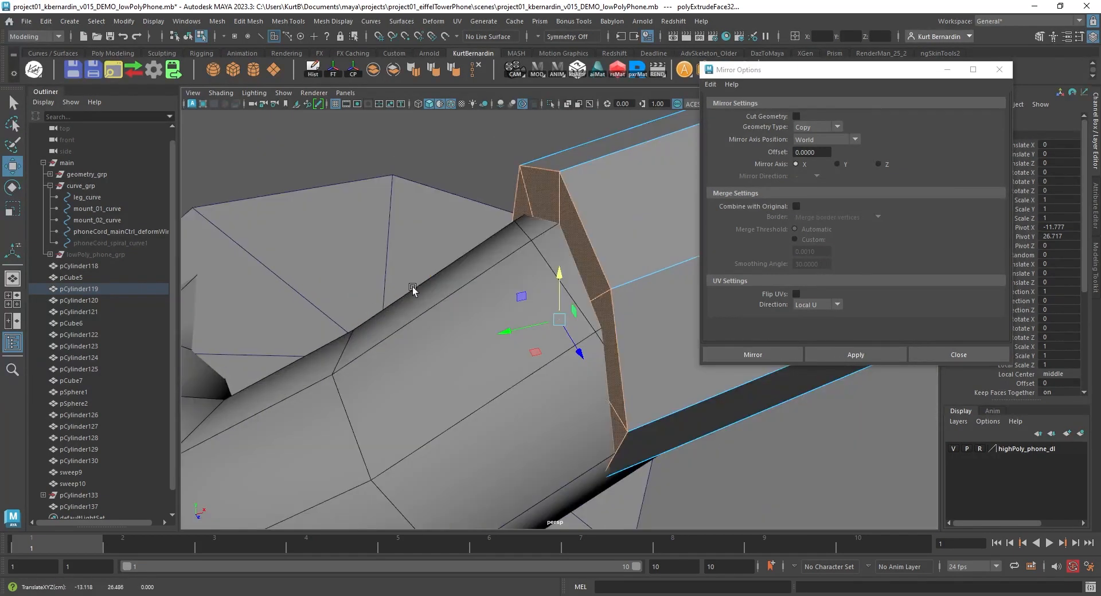
pyautogui.scroll(-5, 471, 276)
pyautogui.press('e')
pyautogui.moveTo(527, 292); pyautogui.dragTo(561, 281)
pyautogui.press('w')
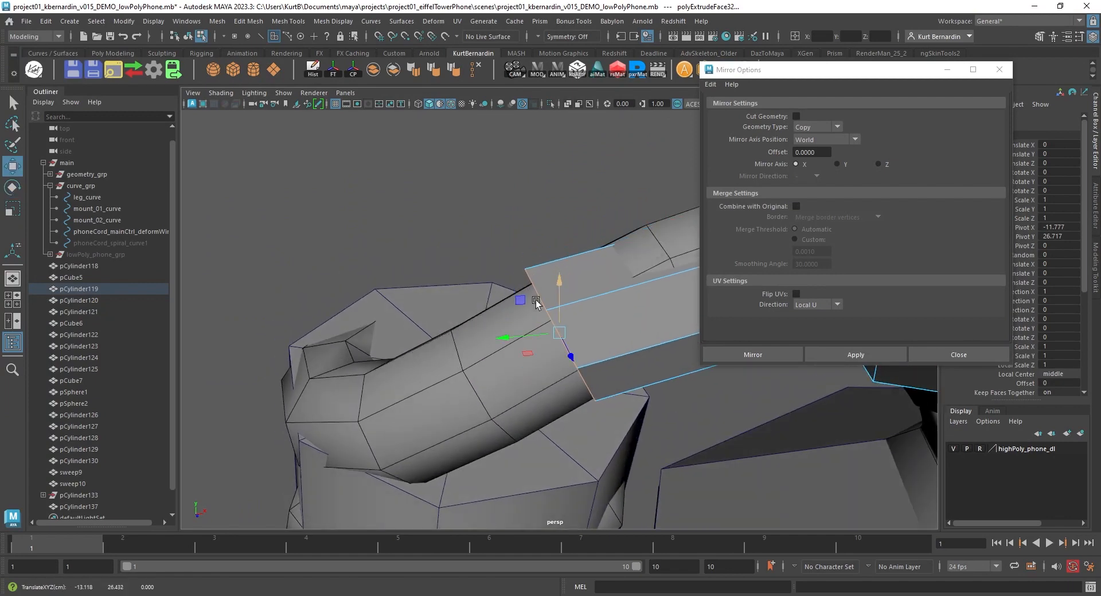
# Extrude a second cord segment from the end faces and move it to the start of the high-poly cord's bend
pyautogui.keyDown('shift'); pyautogui.moveTo(511, 300); pyautogui.dragTo(510, 330, button='right'); pyautogui.keyUp('shift')
pyautogui.moveTo(508, 327); pyautogui.dragTo(312, 435)
pyautogui.keyDown('alt'); pyautogui.moveTo(313, 434); pyautogui.dragTo(518, 445); pyautogui.keyUp('alt')
pyautogui.keyDown('alt'); pyautogui.moveTo(518, 445); pyautogui.dragTo(514, 267, button='middle'); pyautogui.keyUp('alt')
pyautogui.press('w')
pyautogui.moveTo(601, 276); pyautogui.dragTo(629, 243)
pyautogui.keyDown('alt'); pyautogui.moveTo(629, 243); pyautogui.dragTo(544, 268, button='middle'); pyautogui.keyUp('alt')
pyautogui.moveTo(562, 207); pyautogui.dragTo(562, 229)
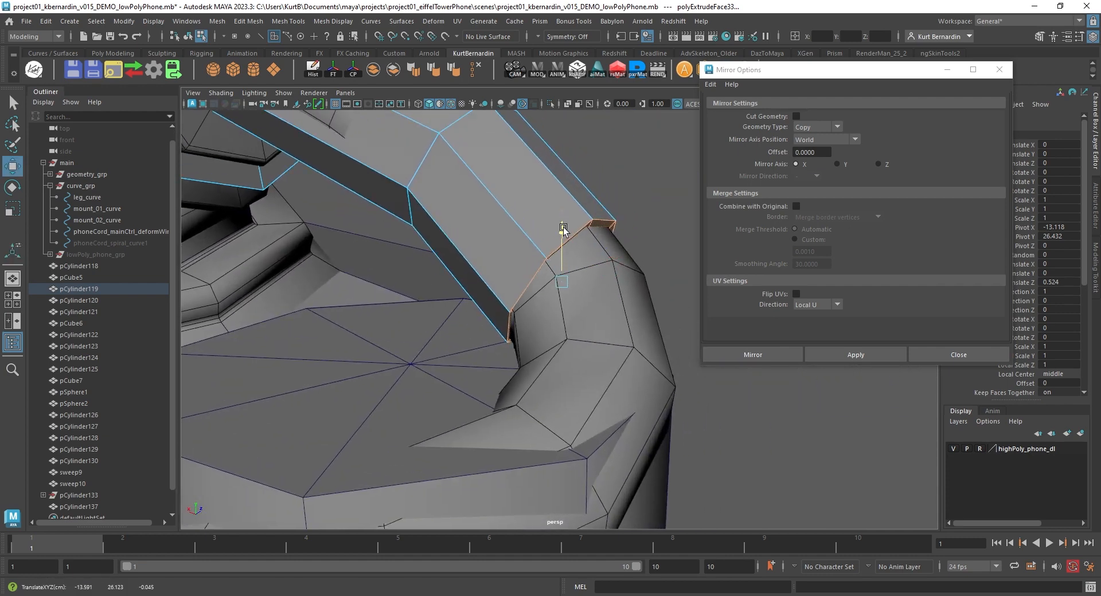
pyautogui.press('e')
# Extrude a third cord segment, then move and rotate its end faces to follow the high-poly cord around the bend
pyautogui.keyDown('shift'); pyautogui.moveTo(574, 291); pyautogui.dragTo(574, 255, button='right'); pyautogui.keyUp('shift')
pyautogui.moveTo(583, 278); pyautogui.dragTo(574, 299)
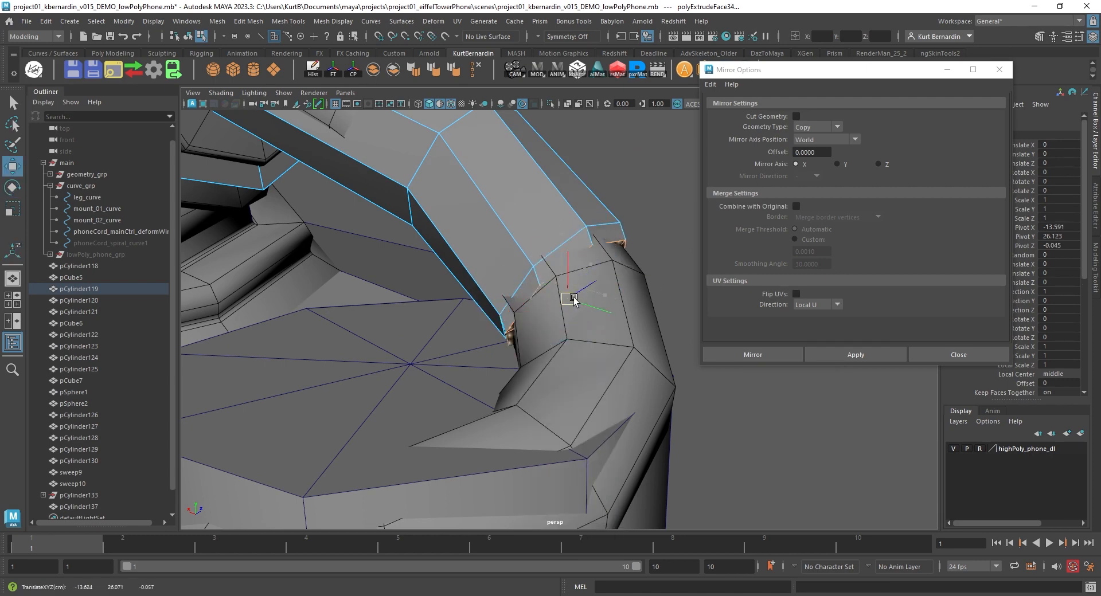
pyautogui.keyDown('alt'); pyautogui.moveTo(598, 403); pyautogui.dragTo(469, 394); pyautogui.keyUp('alt')
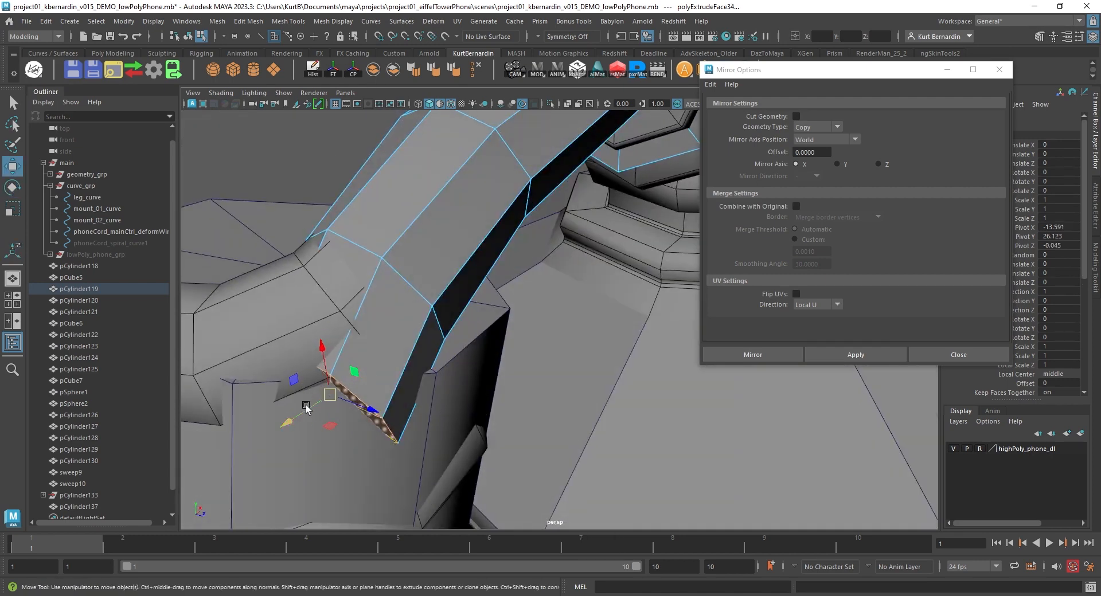
pyautogui.moveTo(296, 419); pyautogui.dragTo(414, 346)
pyautogui.press('e')
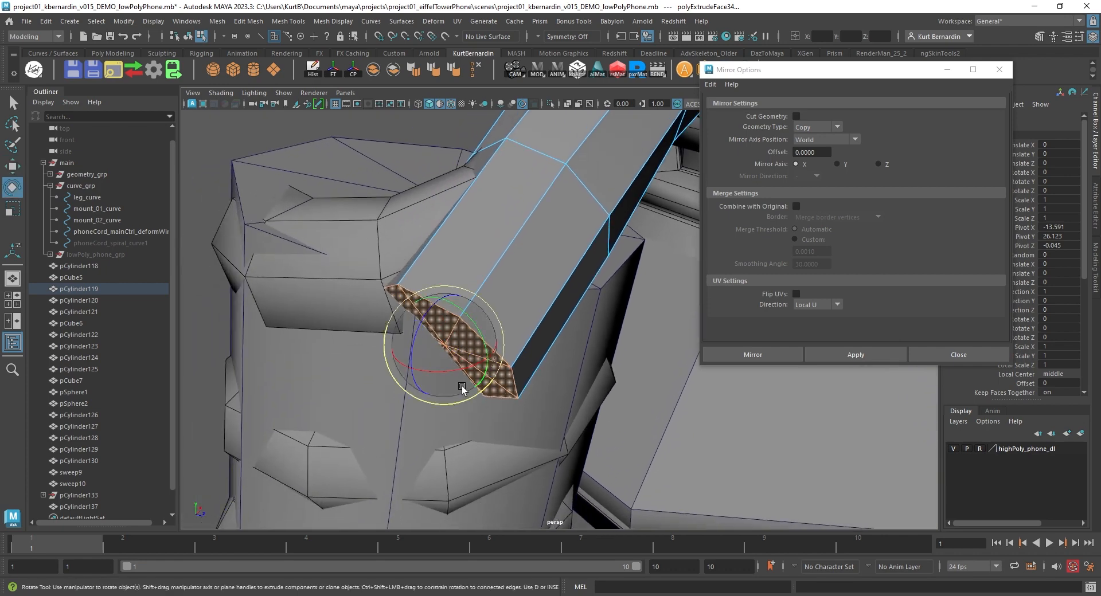
pyautogui.moveTo(462, 388); pyautogui.dragTo(401, 381)
pyautogui.press('w')
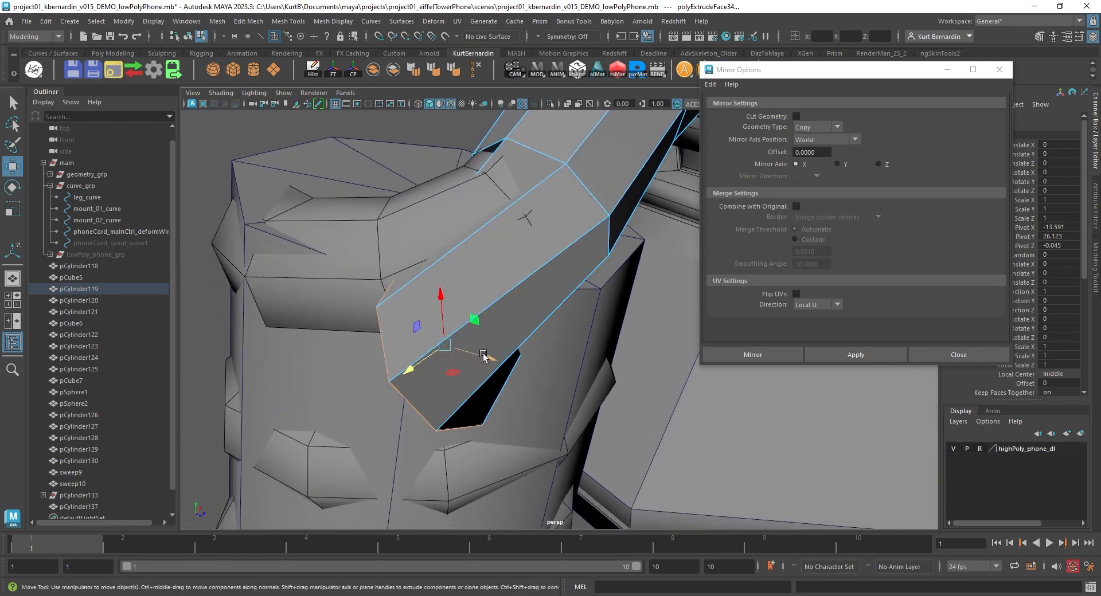
pyautogui.moveTo(484, 357); pyautogui.dragTo(413, 315)
pyautogui.moveTo(377, 282); pyautogui.dragTo(473, 259)
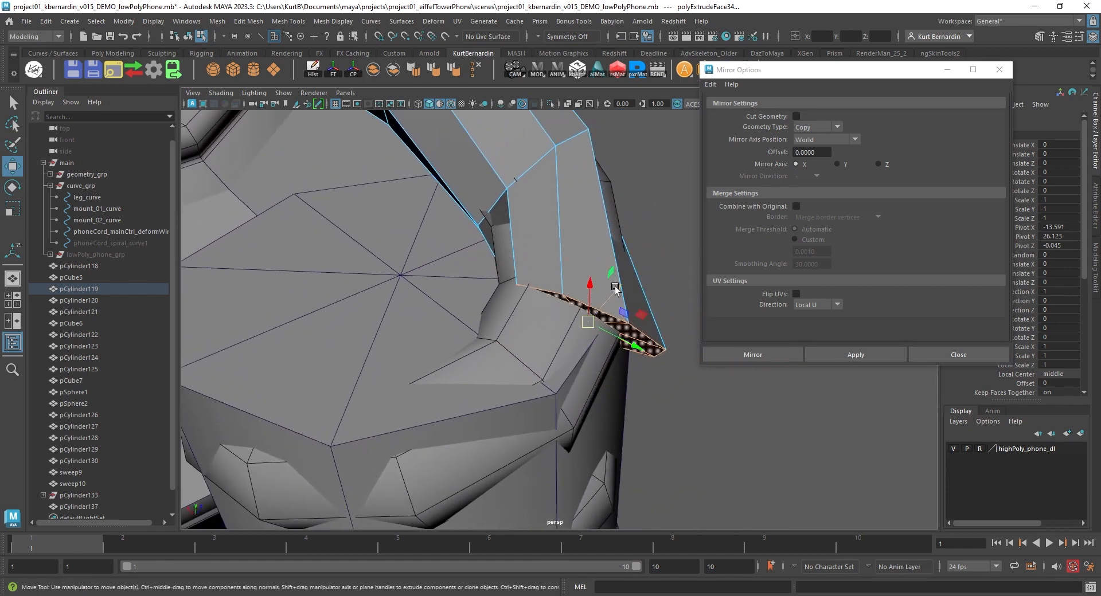
pyautogui.moveTo(615, 288); pyautogui.dragTo(605, 286)
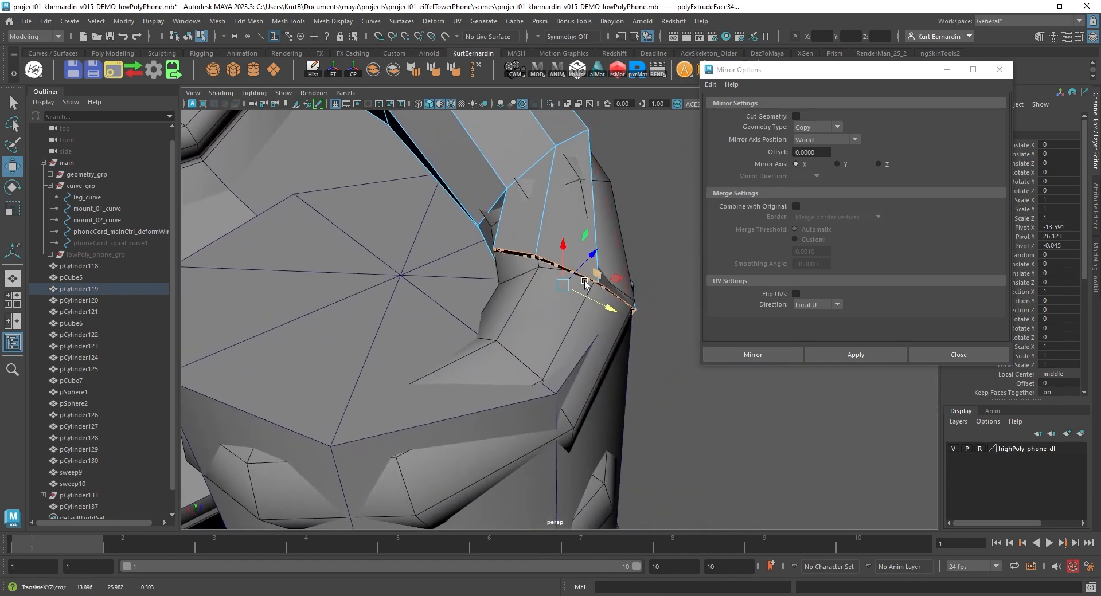
pyautogui.press('e')
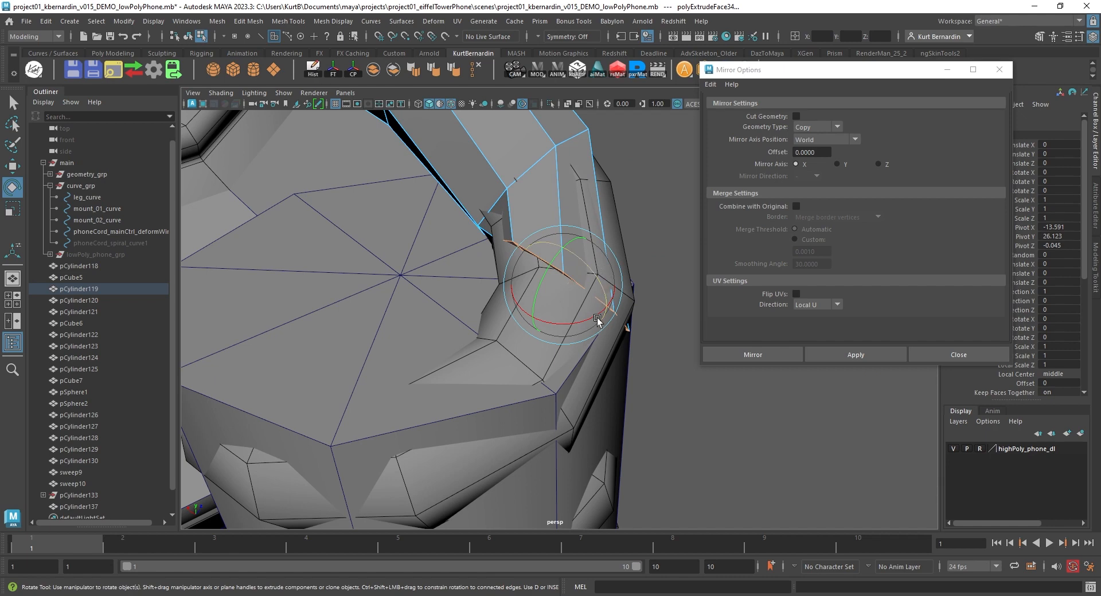
pyautogui.moveTo(603, 311); pyautogui.dragTo(605, 308)
# Extrude a last segment, tuck its end into the low-poly cord's capped end, and hide the high-poly layer
pyautogui.keyDown('shift'); pyautogui.moveTo(502, 227); pyautogui.dragTo(504, 249, button='right'); pyautogui.keyUp('shift')
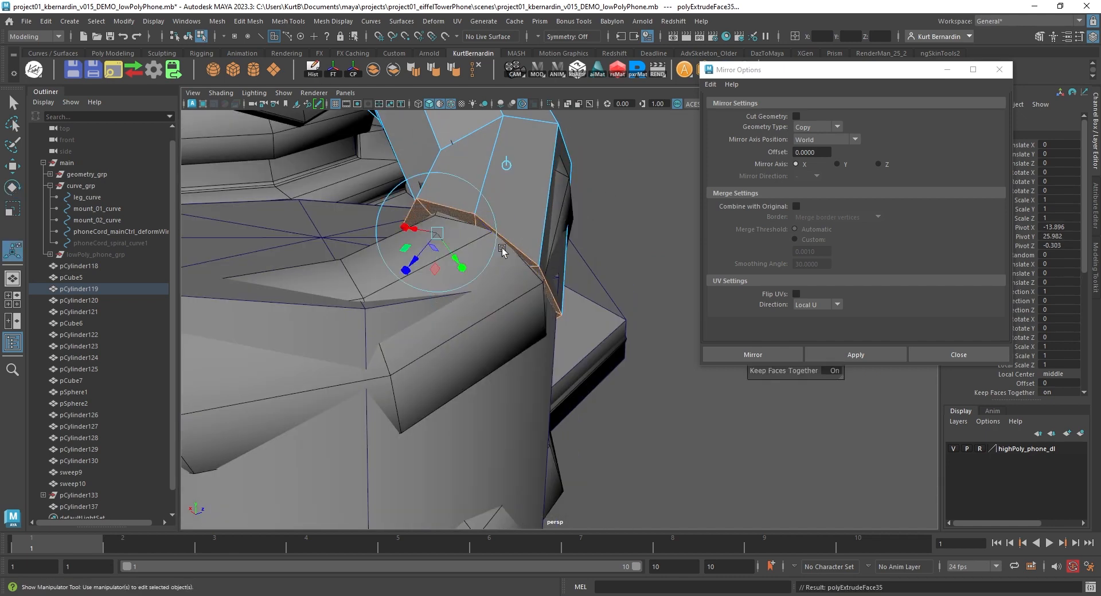
pyautogui.press('w')
pyautogui.moveTo(510, 265); pyautogui.dragTo(379, 350)
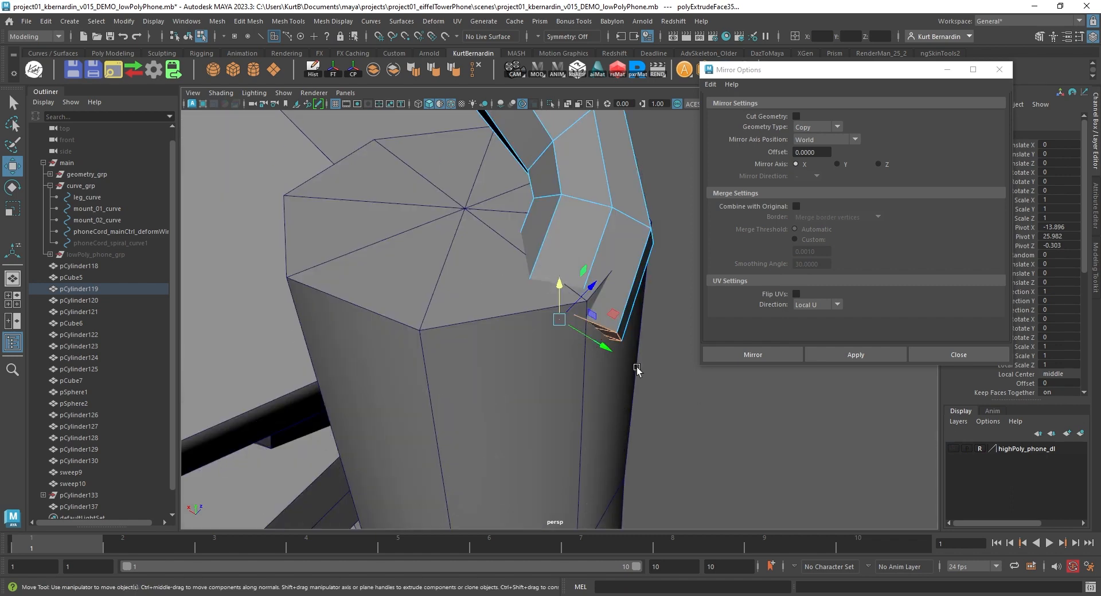
pyautogui.keyDown('alt'); pyautogui.moveTo(635, 367); pyautogui.dragTo(549, 348); pyautogui.keyUp('alt')
pyautogui.keyDown('alt'); pyautogui.moveTo(549, 348); pyautogui.dragTo(582, 341); pyautogui.keyUp('alt')
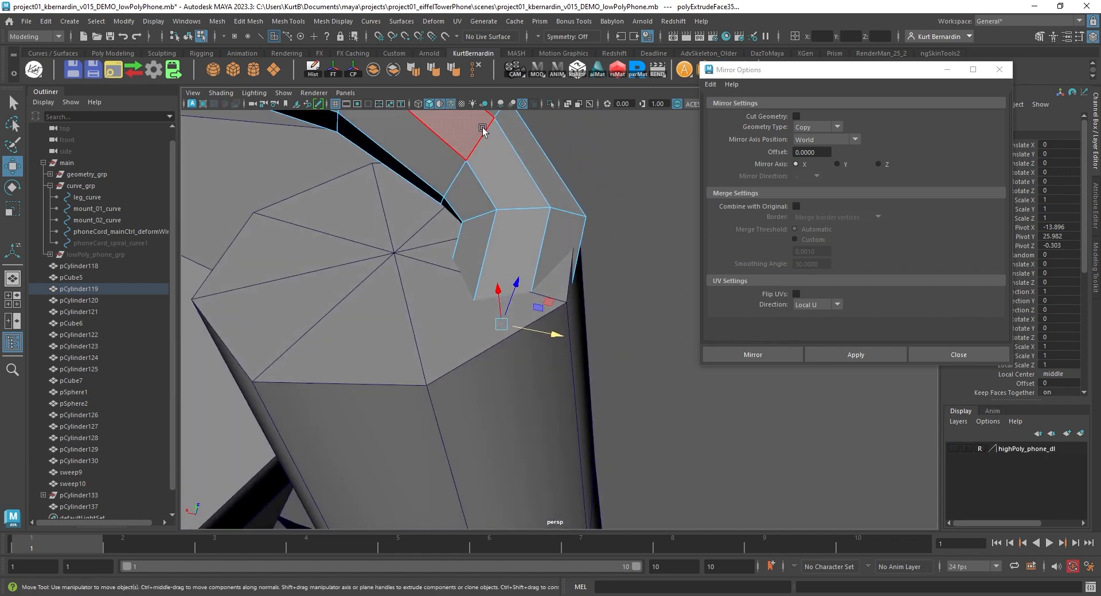
# Turn on X-ray, create a polygon cylinder at the phone cord's capped lower end, and turn X-ray off again
pyautogui.click(568, 105)
pyautogui.moveTo(533, 244)
pyautogui.keyDown('alt'); pyautogui.mouseDown()
pyautogui.moveTo(501, 258)
pyautogui.moveTo(472, 238)
pyautogui.moveTo(543, 274)
pyautogui.moveTo(525, 315)
pyautogui.moveTo(547, 287)
pyautogui.moveTo(524, 302)
pyautogui.moveTo(429, 223)
pyautogui.moveTo(457, 255)
pyautogui.mouseUp(); pyautogui.keyUp('alt')
pyautogui.scroll(-5, 471, 238)
pyautogui.click(487, 243)
pyautogui.click(112, 53)
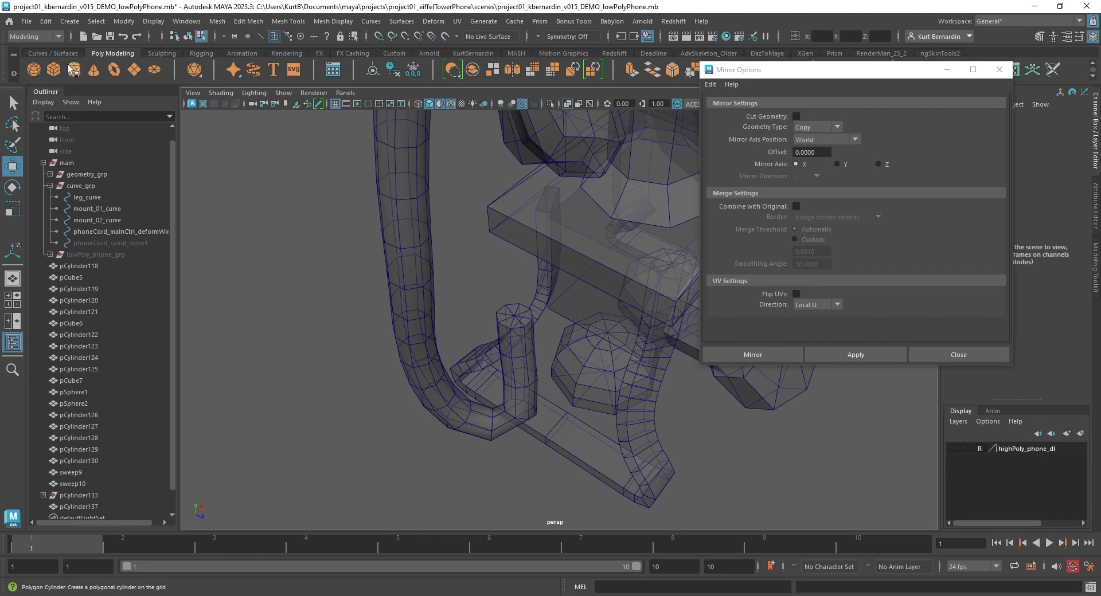
pyautogui.moveTo(640, 355); pyautogui.dragTo(528, 310)
pyautogui.press('f')
pyautogui.click(571, 103)
pyautogui.scroll(-5, 601, 237)
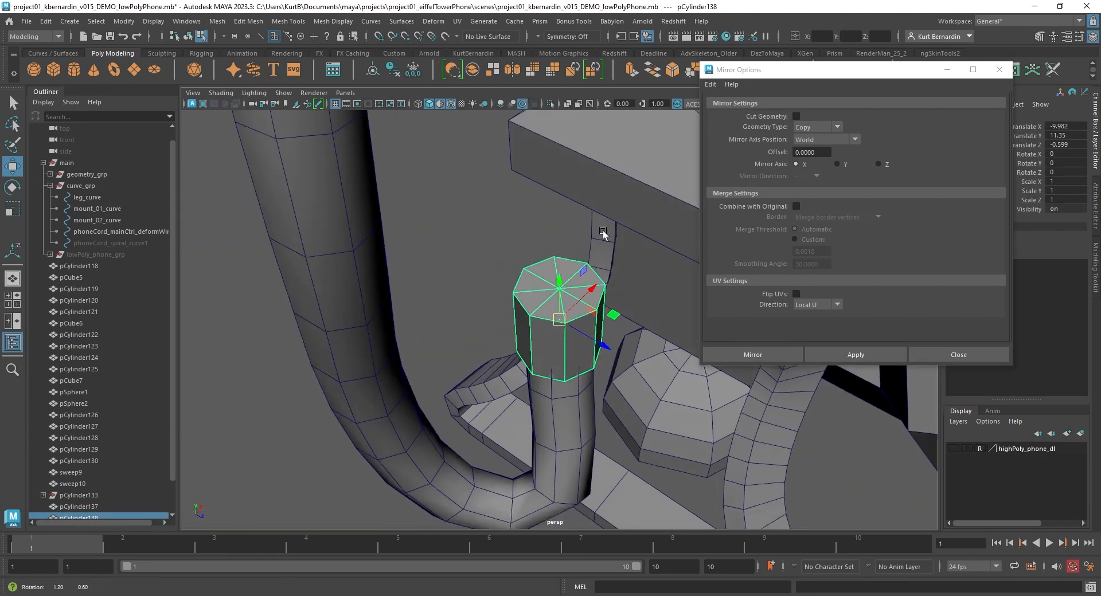
# Scale the new cylinder so that it is thinner than the cord end below it
pyautogui.keyDown('alt'); pyautogui.moveTo(602, 238); pyautogui.dragTo(557, 204); pyautogui.keyUp('alt')
pyautogui.press('e')
pyautogui.press('r')
pyautogui.moveTo(556, 265); pyautogui.dragTo(587, 122)
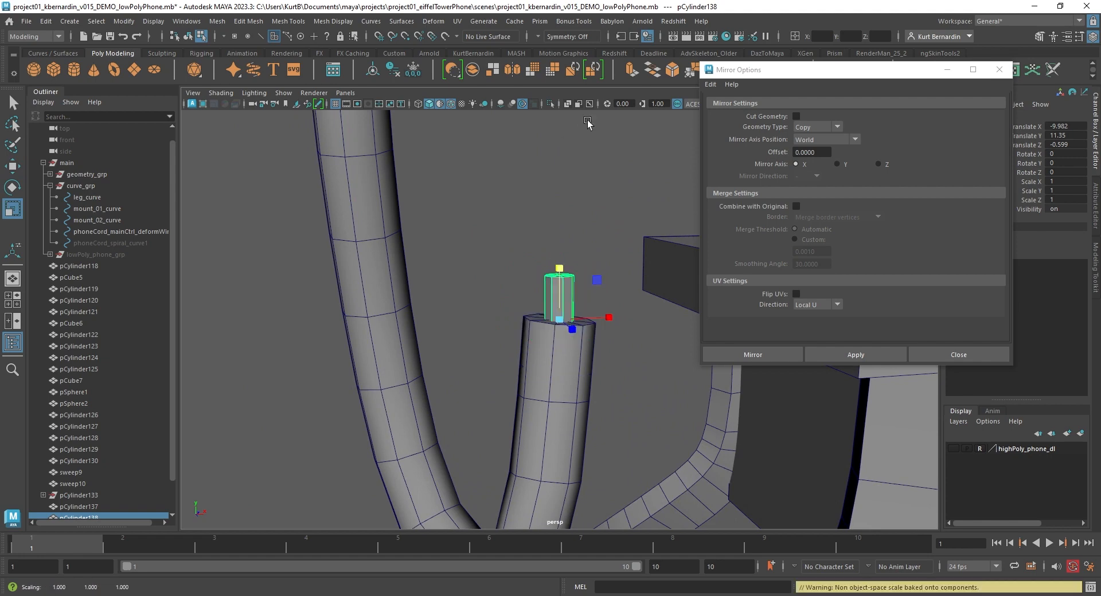
# Show the high-poly layer, close the Mirror options, and set the cylinder's Z rotation to 90
pyautogui.click(952, 449)
pyautogui.press('f')
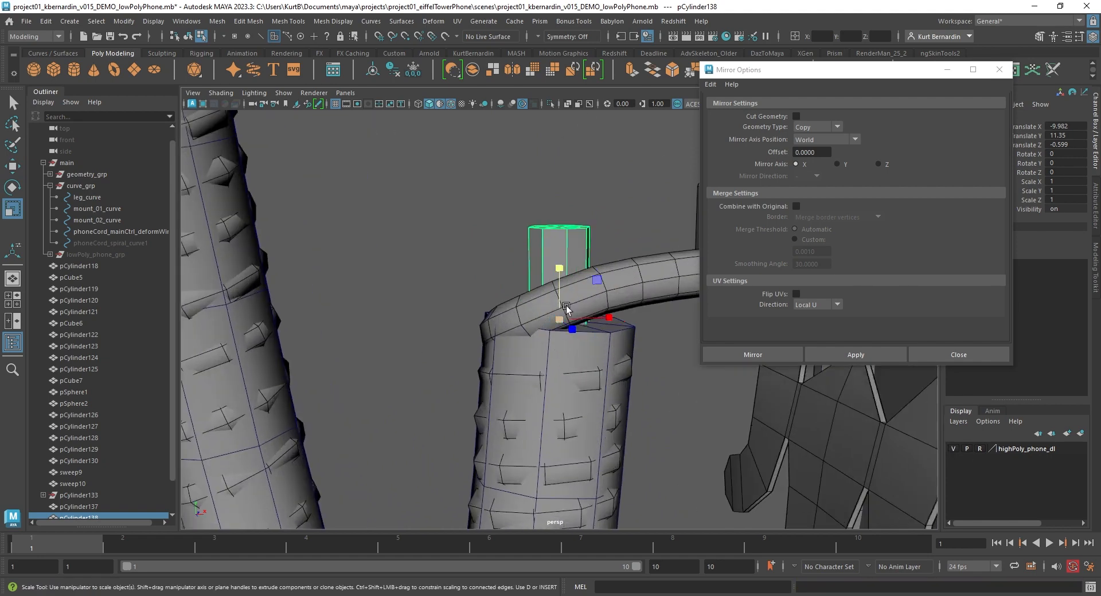
pyautogui.click(999, 69)
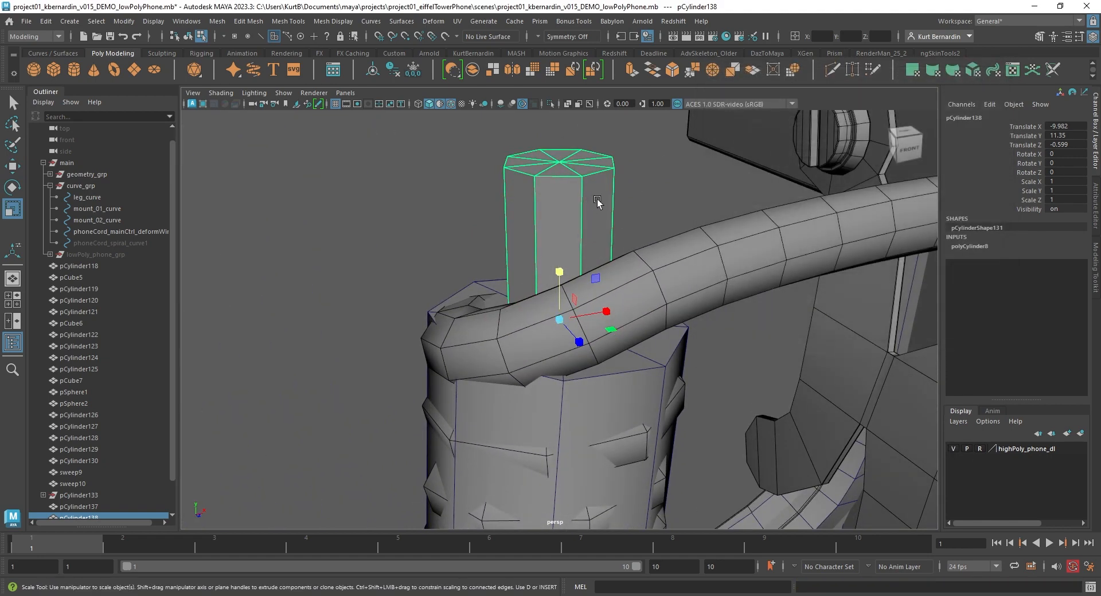
pyautogui.scroll(-4, 597, 202)
pyautogui.keyDown('alt'); pyautogui.moveTo(596, 202); pyautogui.dragTo(427, 244, button='middle'); pyautogui.keyUp('alt')
pyautogui.press('e')
pyautogui.moveTo(386, 292); pyautogui.dragTo(435, 329)
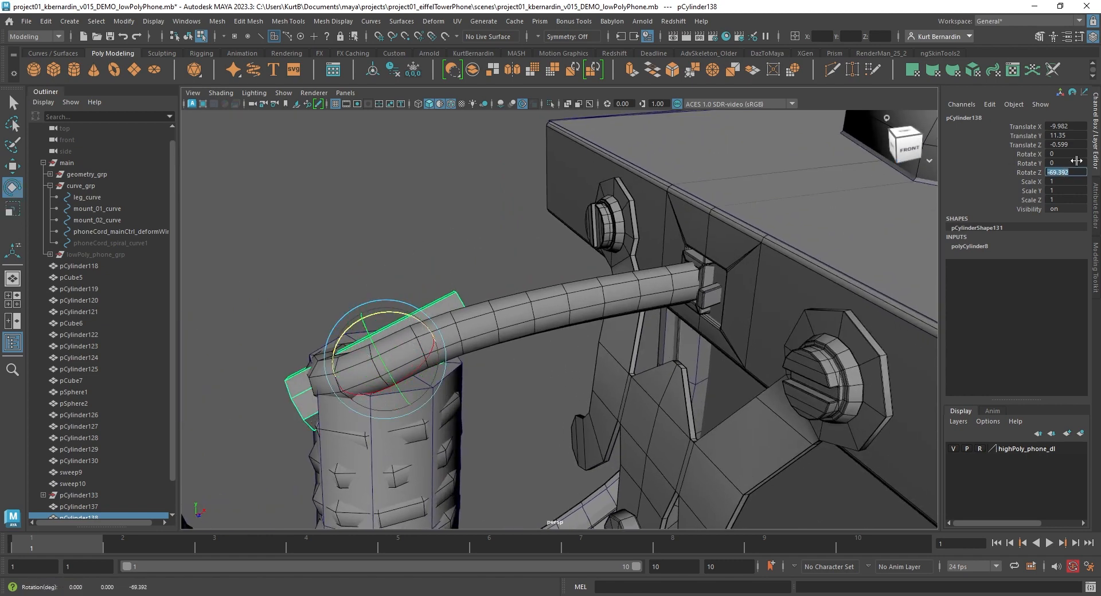
pyautogui.write('90')
pyautogui.press('Return')
# Move the cylinder onto the high-poly cord beside the box clip, tilt it to match, and scale it uniformly to 0.752
pyautogui.keyDown('alt'); pyautogui.moveTo(669, 243); pyautogui.dragTo(572, 266, button='middle'); pyautogui.keyUp('alt')
pyautogui.press('w')
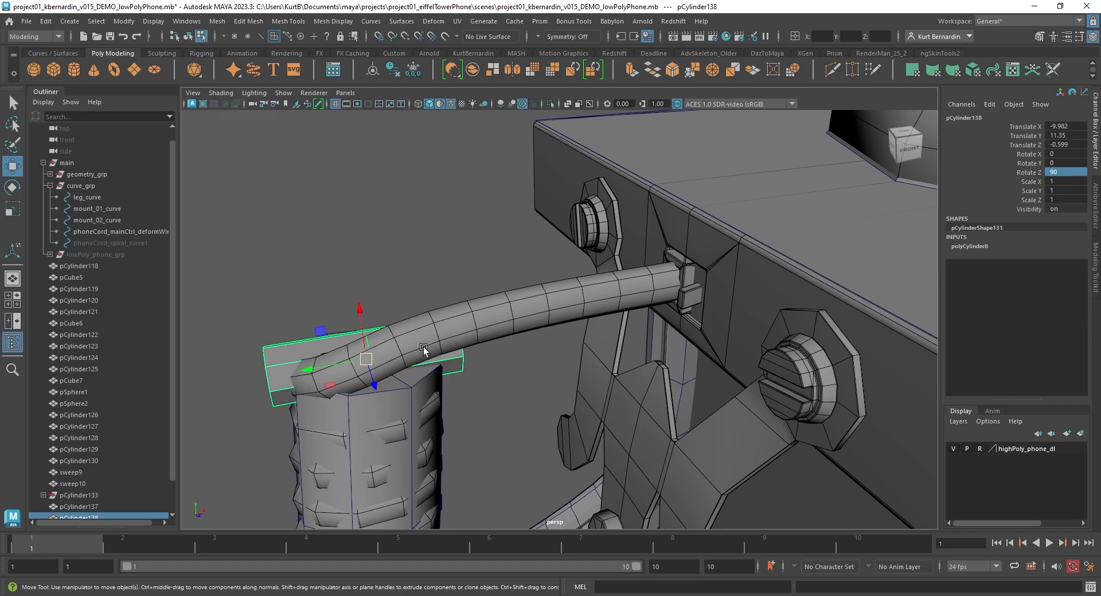
pyautogui.moveTo(323, 362); pyautogui.dragTo(592, 223)
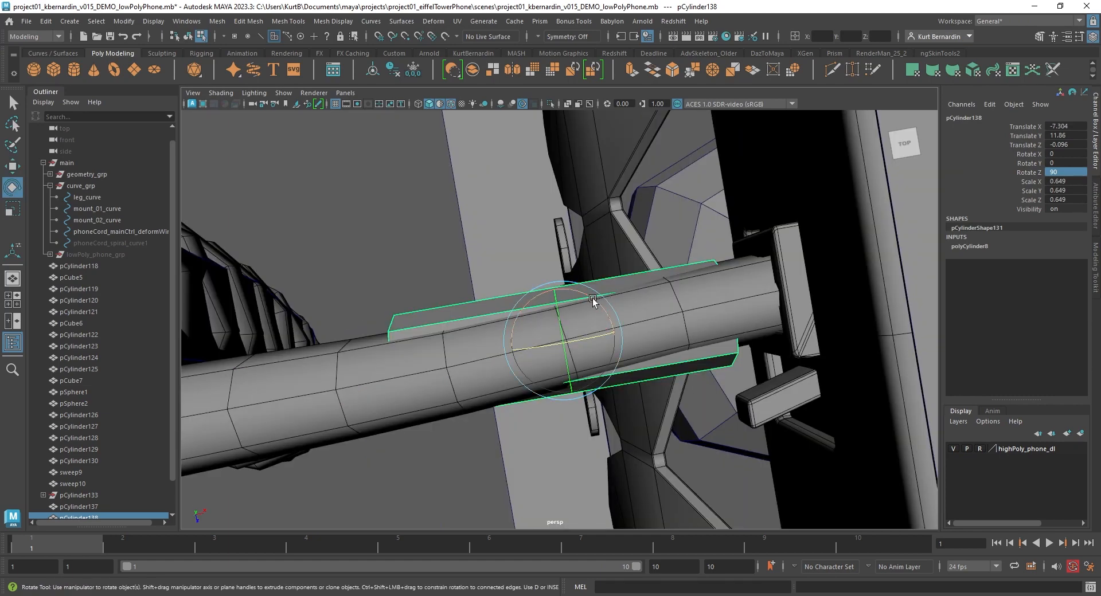
pyautogui.moveTo(592, 299)
pyautogui.mouseDown()
pyautogui.moveTo(580, 296)
pyautogui.moveTo(592, 301)
pyautogui.mouseUp()
pyautogui.keyDown('alt'); pyautogui.moveTo(580, 351); pyautogui.dragTo(545, 314); pyautogui.keyUp('alt')
pyautogui.press('w')
pyautogui.press('e')
pyautogui.press('r')
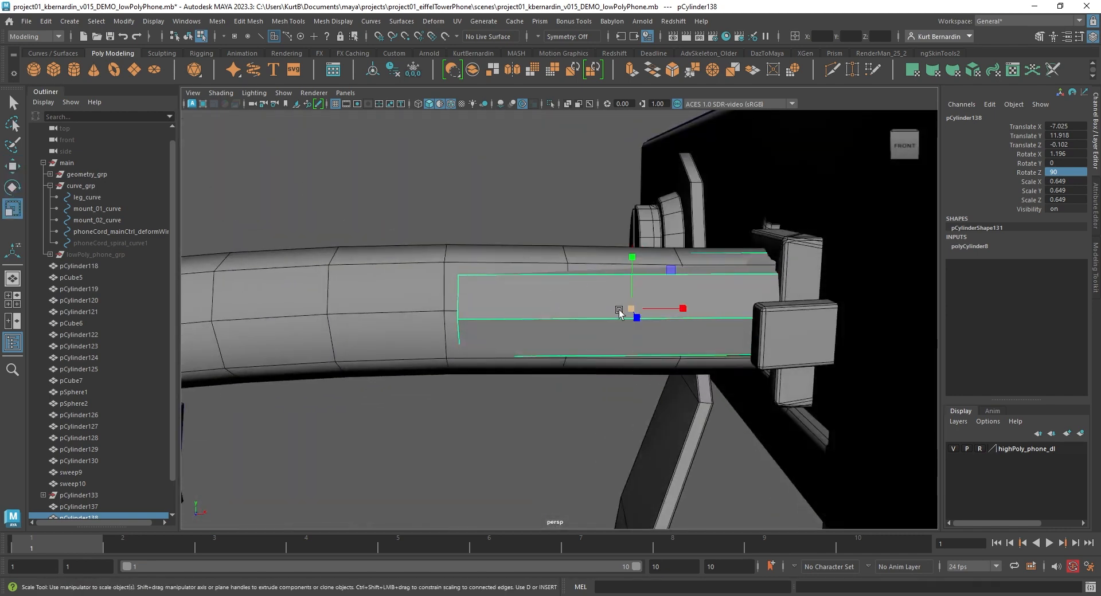
pyautogui.moveTo(630, 308); pyautogui.dragTo(655, 306)
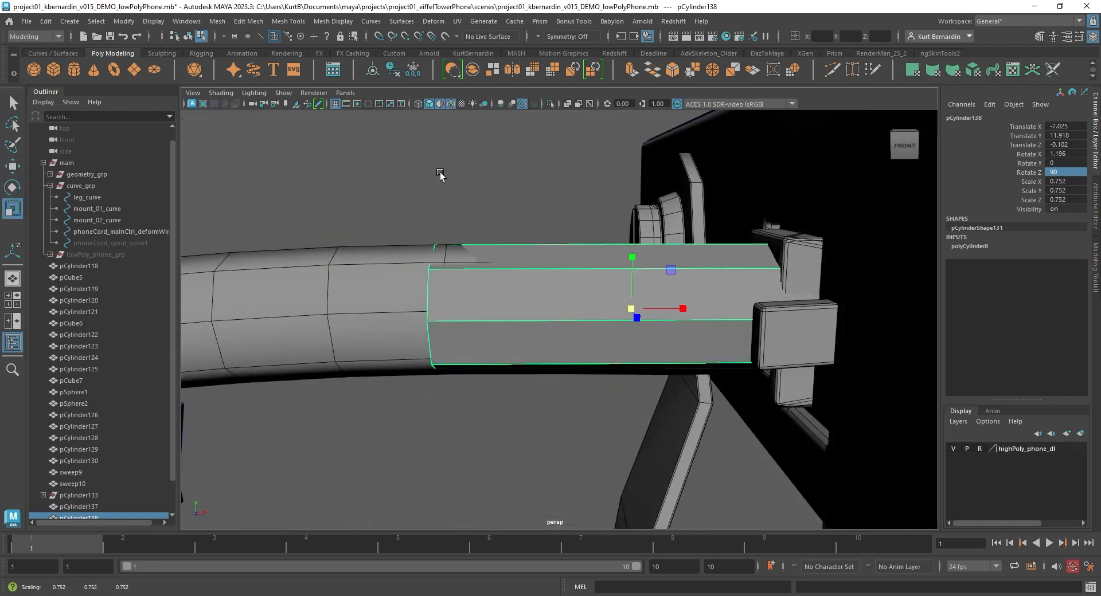
# Select the cylinder's end cap faces away from the box and pull them out along the straight part of the cord
pyautogui.moveTo(442, 174); pyautogui.dragTo(442, 201, button='right')
pyautogui.moveTo(393, 201); pyautogui.dragTo(647, 190)
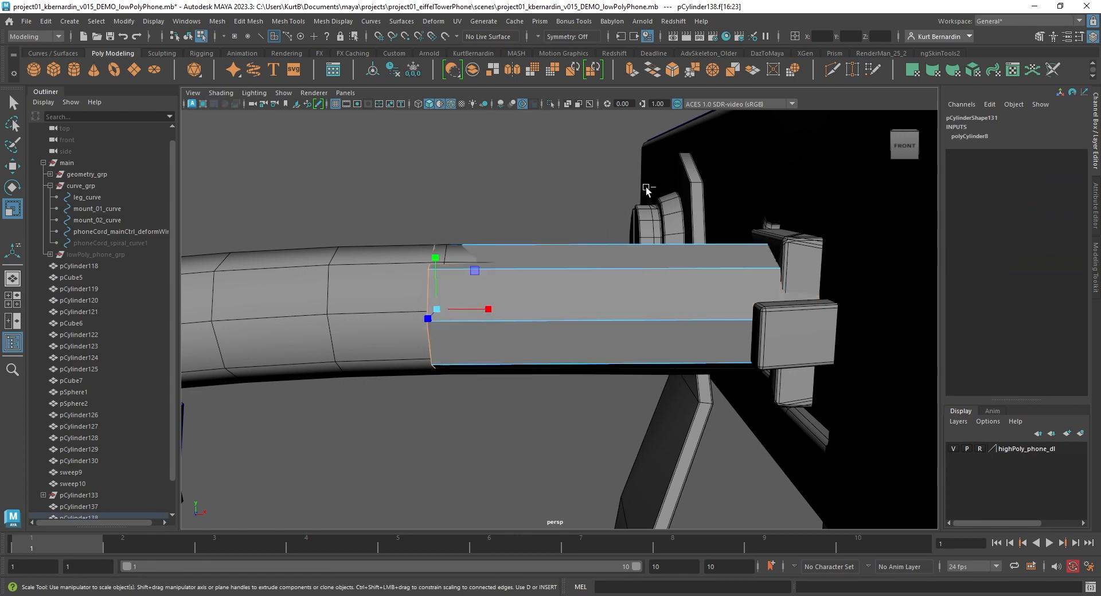
pyautogui.keyDown('alt'); pyautogui.moveTo(647, 191); pyautogui.dragTo(579, 241, button='right'); pyautogui.keyUp('alt')
pyautogui.keyDown('alt'); pyautogui.moveTo(579, 241); pyautogui.dragTo(697, 275); pyautogui.keyUp('alt')
pyautogui.press('w')
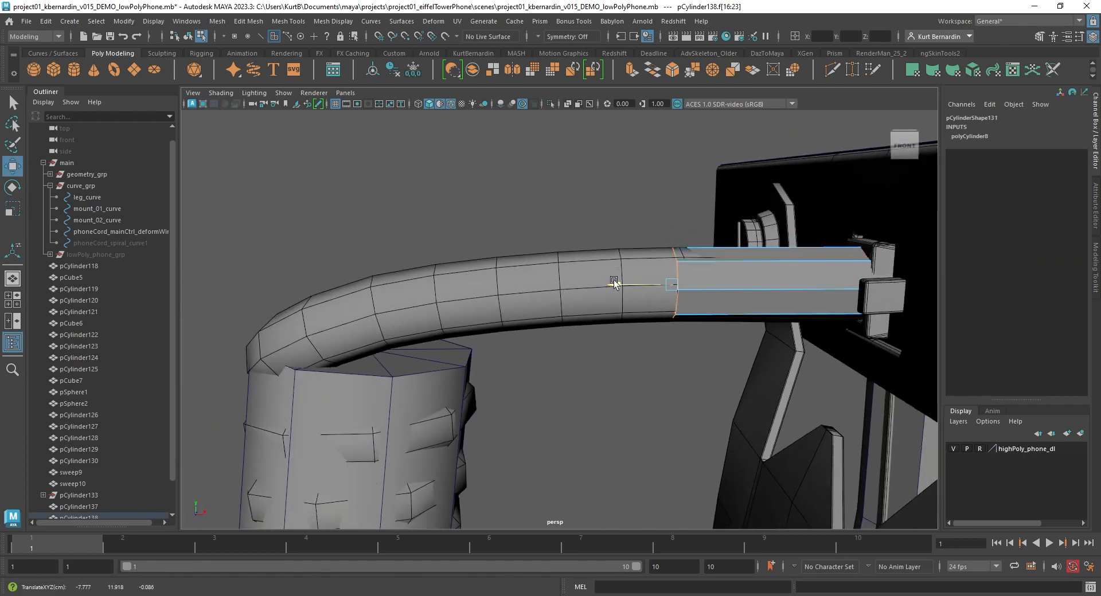
pyautogui.moveTo(615, 283); pyautogui.dragTo(530, 280)
# Extrude the cap faces along the cord toward the spiral end, then lower and angle them to match its curve
pyautogui.keyDown('shift'); pyautogui.moveTo(548, 245); pyautogui.dragTo(562, 276, button='right'); pyautogui.keyUp('shift')
pyautogui.press('w')
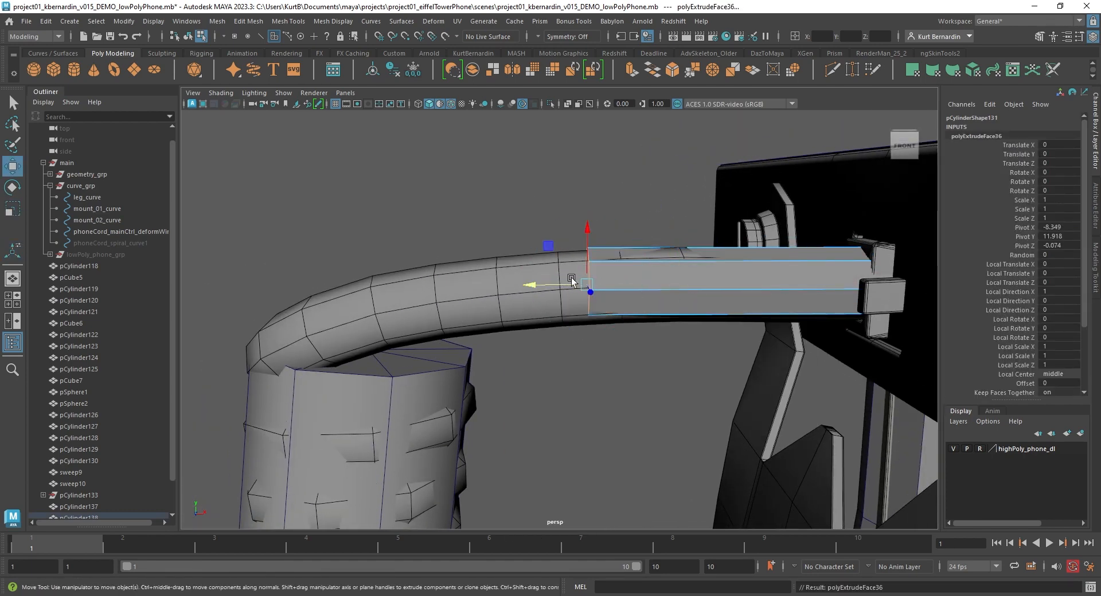
pyautogui.moveTo(551, 287); pyautogui.dragTo(307, 293)
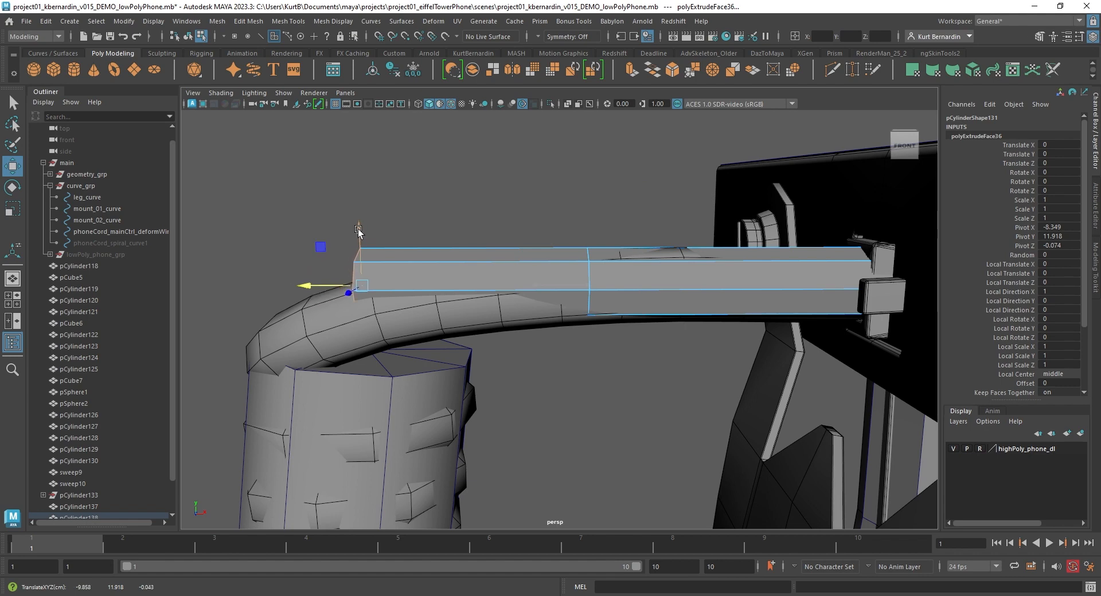
pyautogui.moveTo(359, 231); pyautogui.dragTo(574, 373)
pyautogui.press('f')
pyautogui.scroll(-5, 378, 293)
pyautogui.moveTo(612, 330); pyautogui.dragTo(518, 279)
pyautogui.press('e')
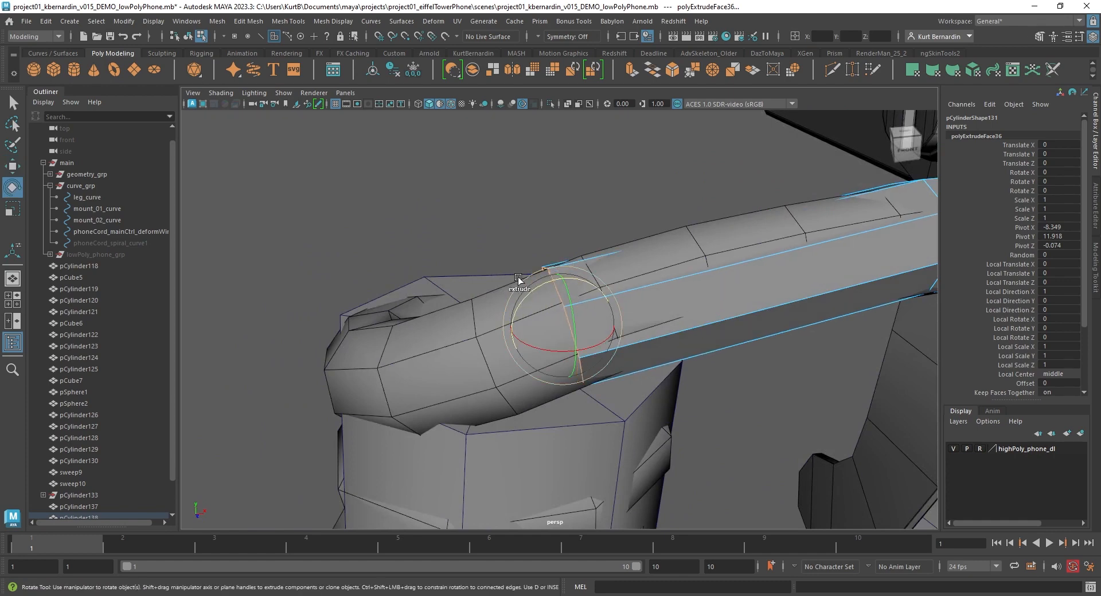
# Extrude another segment to the start of the tight bend, then reposition and rotate its end faces to fit the cord
pyautogui.keyDown('shift'); pyautogui.moveTo(517, 279); pyautogui.dragTo(512, 316, button='right'); pyautogui.keyUp('shift')
pyautogui.scroll(-1, 502, 322)
pyautogui.keyDown('alt'); pyautogui.moveTo(502, 322); pyautogui.dragTo(533, 254, button='middle'); pyautogui.keyUp('alt')
pyautogui.keyDown('alt'); pyautogui.moveTo(534, 254); pyautogui.dragTo(576, 272); pyautogui.keyUp('alt')
pyautogui.press('w')
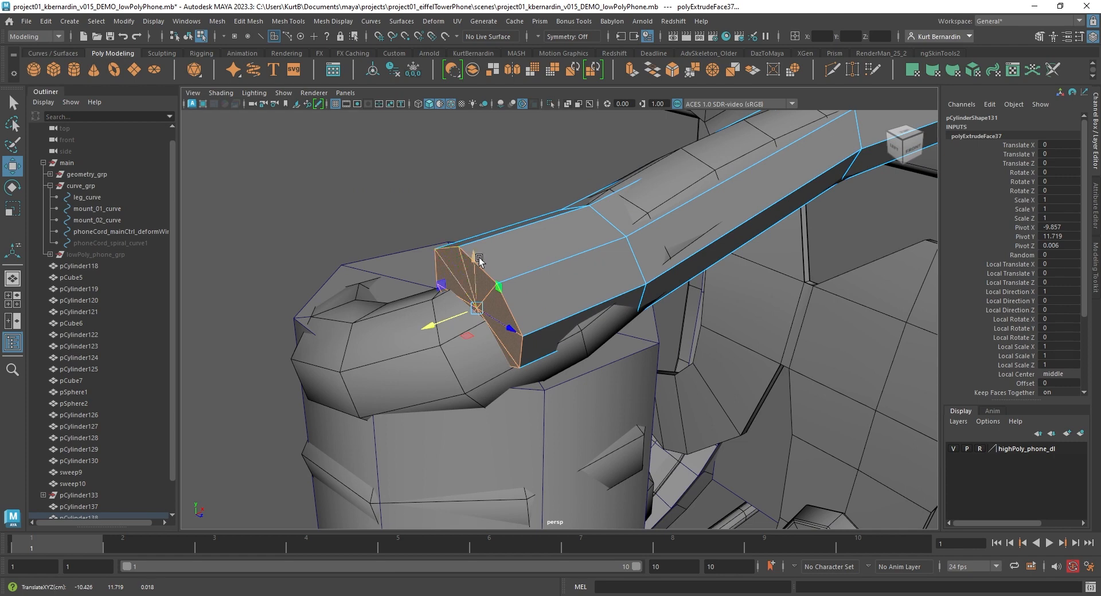
pyautogui.moveTo(479, 259); pyautogui.dragTo(569, 447)
pyautogui.press('e')
pyautogui.press('f')
pyautogui.keyDown('alt'); pyautogui.moveTo(568, 447); pyautogui.dragTo(564, 369, button='right'); pyautogui.keyUp('alt')
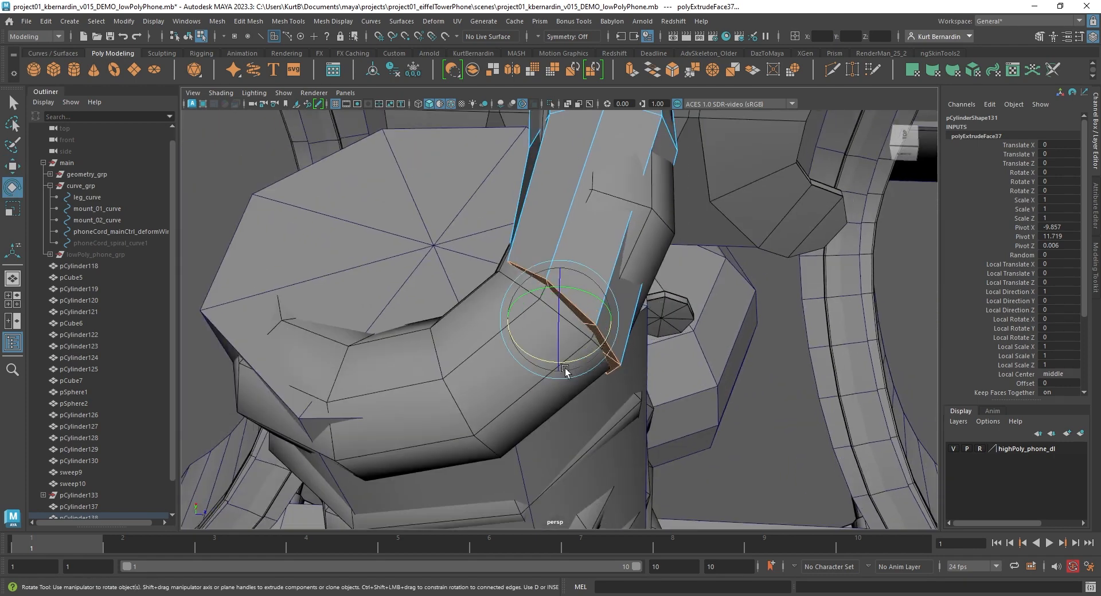
pyautogui.keyDown('alt'); pyautogui.moveTo(565, 370); pyautogui.dragTo(548, 304); pyautogui.keyUp('alt')
# Extrude the cord's end faces into the tight bend, then move and rotate them to follow the high-poly cord
pyautogui.press('w')
pyautogui.press('e')
pyautogui.press('w')
pyautogui.moveTo(518, 212); pyautogui.dragTo(516, 300)
# Extrude a final cord segment around the bend toward the spiral and pull its end faces onto the high-poly cord
pyautogui.keyDown('shift'); pyautogui.moveTo(516, 300); pyautogui.dragTo(518, 367, button='right'); pyautogui.keyUp('shift')
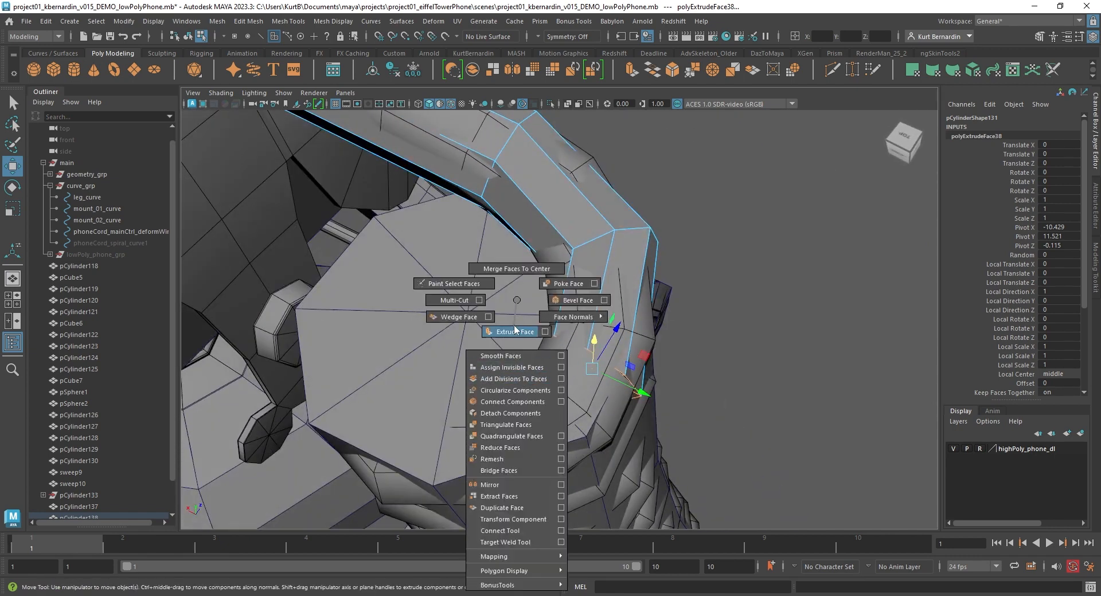
pyautogui.keyDown('shift'); pyautogui.moveTo(515, 329); pyautogui.dragTo(515, 331, button='right'); pyautogui.keyUp('shift')
pyautogui.keyDown('alt'); pyautogui.moveTo(514, 331); pyautogui.dragTo(555, 344); pyautogui.keyUp('alt')
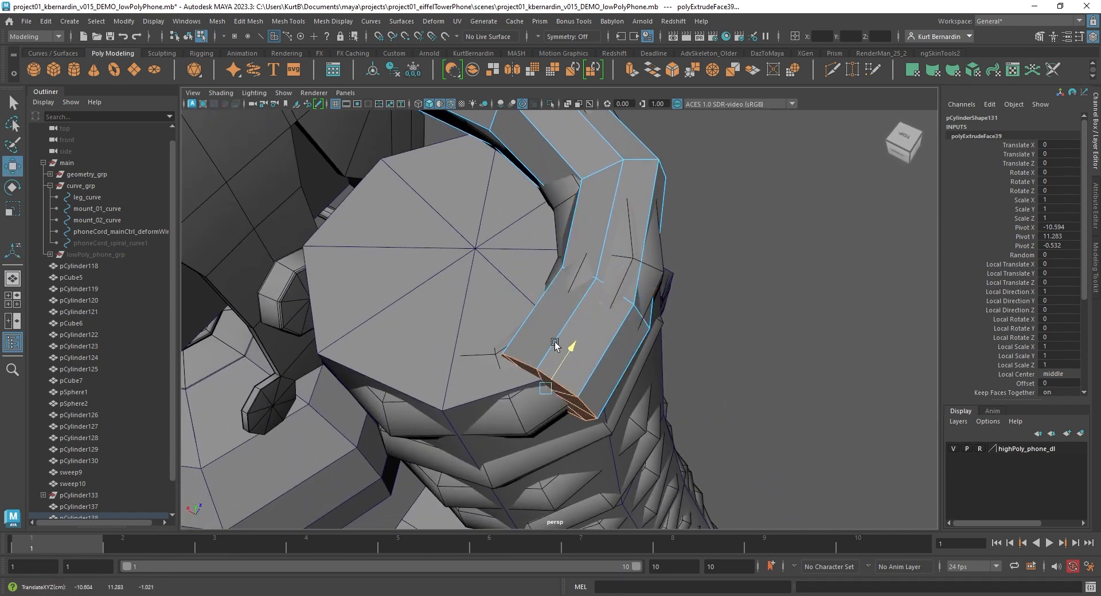
pyautogui.moveTo(582, 410); pyautogui.dragTo(512, 362)
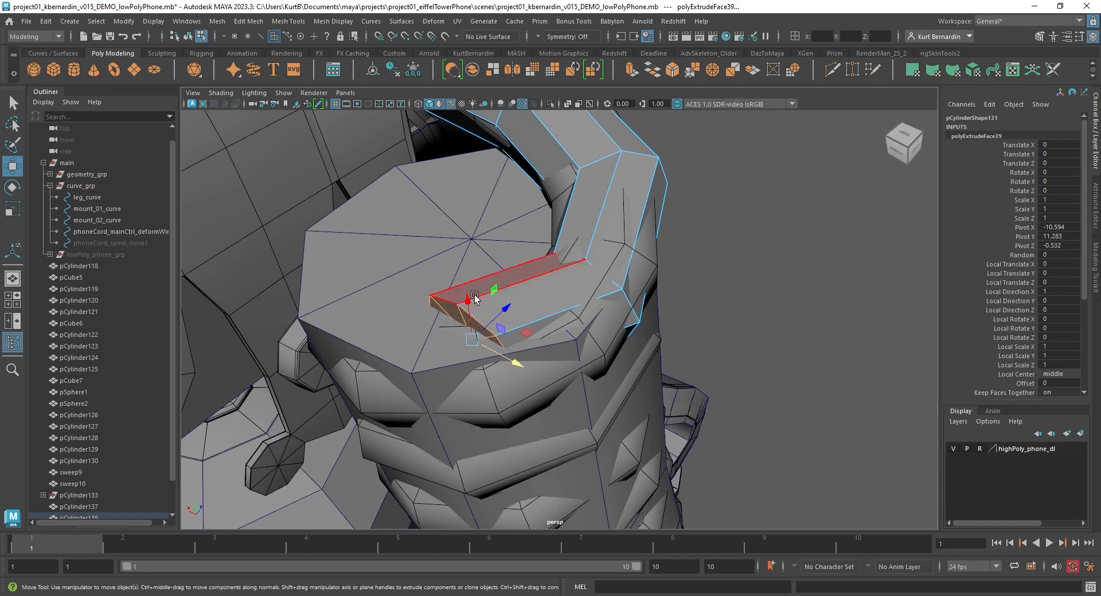
pyautogui.moveTo(475, 297); pyautogui.dragTo(473, 313)
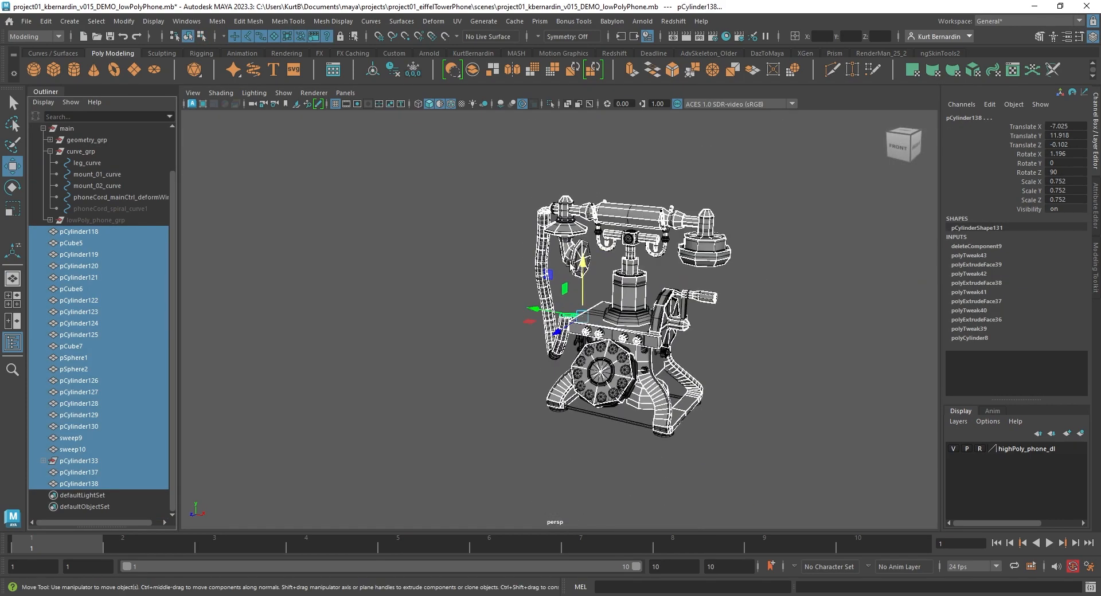
# Delete history and freeze transformations on all selected low-poly parts, then group them
pyautogui.keyDown('alt'); pyautogui.moveTo(349, 178); pyautogui.dragTo(401, 166, button='right'); pyautogui.keyUp('alt')
pyautogui.keyDown('alt'); pyautogui.moveTo(402, 166); pyautogui.dragTo(441, 141); pyautogui.keyUp('alt')
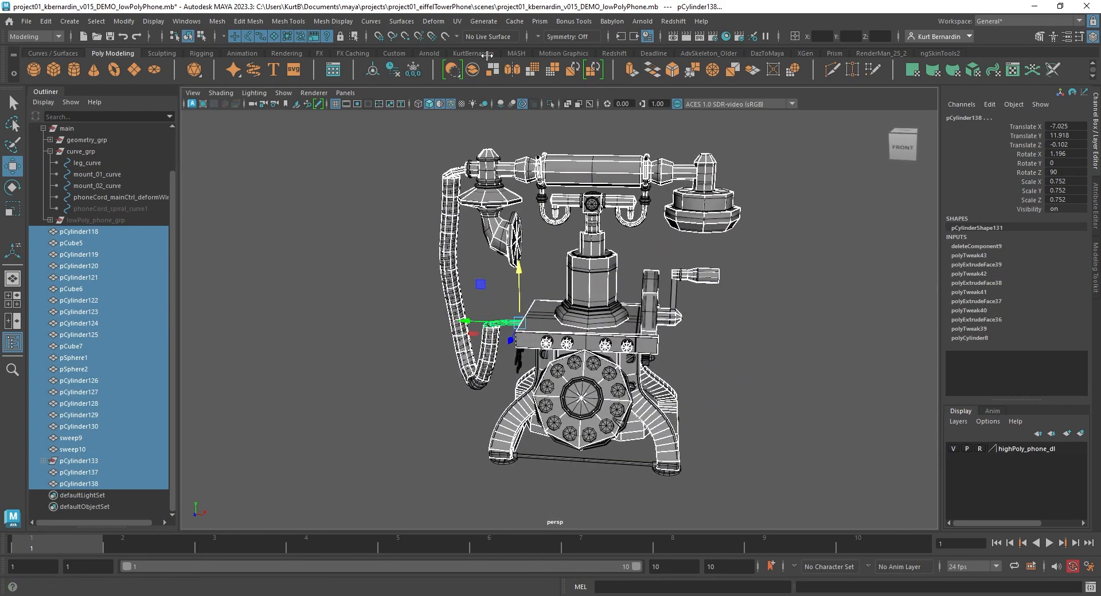
pyautogui.click(486, 53)
pyautogui.click(315, 70)
pyautogui.click(333, 70)
pyautogui.keyDown('alt'); pyautogui.moveTo(572, 207); pyautogui.dragTo(515, 185, button='middle'); pyautogui.keyUp('alt')
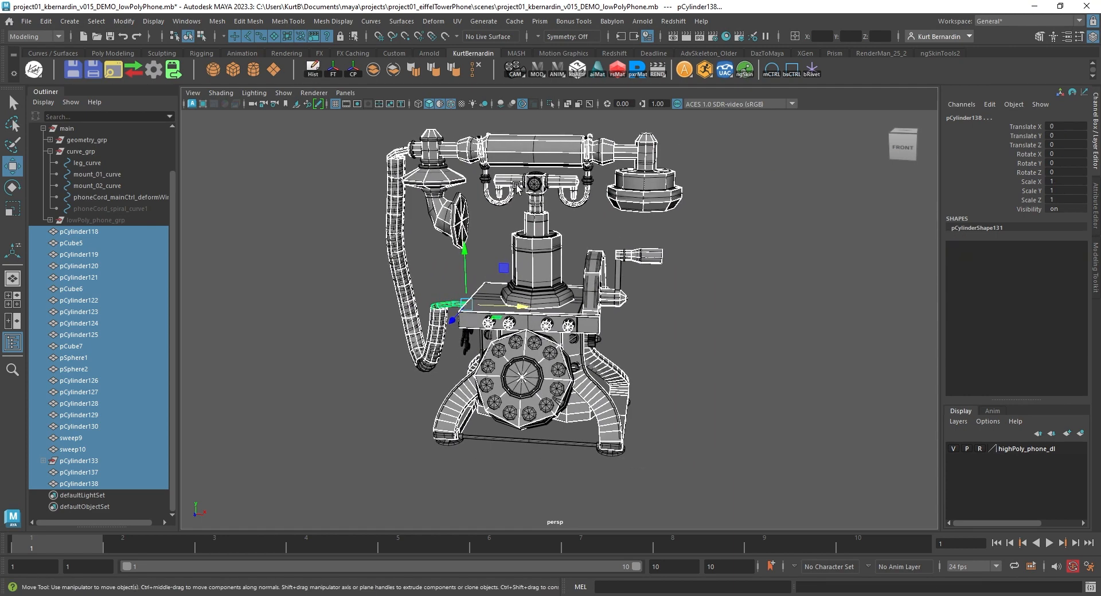
pyautogui.keyDown('alt'); pyautogui.moveTo(573, 241); pyautogui.dragTo(583, 245); pyautogui.keyUp('alt')
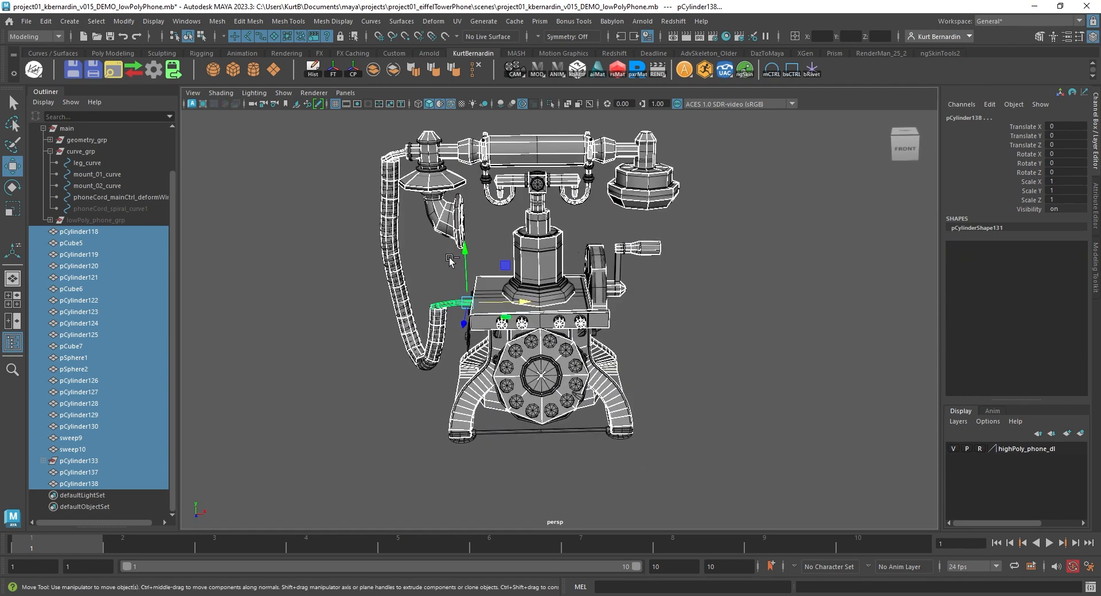
pyautogui.hotkey('ctrl', 'g')
# Move the low-poly group 29.99 along X to compare it with the high-poly phone, then undo the move
pyautogui.moveTo(587, 408); pyautogui.dragTo(868, 374)
pyautogui.click(693, 387)
pyautogui.keyDown('alt'); pyautogui.moveTo(692, 387); pyautogui.dragTo(528, 386, button='middle'); pyautogui.keyUp('alt')
pyautogui.scroll(-5, 531, 360)
pyautogui.keyDown('alt'); pyautogui.moveTo(528, 386); pyautogui.dragTo(547, 346); pyautogui.keyUp('alt')
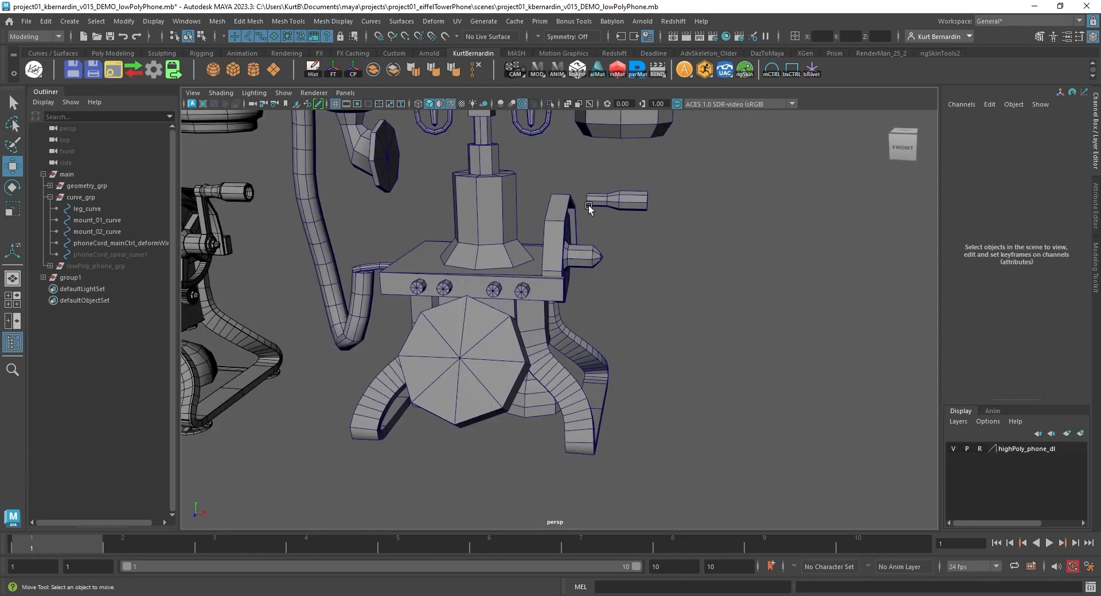
pyautogui.click(579, 254)
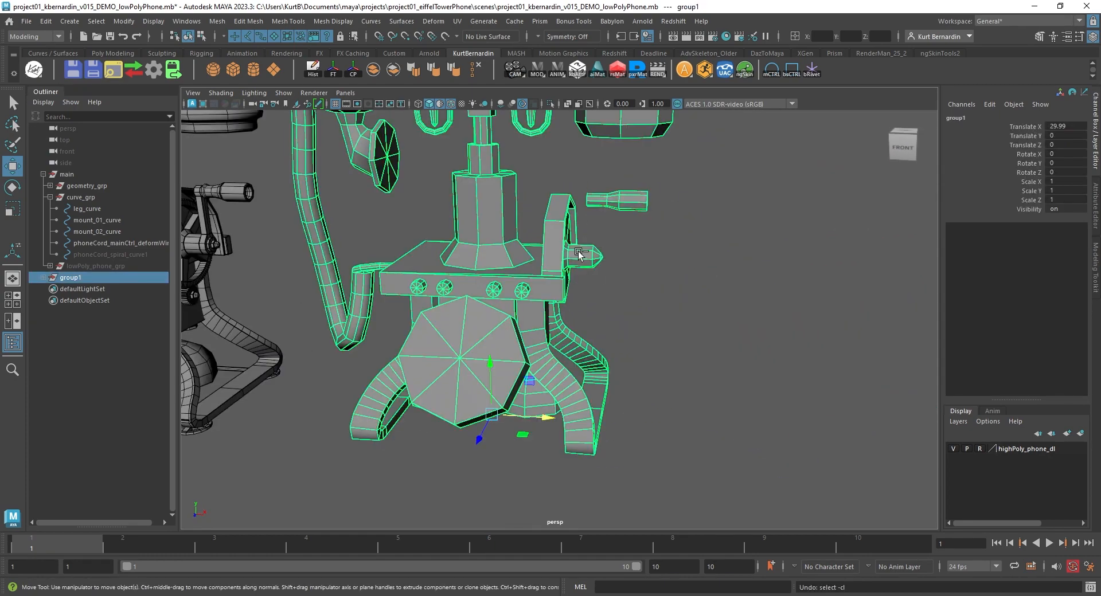
pyautogui.hotkey('ctrl', 'z')
# Create a polygon cube at the foot of the high-poly crank arm and narrow its width toward the arm's size
pyautogui.keyDown('alt'); pyautogui.moveTo(397, 251); pyautogui.dragTo(660, 275, button='middle'); pyautogui.keyUp('alt')
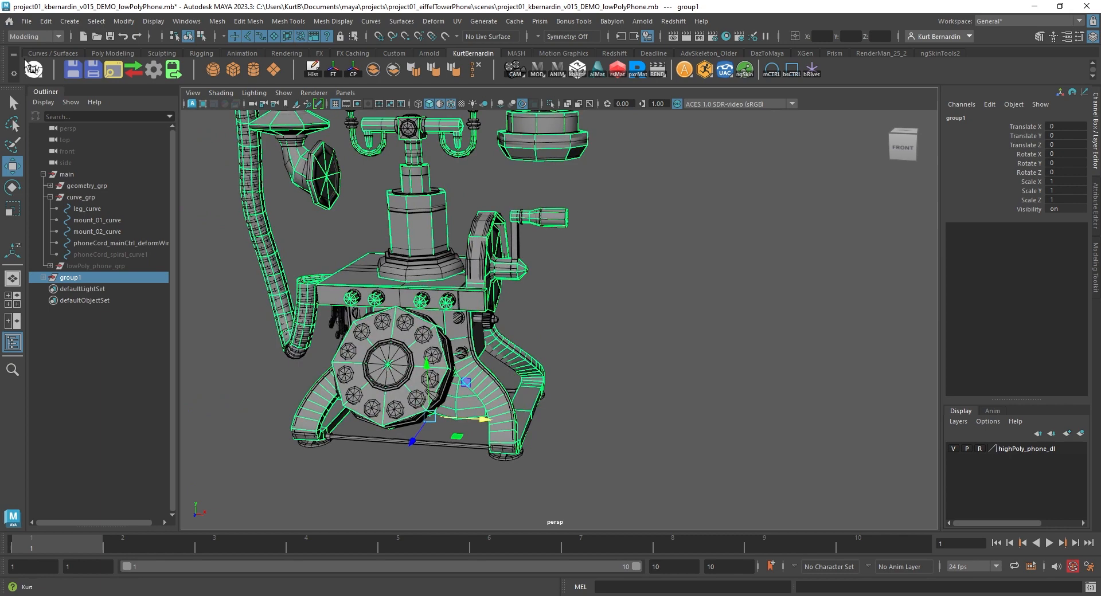
pyautogui.click(111, 53)
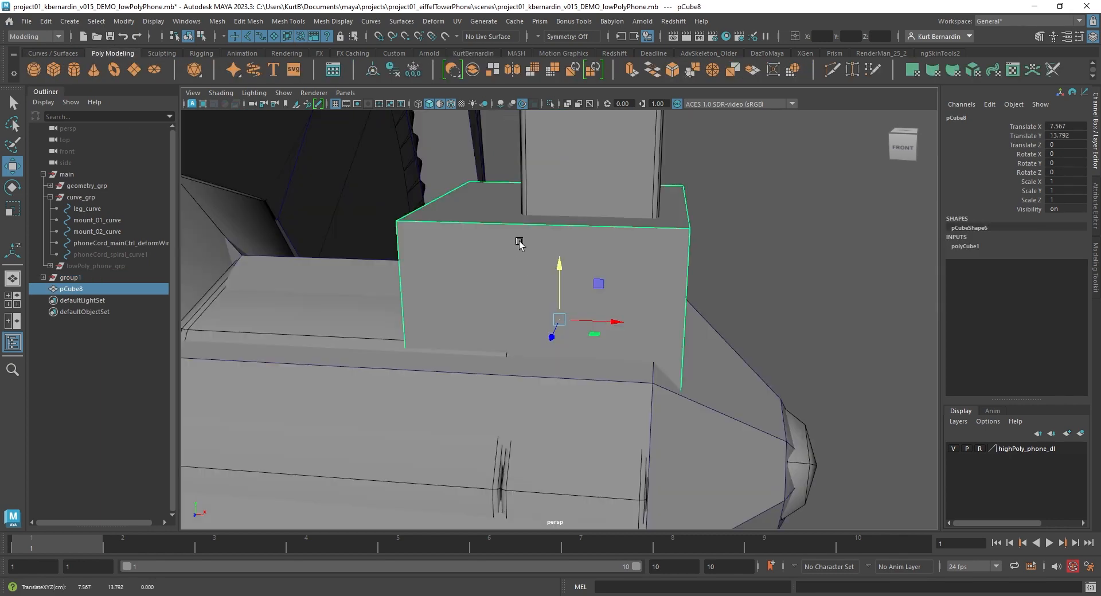
pyautogui.scroll(-6, 518, 243)
pyautogui.keyDown('alt'); pyautogui.moveTo(562, 274); pyautogui.dragTo(573, 290); pyautogui.keyUp('alt')
pyautogui.press('r')
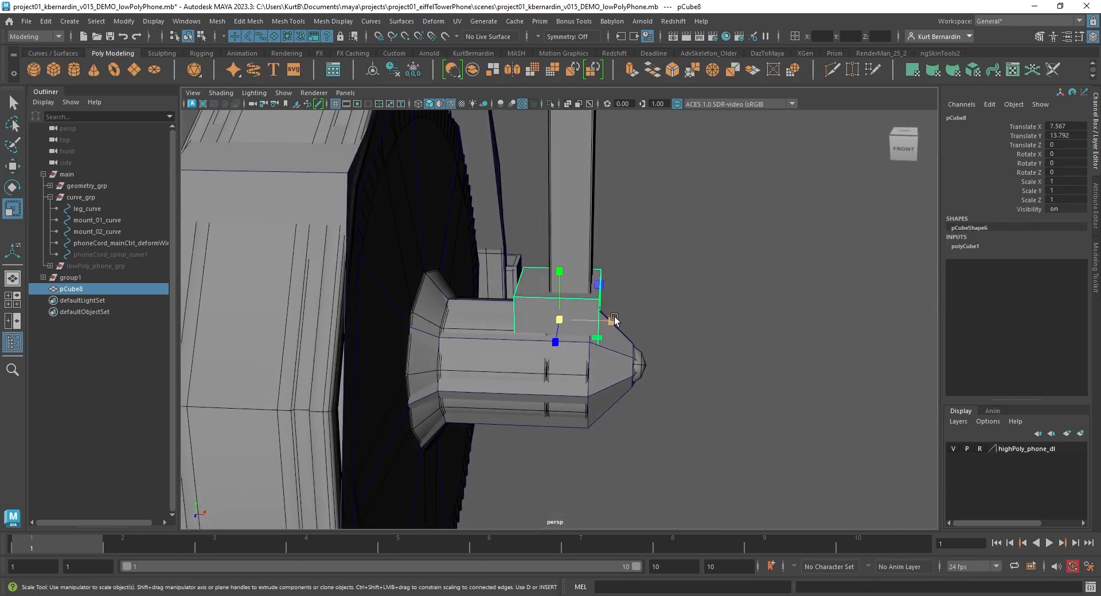
pyautogui.moveTo(614, 319); pyautogui.dragTo(592, 330)
# Position the cube at X 7.725, Y 14.545 and scale its depth and height to fit the lower crank arm
pyautogui.press('w')
pyautogui.press('r')
pyautogui.press('f')
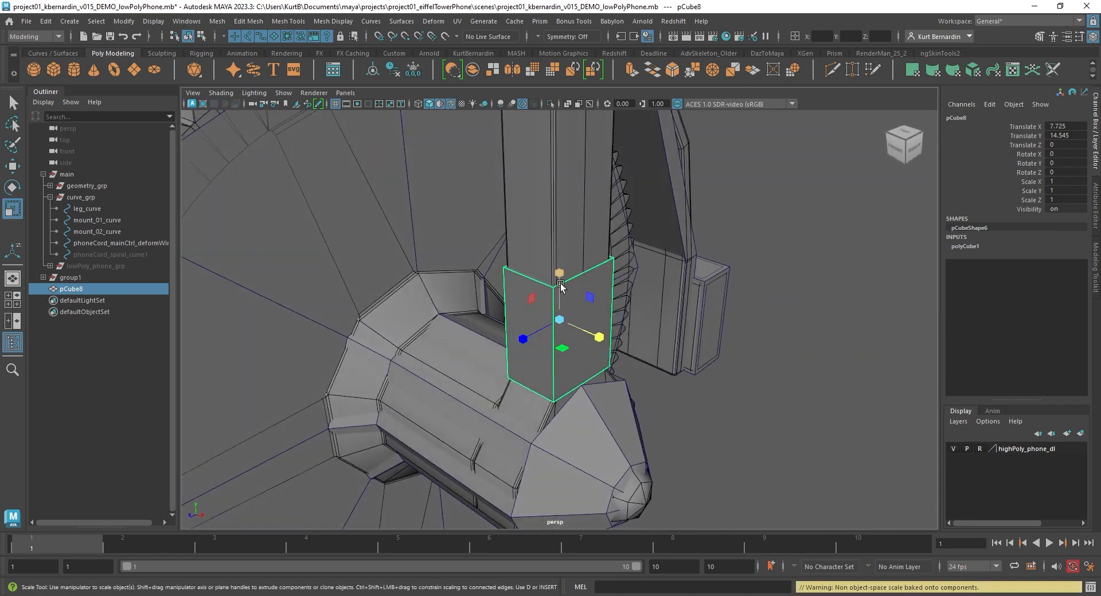
pyautogui.moveTo(560, 282); pyautogui.dragTo(560, 254)
pyautogui.keyDown('alt'); pyautogui.moveTo(573, 293); pyautogui.dragTo(660, 261); pyautogui.keyUp('alt')
# Delete the hidden end faces of the crank arm cube, then switch to edge selection
pyautogui.moveTo(726, 242); pyautogui.dragTo(728, 270, button='right')
pyautogui.click(537, 286)
pyautogui.scroll(-5, 570, 295)
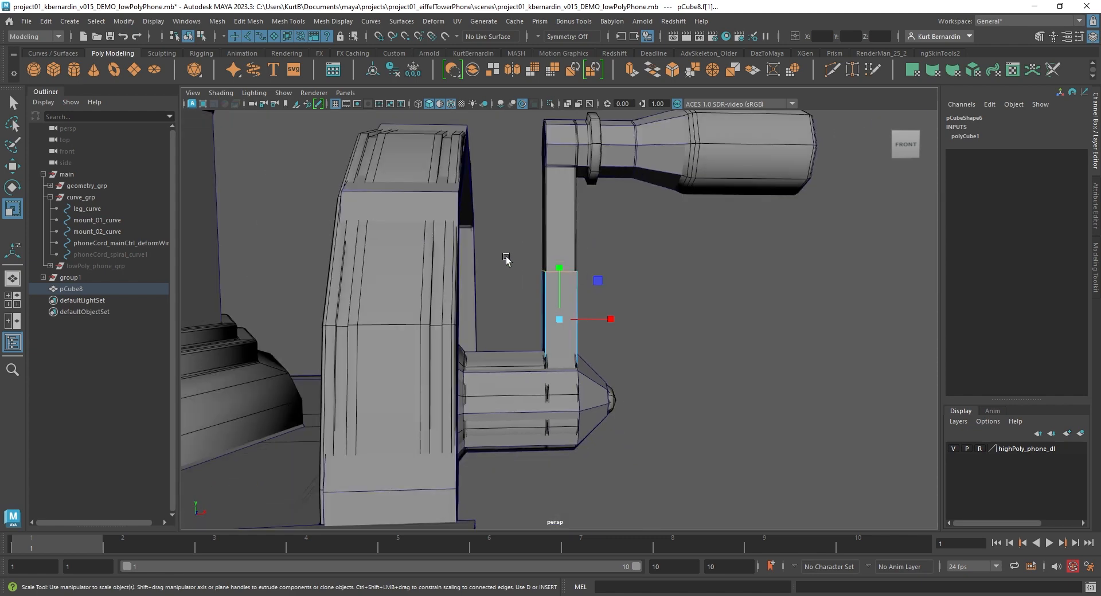
pyautogui.click(506, 258)
pyautogui.moveTo(551, 271); pyautogui.dragTo(540, 187, button='right')
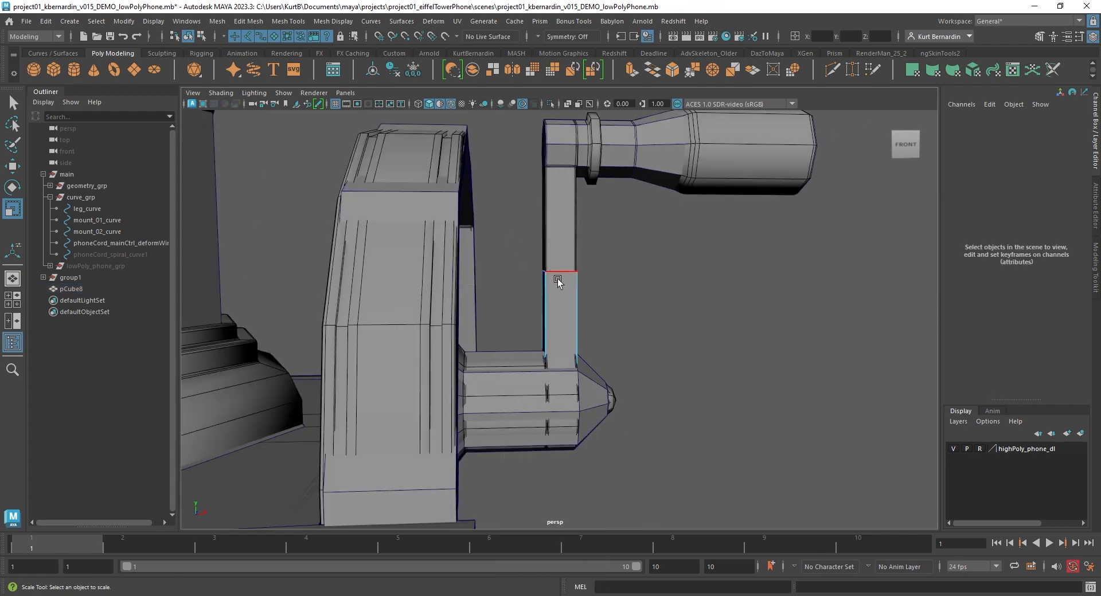
# Raise the crank arm's open upper border edges to the handle and fit them to the high-poly arm
pyautogui.doubleClick(559, 273)
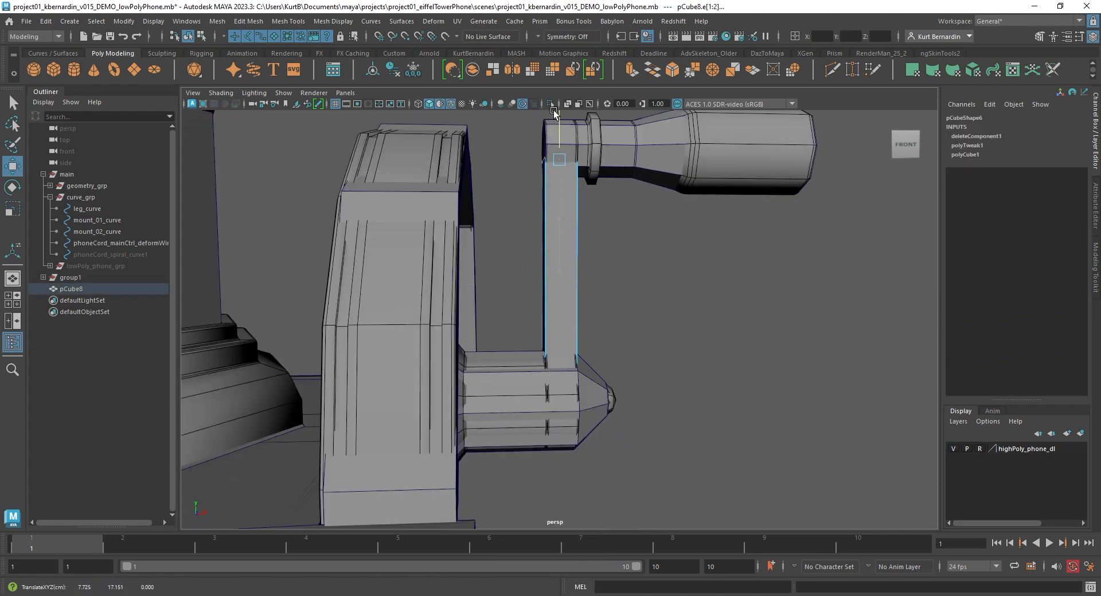
pyautogui.moveTo(554, 113); pyautogui.dragTo(553, 101)
pyautogui.press('f')
pyautogui.keyDown('alt'); pyautogui.moveTo(550, 259); pyautogui.dragTo(618, 277); pyautogui.keyUp('alt')
pyautogui.scroll(-5, 618, 278)
pyautogui.keyDown('alt'); pyautogui.moveTo(615, 285); pyautogui.dragTo(605, 246, button='middle'); pyautogui.keyUp('alt')
pyautogui.keyDown('alt'); pyautogui.moveTo(586, 273); pyautogui.dragTo(558, 277); pyautogui.keyUp('alt')
pyautogui.press('r')
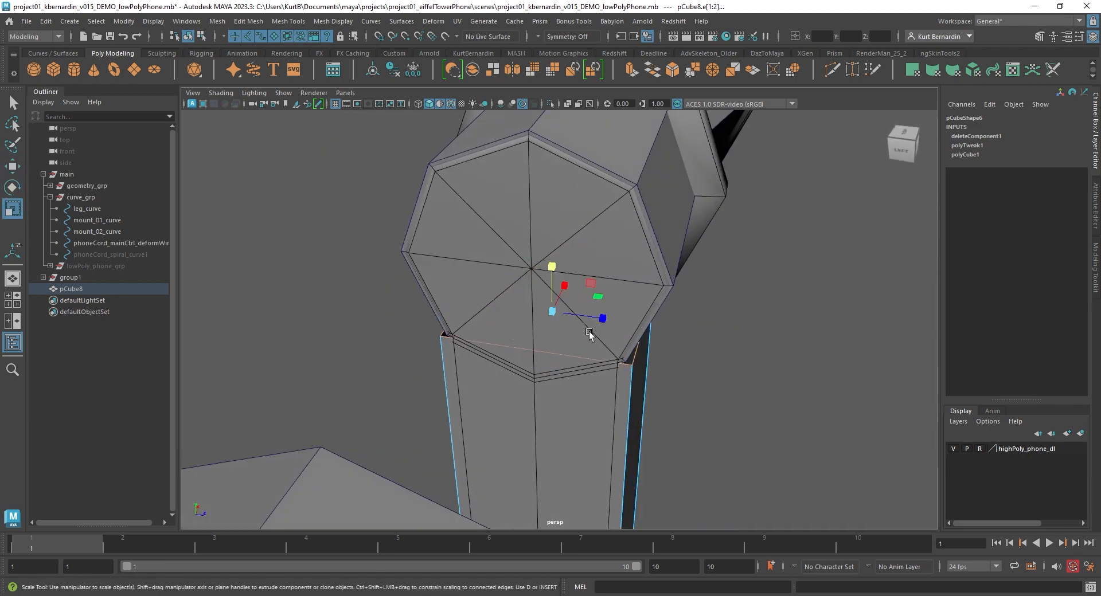
pyautogui.keyDown('alt'); pyautogui.moveTo(607, 318); pyautogui.dragTo(493, 304); pyautogui.keyUp('alt')
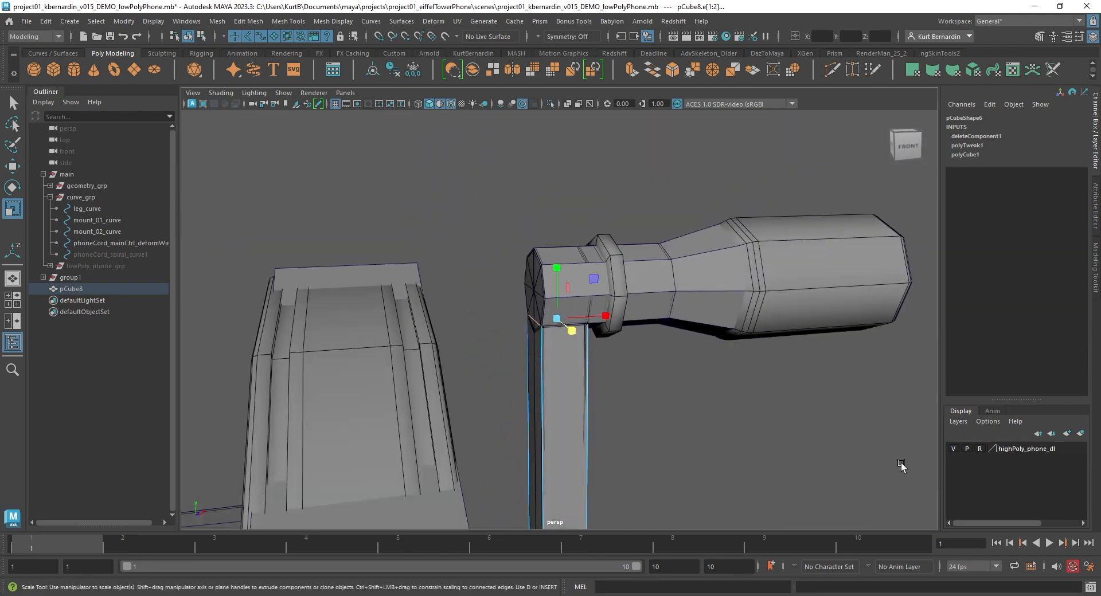
# Hide the highPoly_phone_dl layer, inspect the low-poly phone from several sides, and show the layer again
pyautogui.click(953, 449)
pyautogui.scroll(-7, 602, 391)
pyautogui.keyDown('alt'); pyautogui.moveTo(602, 391); pyautogui.dragTo(651, 273, button='middle'); pyautogui.keyUp('alt')
pyautogui.scroll(-5, 651, 273)
pyautogui.keyDown('alt'); pyautogui.moveTo(651, 273); pyautogui.dragTo(596, 287); pyautogui.keyUp('alt')
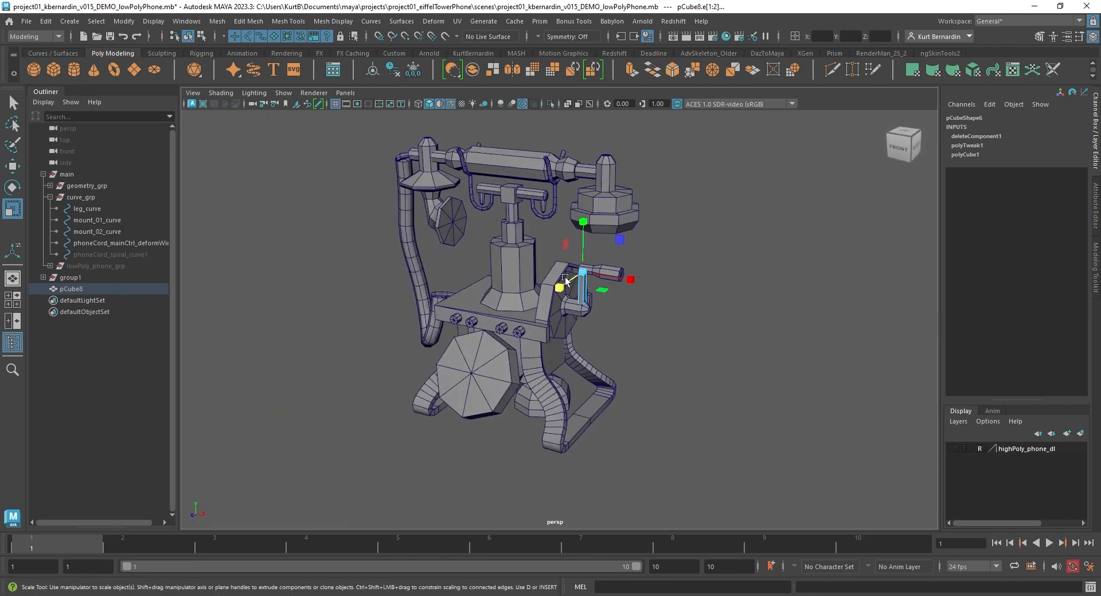
pyautogui.keyDown('alt'); pyautogui.moveTo(597, 287); pyautogui.dragTo(607, 309, button='middle'); pyautogui.keyUp('alt')
pyautogui.press('q')
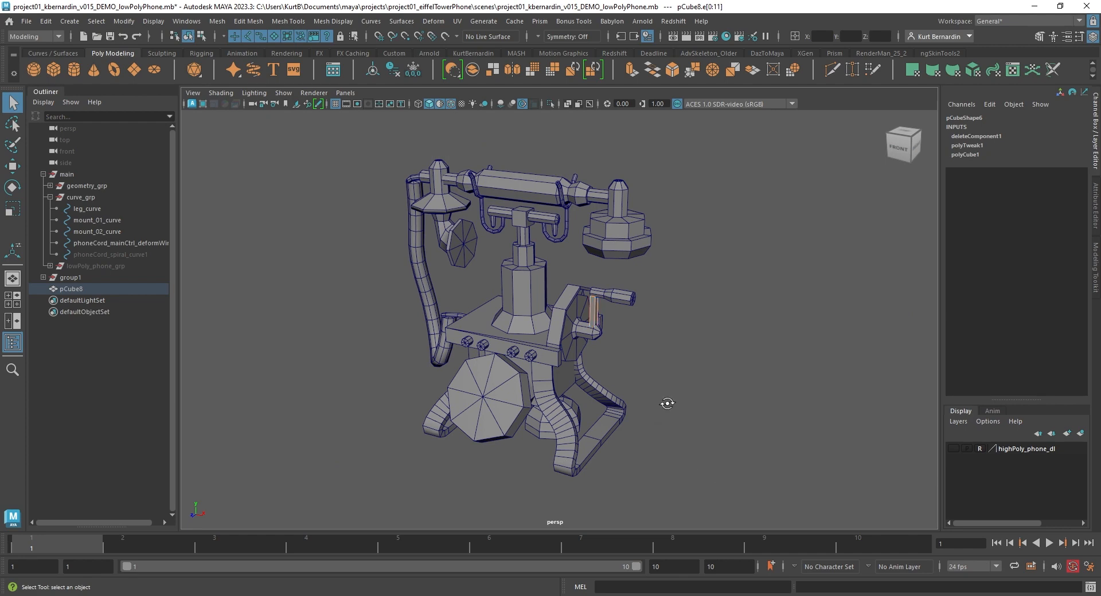
pyautogui.keyDown('alt'); pyautogui.moveTo(667, 403); pyautogui.dragTo(553, 308); pyautogui.keyUp('alt')
pyautogui.moveTo(596, 299); pyautogui.dragTo(660, 235, button='right')
pyautogui.keyDown('alt'); pyautogui.moveTo(660, 235); pyautogui.dragTo(521, 317); pyautogui.keyUp('alt')
pyautogui.keyDown('alt'); pyautogui.moveTo(831, 361); pyautogui.dragTo(597, 330, button='middle'); pyautogui.keyUp('alt')
pyautogui.scroll(2, 597, 330)
pyautogui.click(953, 449)
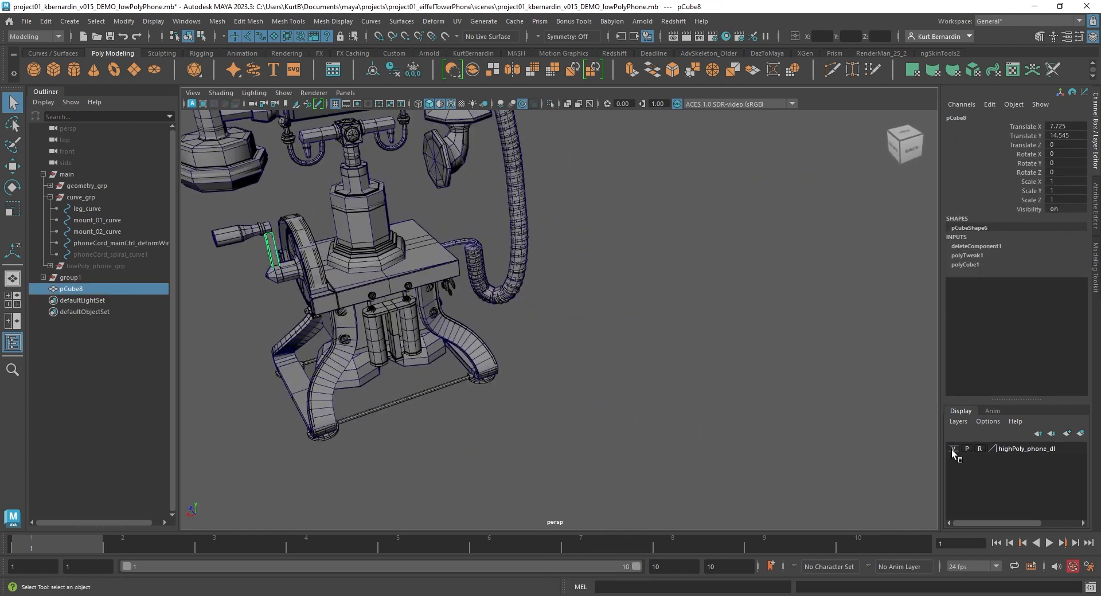
# Create a polygon cylinder, raise it to Y 8.399, and move it to the twin tubes at the back of the phone
pyautogui.keyDown('alt'); pyautogui.moveTo(614, 347); pyautogui.dragTo(595, 334); pyautogui.keyUp('alt')
pyautogui.scroll(2, 400, 301)
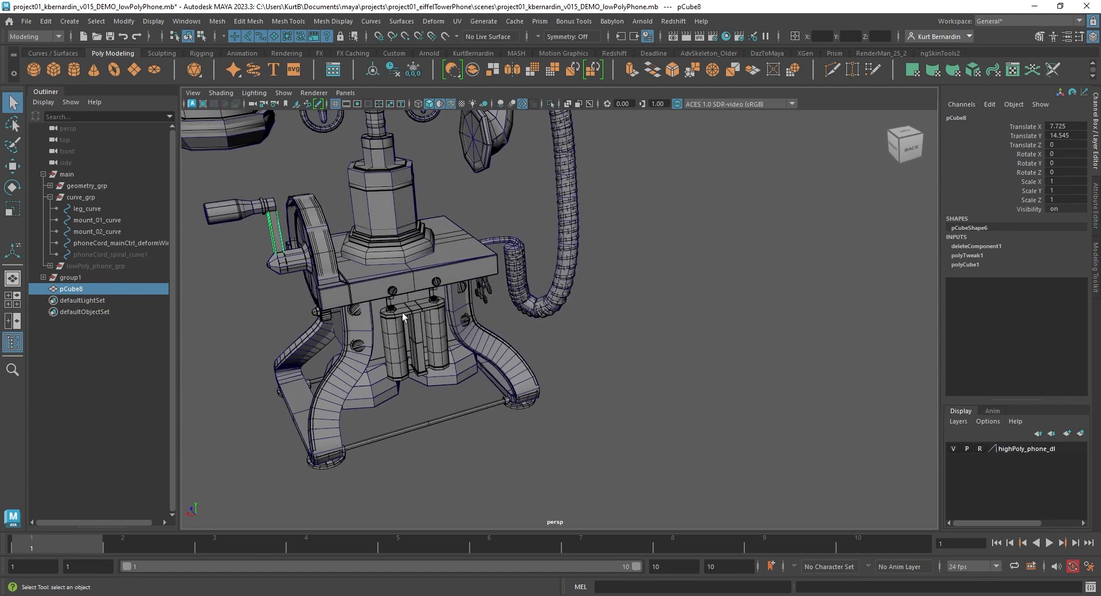
pyautogui.click(74, 74)
pyautogui.press('w')
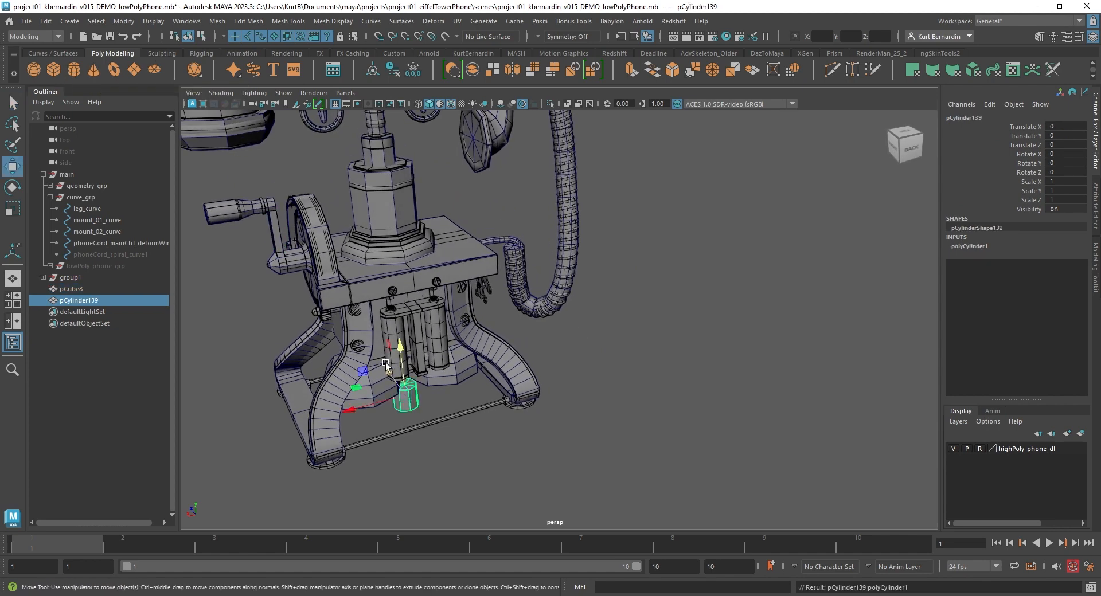
pyautogui.moveTo(400, 354); pyautogui.dragTo(399, 347)
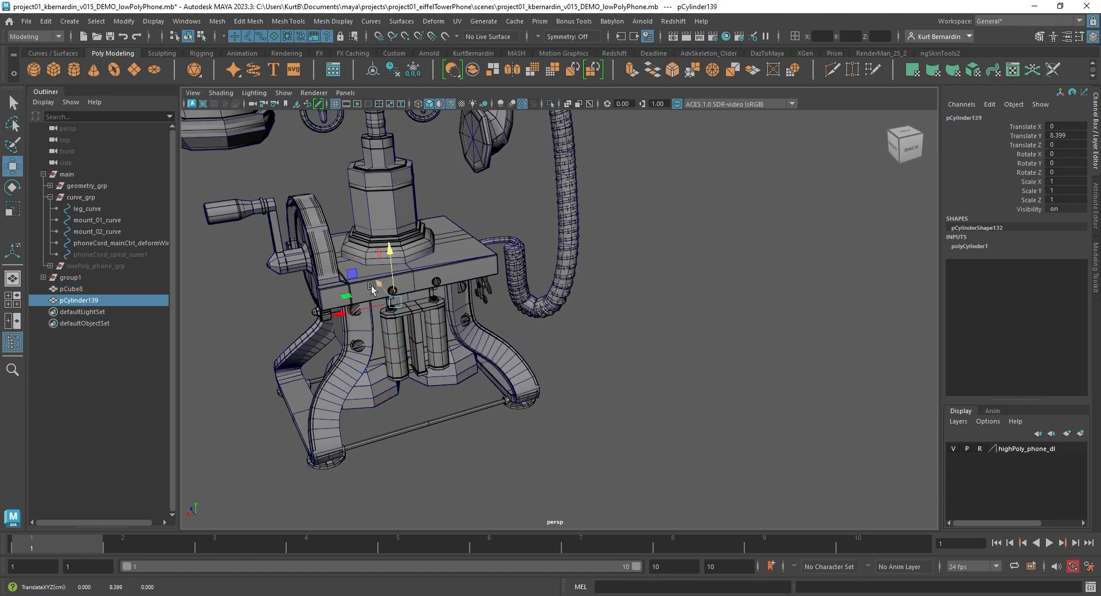
pyautogui.moveTo(370, 286); pyautogui.dragTo(456, 325)
# Align the cylinder with one high-poly tube at X -1.582, Z -4.371, and scale it to the tube's size
pyautogui.press('f')
pyautogui.scroll(-4, 478, 306)
pyautogui.keyDown('alt'); pyautogui.moveTo(455, 325); pyautogui.dragTo(583, 294, button='right'); pyautogui.keyUp('alt')
pyautogui.keyDown('alt'); pyautogui.moveTo(584, 295); pyautogui.dragTo(472, 324, button='middle'); pyautogui.keyUp('alt')
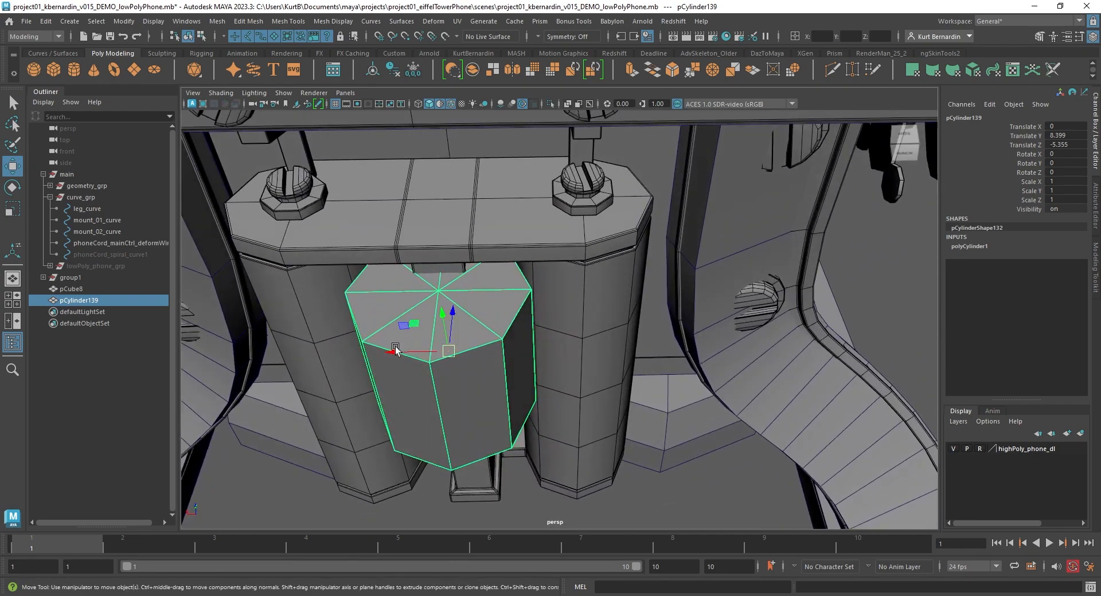
pyautogui.press('v')
pyautogui.moveTo(394, 354); pyautogui.dragTo(590, 357)
pyautogui.keyDown('alt'); pyautogui.moveTo(626, 344); pyautogui.dragTo(550, 226); pyautogui.keyUp('alt')
pyautogui.press('f')
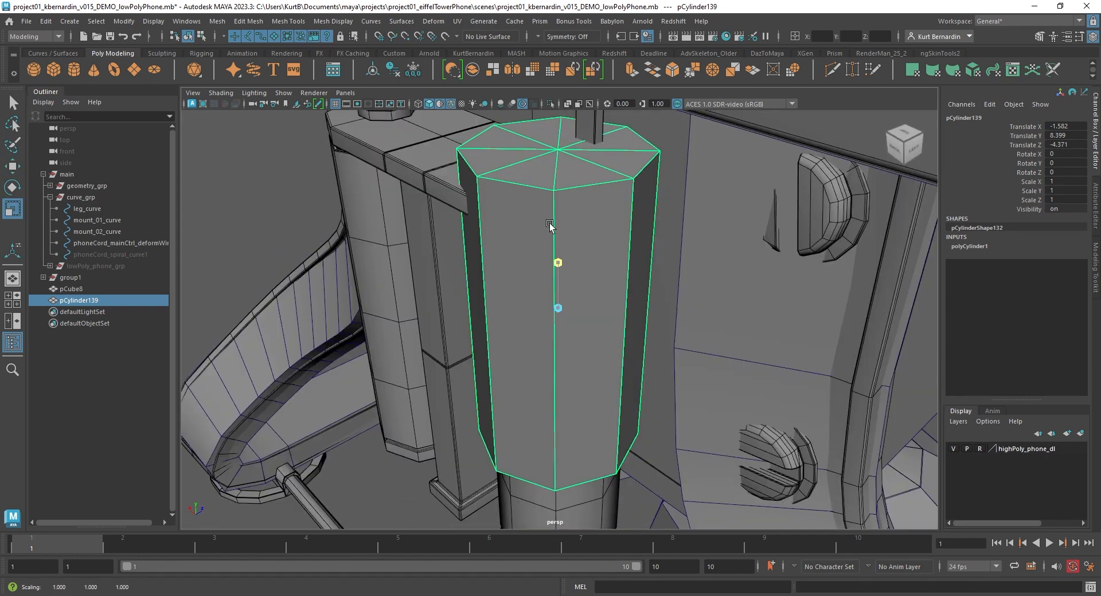
pyautogui.keyDown('alt'); pyautogui.moveTo(551, 226); pyautogui.dragTo(487, 270, button='right'); pyautogui.keyUp('alt')
pyautogui.keyDown('alt'); pyautogui.moveTo(487, 270); pyautogui.dragTo(566, 300); pyautogui.keyUp('alt')
pyautogui.press('r')
# Select the cylinder's faces on the side facing the second tube and extrude them across to it
pyautogui.moveTo(415, 405); pyautogui.dragTo(413, 303, button='right')
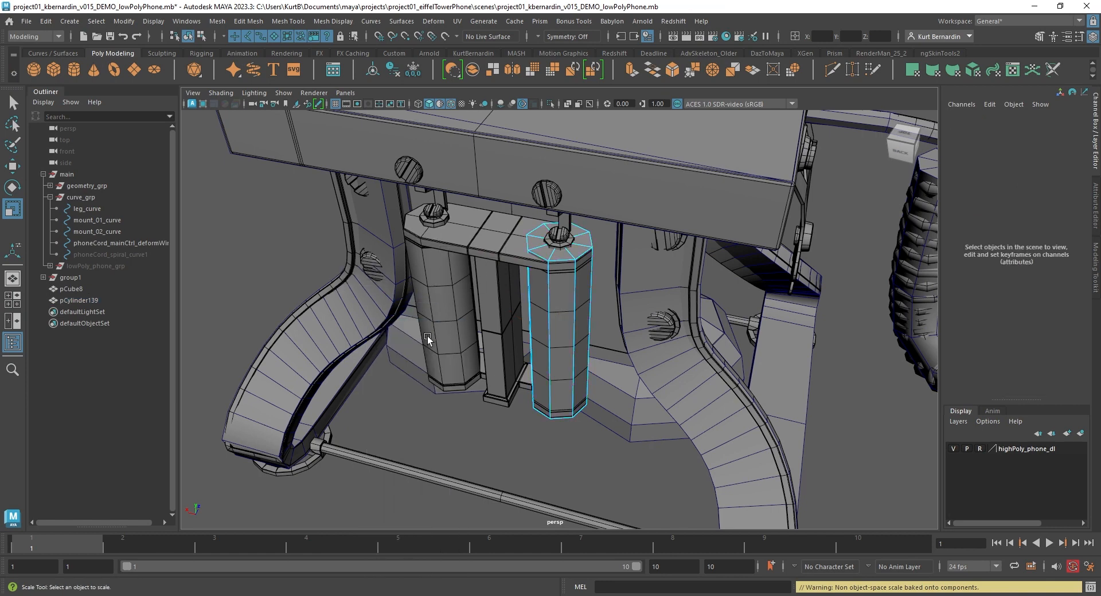
pyautogui.press('space')
pyautogui.scroll(-5, 464, 407)
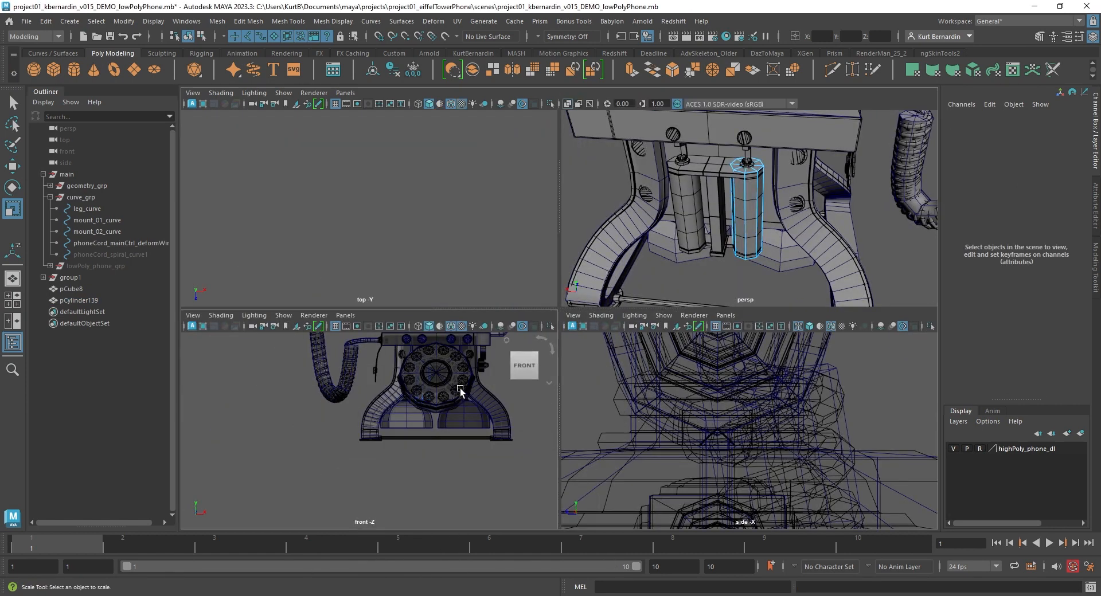
pyautogui.press('space')
pyautogui.scroll(5, 647, 329)
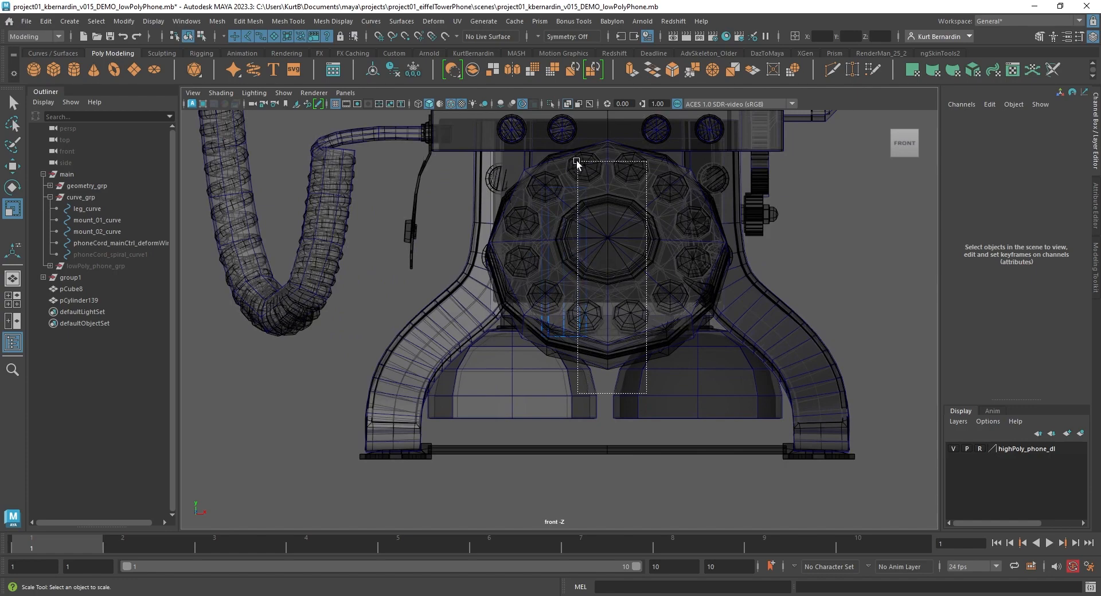
pyautogui.moveTo(577, 161); pyautogui.dragTo(576, 162)
pyautogui.press('space')
pyautogui.press('space')
pyautogui.keyDown('alt'); pyautogui.moveTo(617, 230); pyautogui.dragTo(550, 246); pyautogui.keyUp('alt')
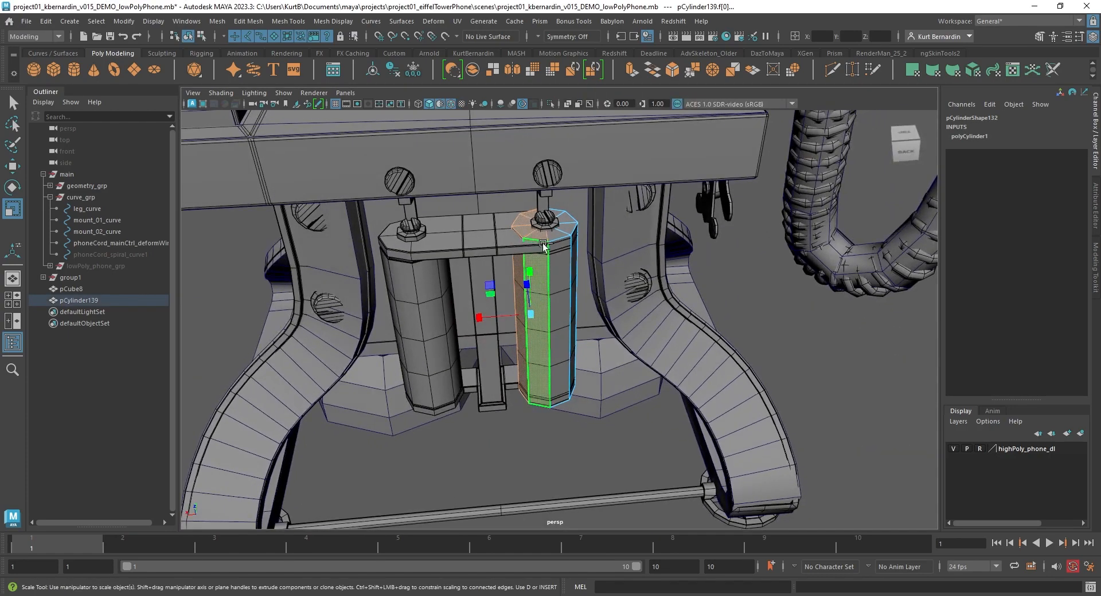
pyautogui.keyDown('shift'); pyautogui.moveTo(543, 244); pyautogui.dragTo(586, 285, button='right'); pyautogui.keyUp('shift')
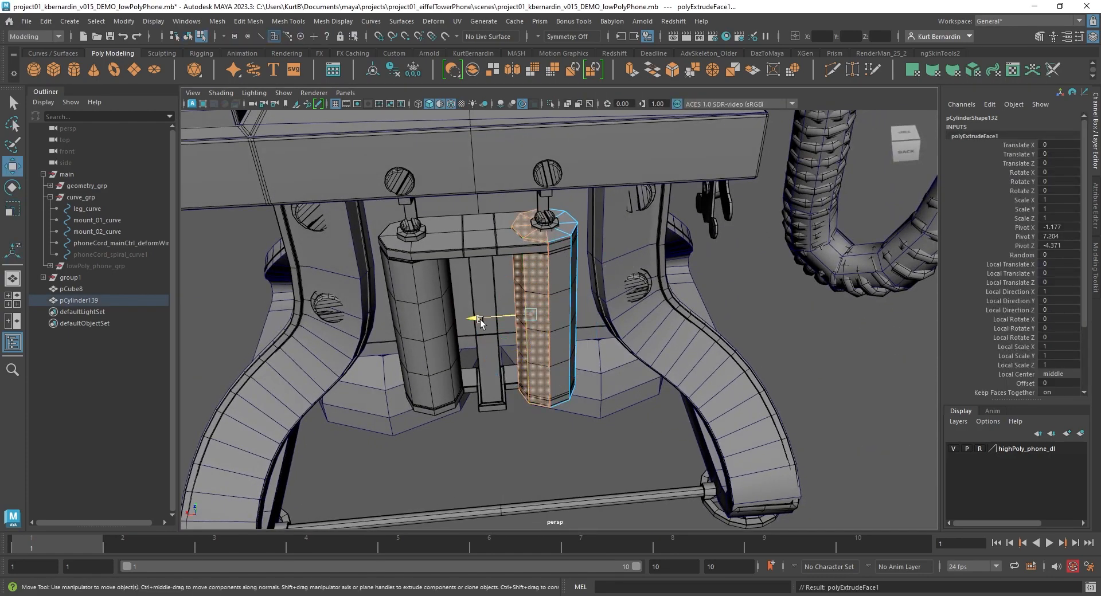
pyautogui.moveTo(479, 318); pyautogui.dragTo(354, 305)
# Return to object mode and place the new crank arm and tube meshes inside group1
pyautogui.press('F8')
pyautogui.click(549, 104)
pyautogui.keyDown('alt'); pyautogui.moveTo(536, 146); pyautogui.dragTo(580, 107); pyautogui.keyUp('alt')
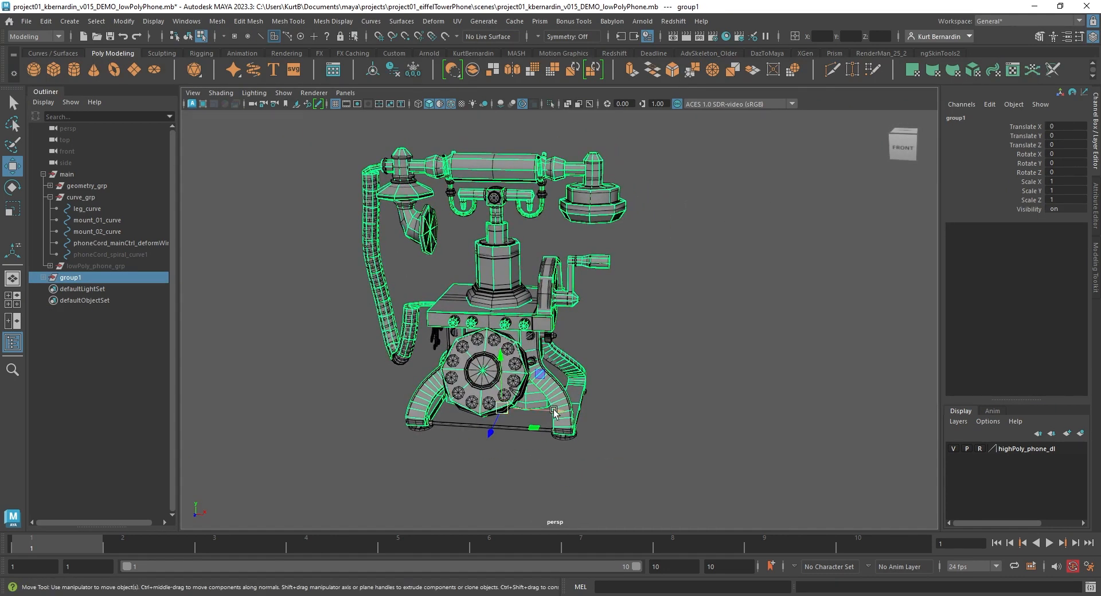
# Move group1 sideways to compare it with the high-poly phone, undo the move, and inspect the overlapping models
pyautogui.moveTo(550, 411); pyautogui.dragTo(765, 352)
pyautogui.hotkey('ctrl', 'z')
pyautogui.keyDown('alt'); pyautogui.moveTo(442, 292); pyautogui.dragTo(725, 258, button='middle'); pyautogui.keyUp('alt')
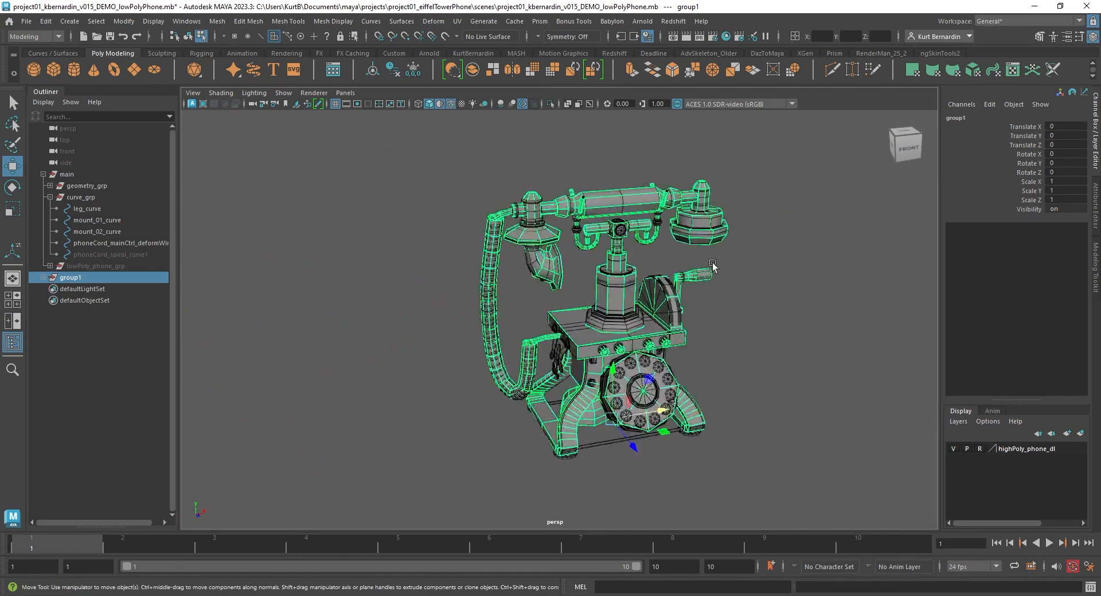
pyautogui.scroll(4, 725, 258)
pyautogui.keyDown('alt'); pyautogui.moveTo(726, 258); pyautogui.dragTo(612, 233); pyautogui.keyUp('alt')
pyautogui.keyDown('alt'); pyautogui.moveTo(617, 251); pyautogui.dragTo(568, 322, button='middle'); pyautogui.keyUp('alt')
pyautogui.scroll(3, 568, 322)
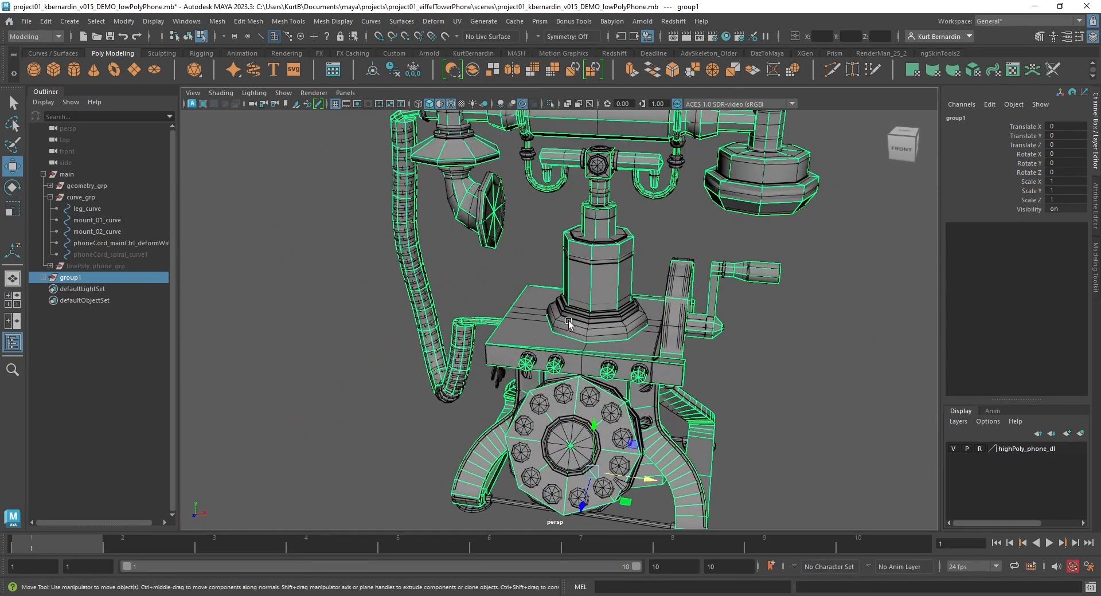
pyautogui.scroll(-3, 575, 281)
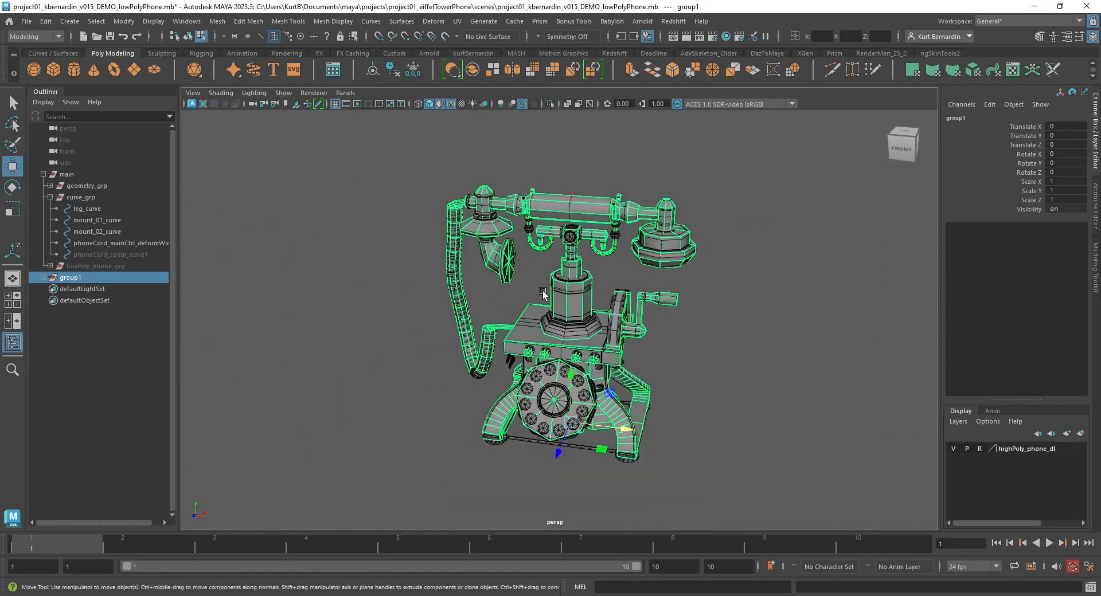